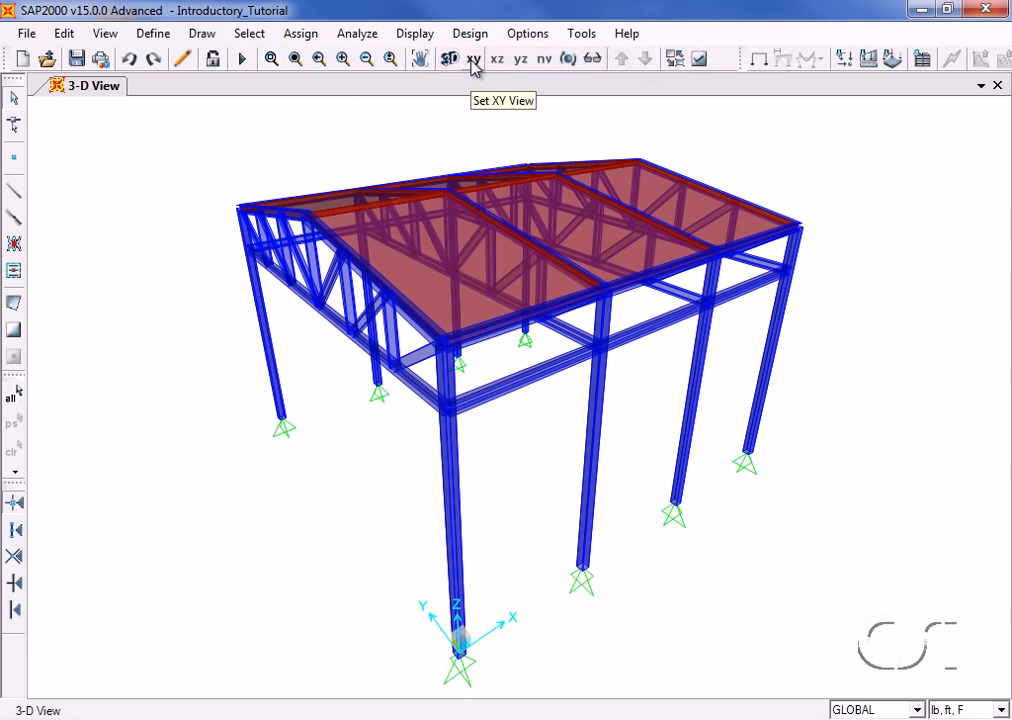
click(200, 36)
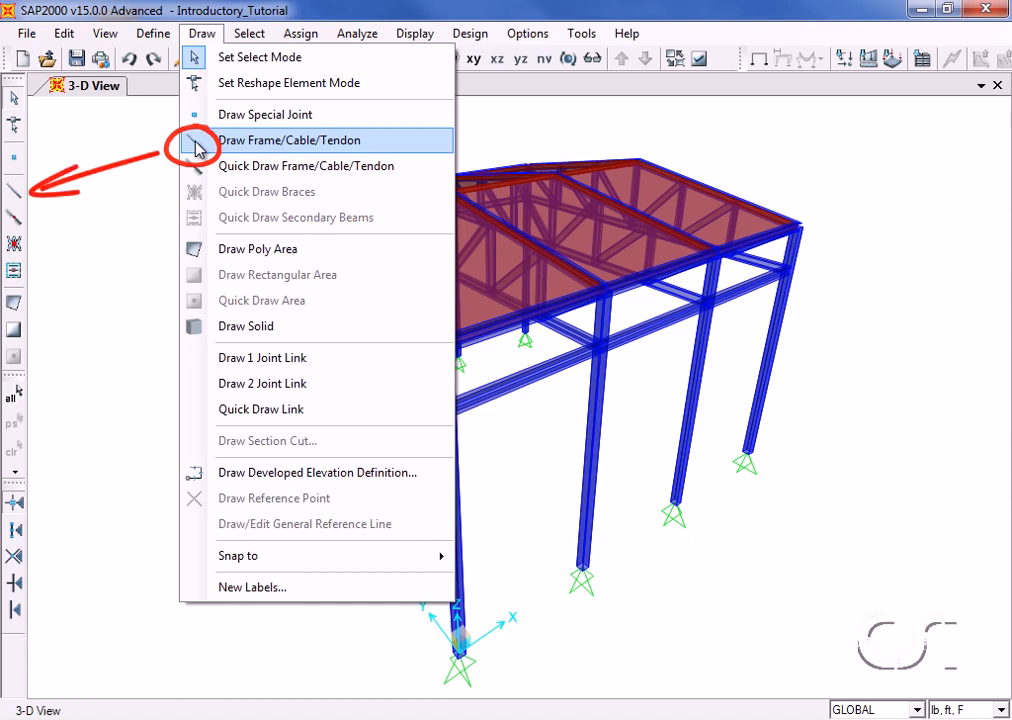
mouse_move(155, 34)
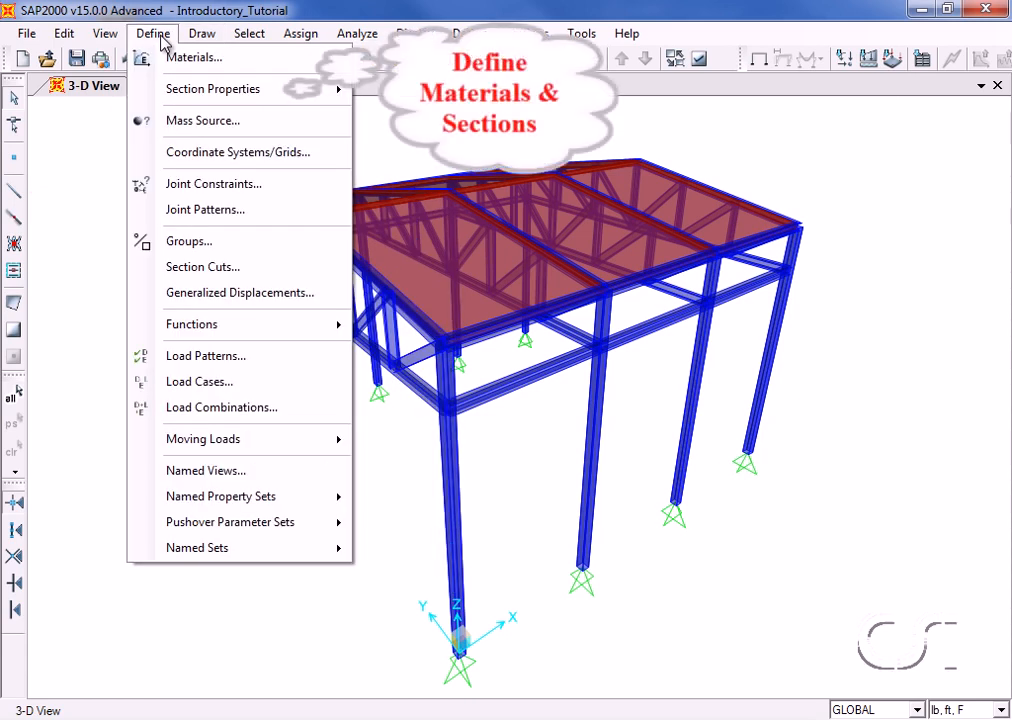
mouse_move(197, 38)
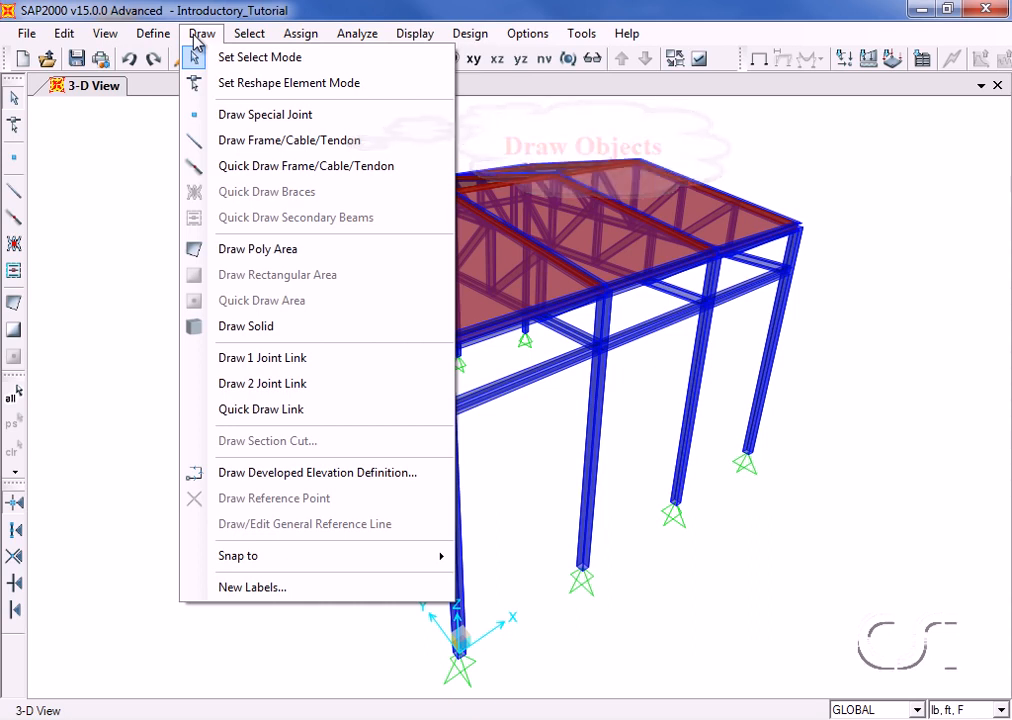
mouse_move(241, 40)
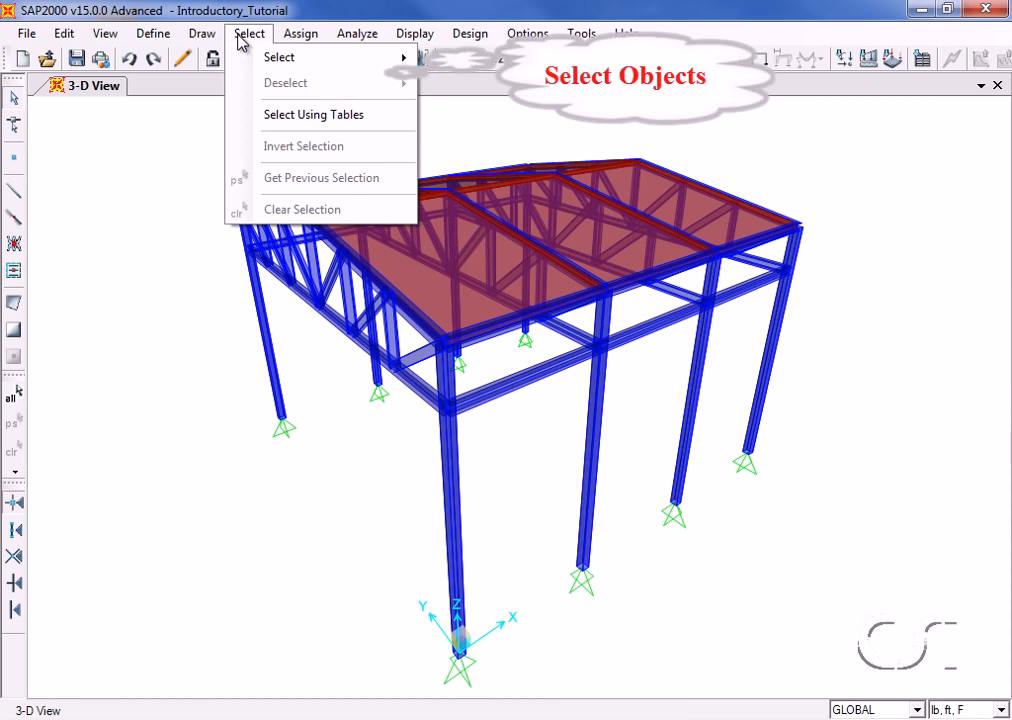
mouse_move(285, 40)
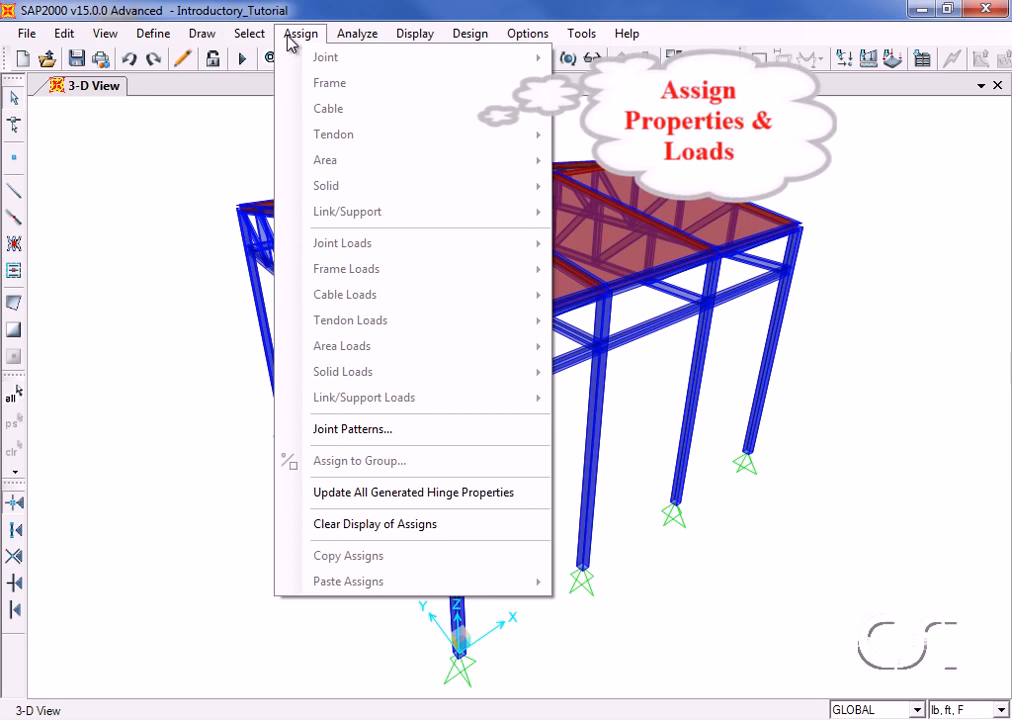
mouse_move(360, 45)
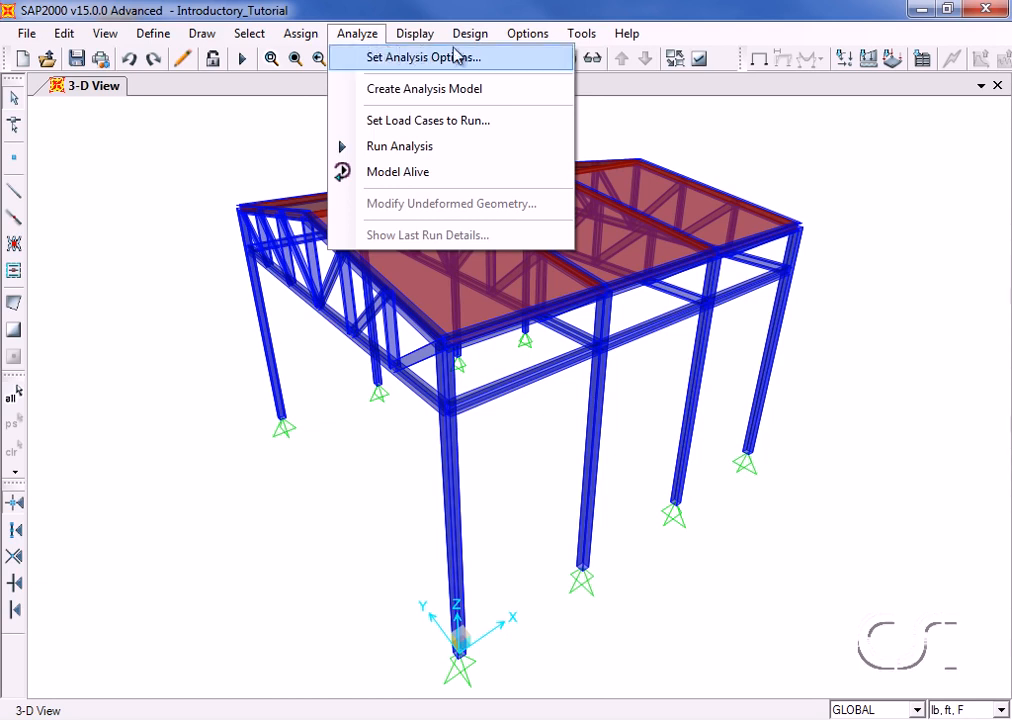
mouse_move(470, 42)
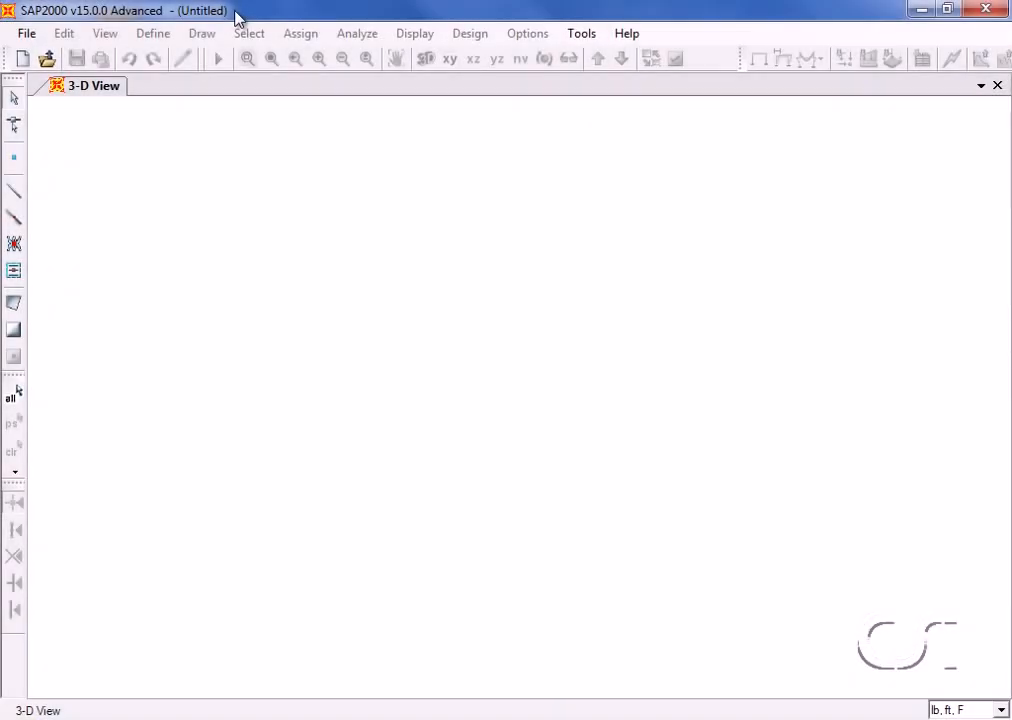
Start a new model from the Grid Only template with default units of lb, ft, F.
click(28, 33)
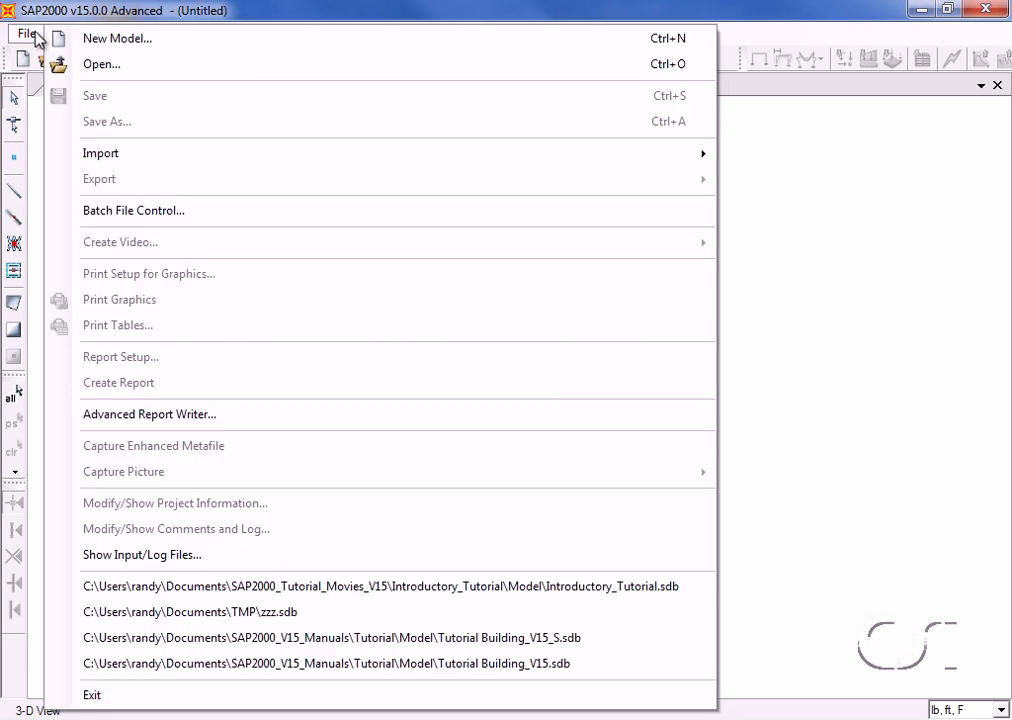
click(121, 40)
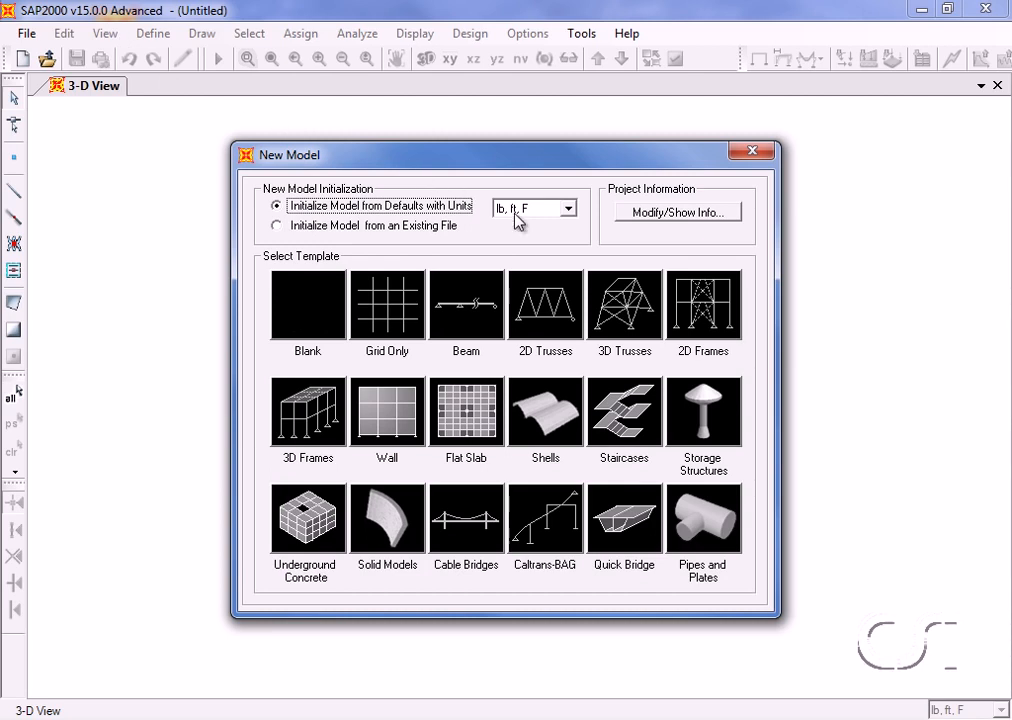
click(568, 209)
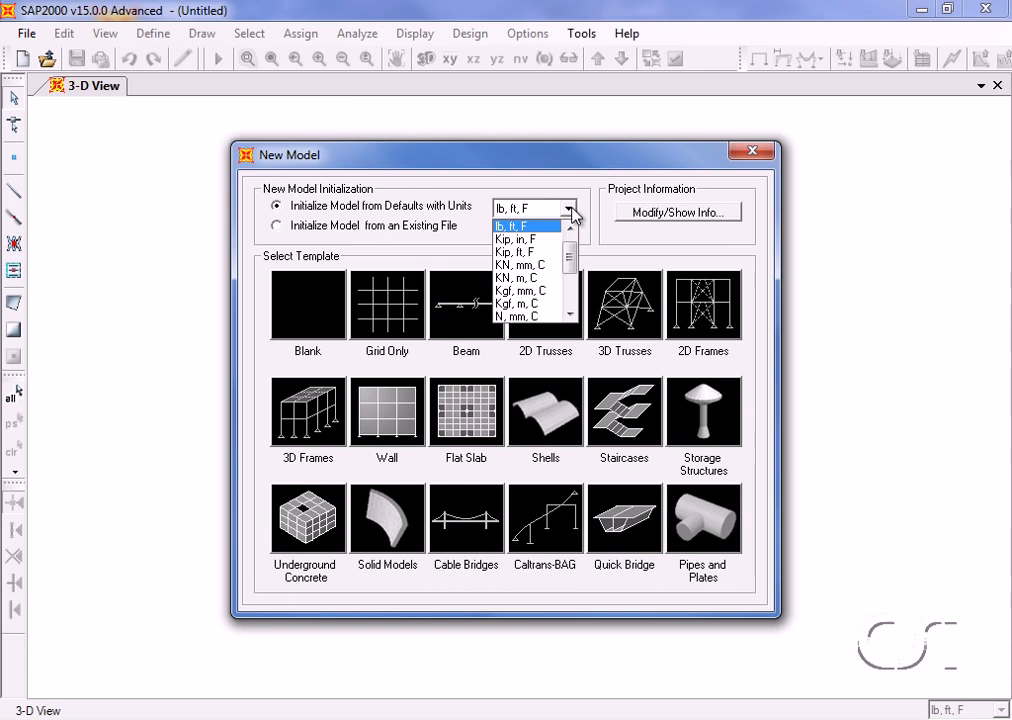
click(568, 209)
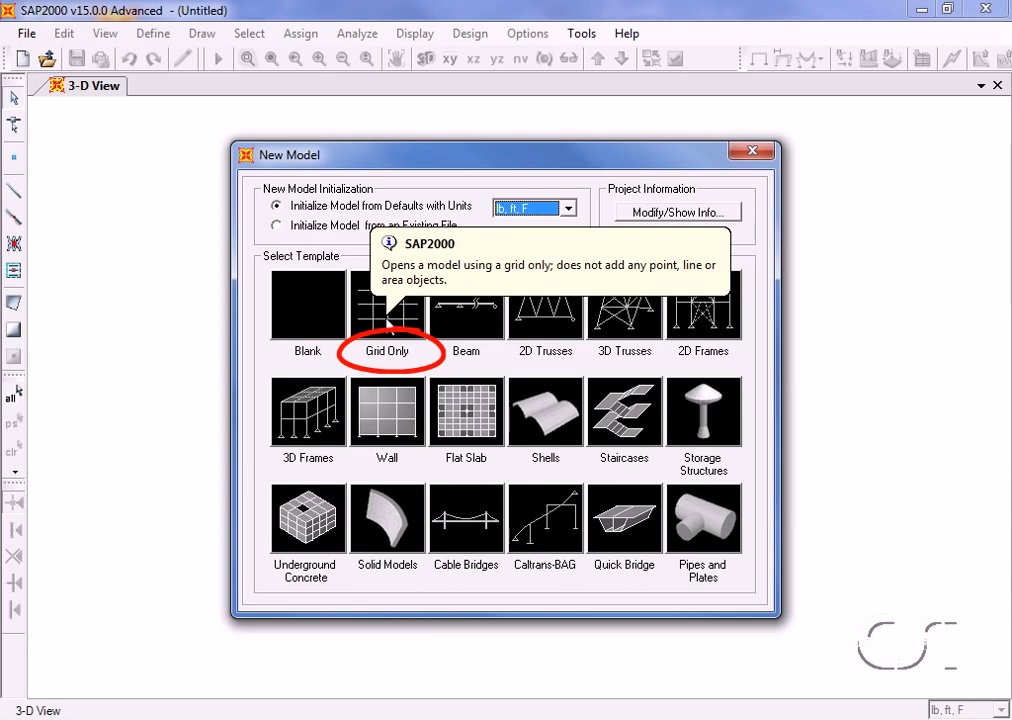
click(388, 325)
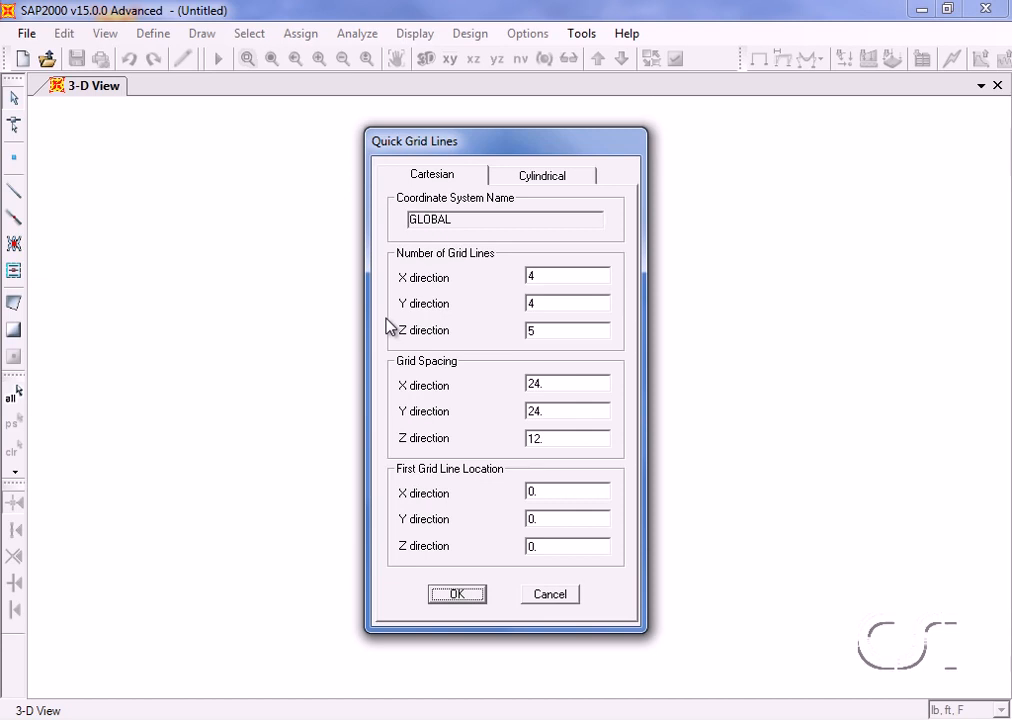
Set the number of grid lines to 2 in X, 7 in Y and 3 in Z.
click(549, 278)
text(2)
click(543, 305)
text(7)
click(543, 332)
text(3)
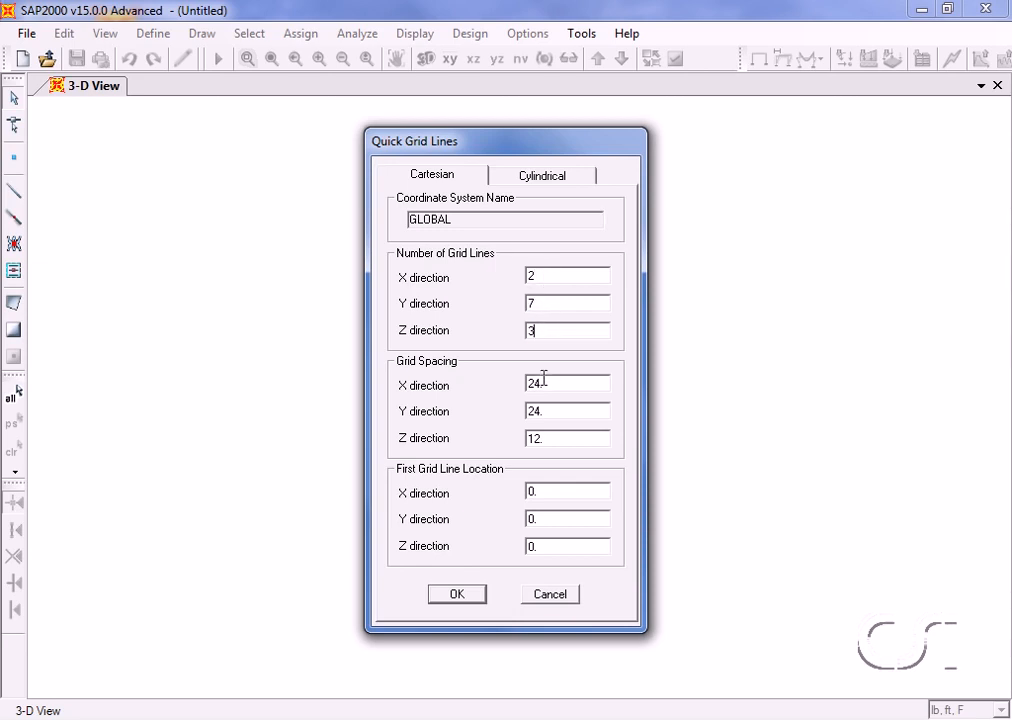
Set the grid spacing to 36 ft in X, 72in in Y and 20 ft in Z, and generate the grid.
click(543, 382)
text(36)
double_click(545, 409)
text(72in)
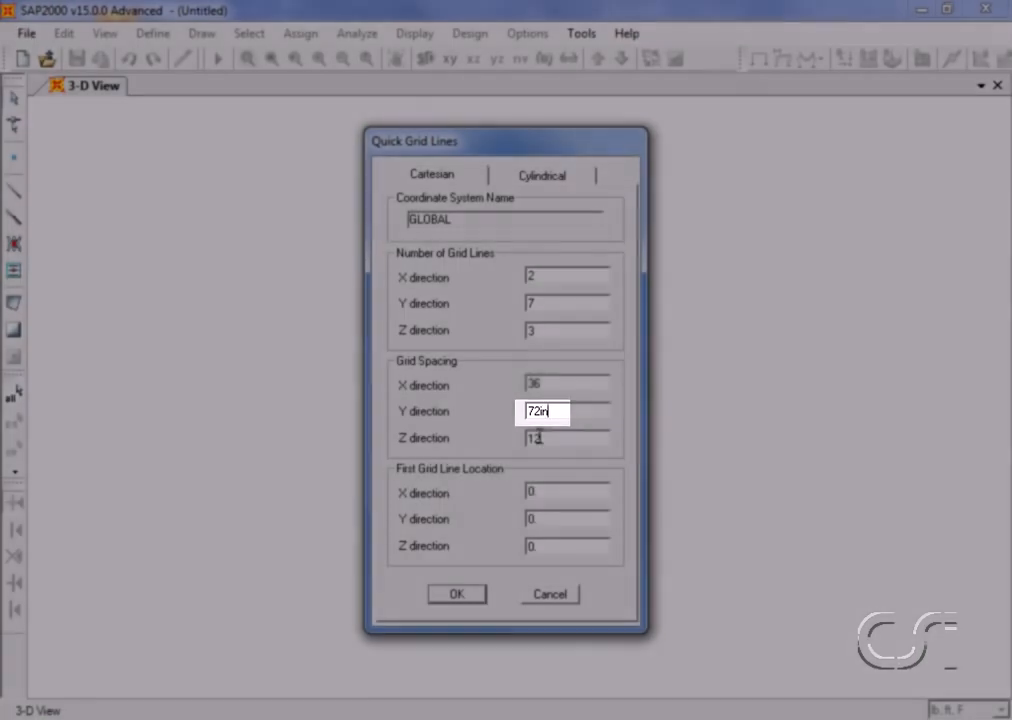
double_click(538, 437)
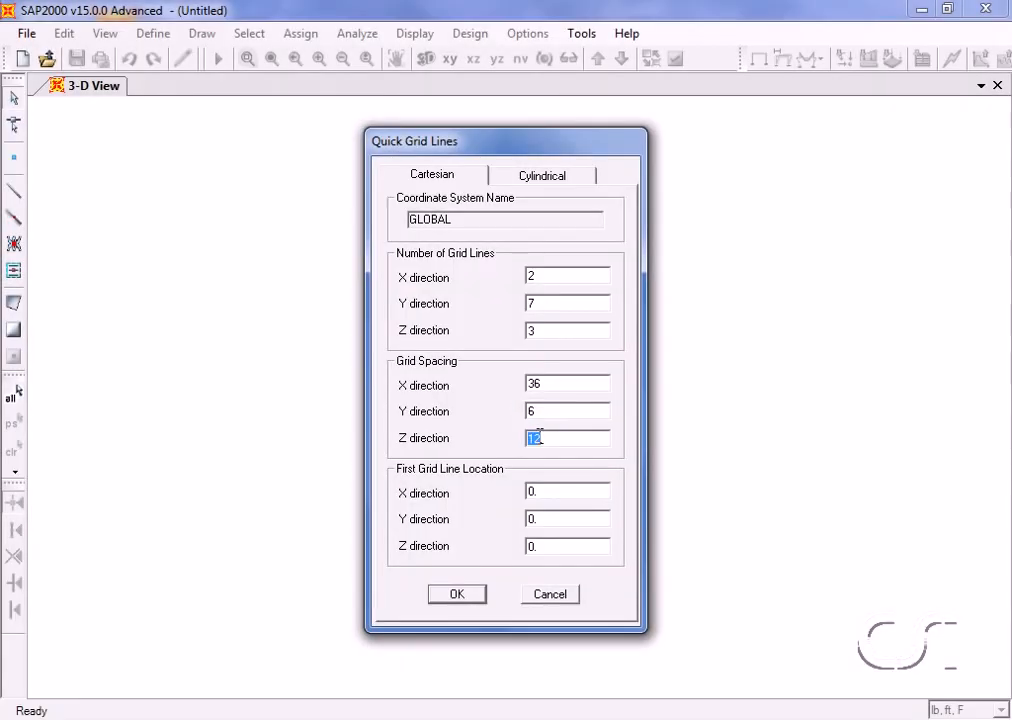
text(20.)
click(457, 594)
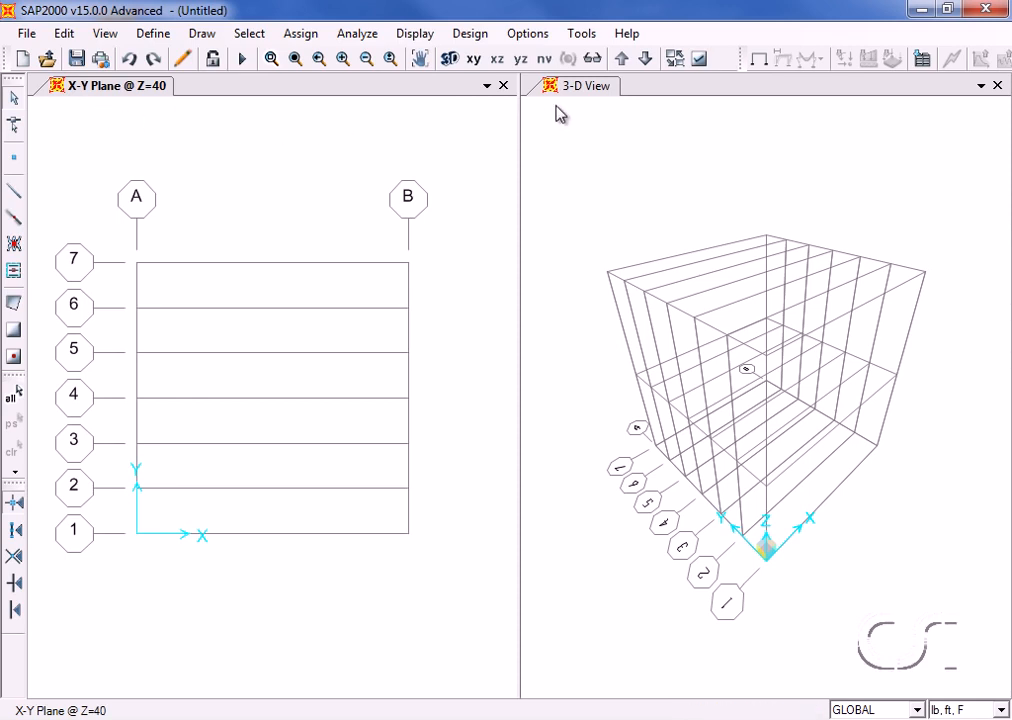
click(487, 86)
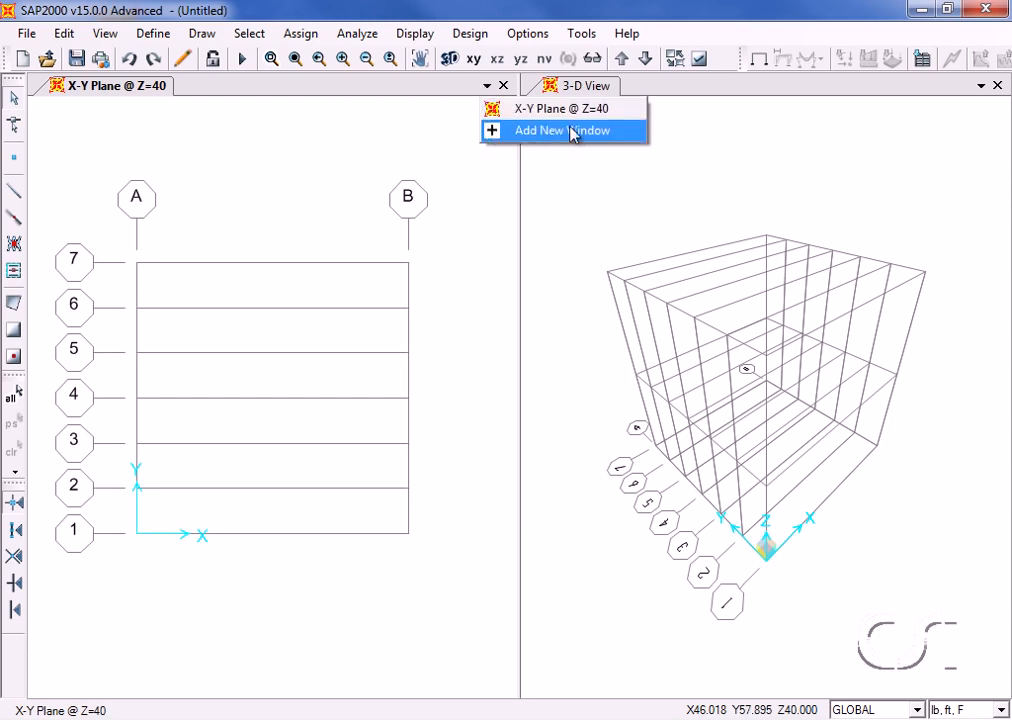
click(446, 133)
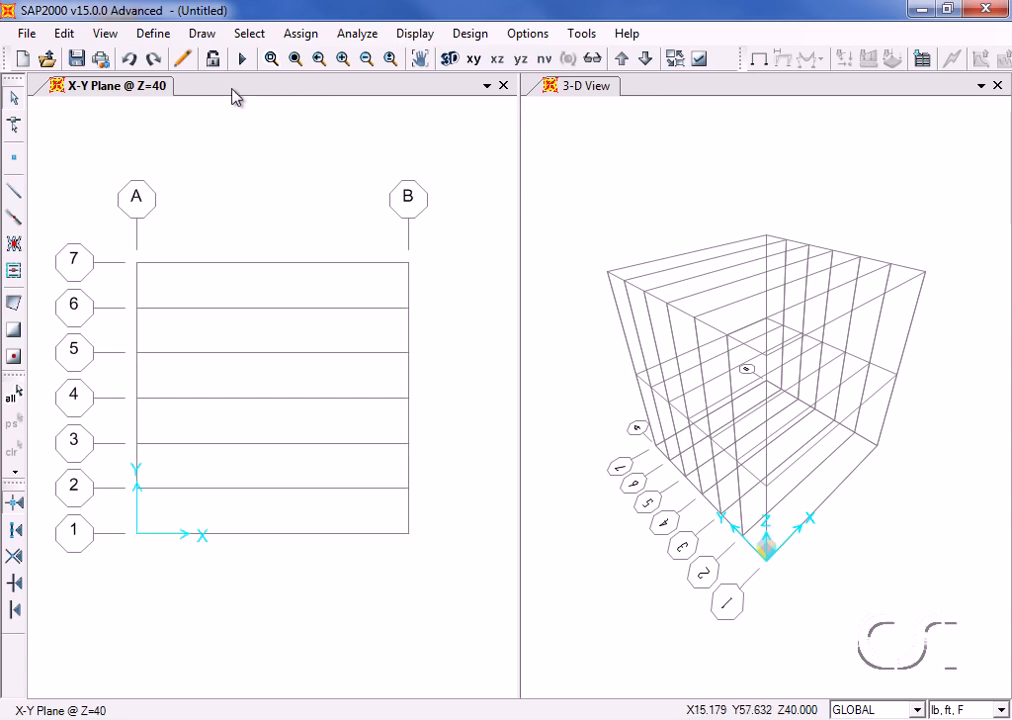
Modify the GLOBAL grid system so that grid line Z3 has an ordinate of 24 ft, and apply the change.
click(155, 36)
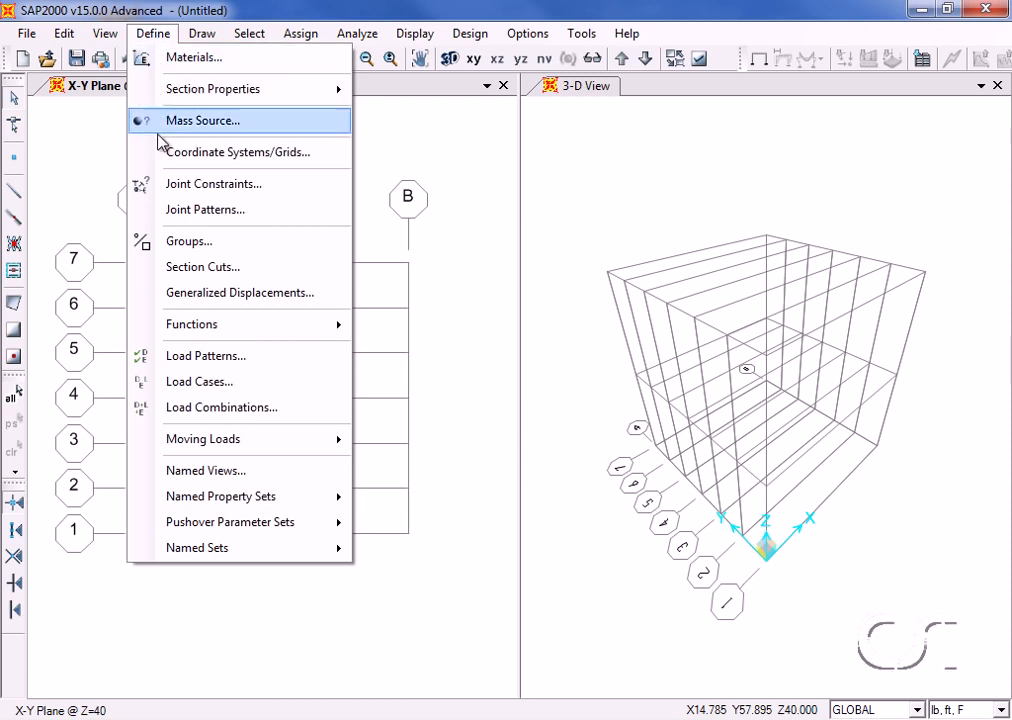
click(285, 163)
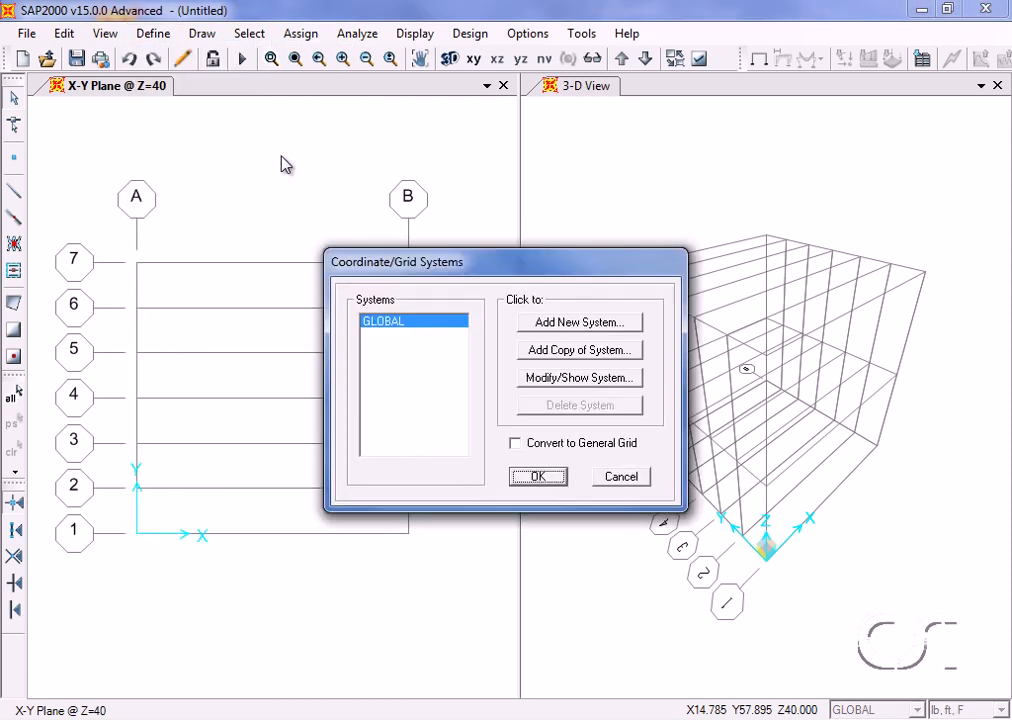
click(597, 378)
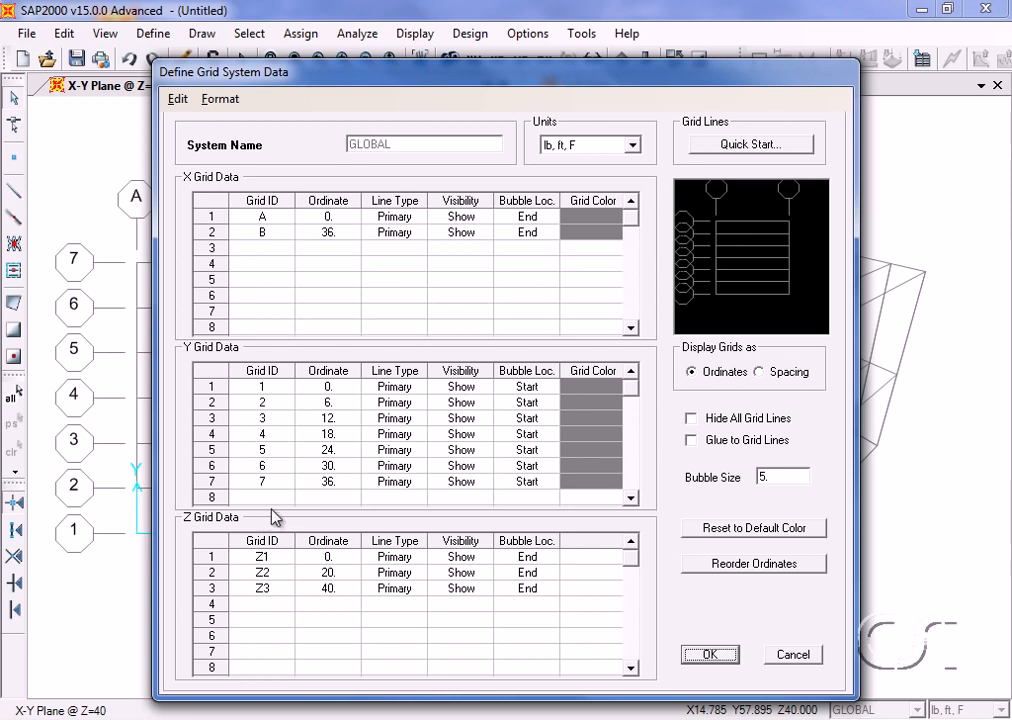
click(332, 590)
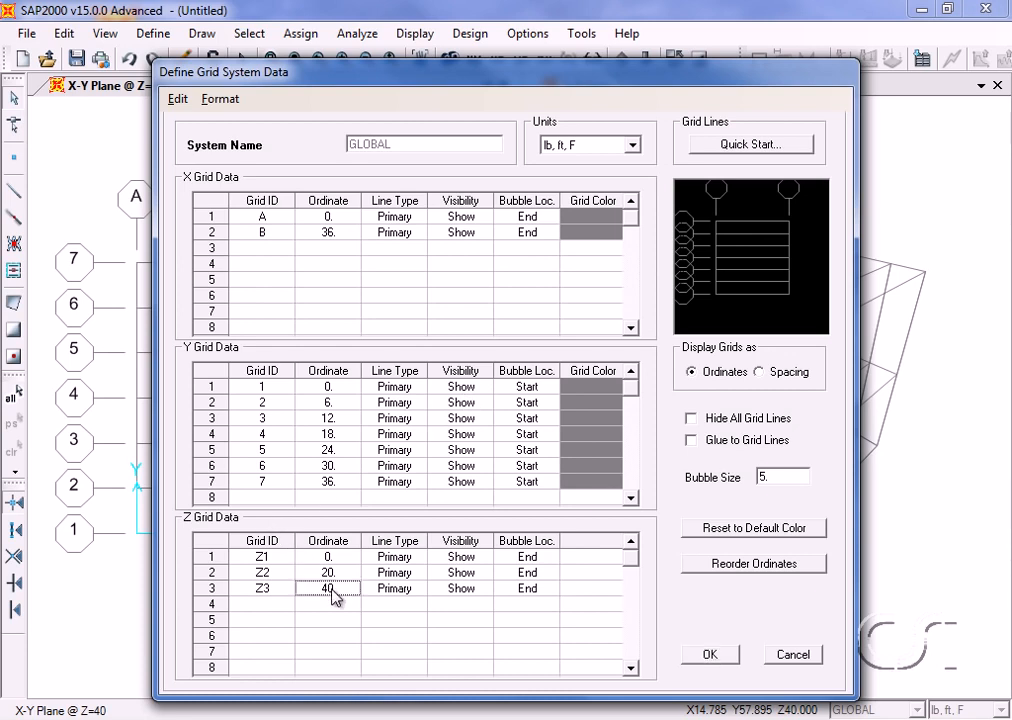
text(24)
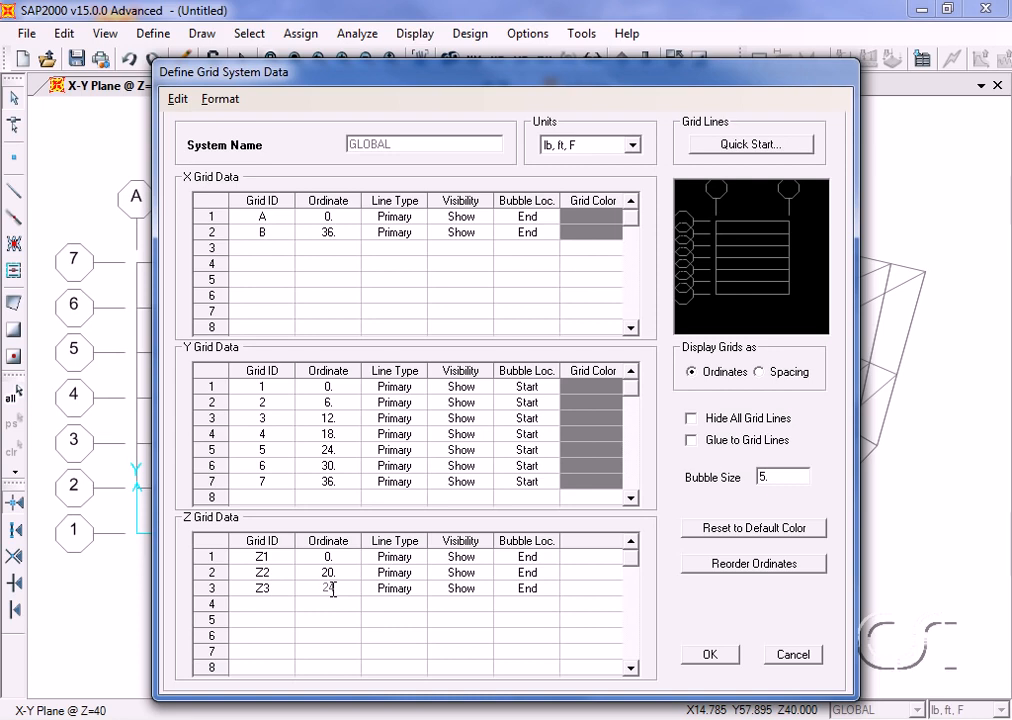
click(708, 656)
click(708, 655)
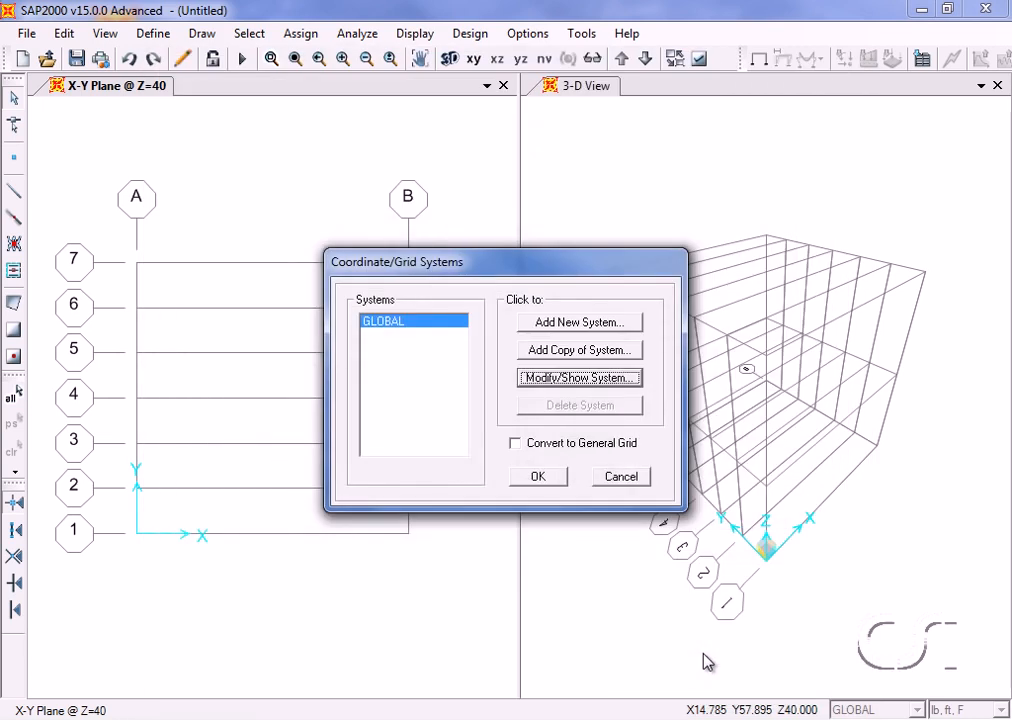
click(541, 480)
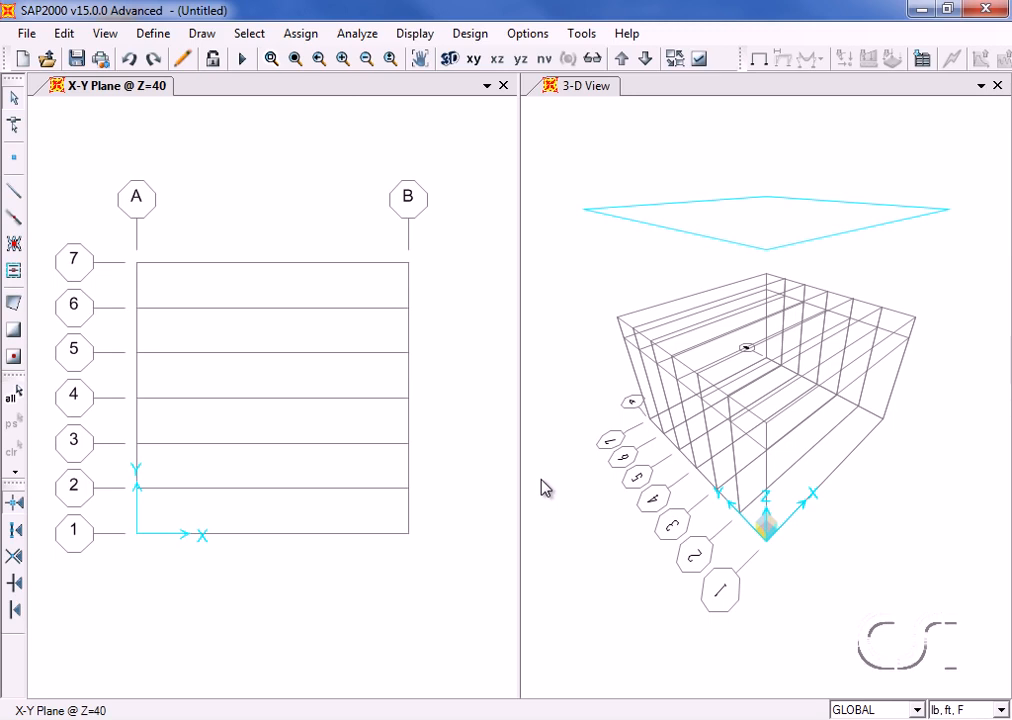
Add a quick steel material with the specification ASTM A500 Grade B, Fy 46 (HSS Rect.) to the model's materials.
click(153, 34)
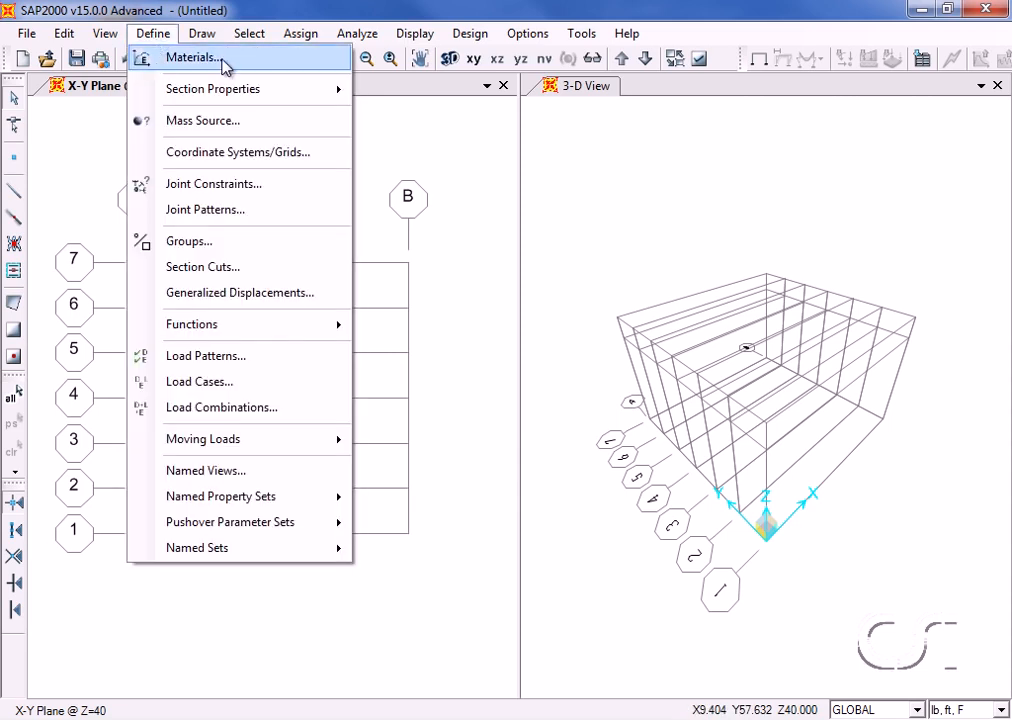
click(223, 62)
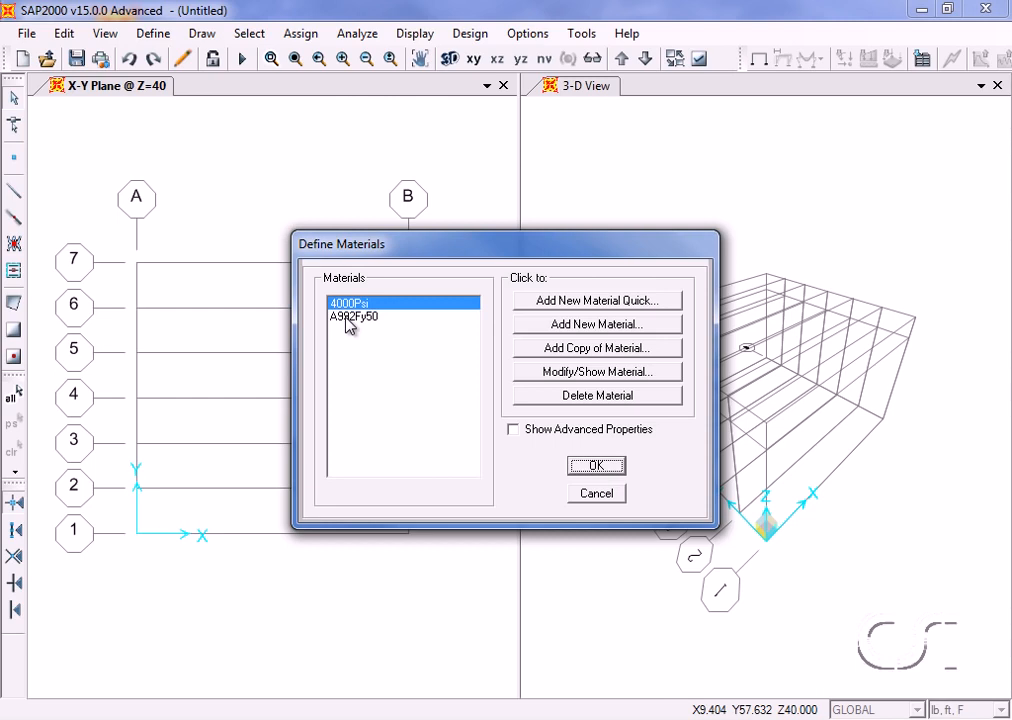
click(580, 302)
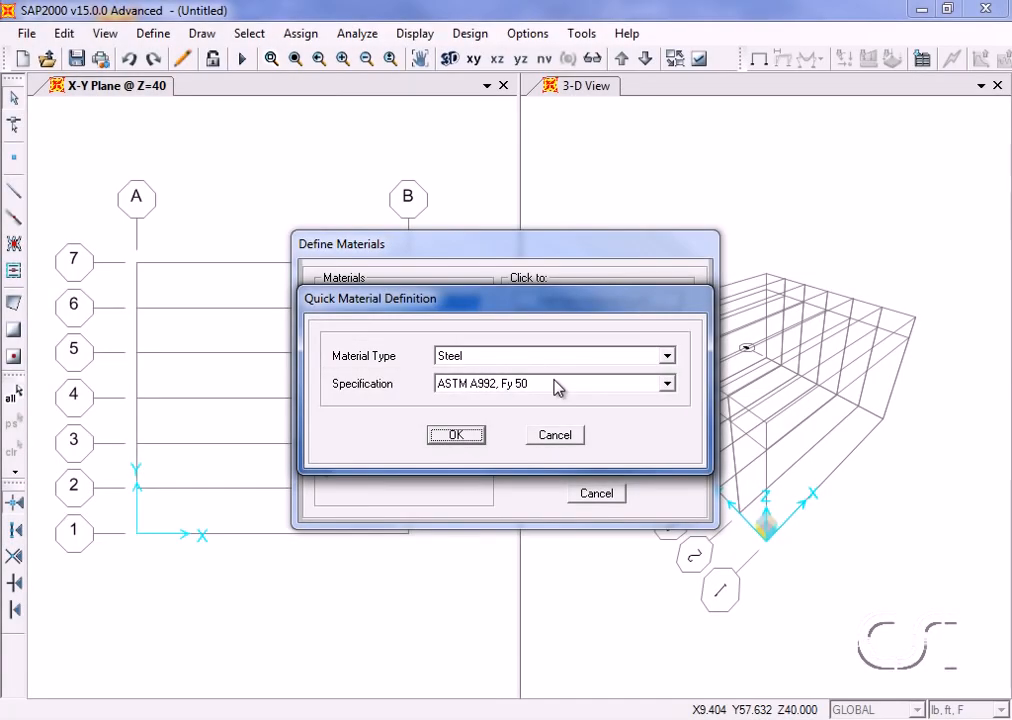
click(557, 388)
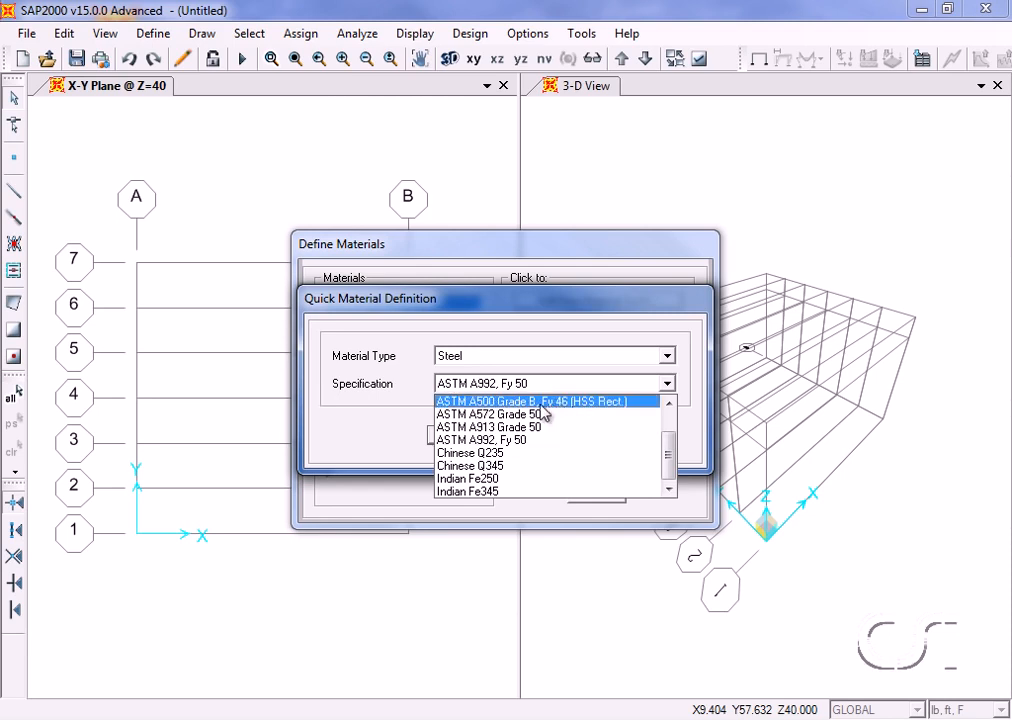
click(543, 401)
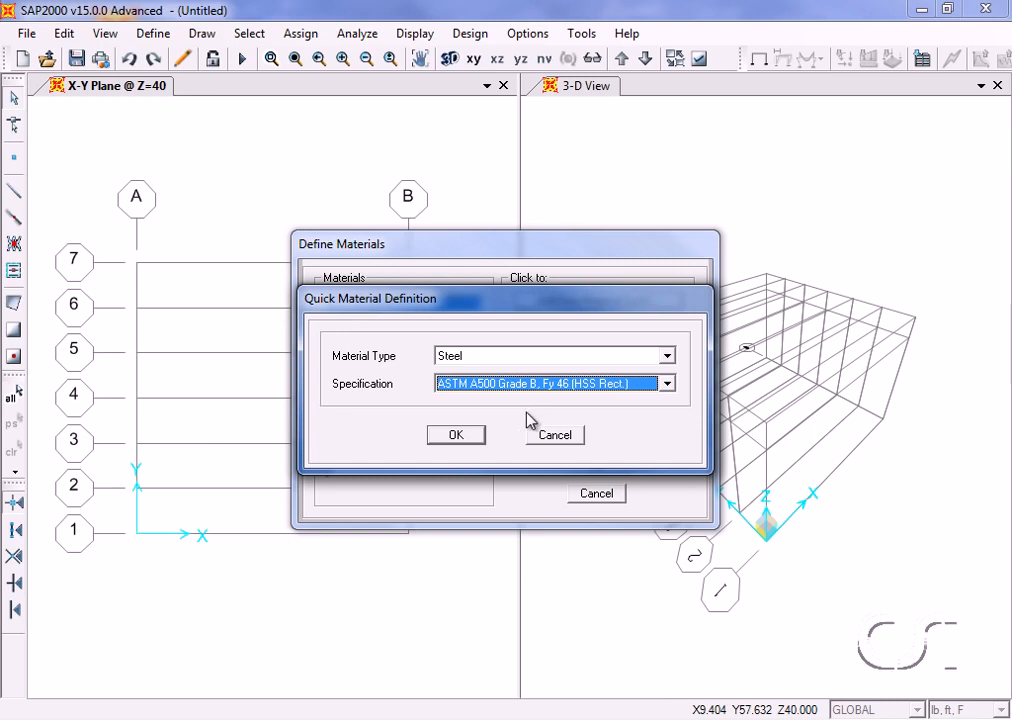
click(481, 437)
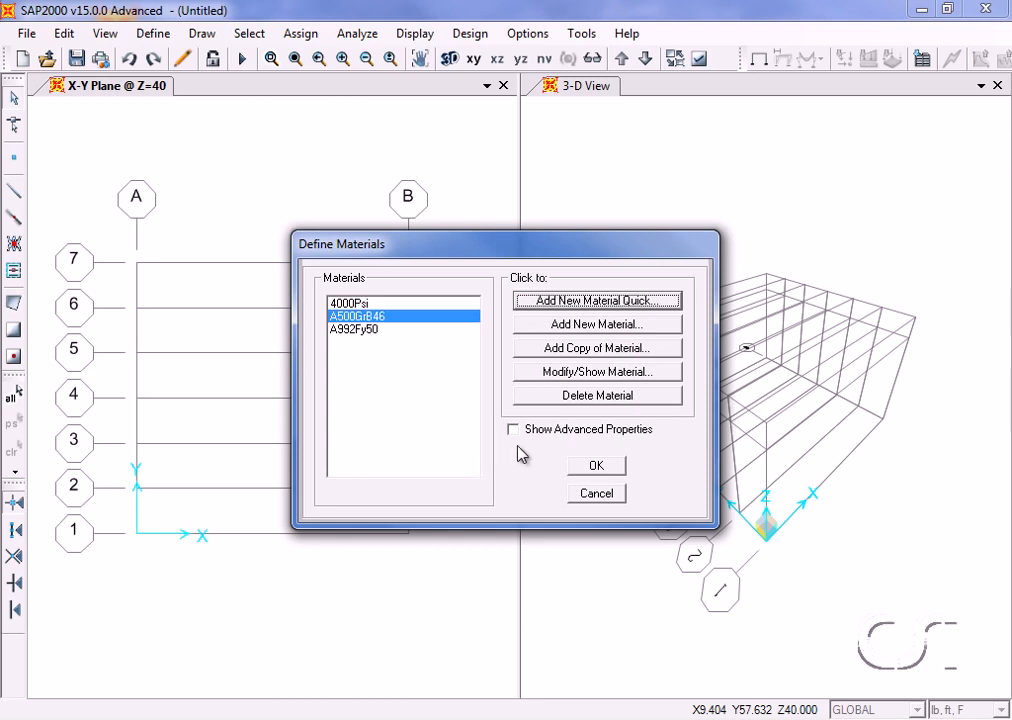
click(596, 466)
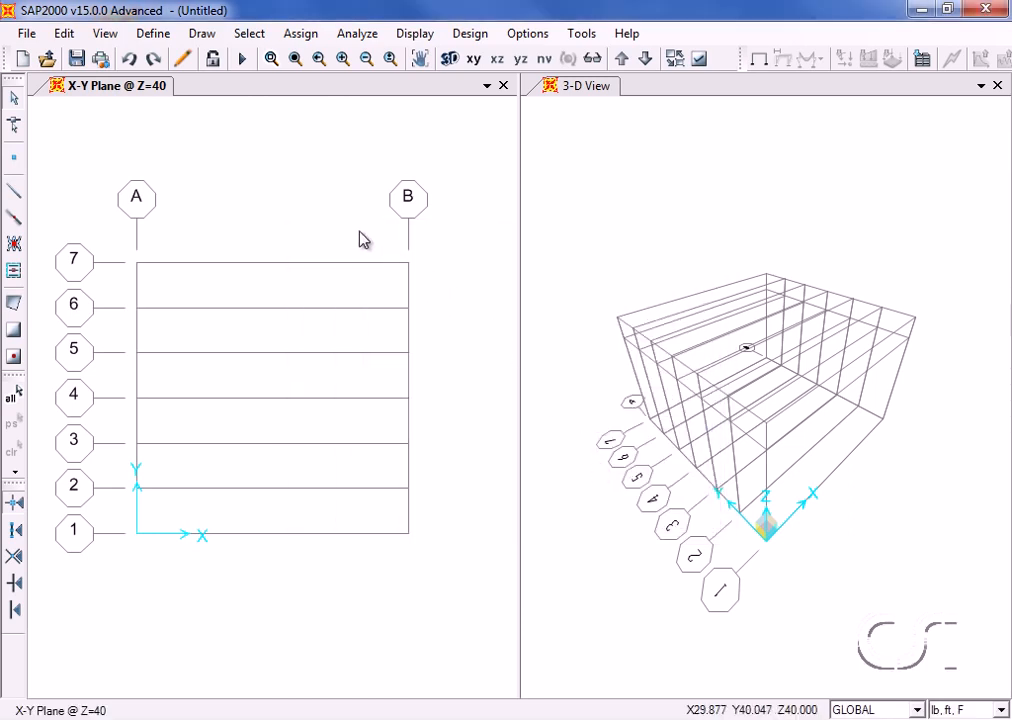
Start importing a steel tube frame section from the SECTIONS8.PRO property file.
click(168, 40)
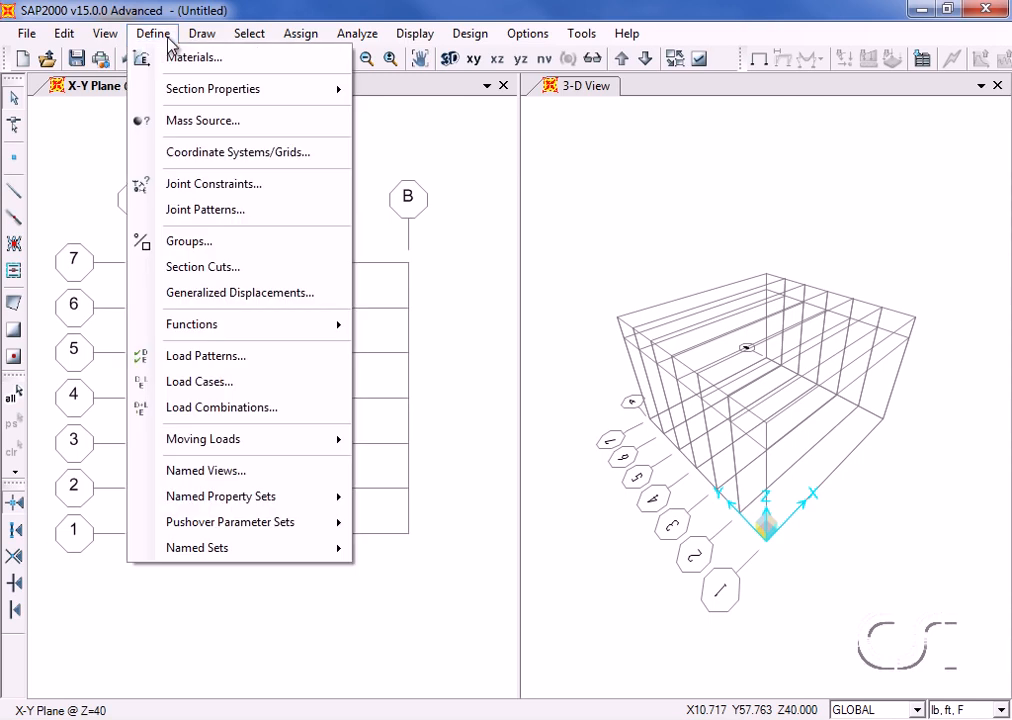
mouse_move(163, 92)
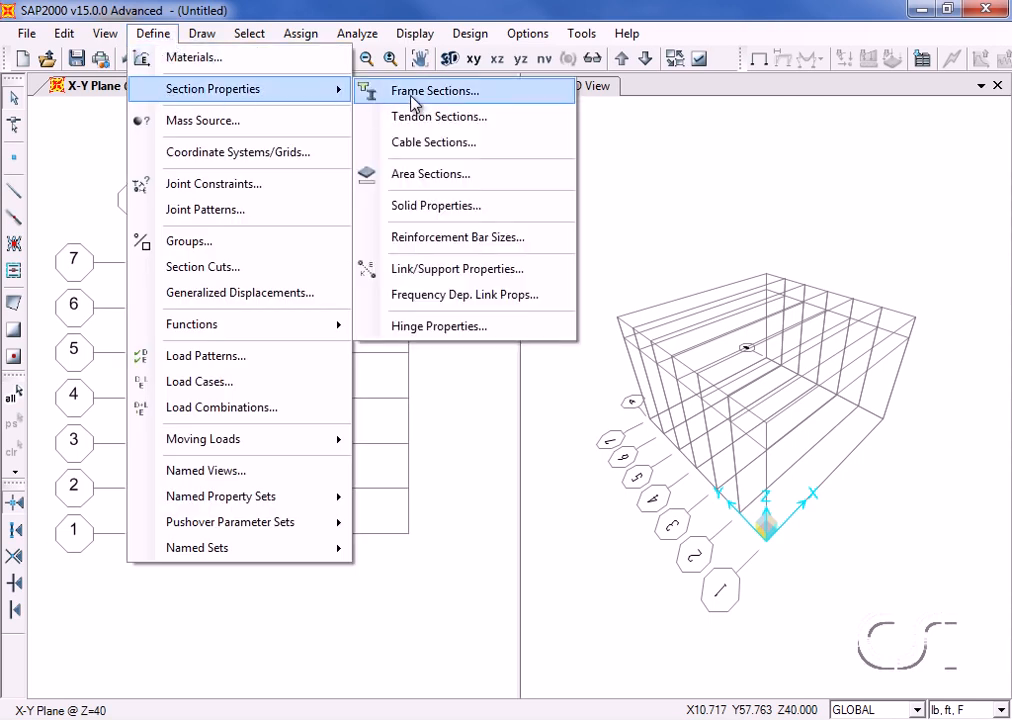
click(475, 94)
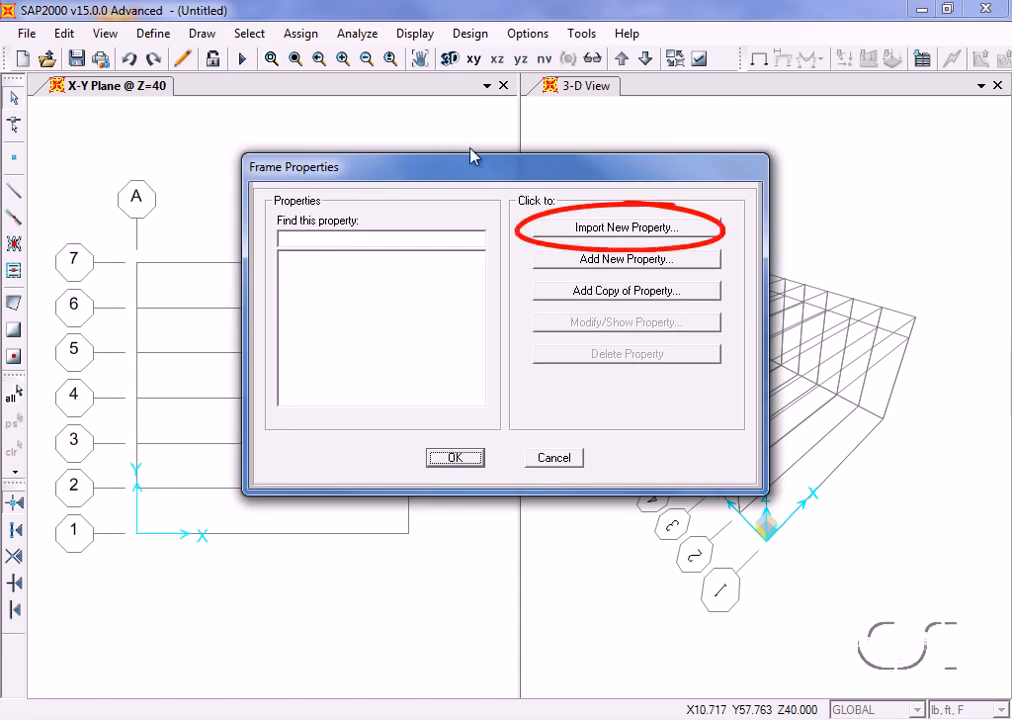
click(648, 229)
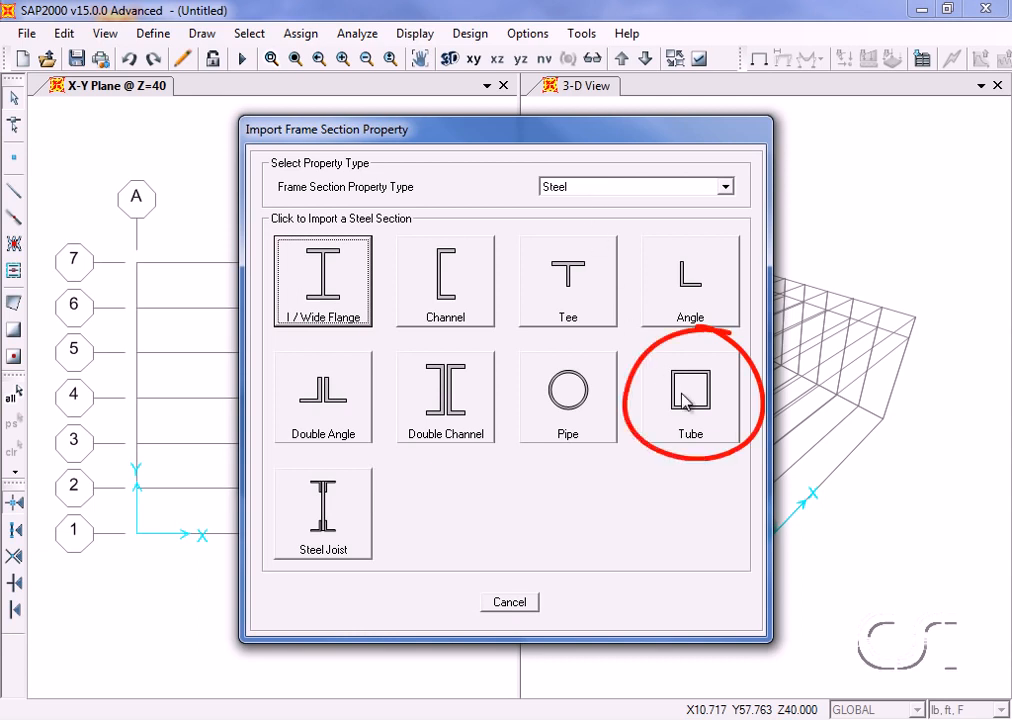
click(685, 398)
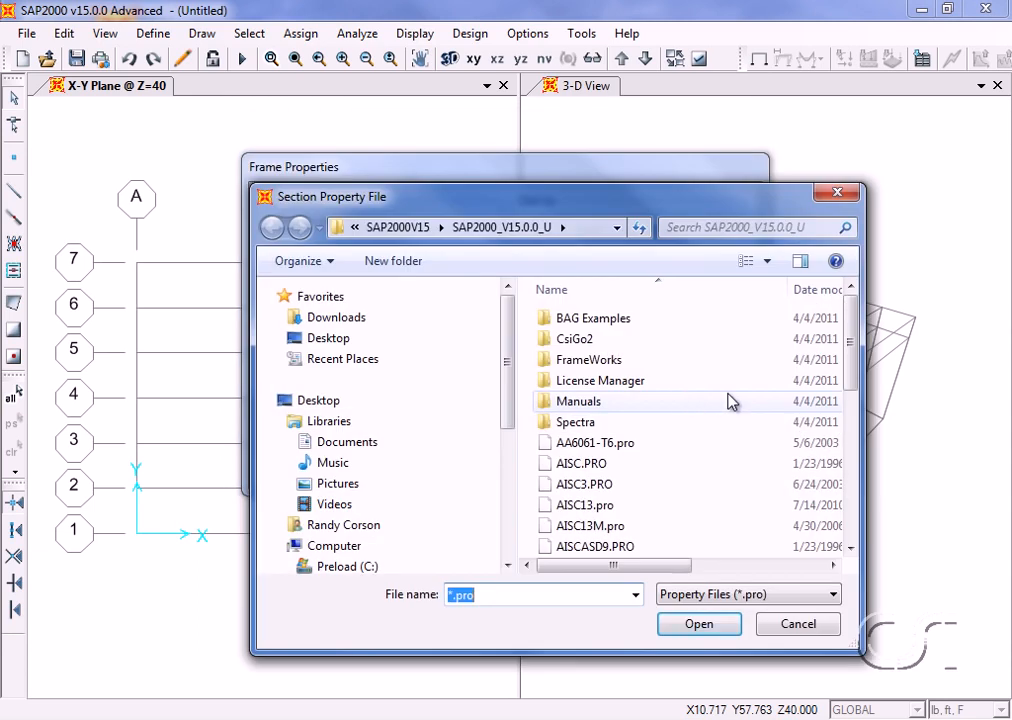
drag(849, 343, 851, 501)
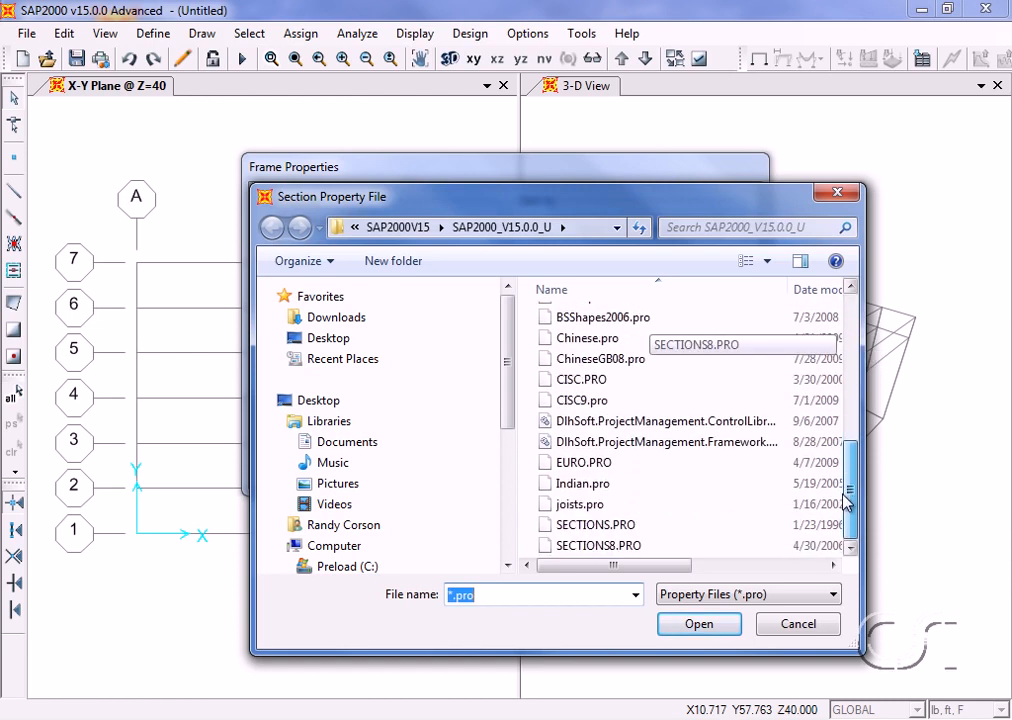
click(640, 553)
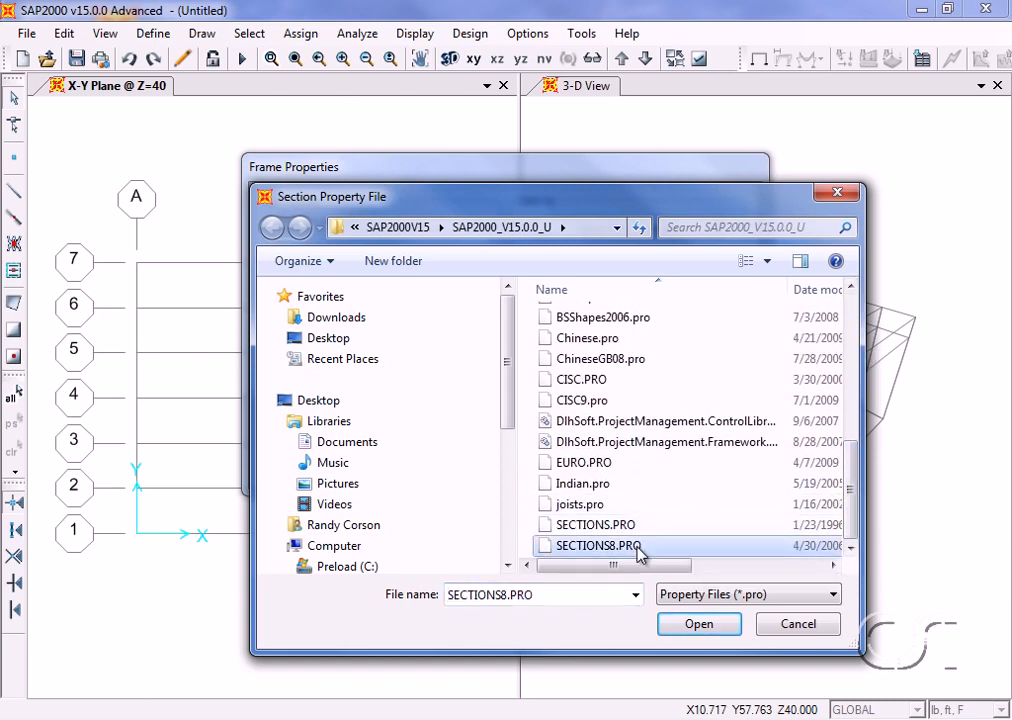
click(694, 625)
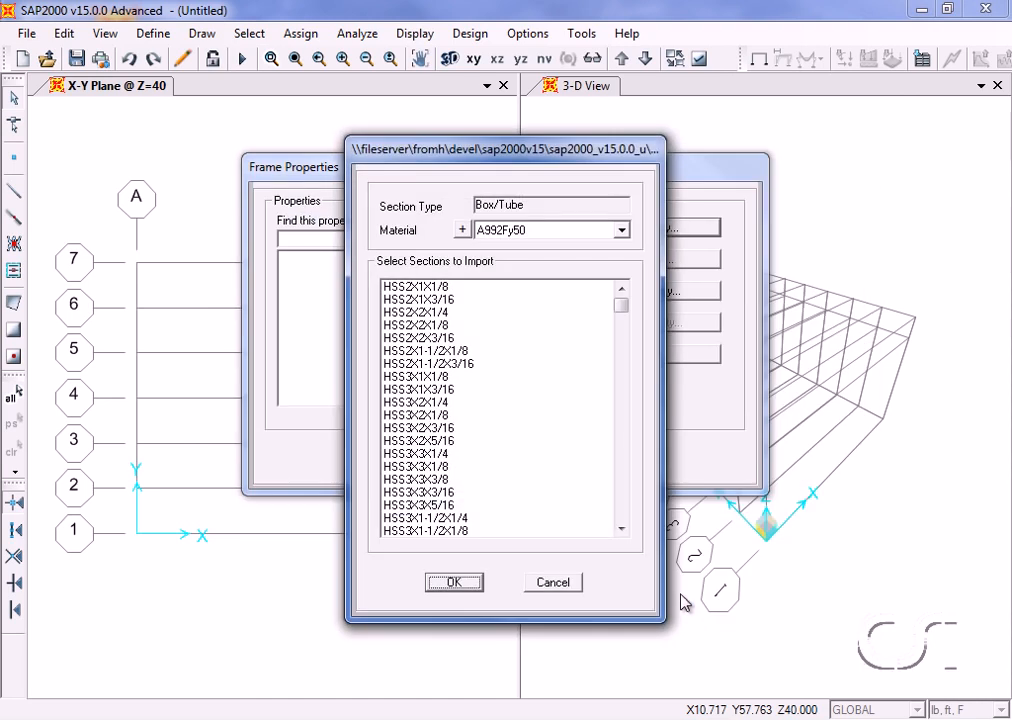
Import the tube section HSS8X8X3/8 with A500GrB46 as its material.
click(604, 233)
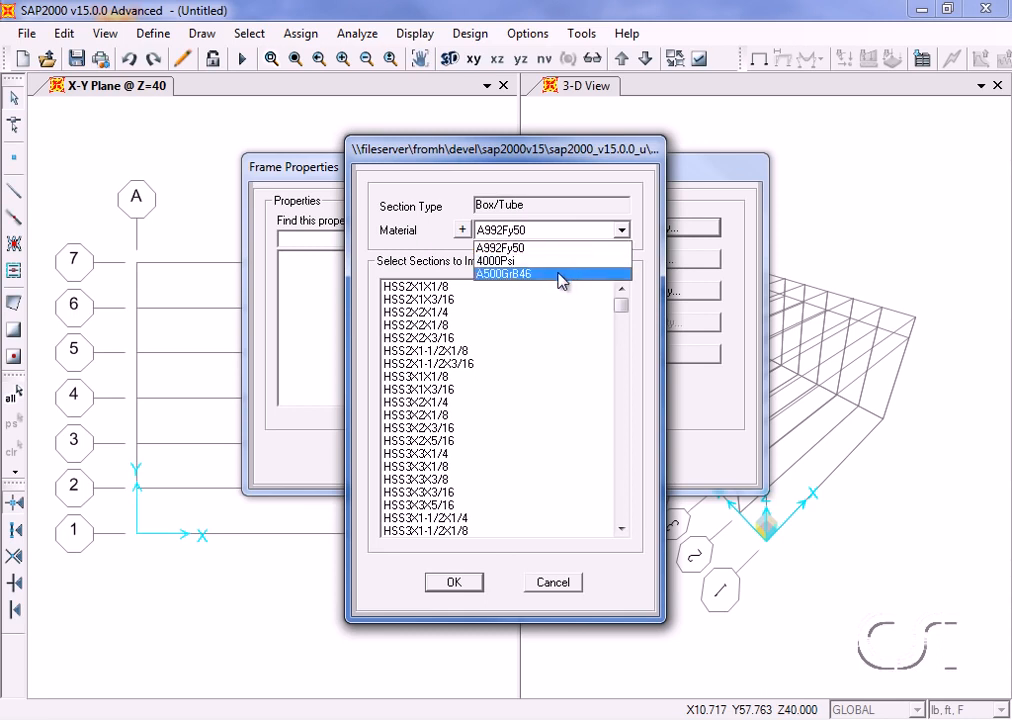
click(519, 274)
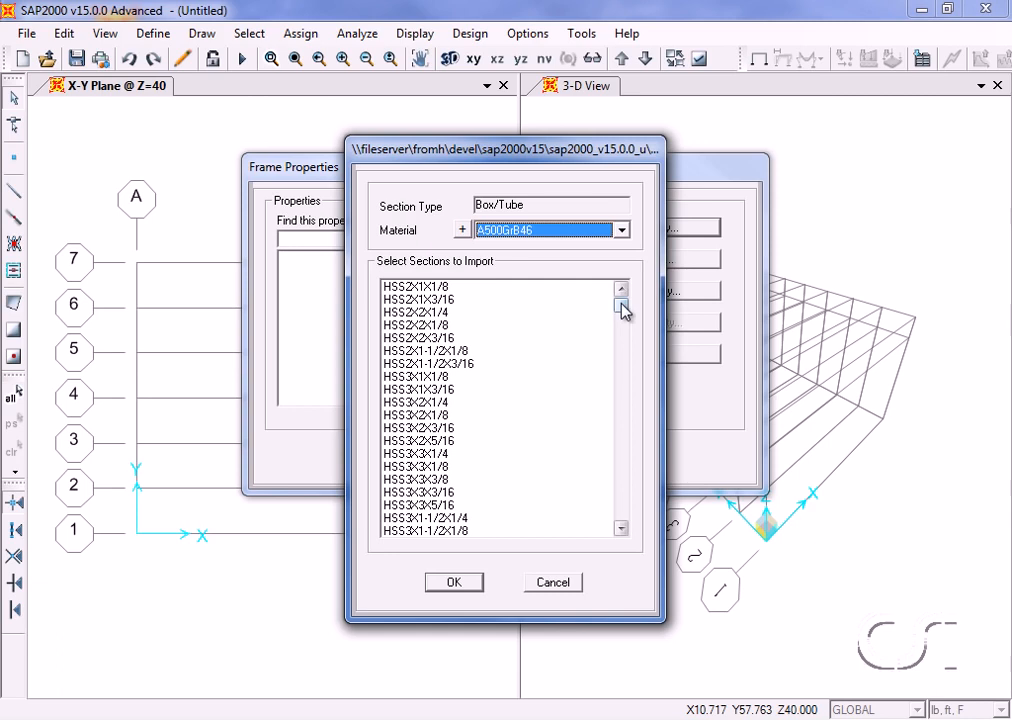
drag(622, 310, 616, 397)
click(438, 429)
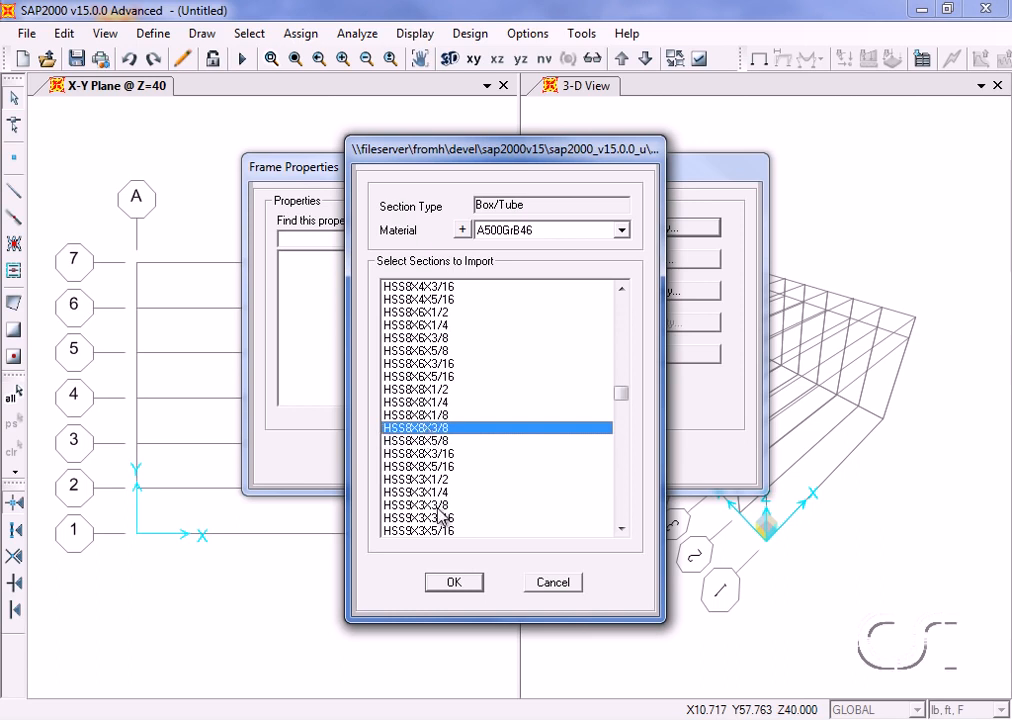
click(455, 583)
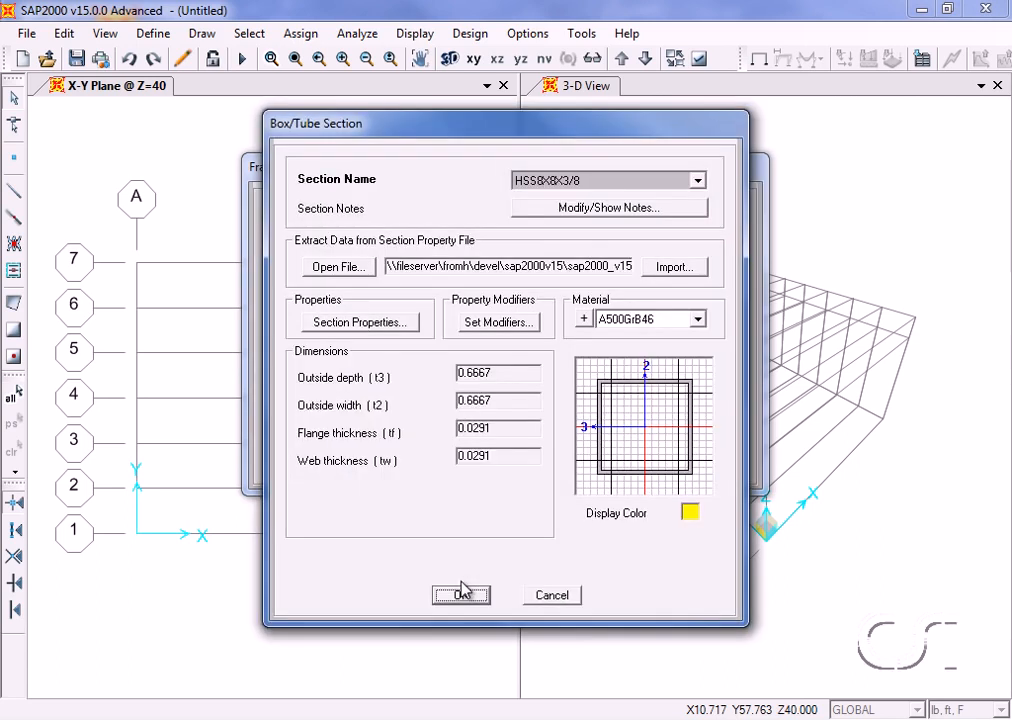
click(461, 594)
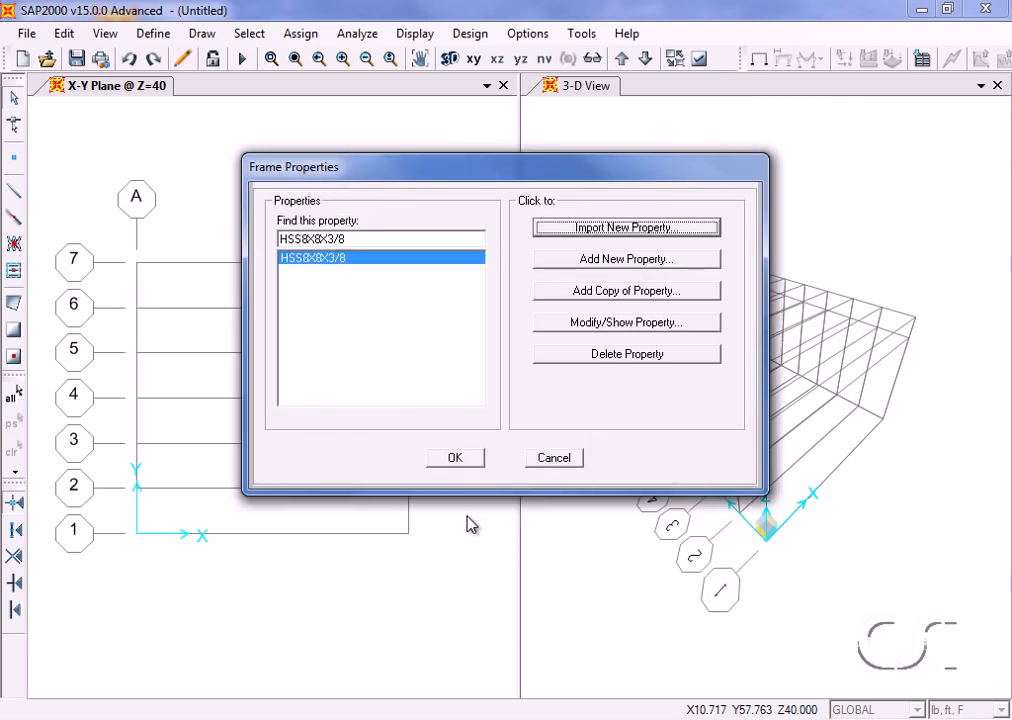
Import all W8 wide flange steel sections from W8X10 through W8X67 as frame properties.
click(624, 230)
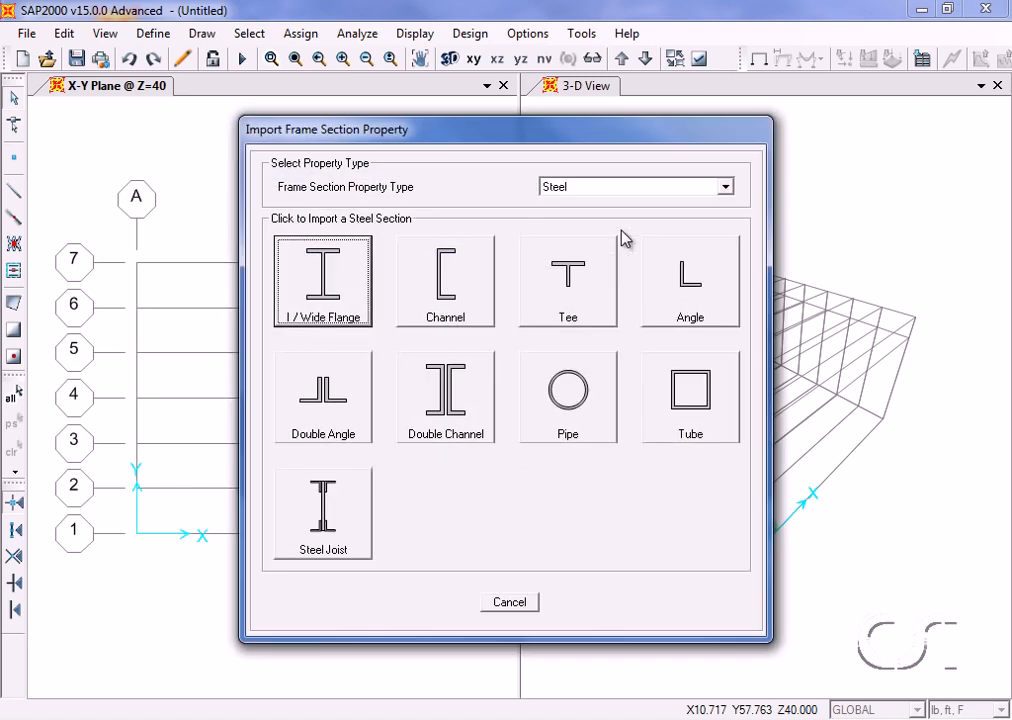
click(340, 272)
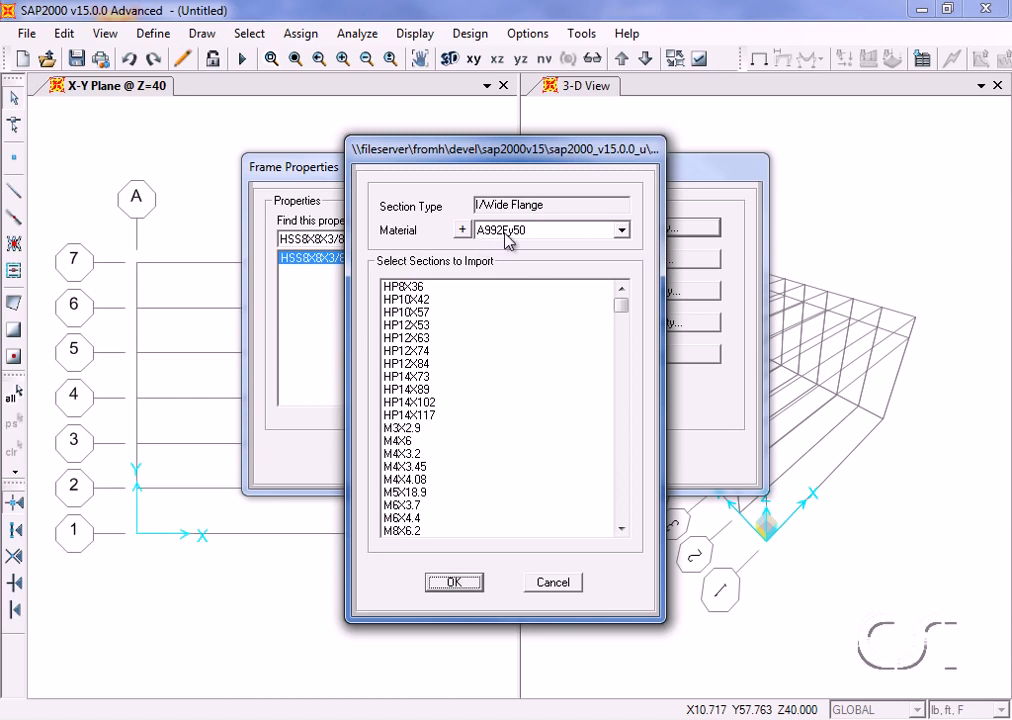
drag(622, 310, 624, 352)
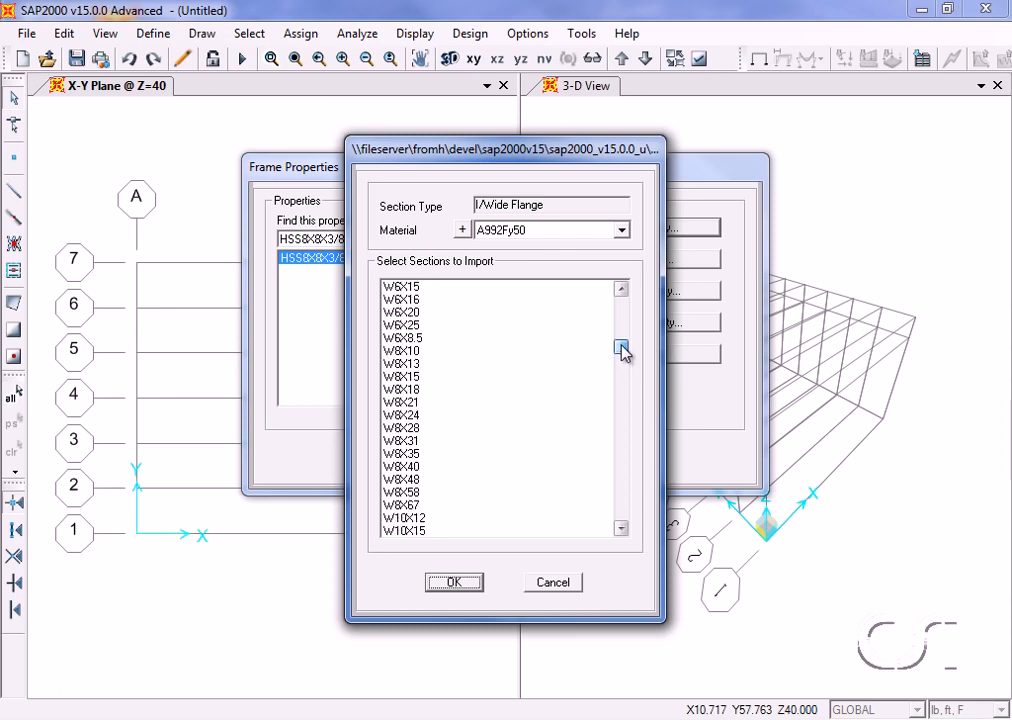
click(420, 351)
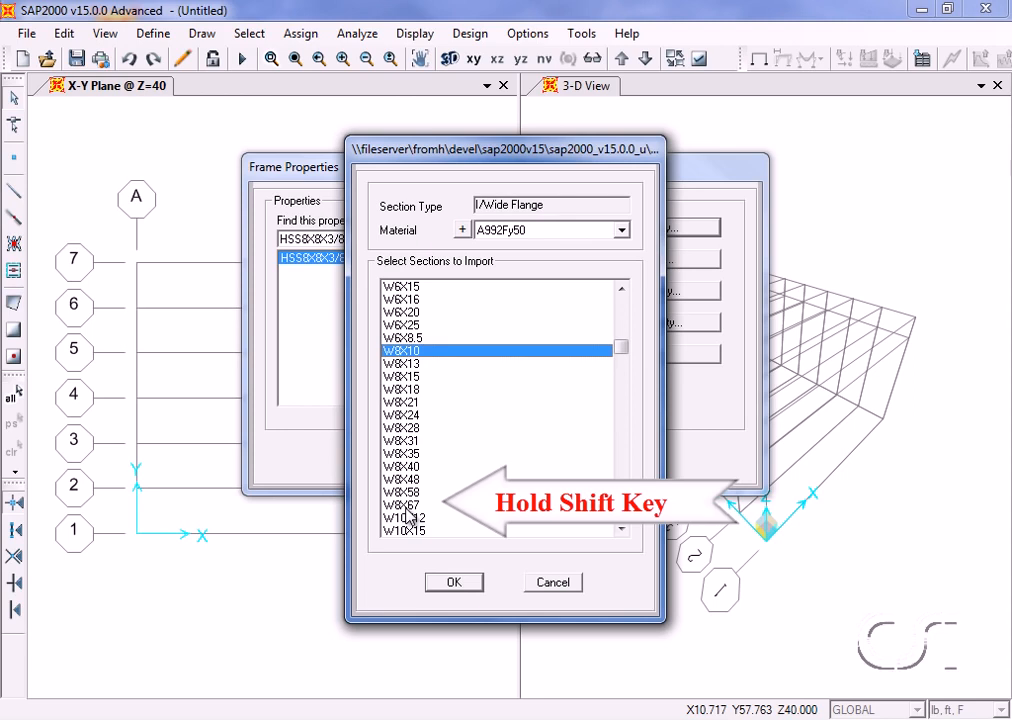
shift+click(407, 508)
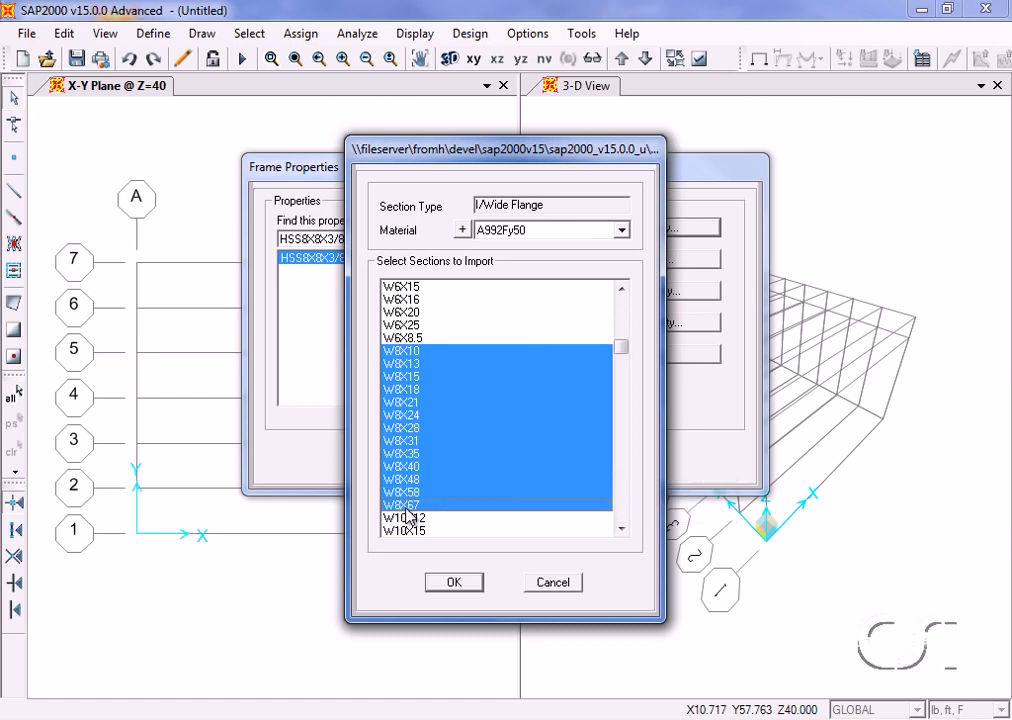
click(455, 581)
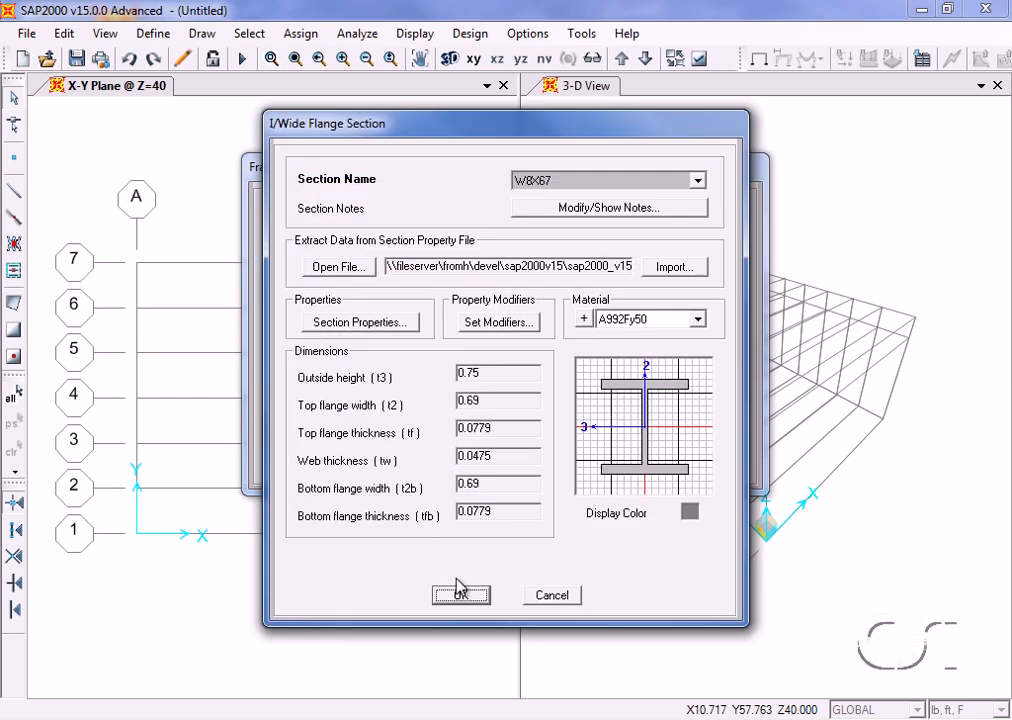
click(458, 592)
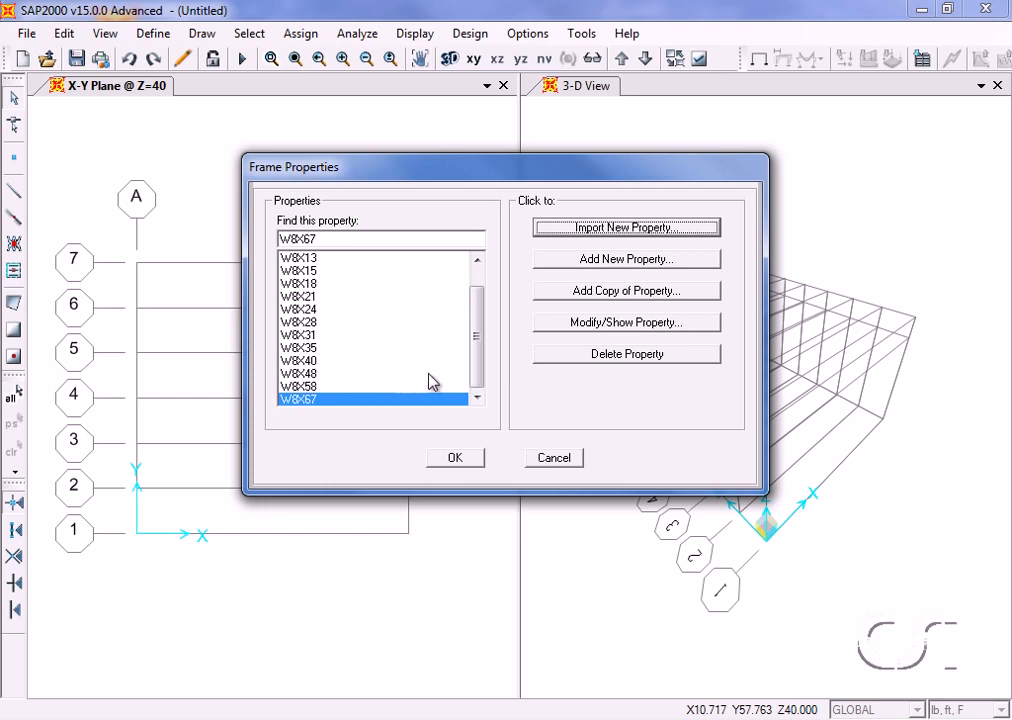
Add a new steel auto select list property and name it TRUSS.
click(628, 260)
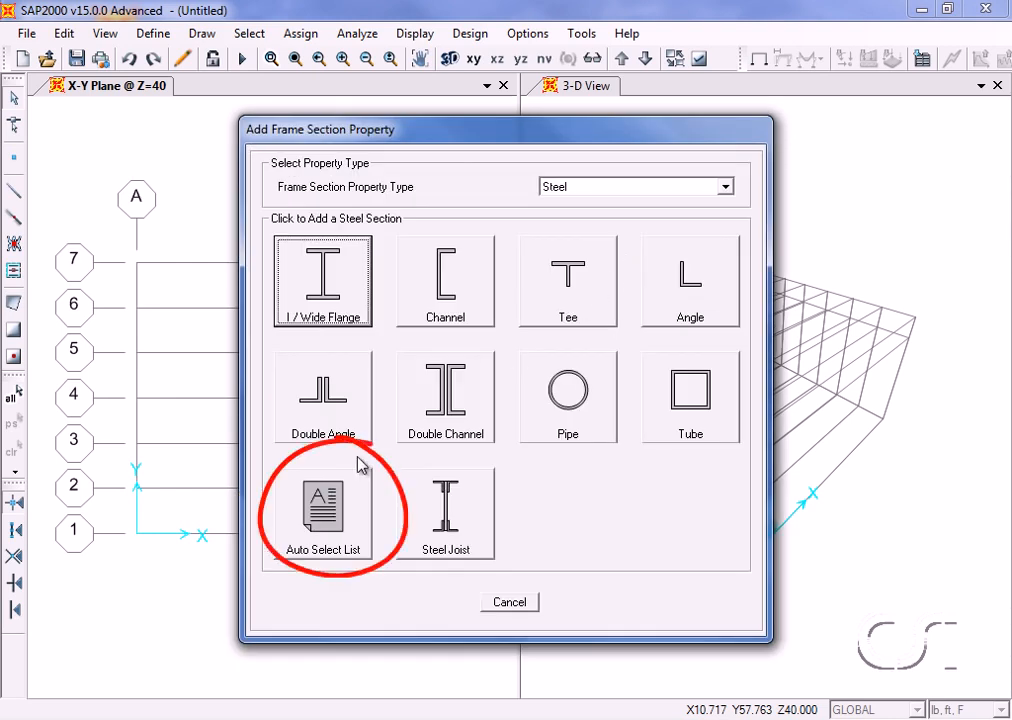
click(325, 510)
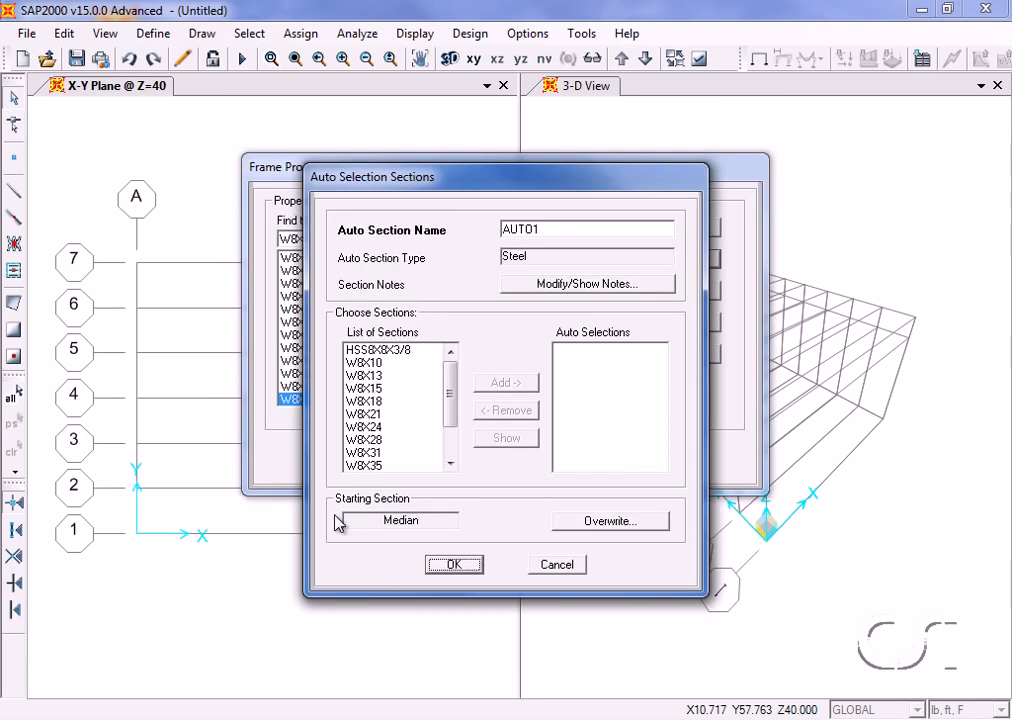
double_click(524, 230)
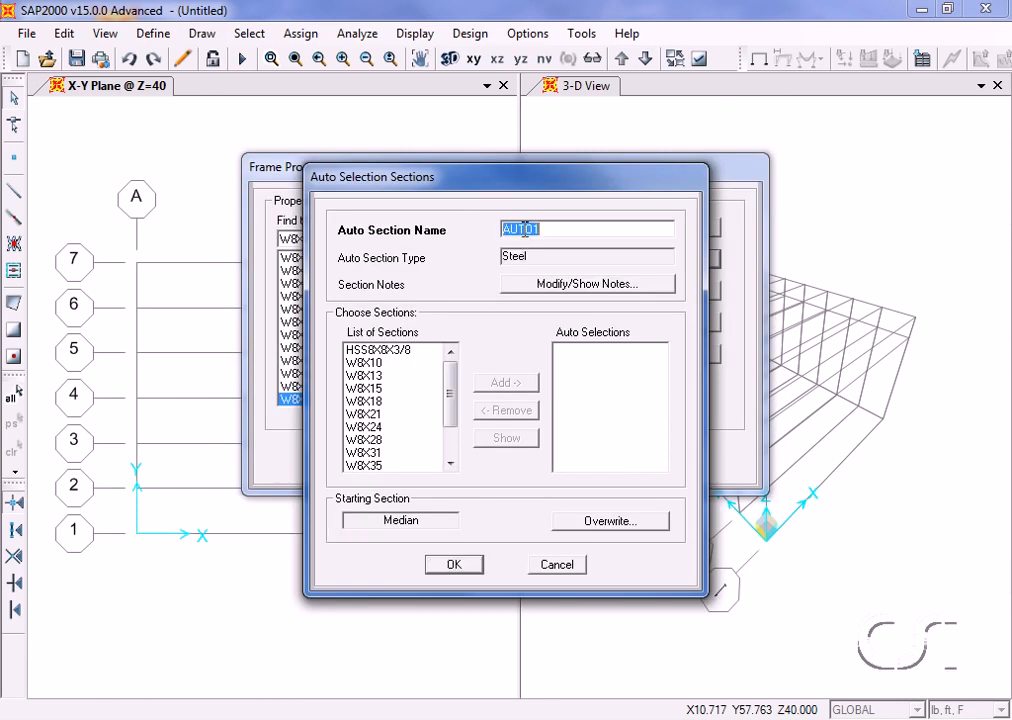
text(RUSS)
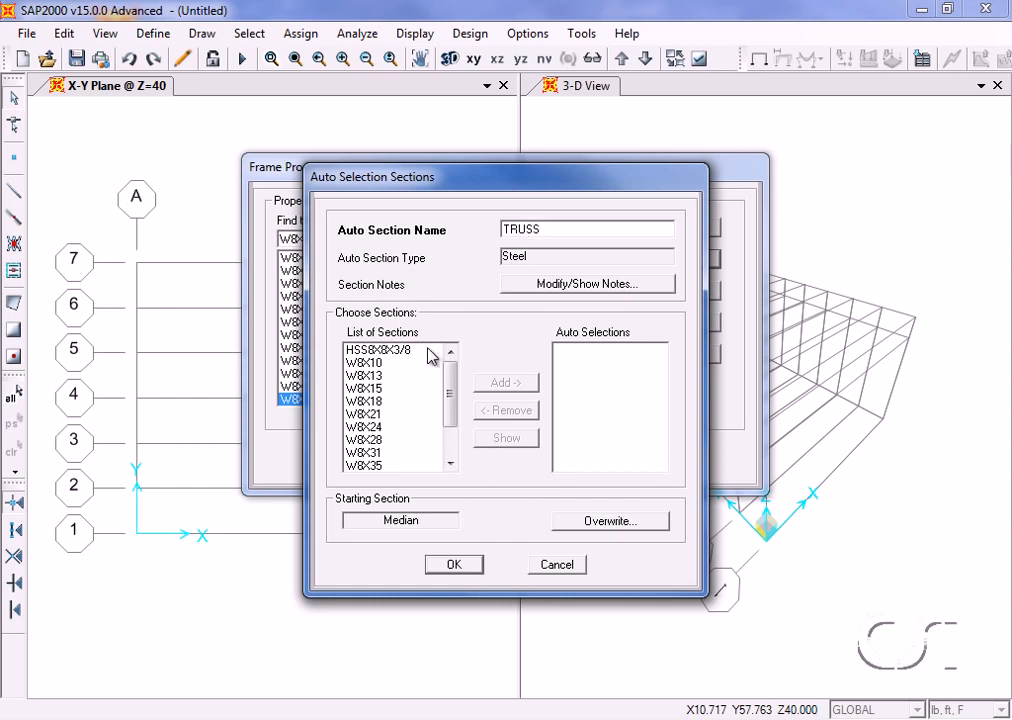
Add sections W8X10 through W8X67 to the TRUSS auto selections and accept the frame properties.
click(370, 364)
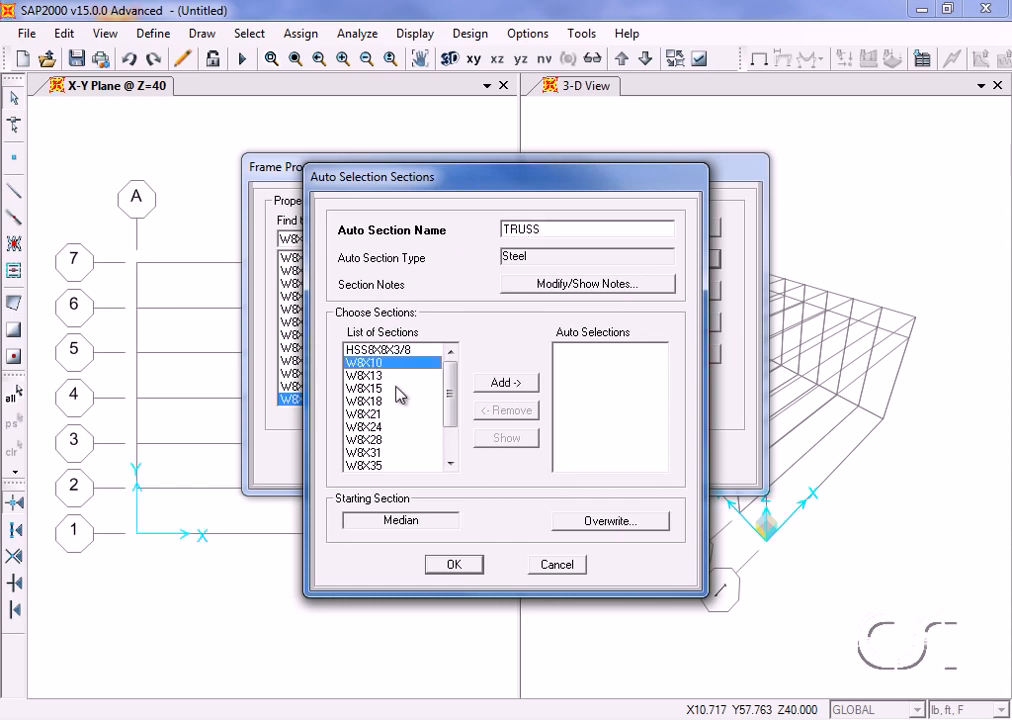
drag(453, 412, 455, 455)
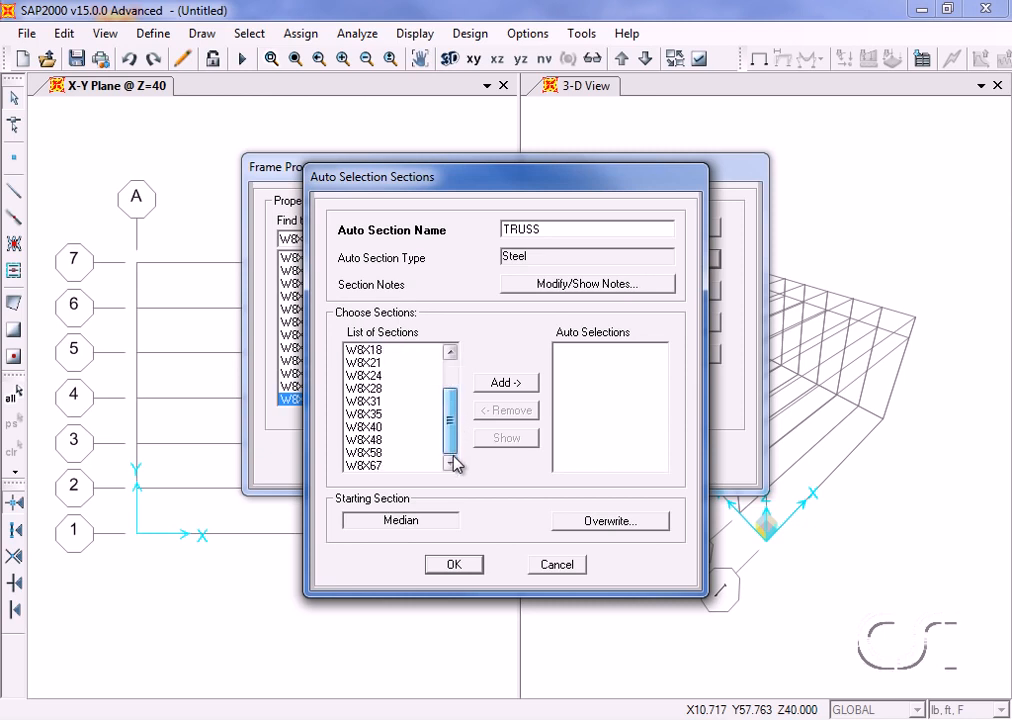
shift+click(355, 466)
click(520, 384)
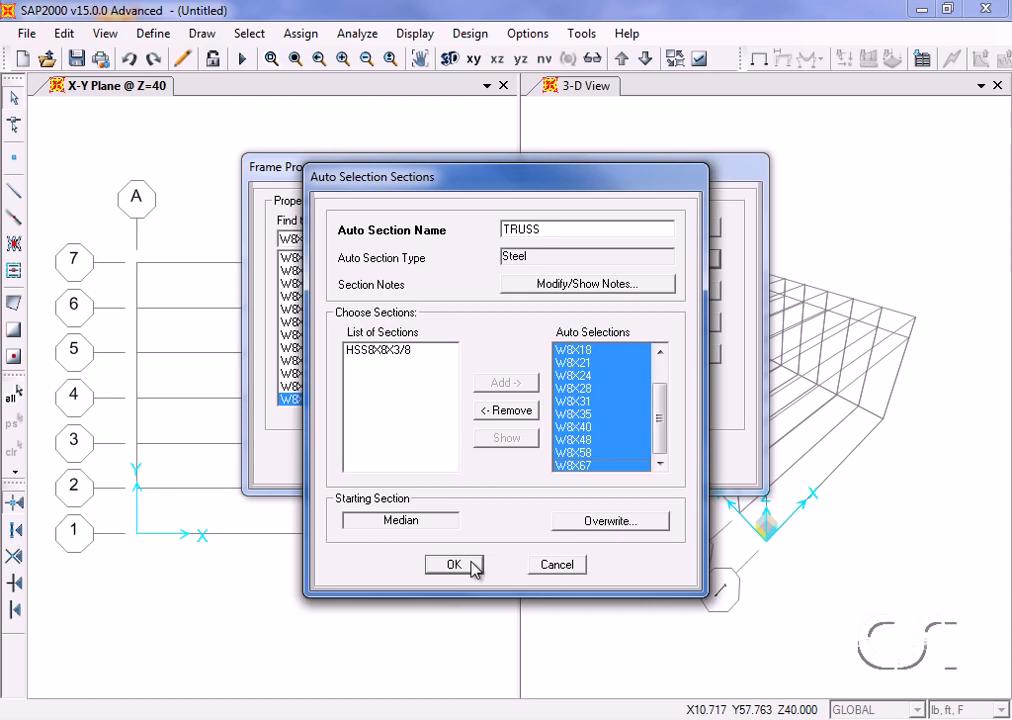
click(471, 565)
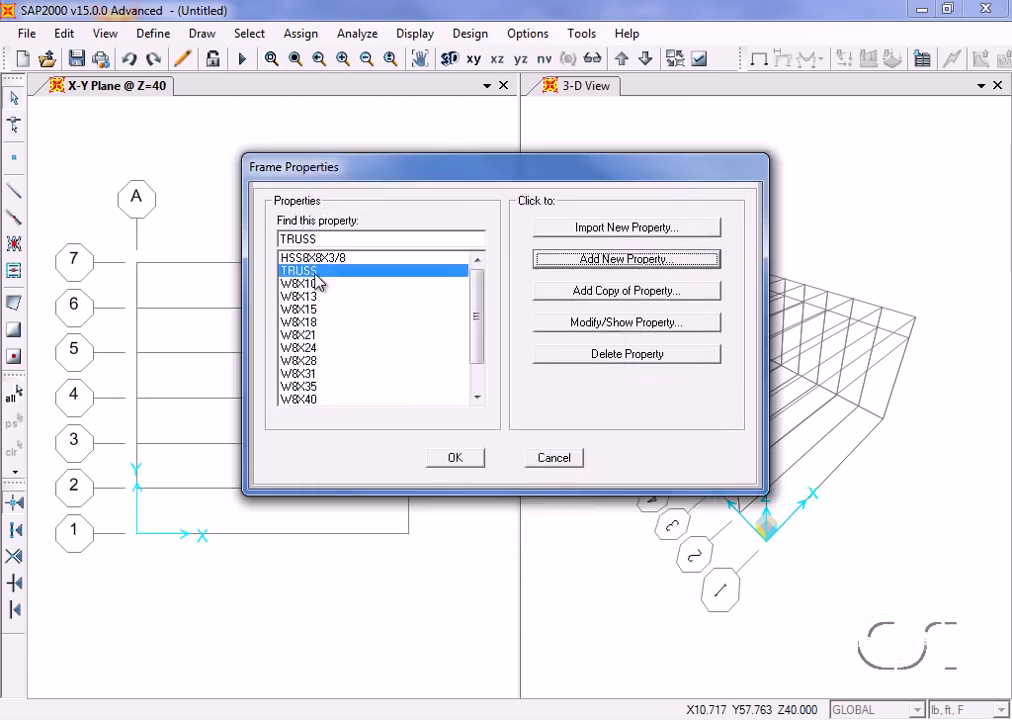
click(455, 465)
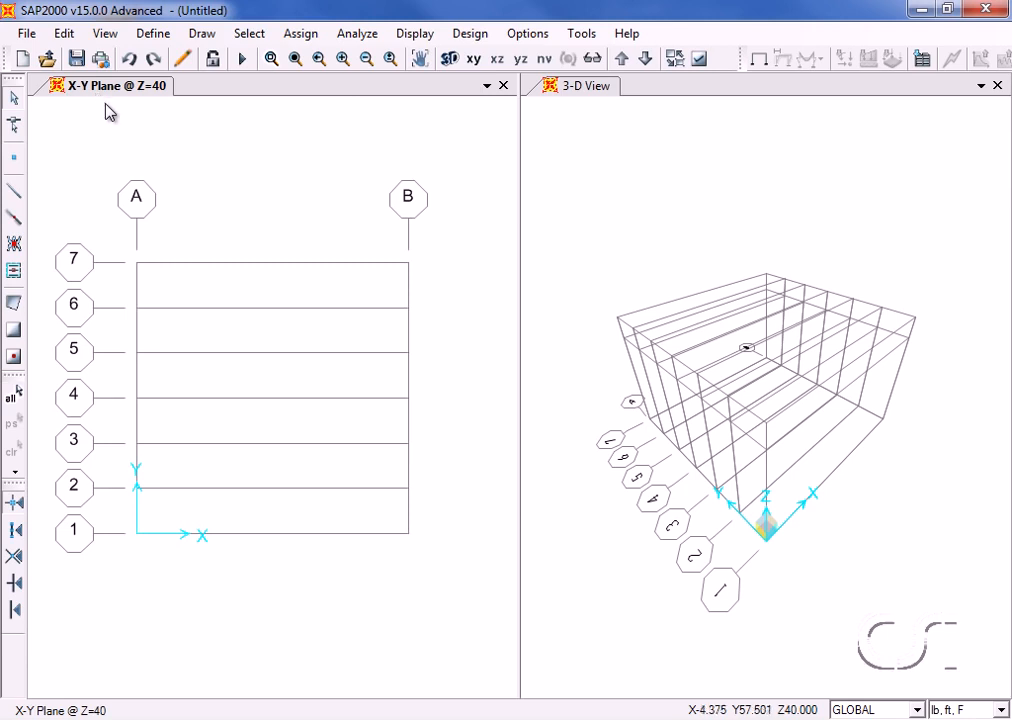
Change the plan view at Z=40 to the Y-Z plane elevation at X = 0.
click(559, 156)
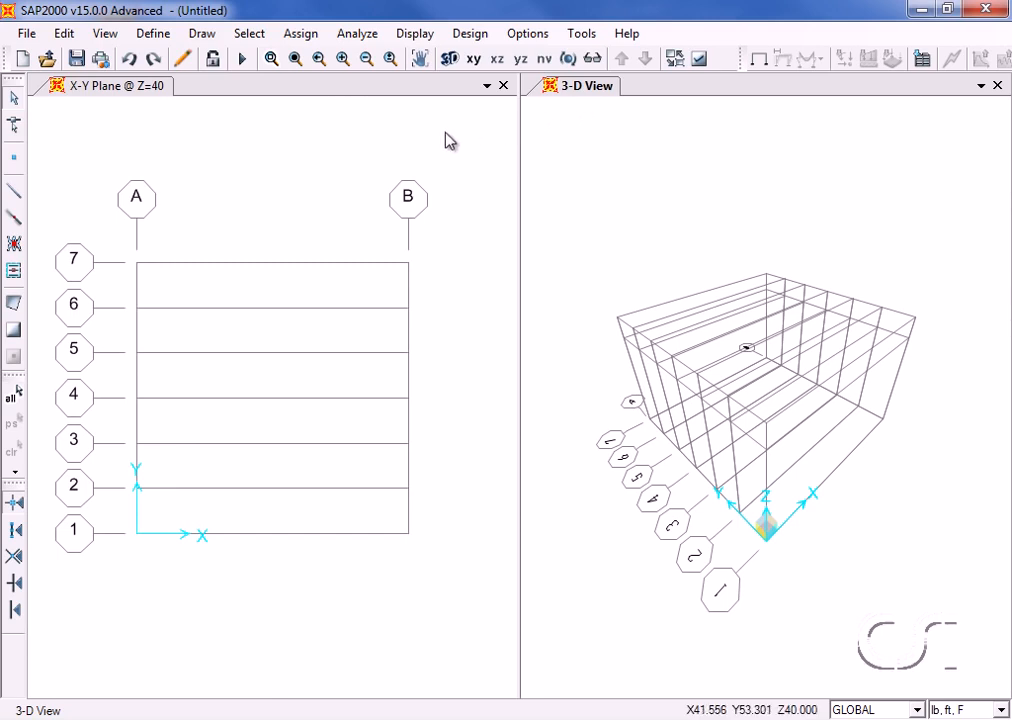
click(319, 153)
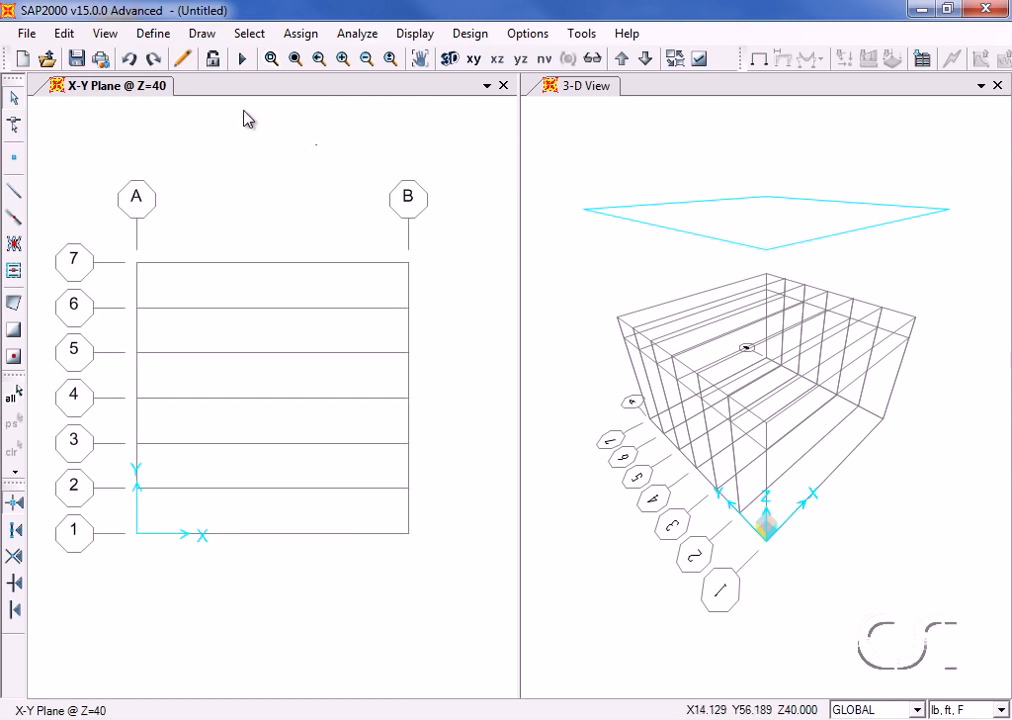
click(105, 34)
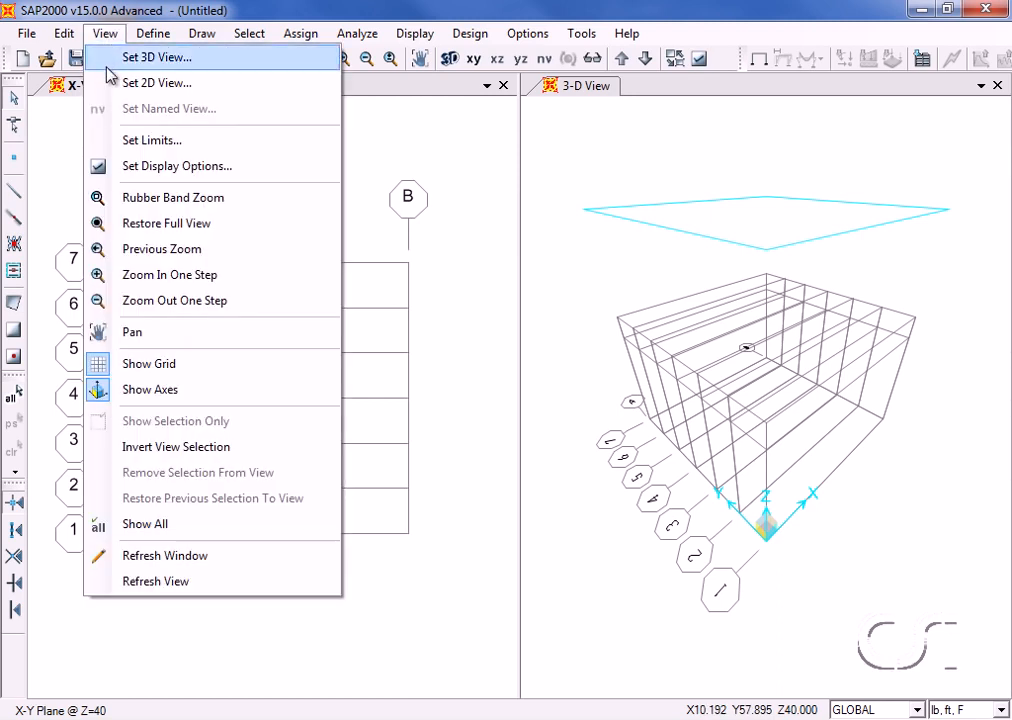
click(200, 88)
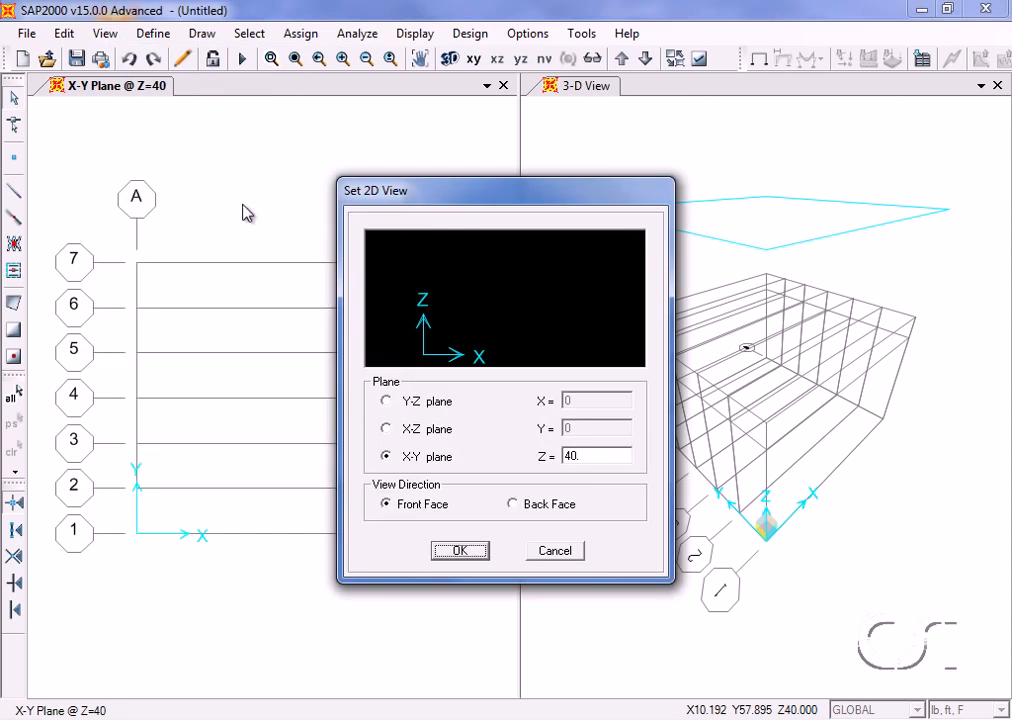
click(386, 401)
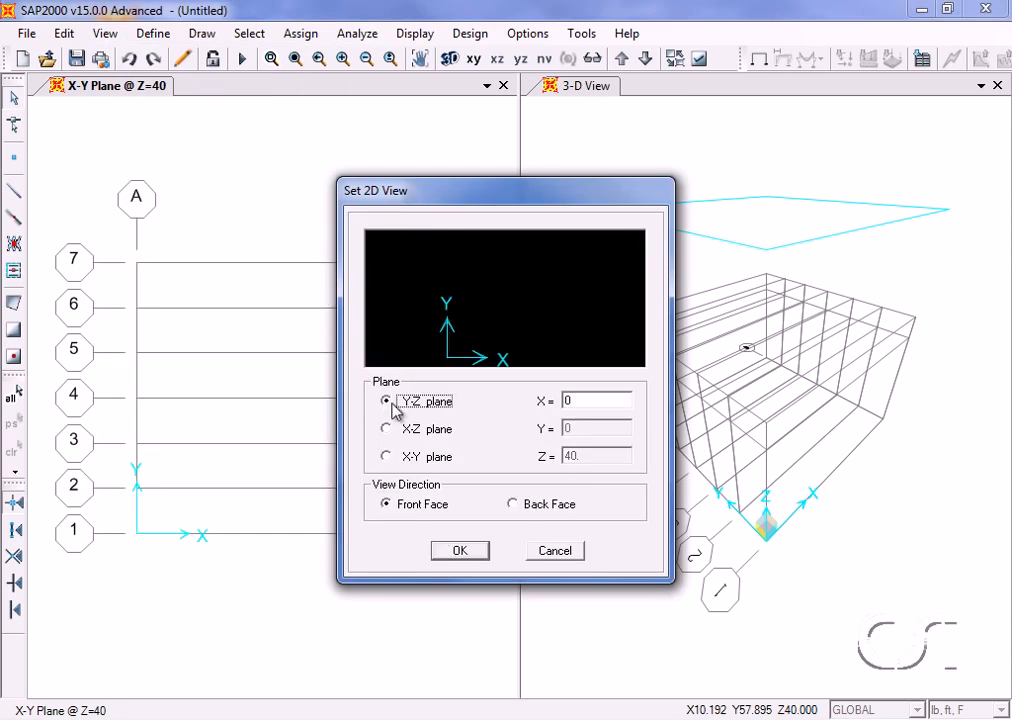
click(587, 401)
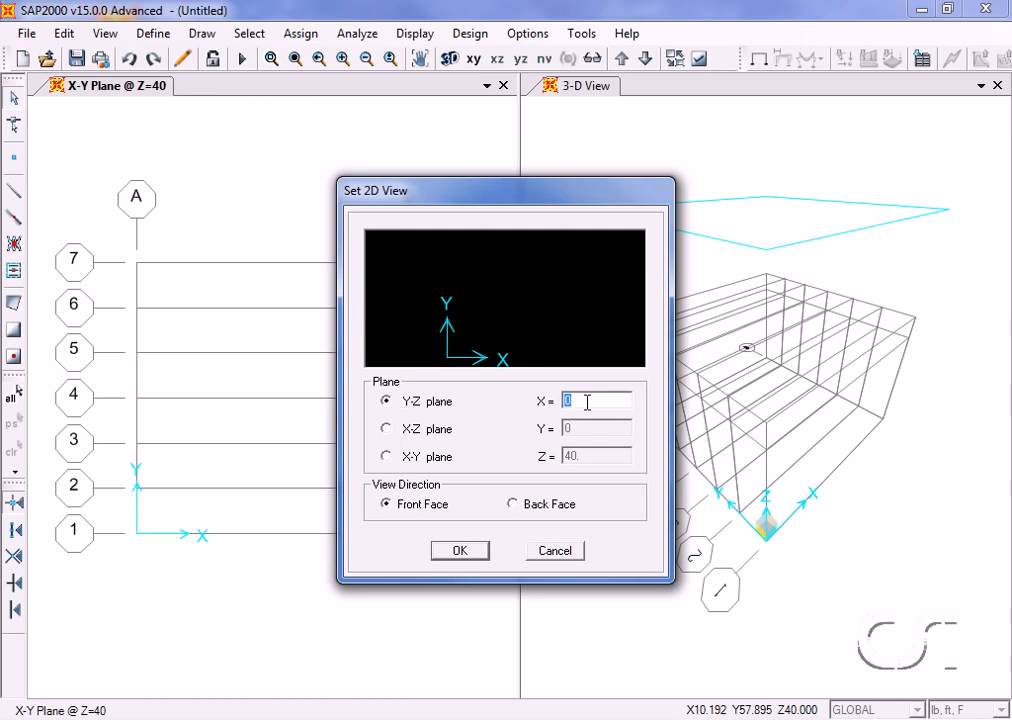
click(462, 551)
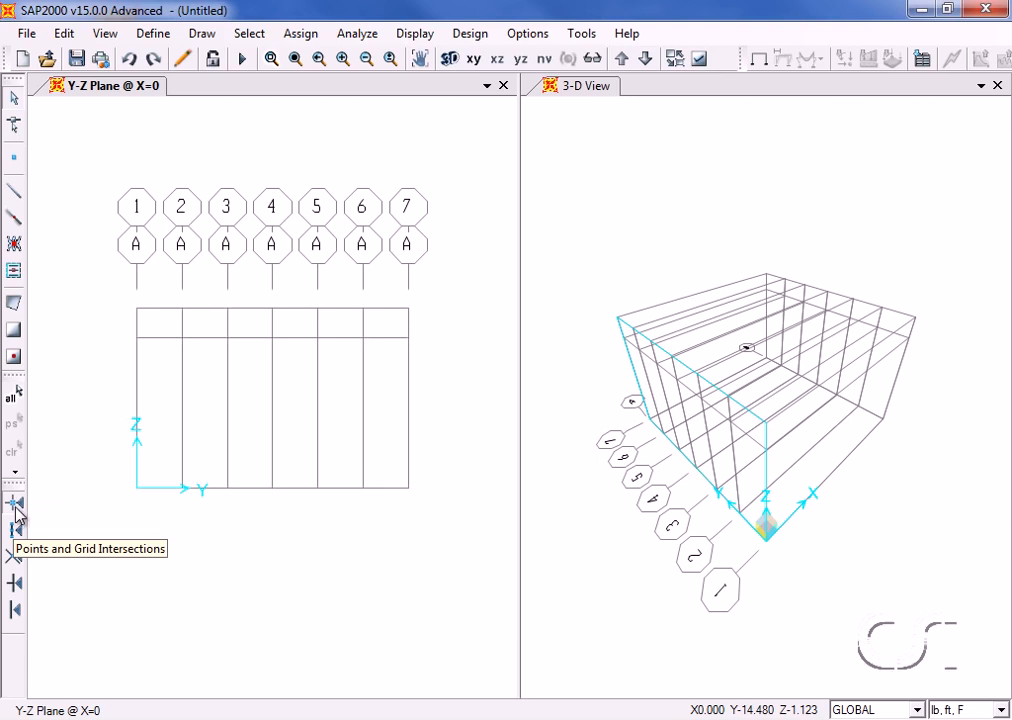
Draw a straight frame column with section HSS8X8X3/8 on grid line 1, from the base up to Z = 24 ft.
click(18, 191)
drag(493, 313, 538, 170)
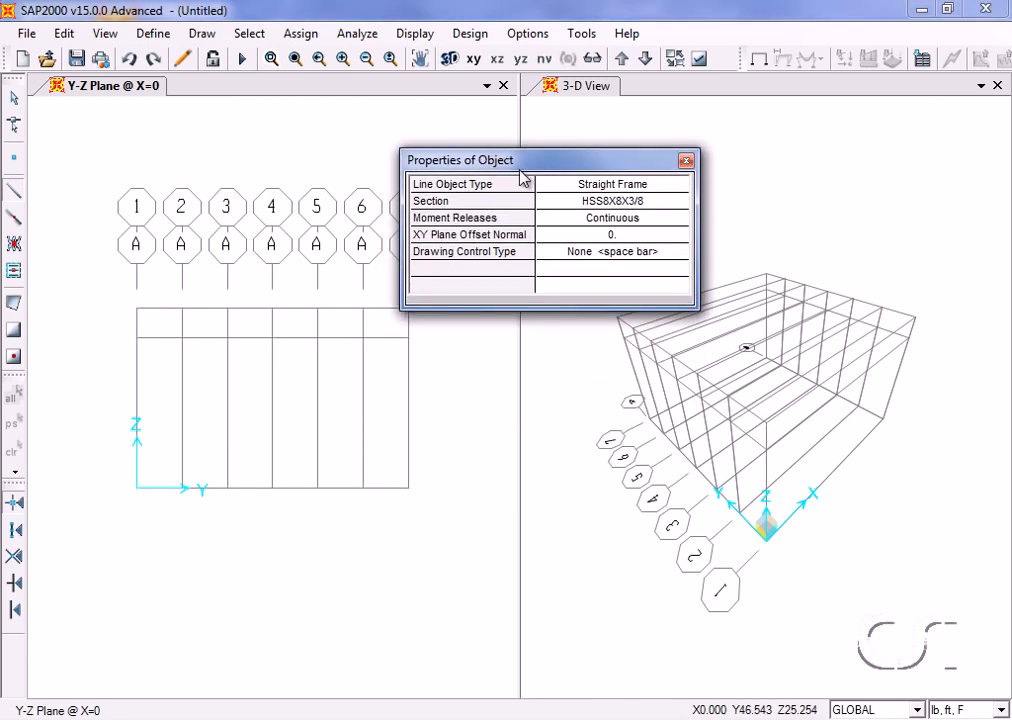
click(627, 204)
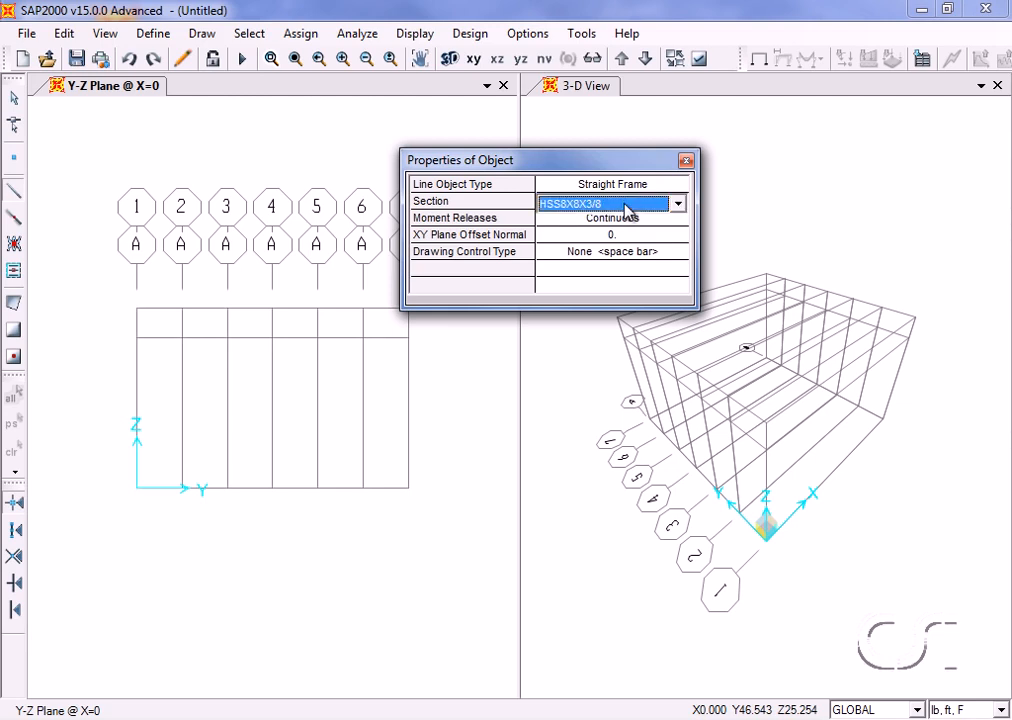
click(625, 204)
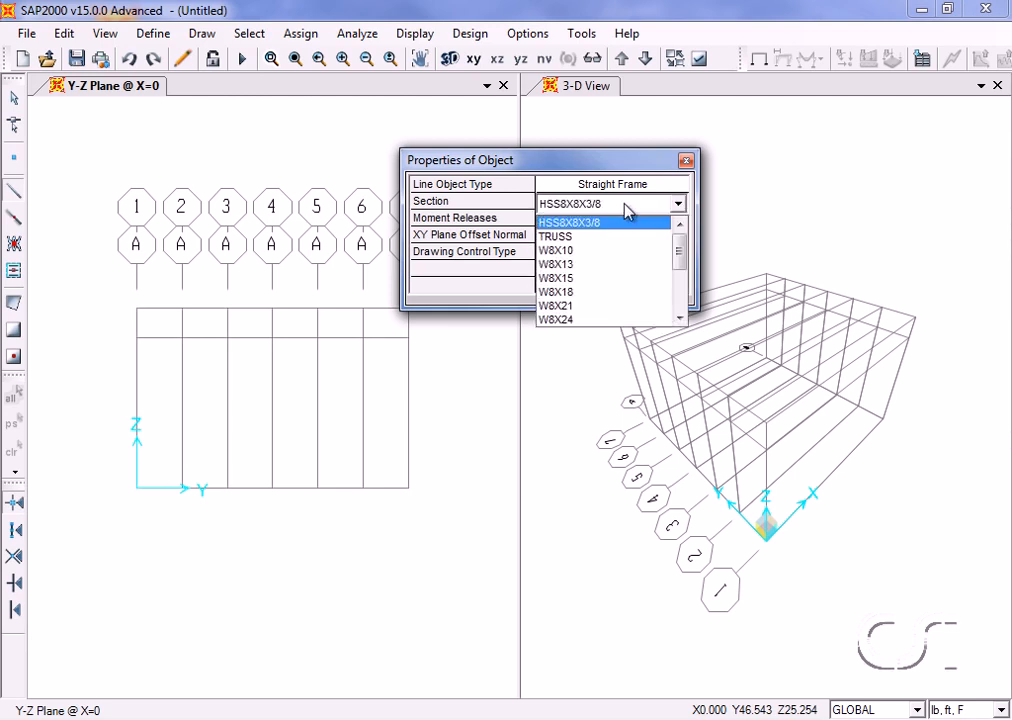
click(562, 224)
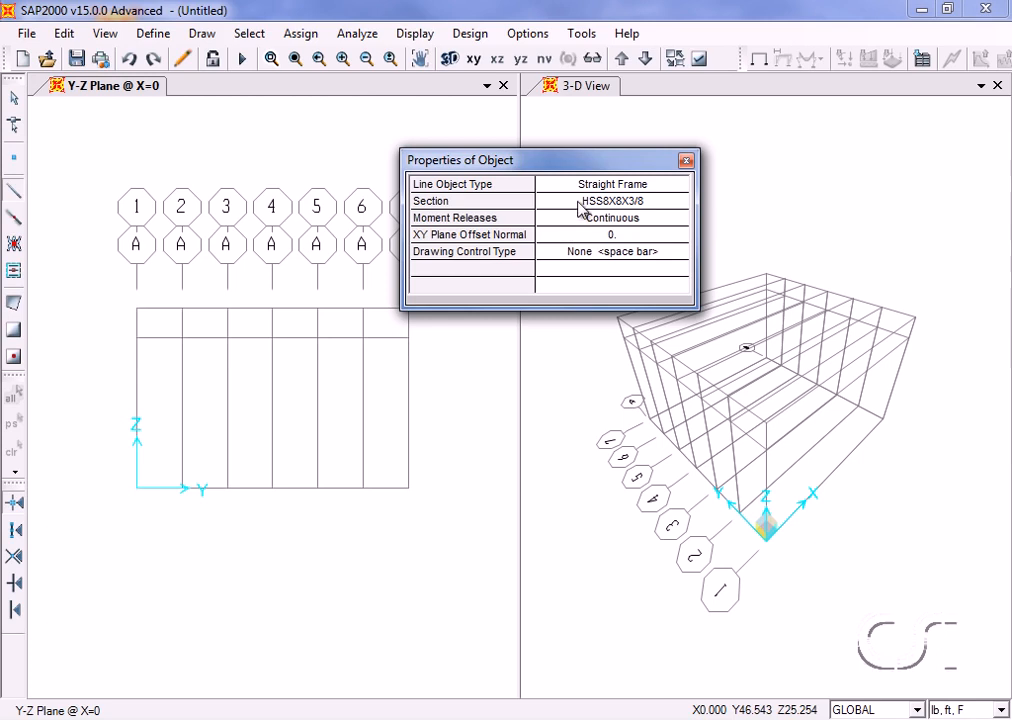
click(138, 490)
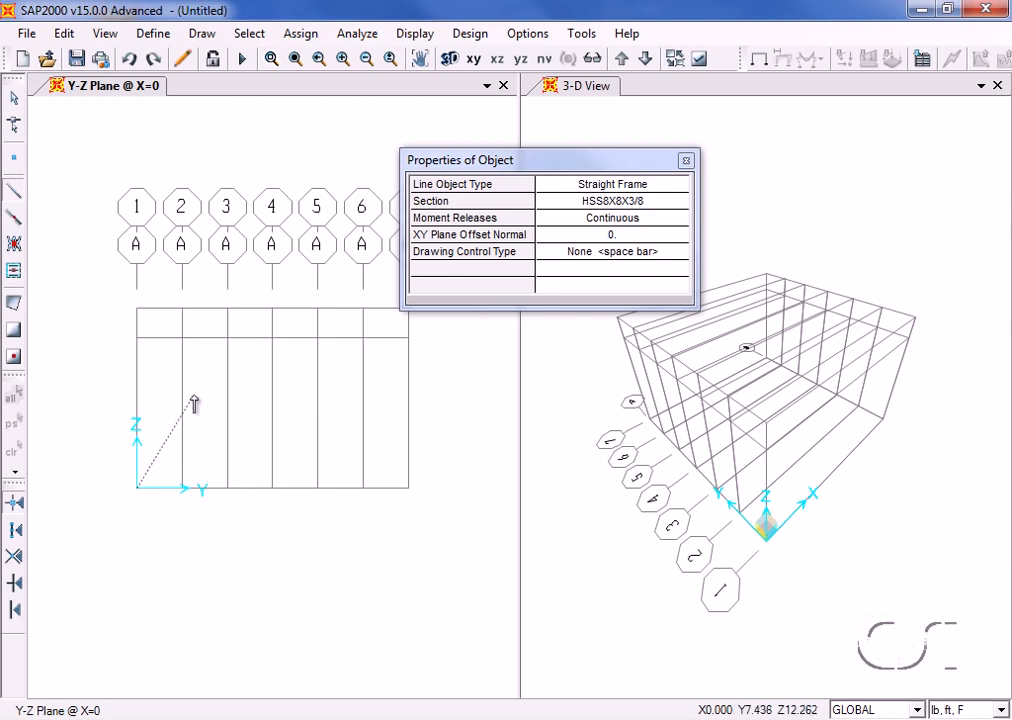
click(138, 310)
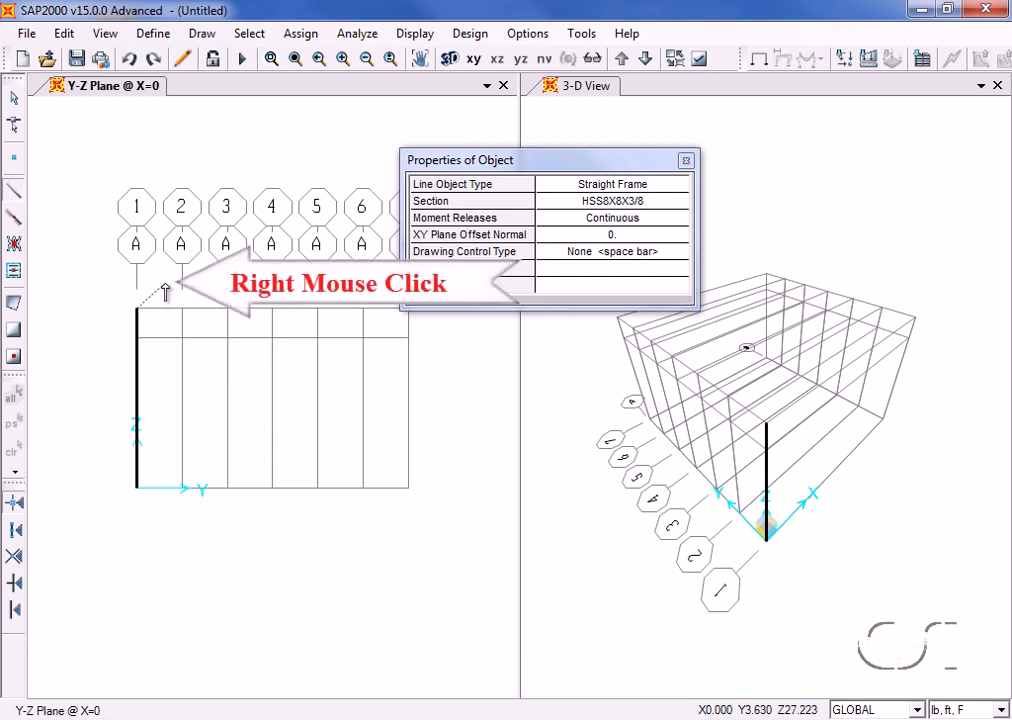
right_click(166, 291)
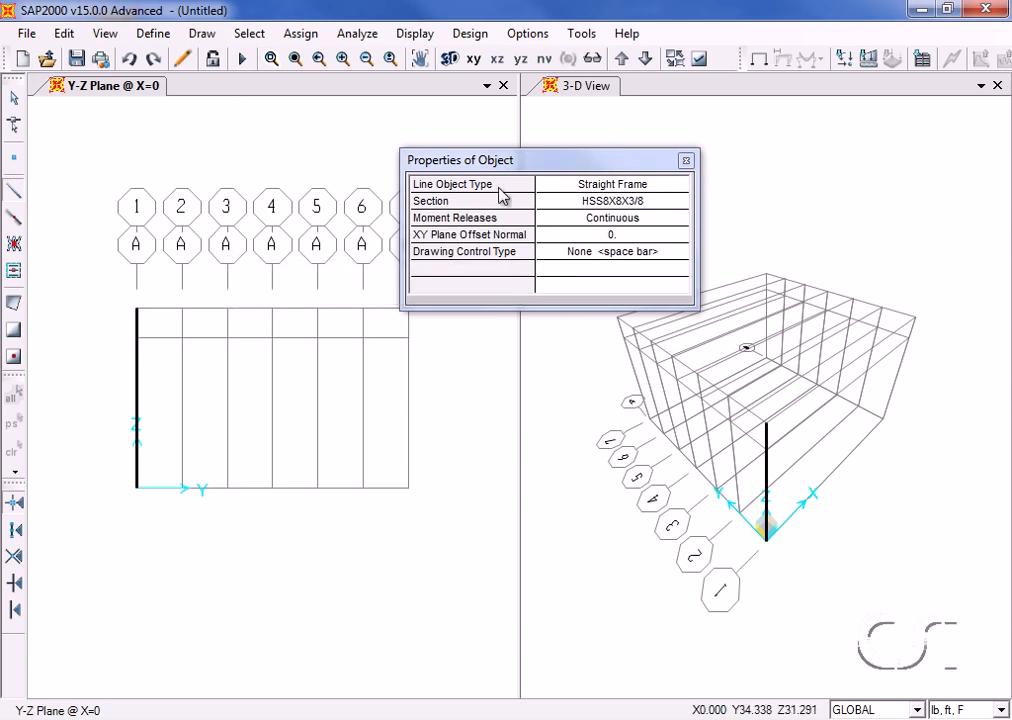
Draw a second HSS8X8X3/8 column on grid line 7, from the base up to Z = 24 ft.
drag(528, 168, 583, 121)
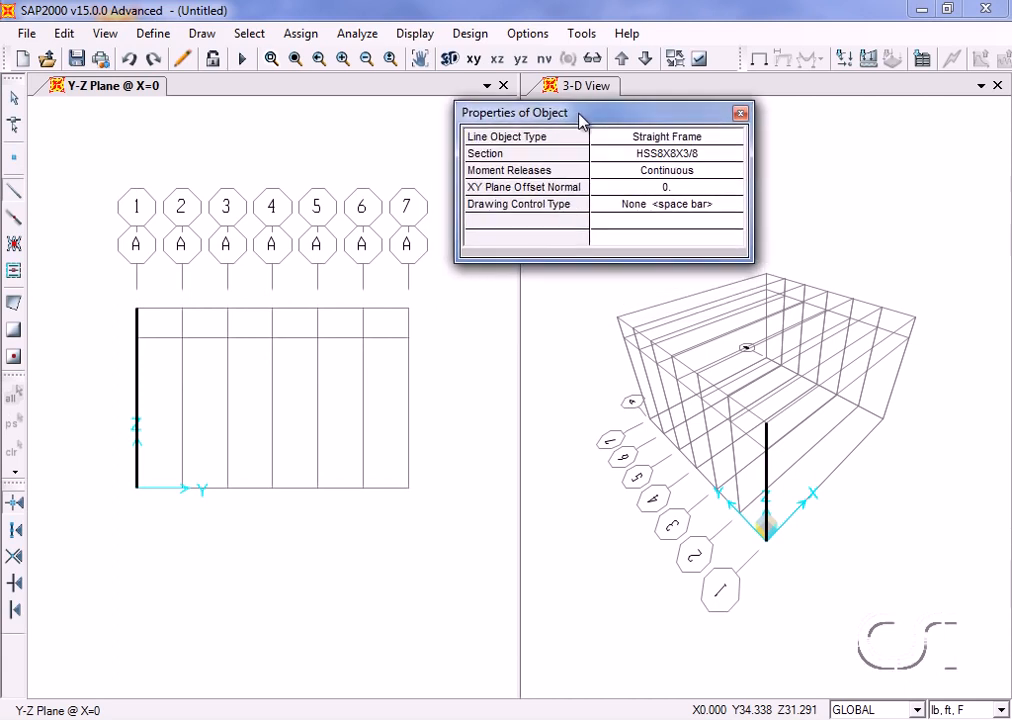
click(409, 489)
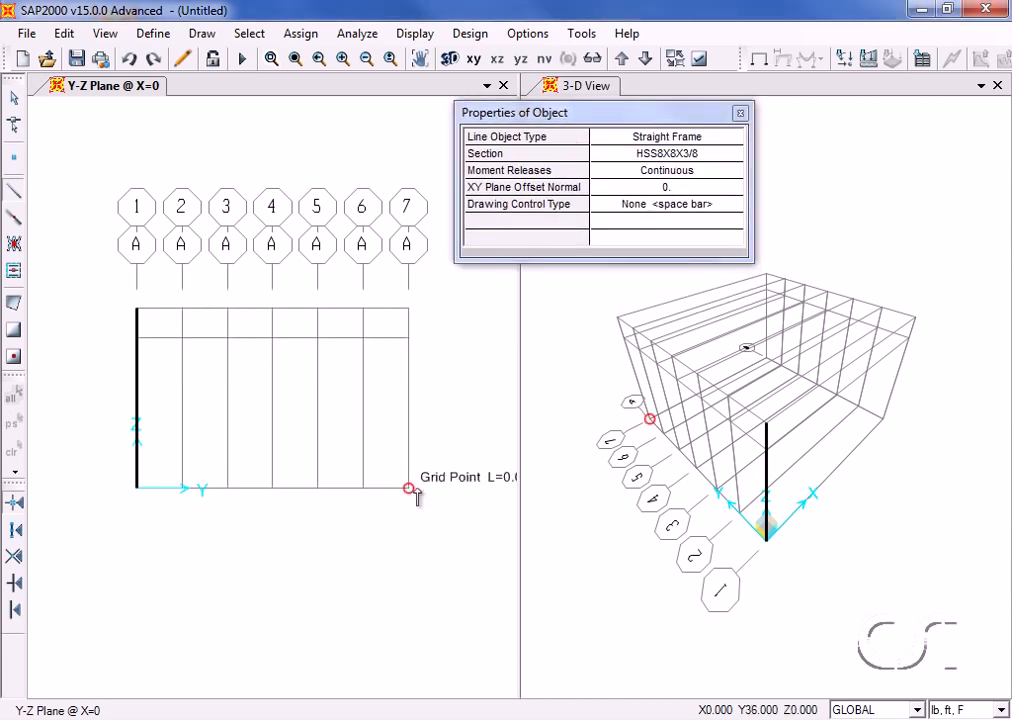
click(409, 309)
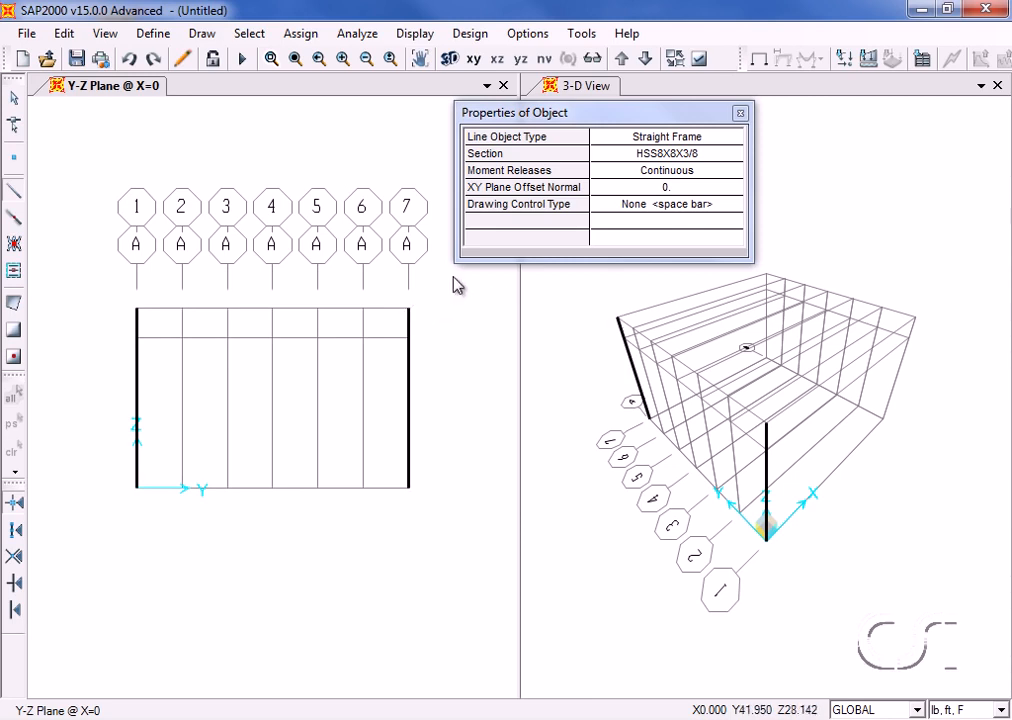
Set the frame section to TRUSS and draw the bottom chord at Z = 20 ft from grid line 1 to 7.
click(643, 157)
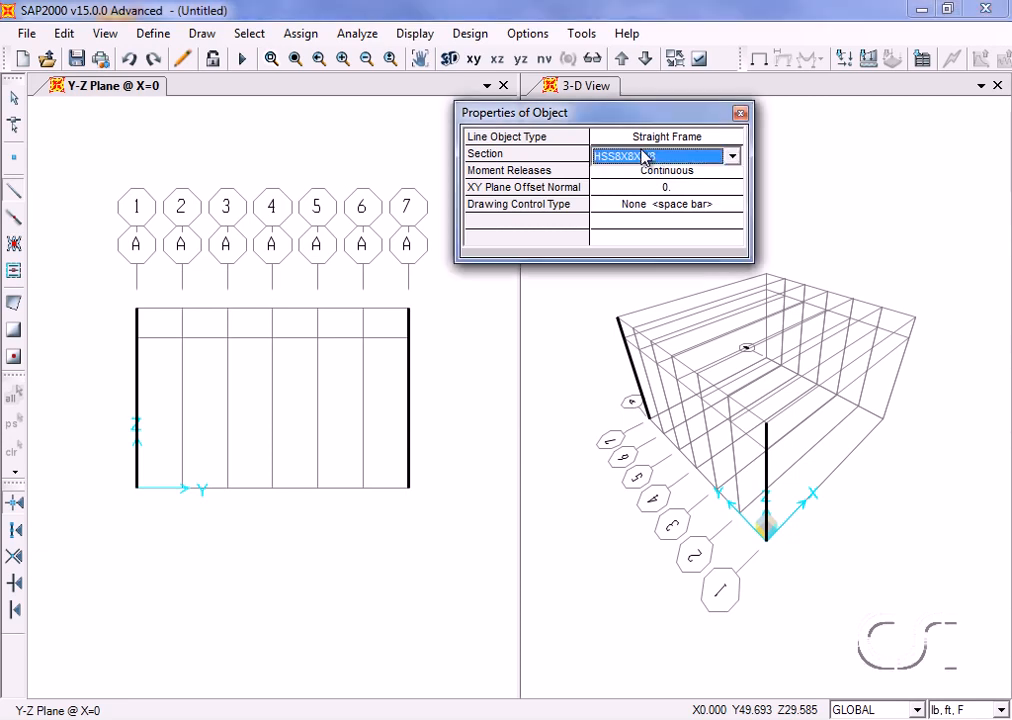
click(644, 157)
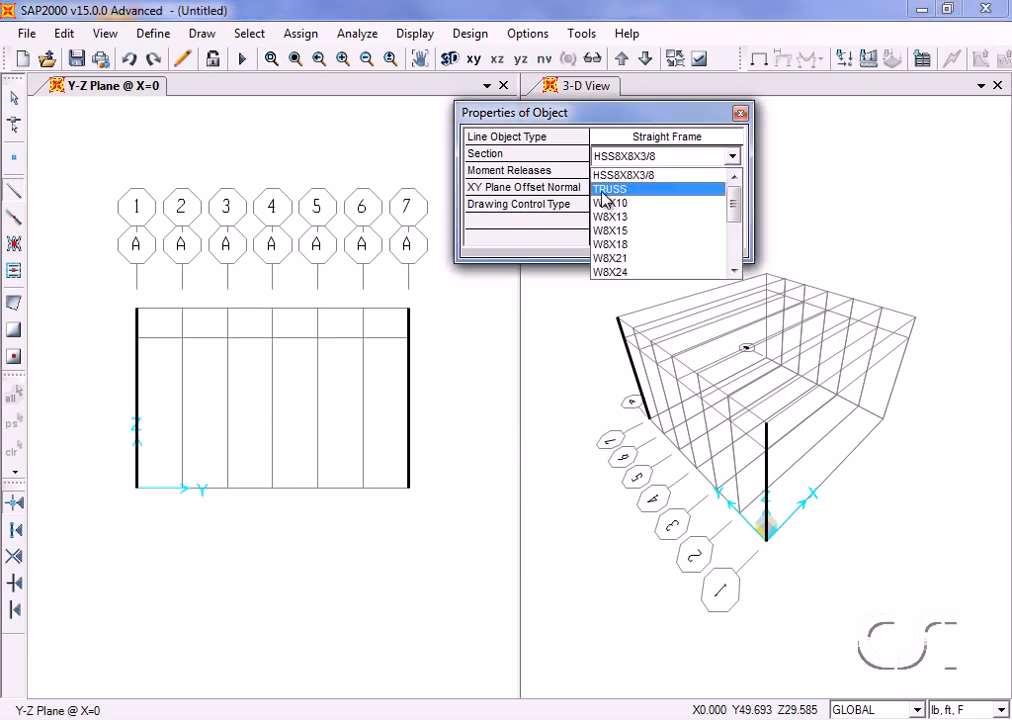
click(631, 190)
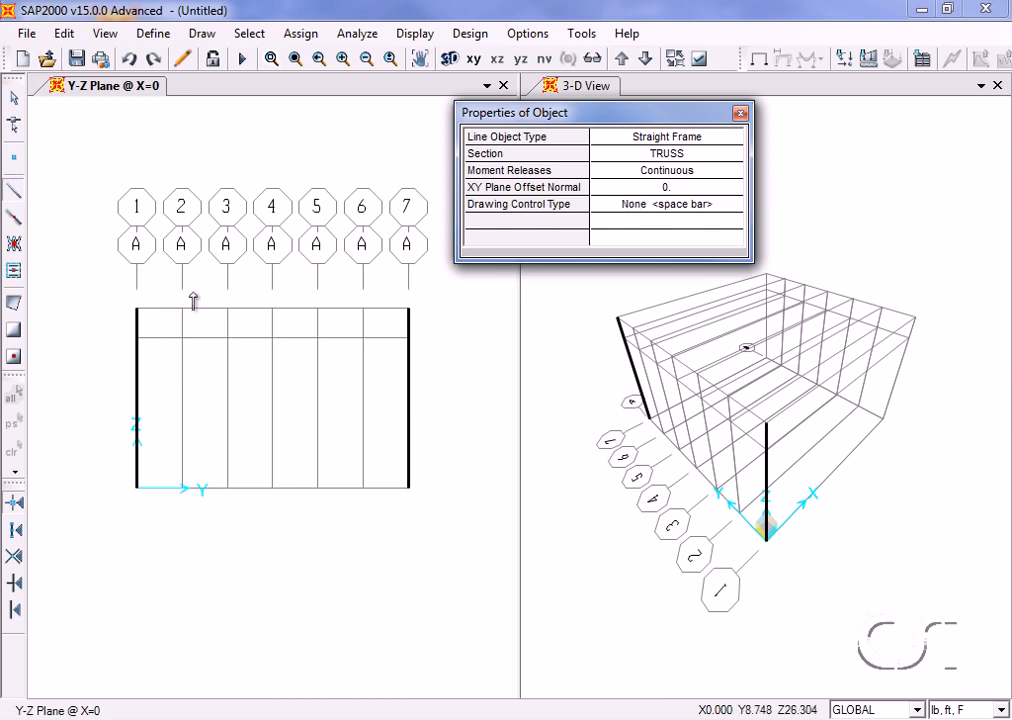
click(137, 338)
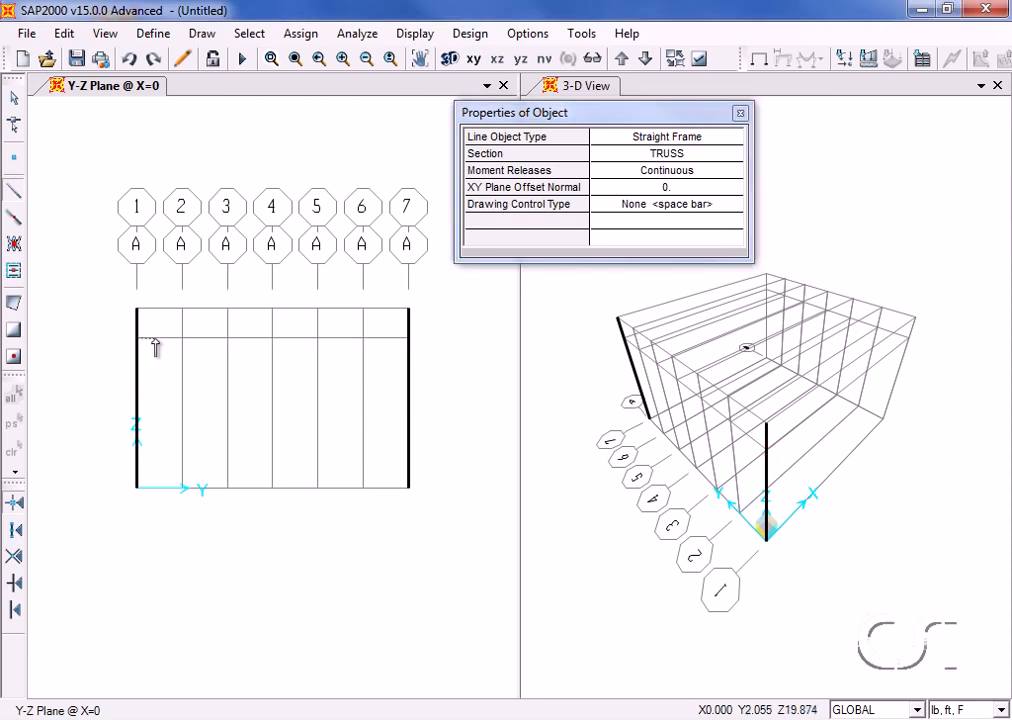
click(408, 338)
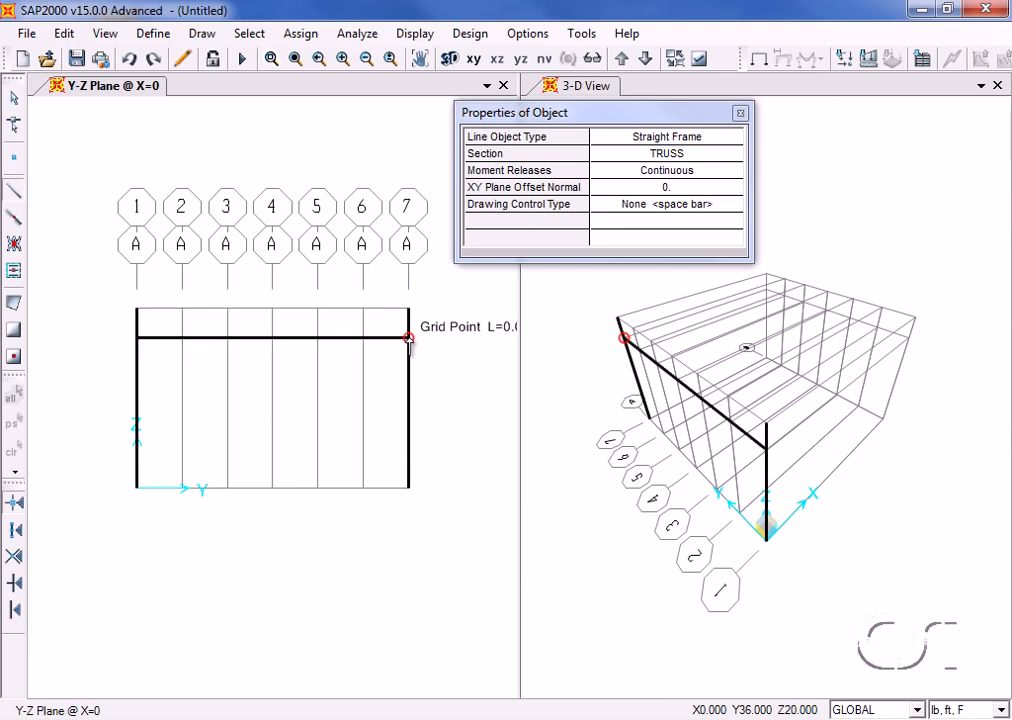
right_click(437, 325)
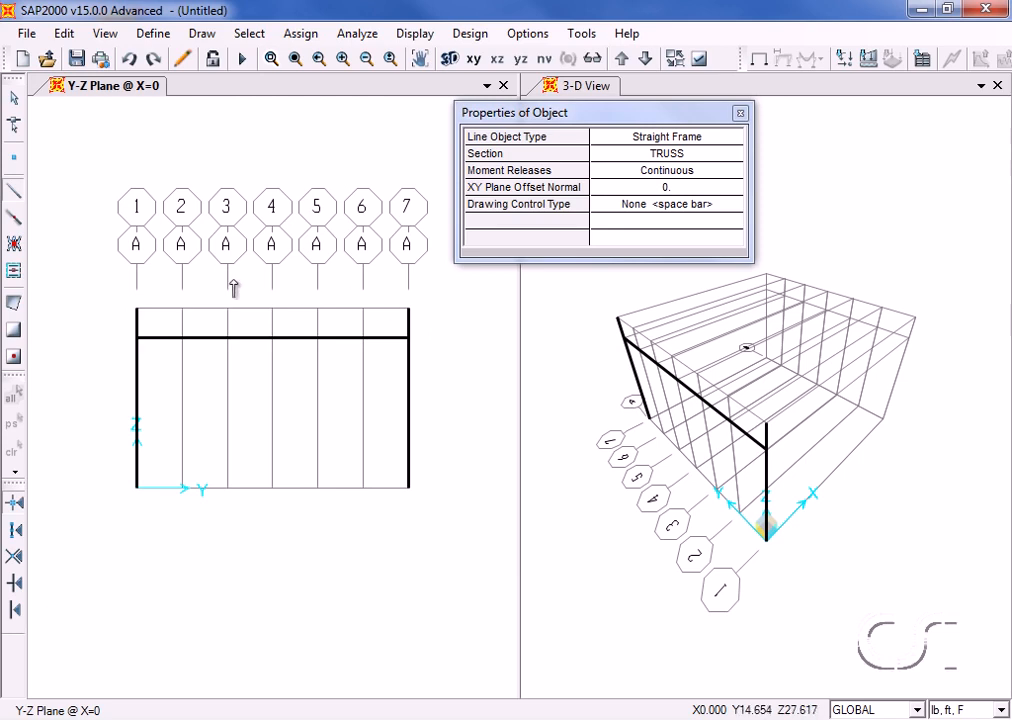
Draw the TRUSS top chord at Z = 24 ft between the column tops on grid lines 1 and 7.
click(137, 310)
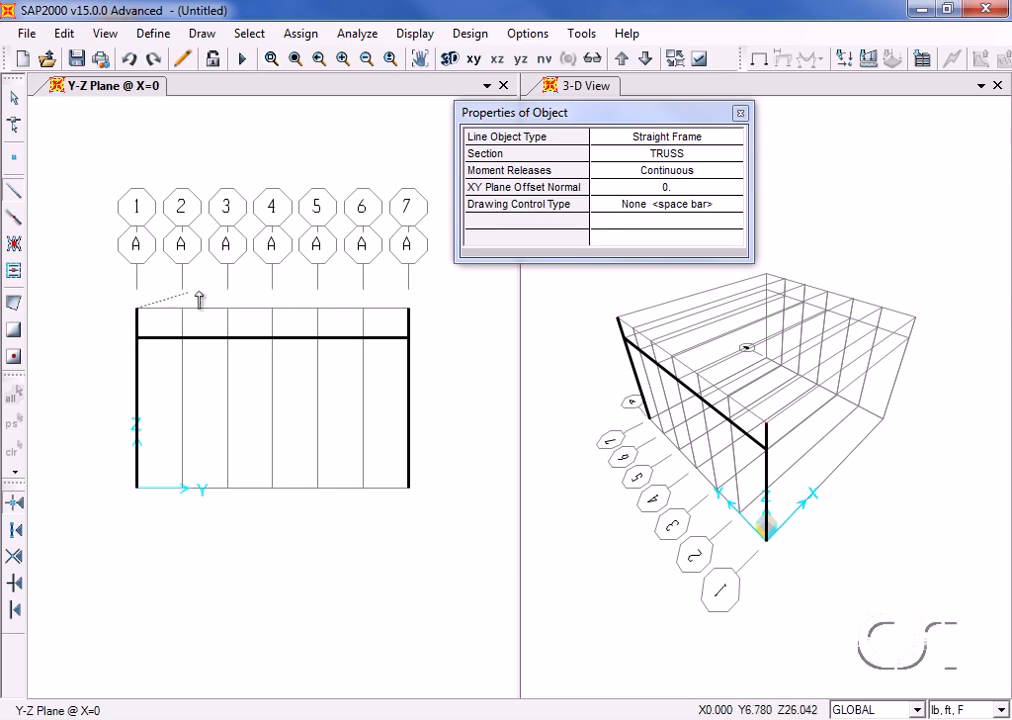
click(408, 310)
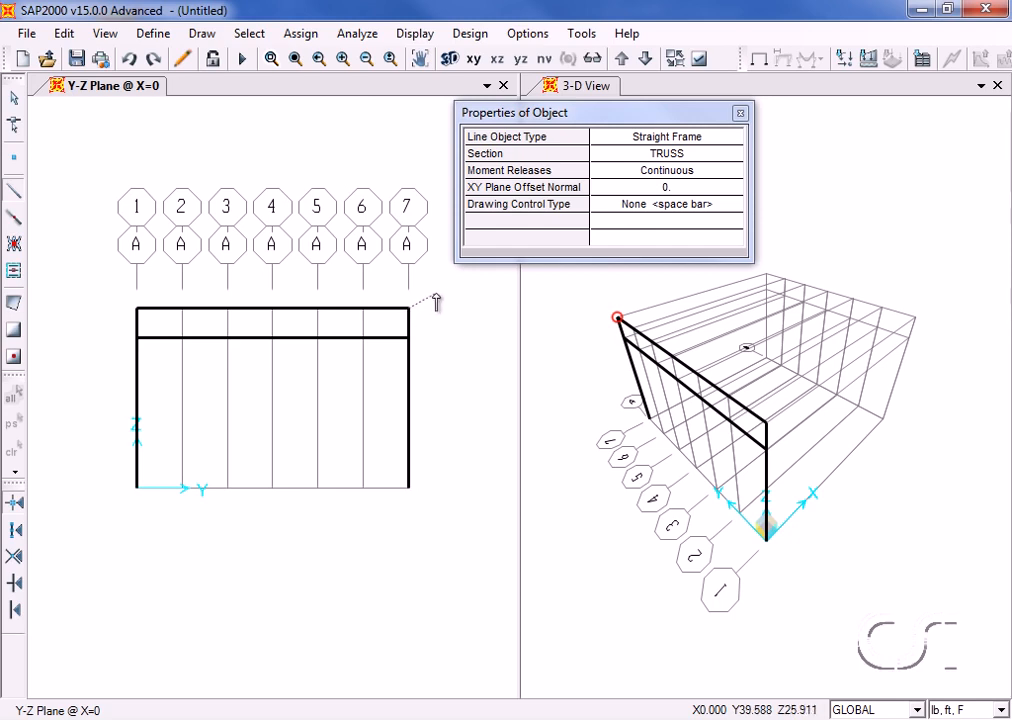
right_click(436, 296)
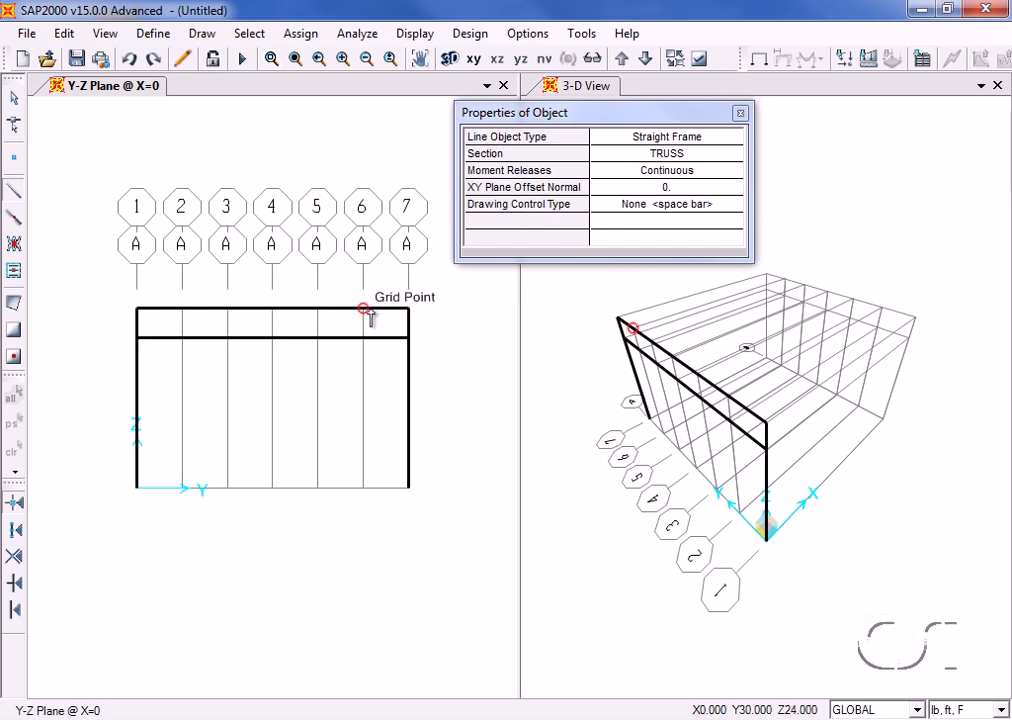
Draw the TRUSS web from the top chord at grid line 7, with diagonals descending toward grid line 4 and verticals at 6, 5 and 4.
click(407, 310)
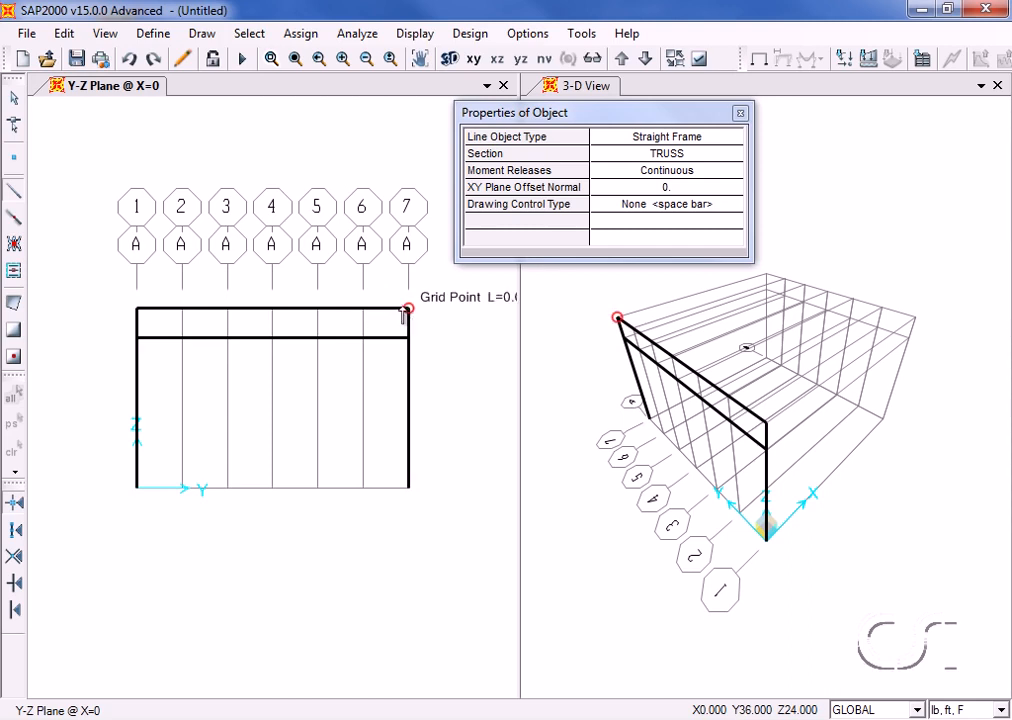
click(364, 339)
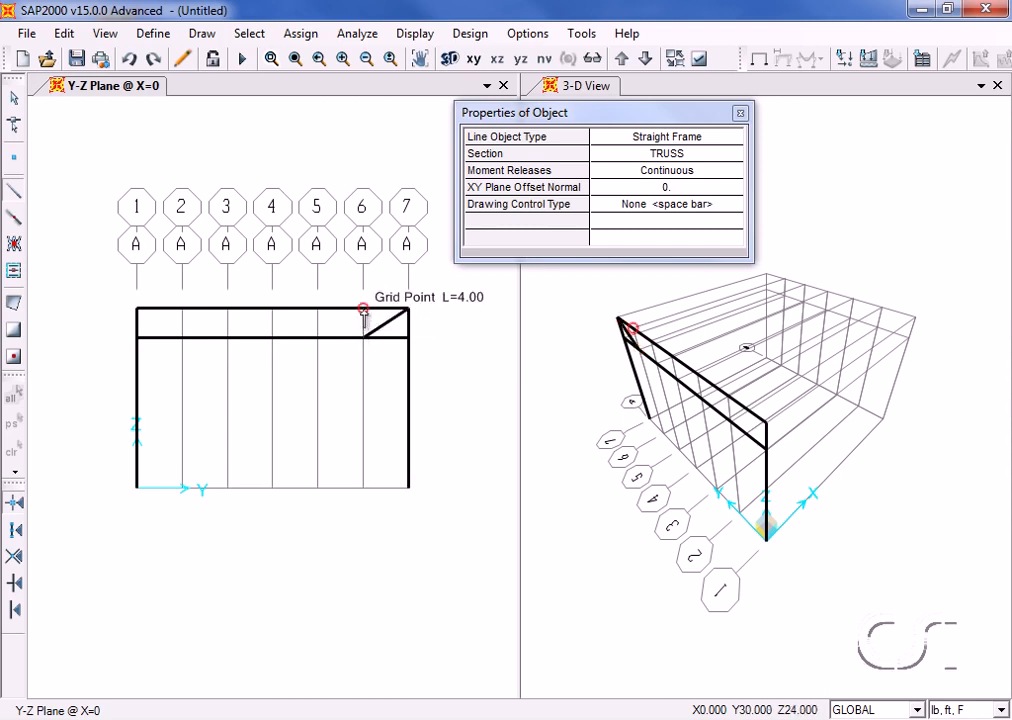
click(363, 309)
click(318, 338)
click(318, 309)
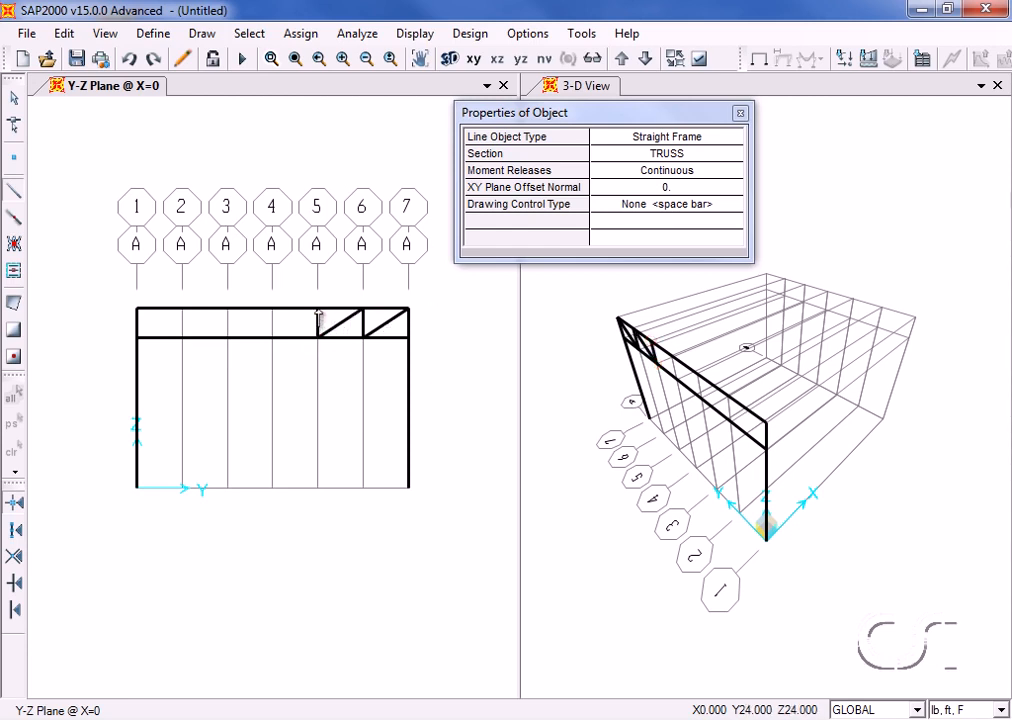
click(273, 338)
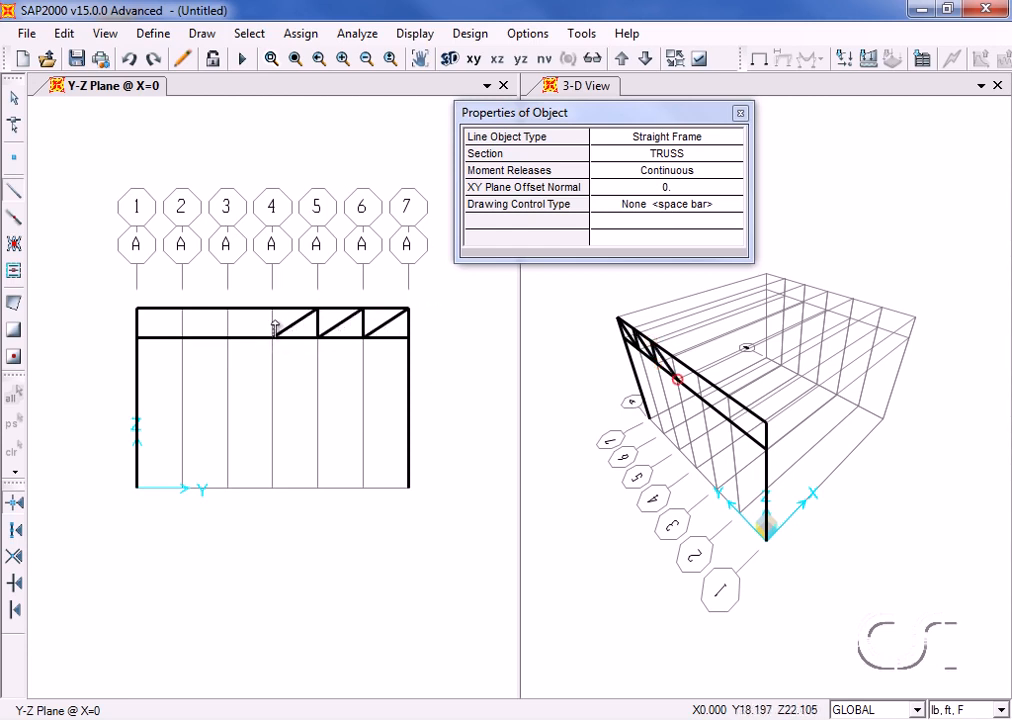
click(273, 309)
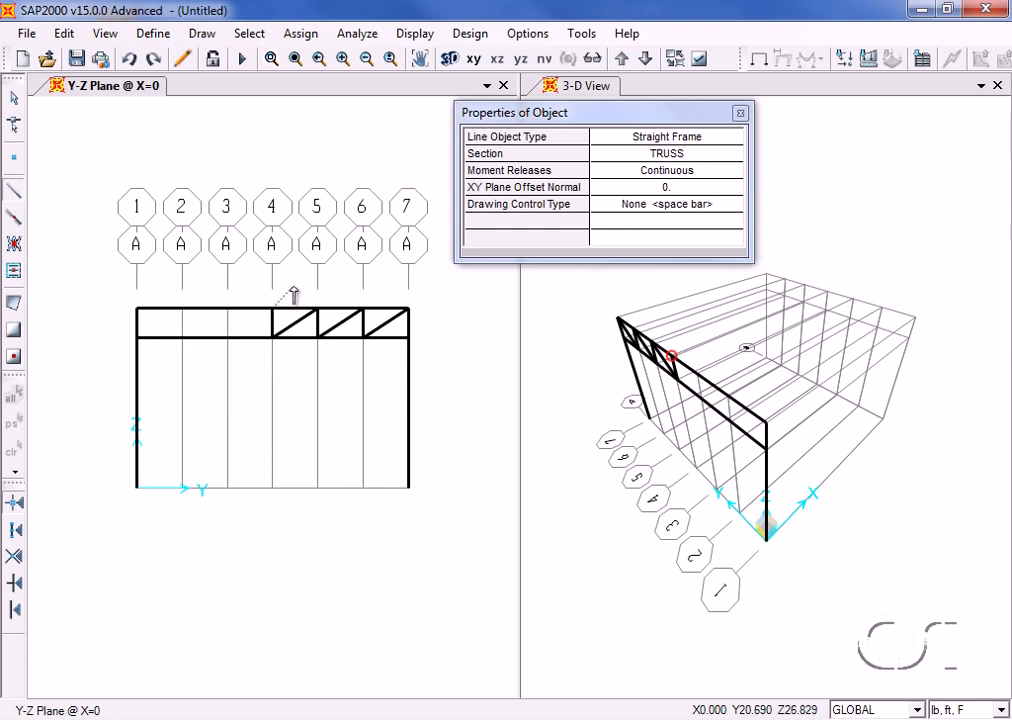
key(Escape)
Finish the TRUSS web from grid line 4 to 1, with verticals at 4, 3 and 2 and diagonals rising toward grid line 1.
click(273, 338)
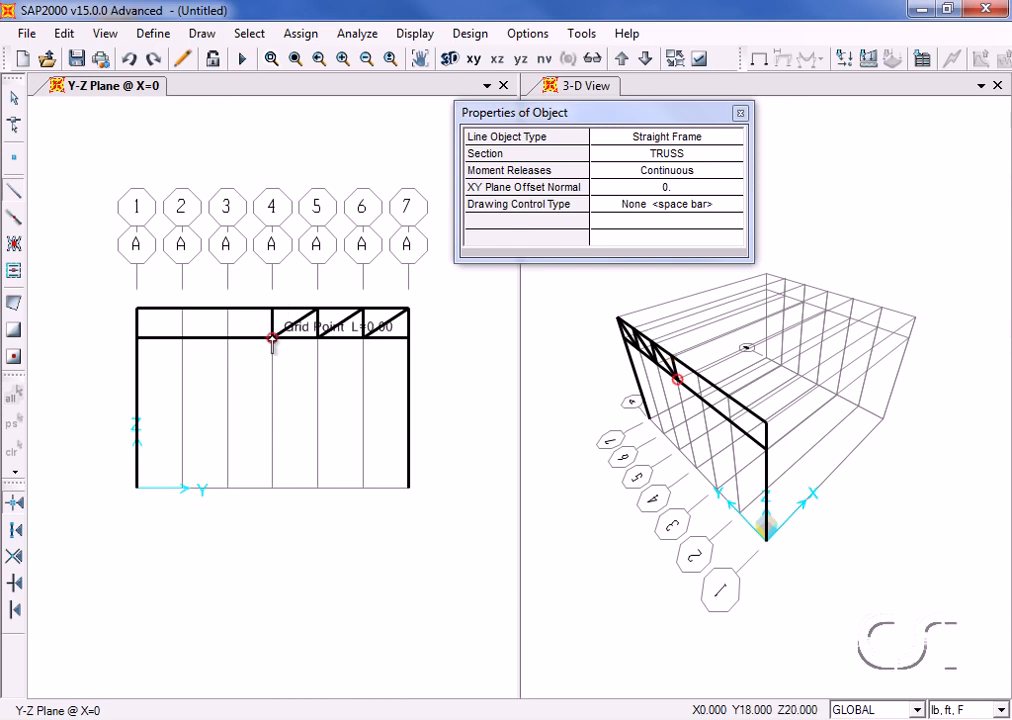
click(228, 308)
click(228, 338)
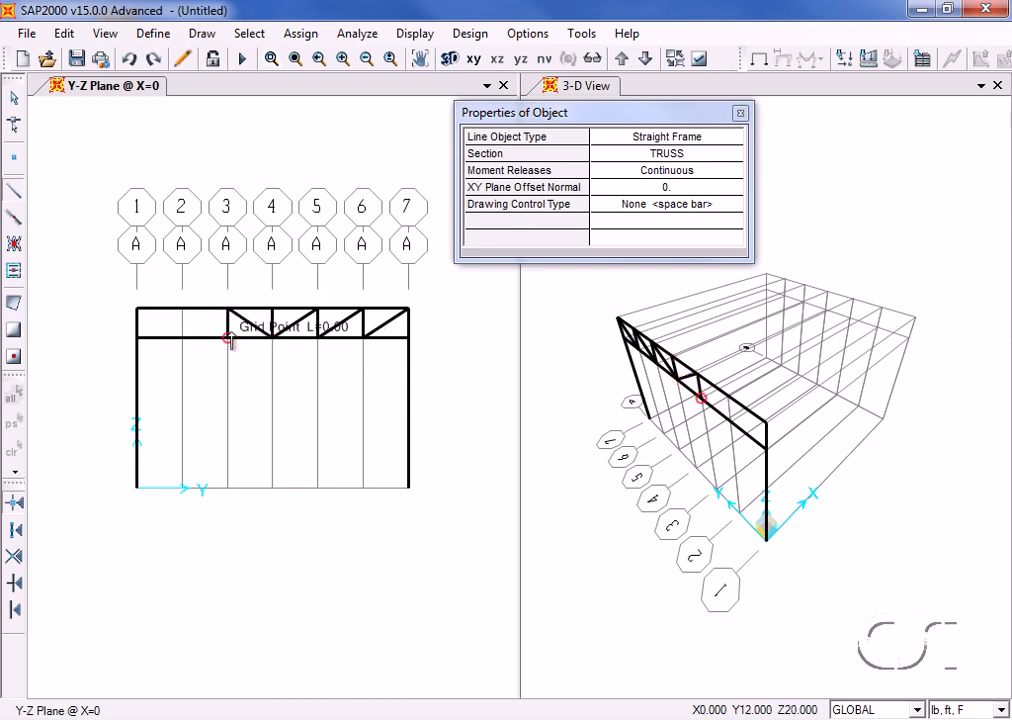
click(183, 308)
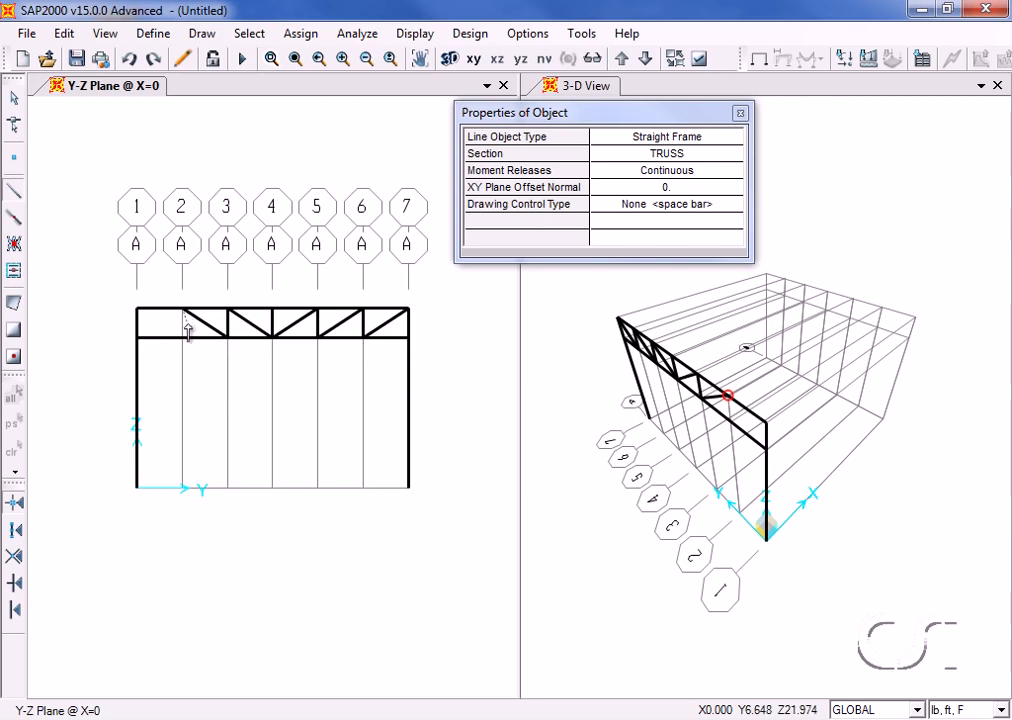
click(188, 339)
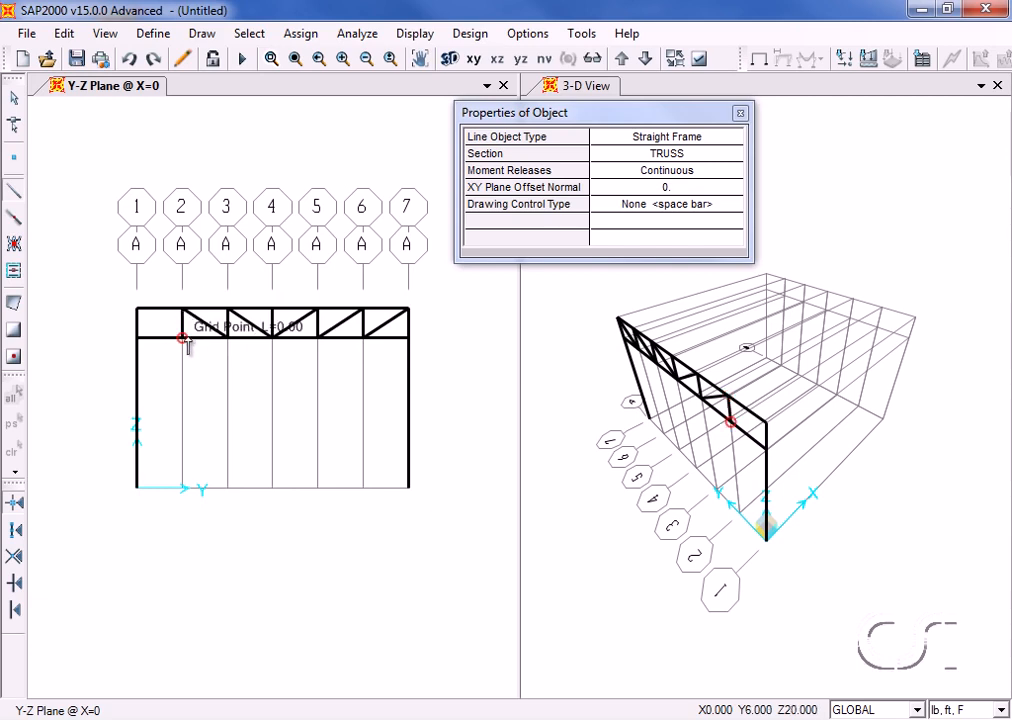
click(138, 309)
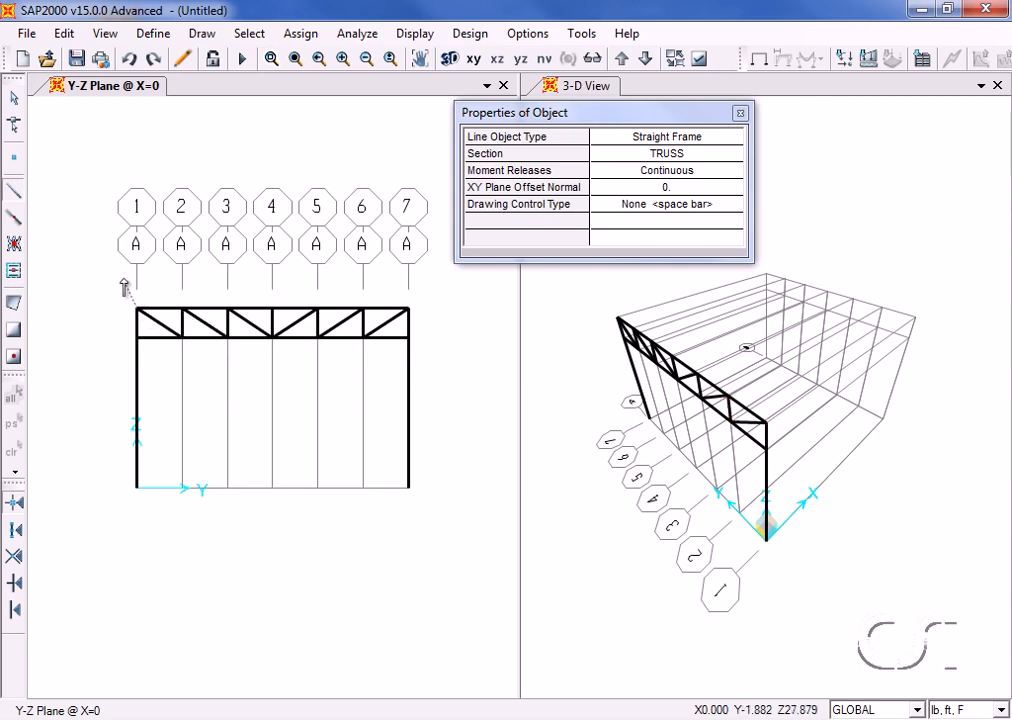
click(14, 103)
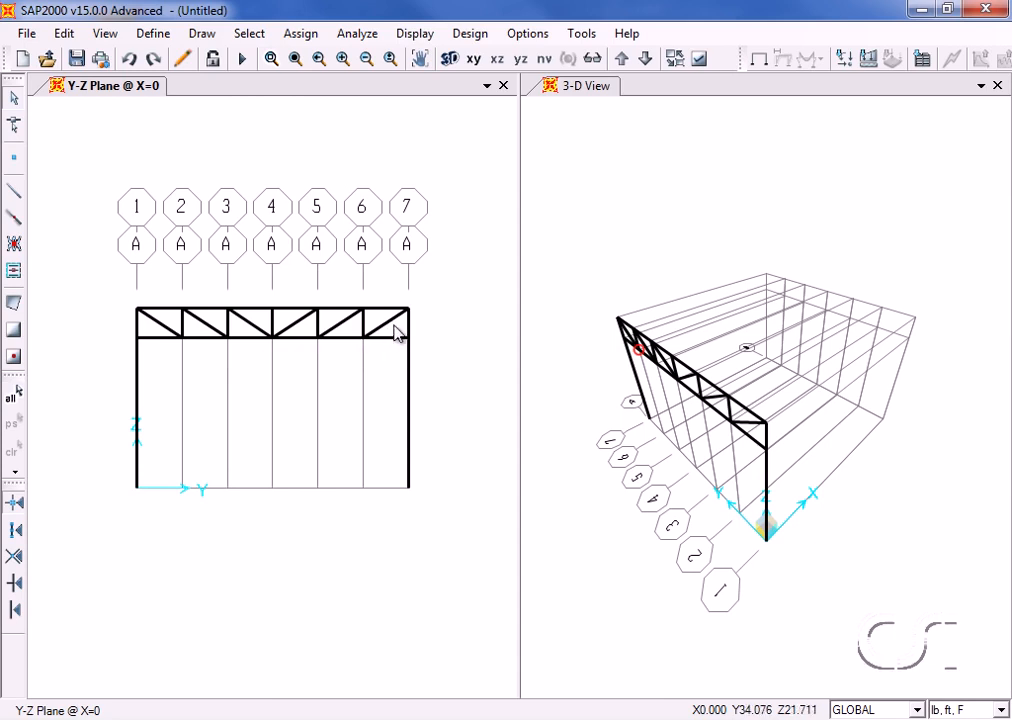
Release Moment 33 (Major) at the start and end of all truss web members, and clear the display of assigns.
drag(394, 325, 255, 315)
drag(183, 322, 151, 331)
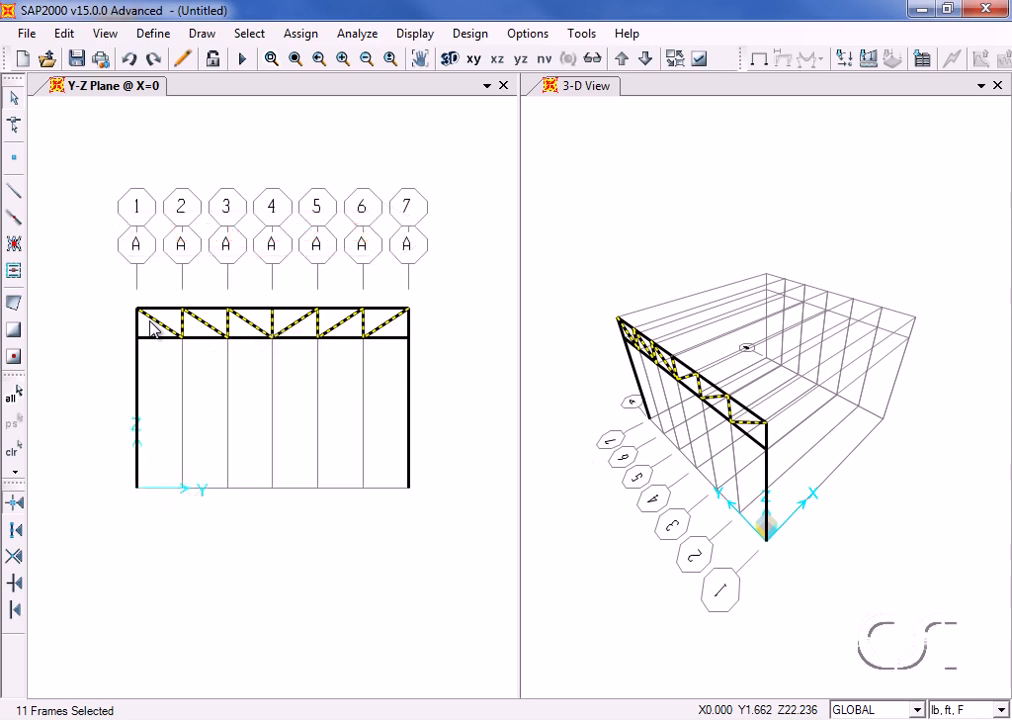
click(300, 35)
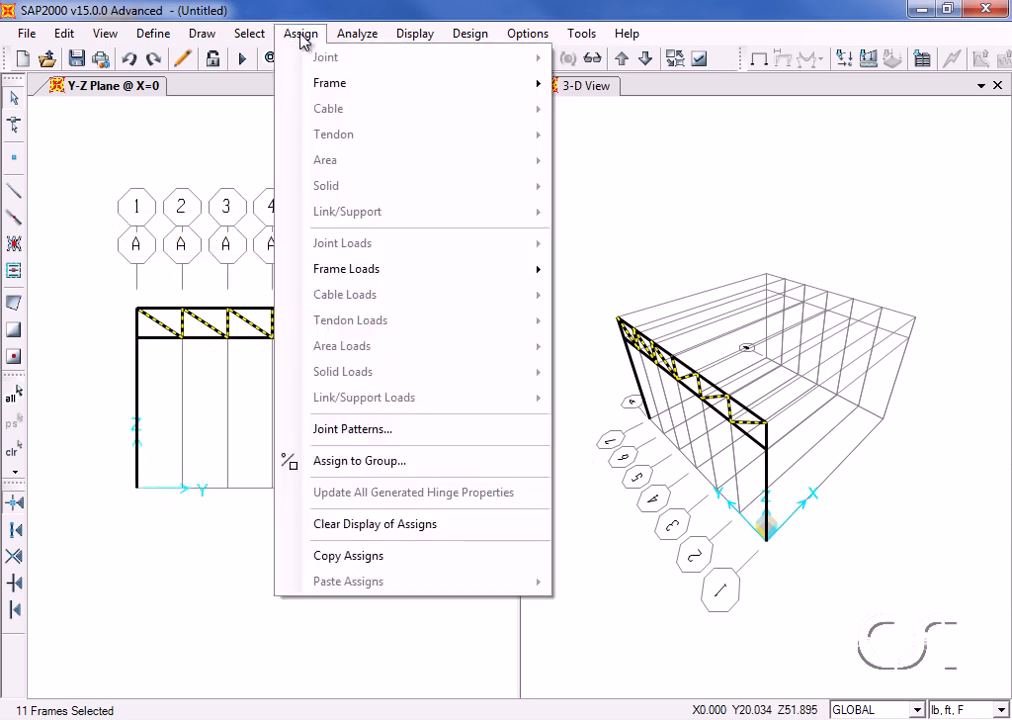
mouse_move(301, 86)
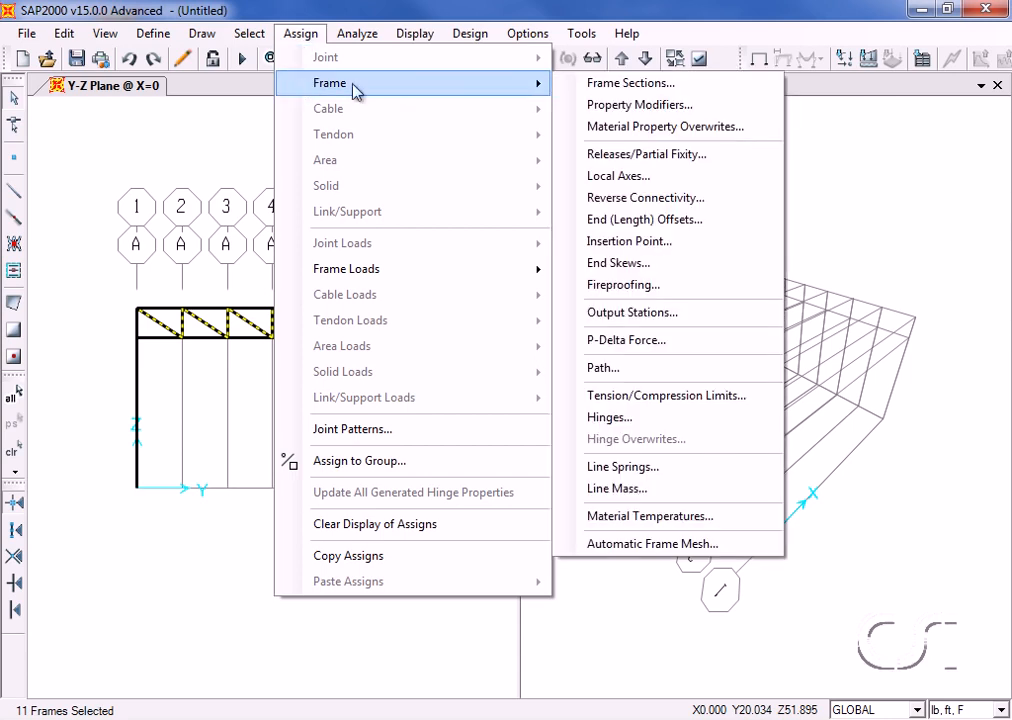
click(670, 158)
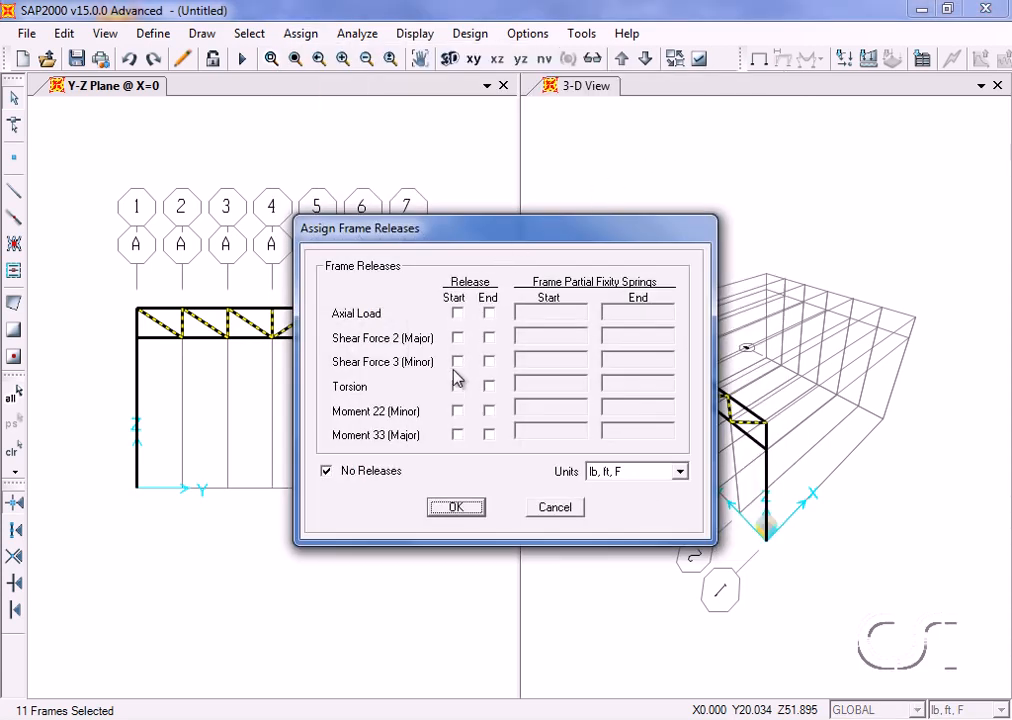
click(459, 435)
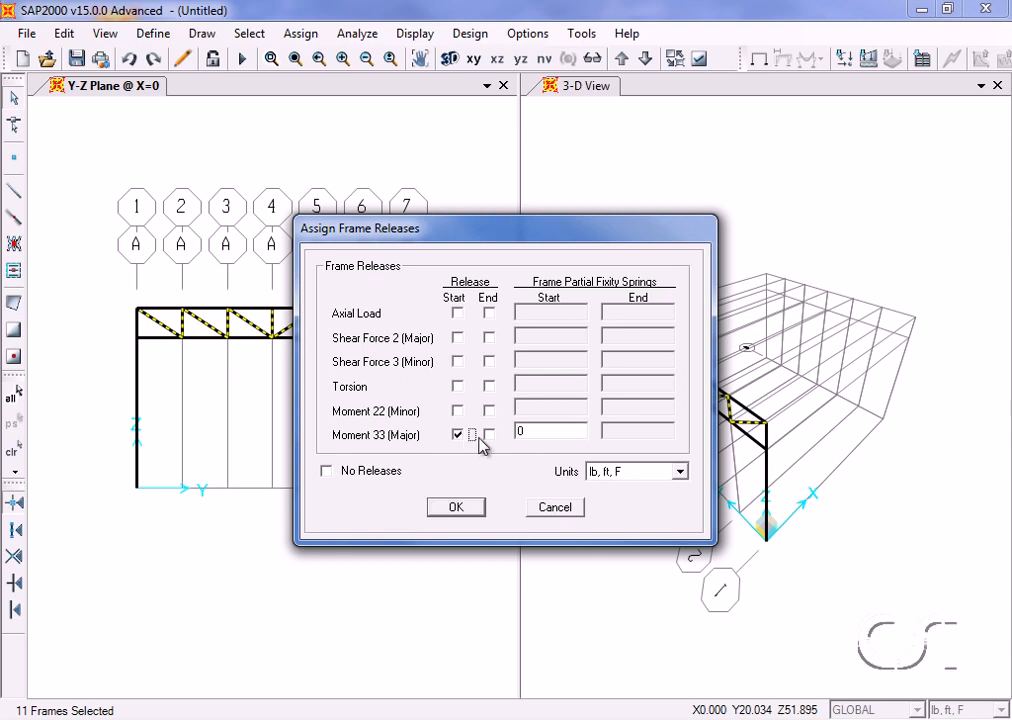
click(489, 435)
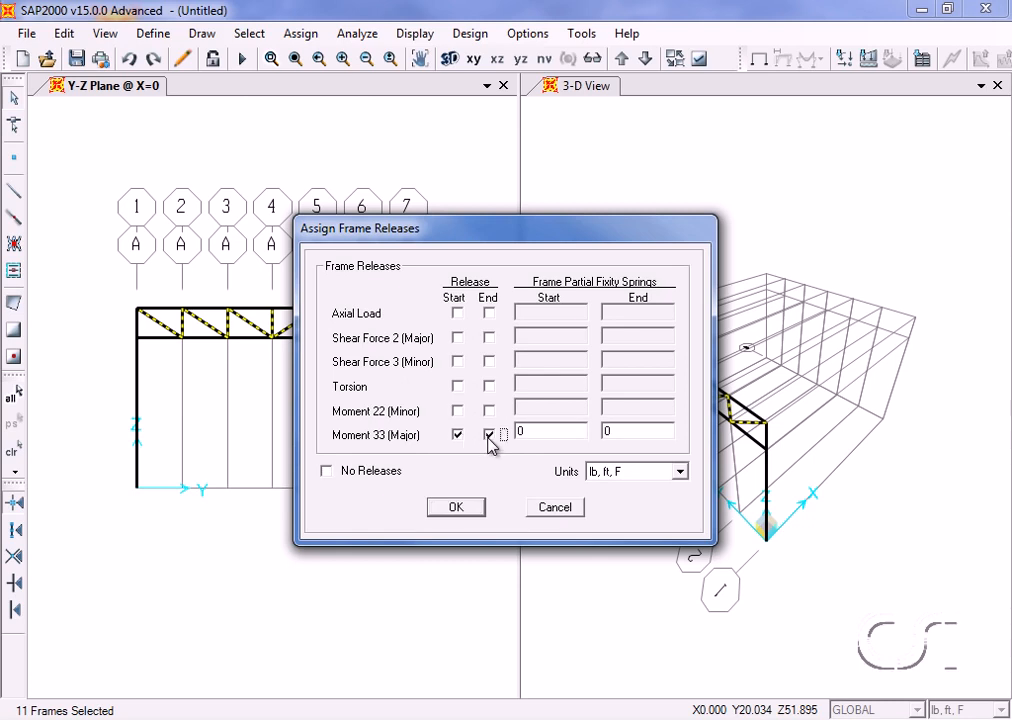
click(467, 507)
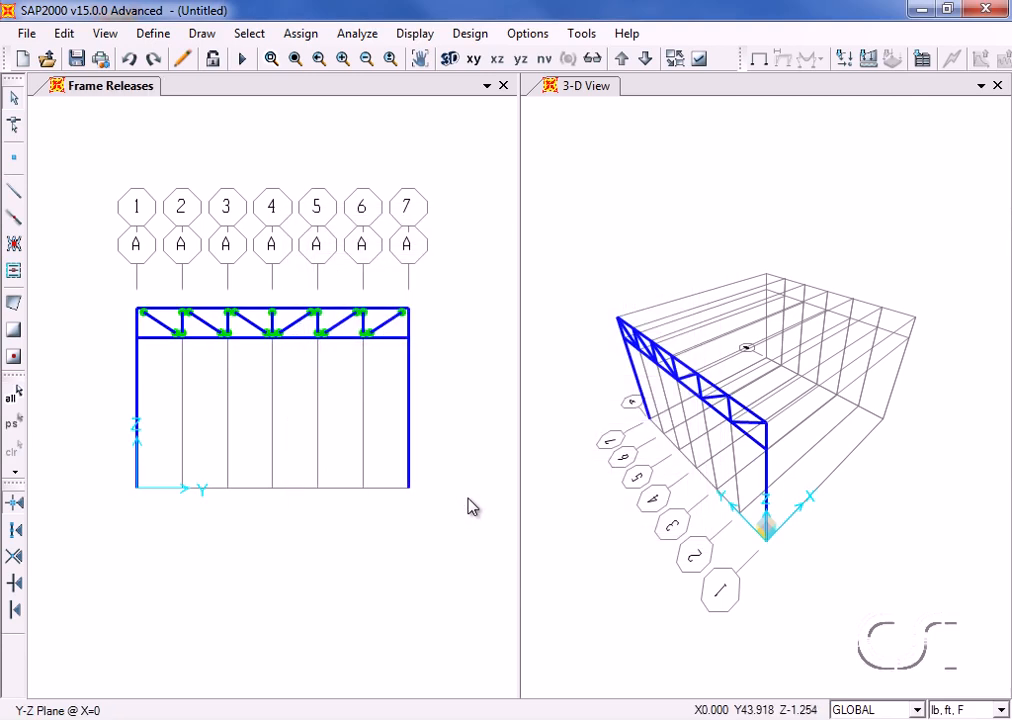
click(300, 36)
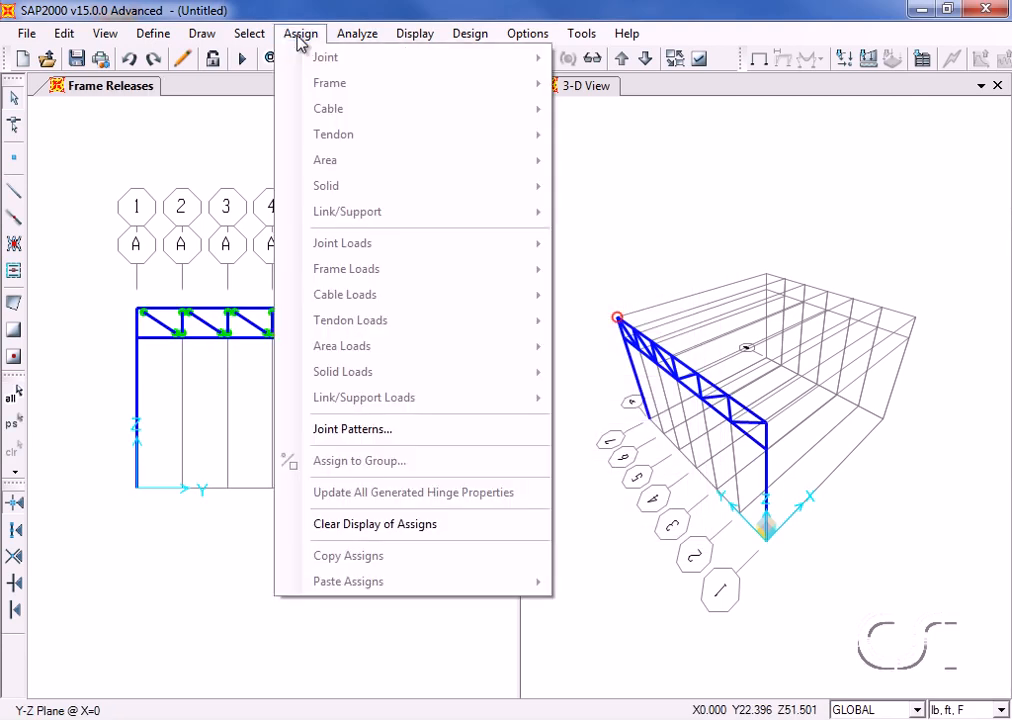
click(452, 537)
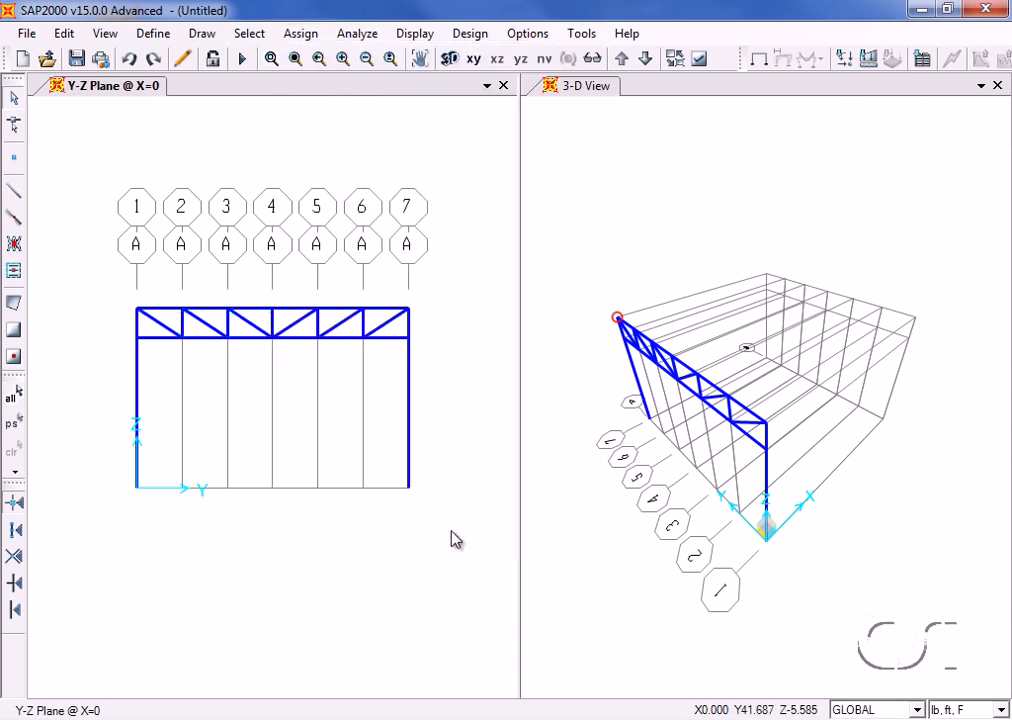
Divide the truss top chord into 2 frames with a last/first length ratio of 1.
click(295, 316)
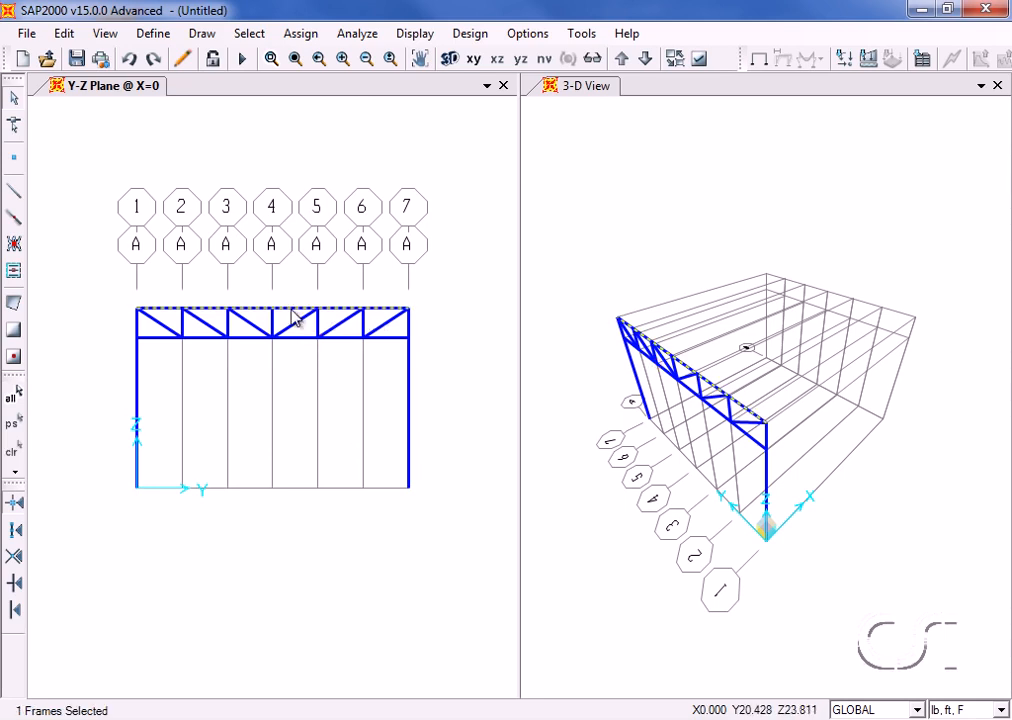
click(63, 33)
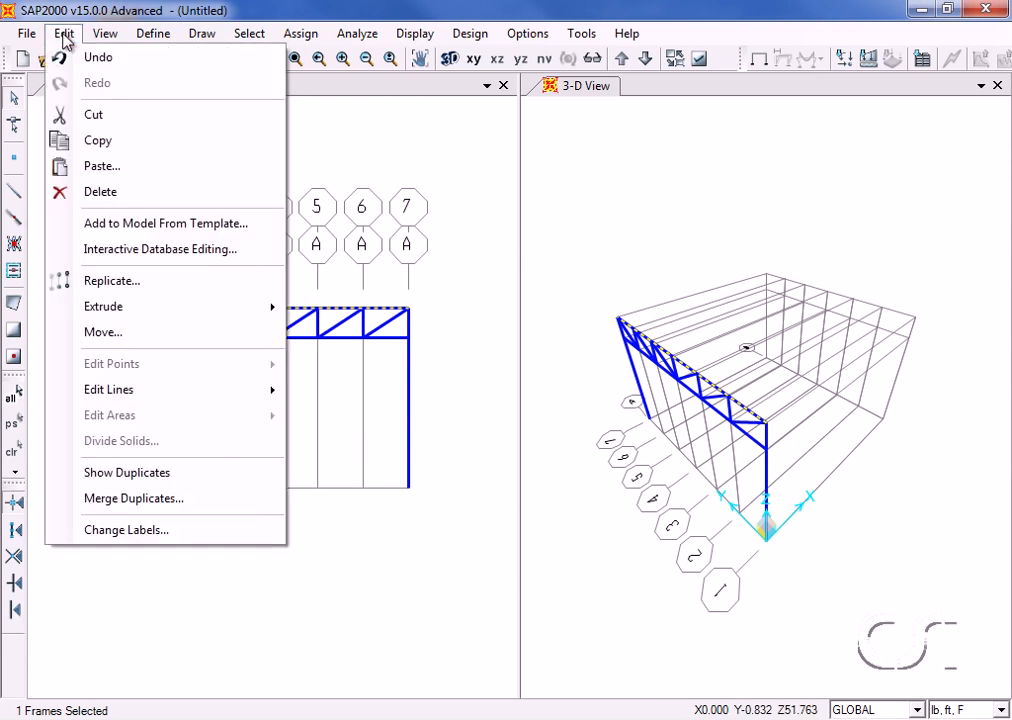
mouse_move(102, 392)
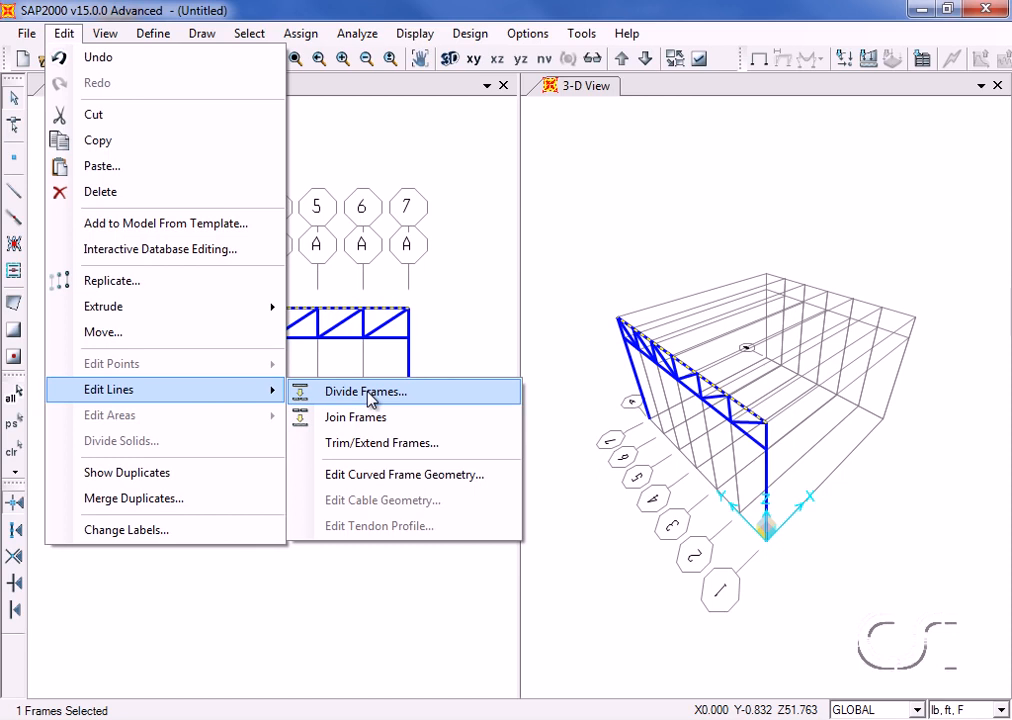
click(367, 393)
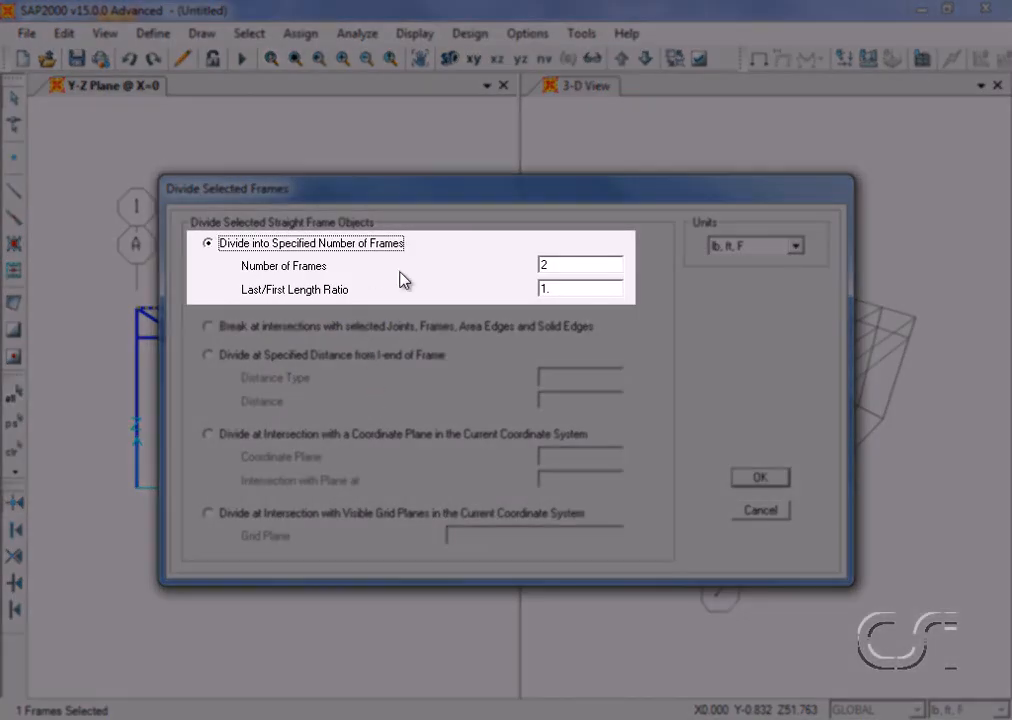
double_click(575, 265)
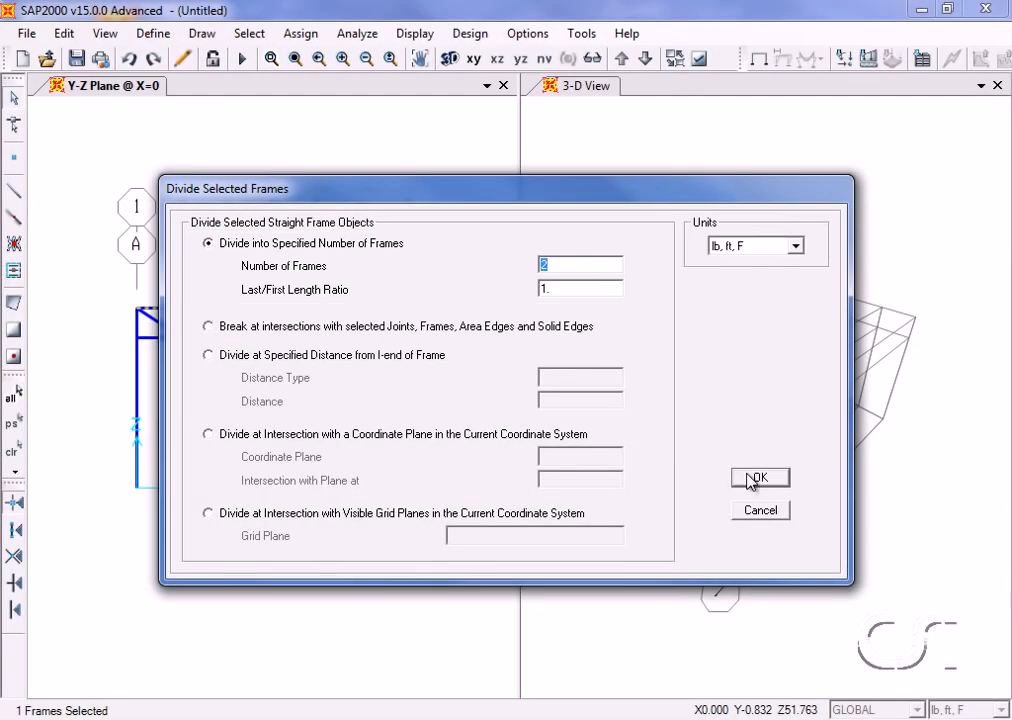
click(752, 479)
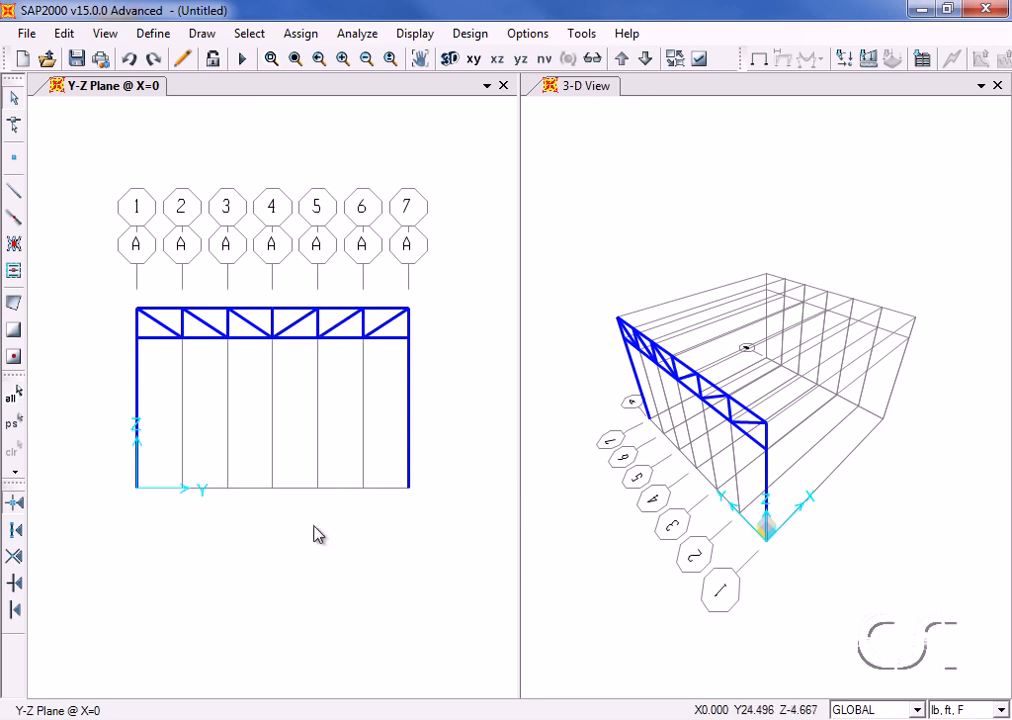
Assign pinned restraints to the column base joints on grid lines 1 and 7, fixing translations 1, 2 and 3.
click(136, 487)
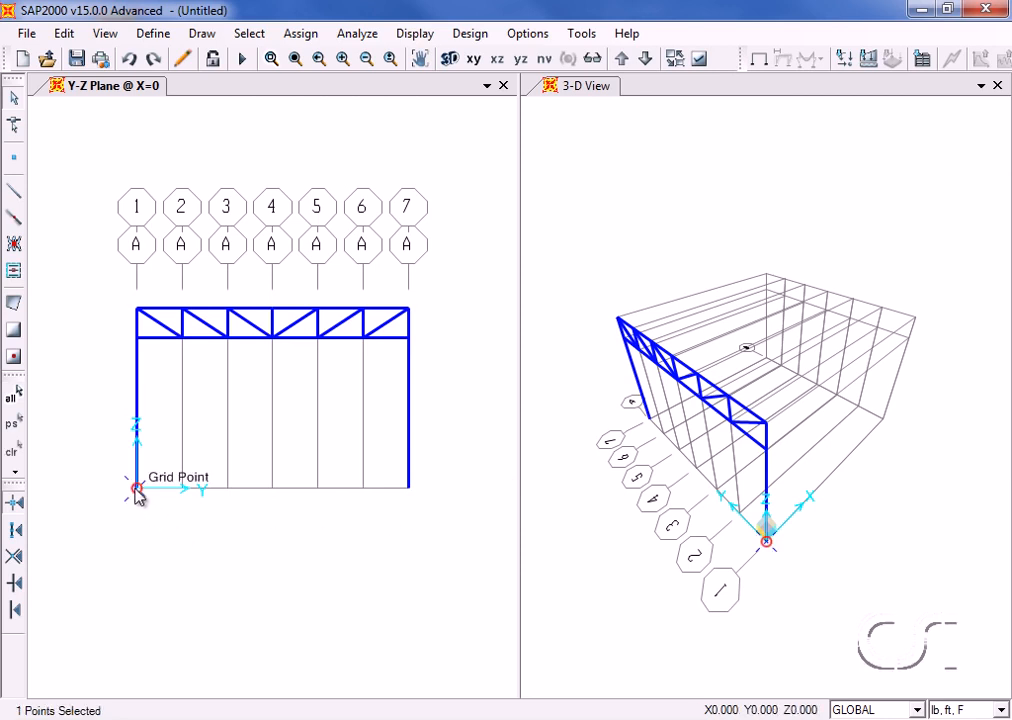
click(408, 489)
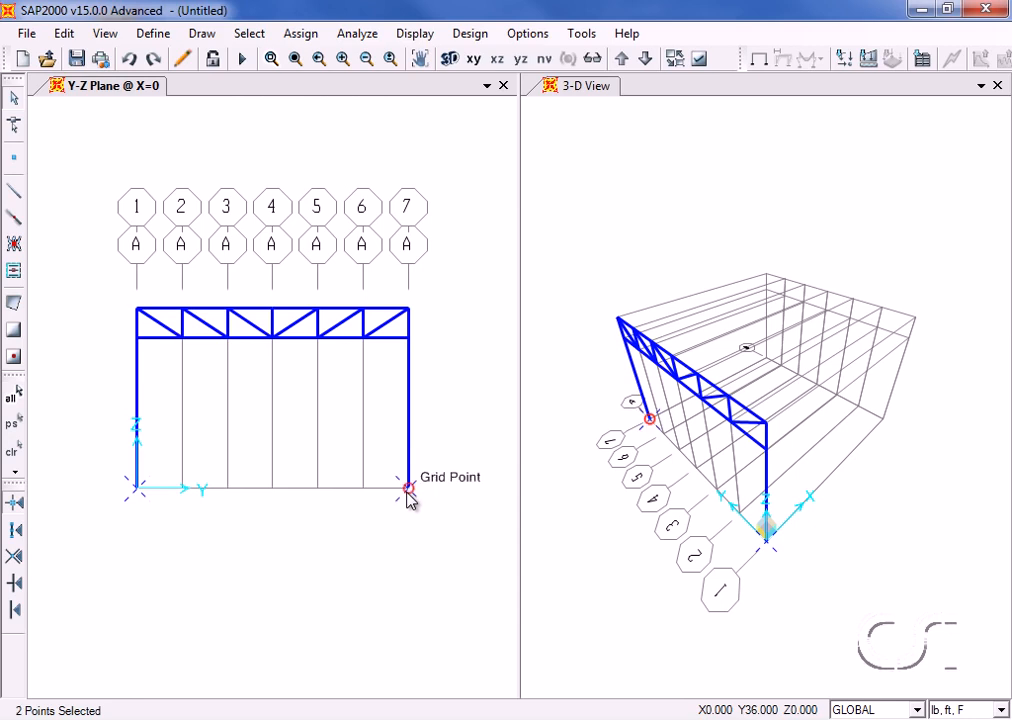
click(299, 35)
mouse_move(302, 58)
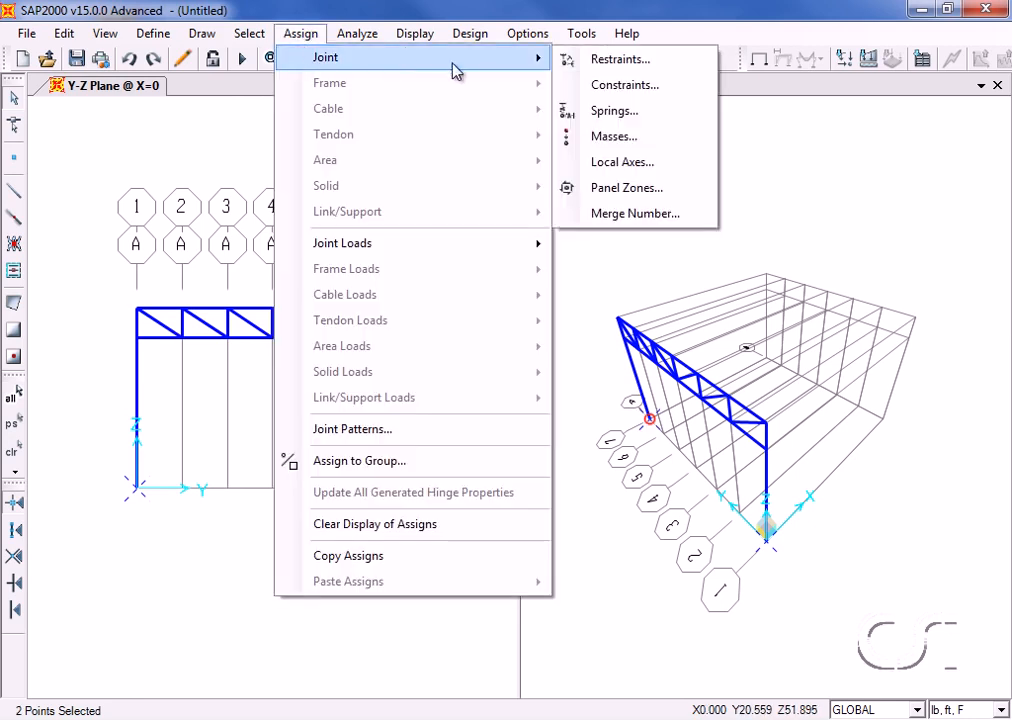
click(607, 62)
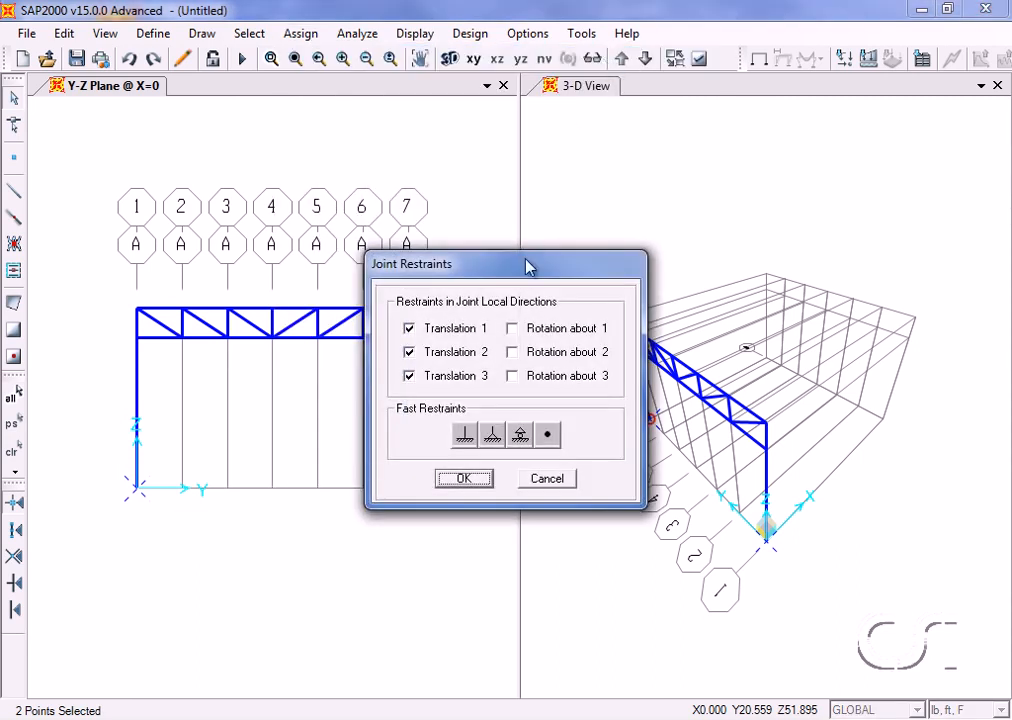
click(492, 437)
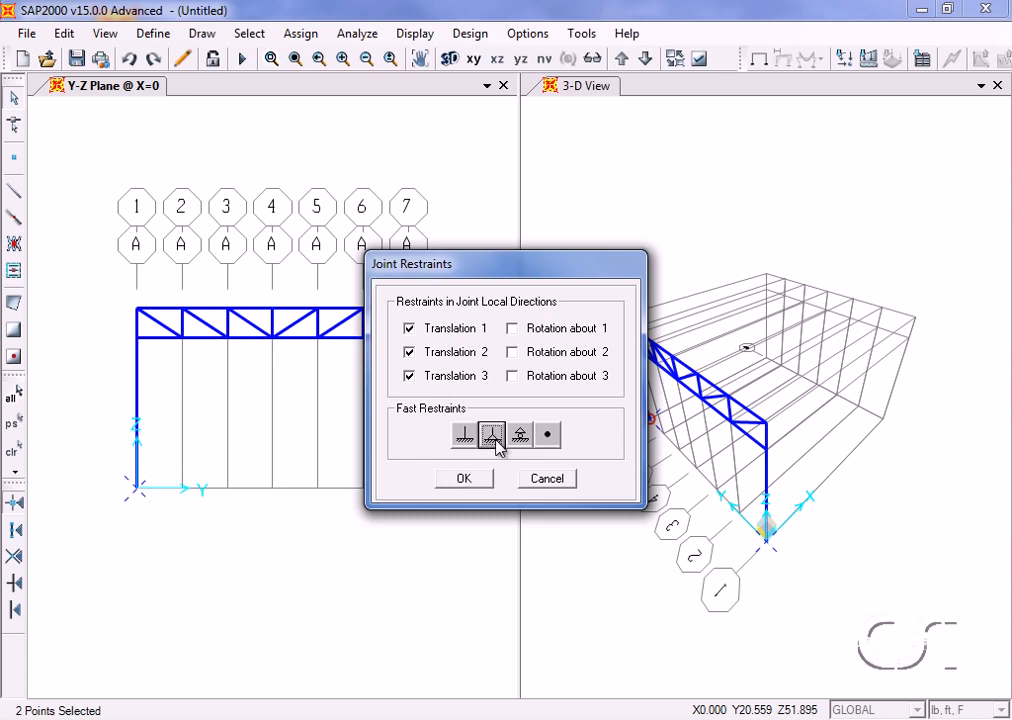
click(465, 480)
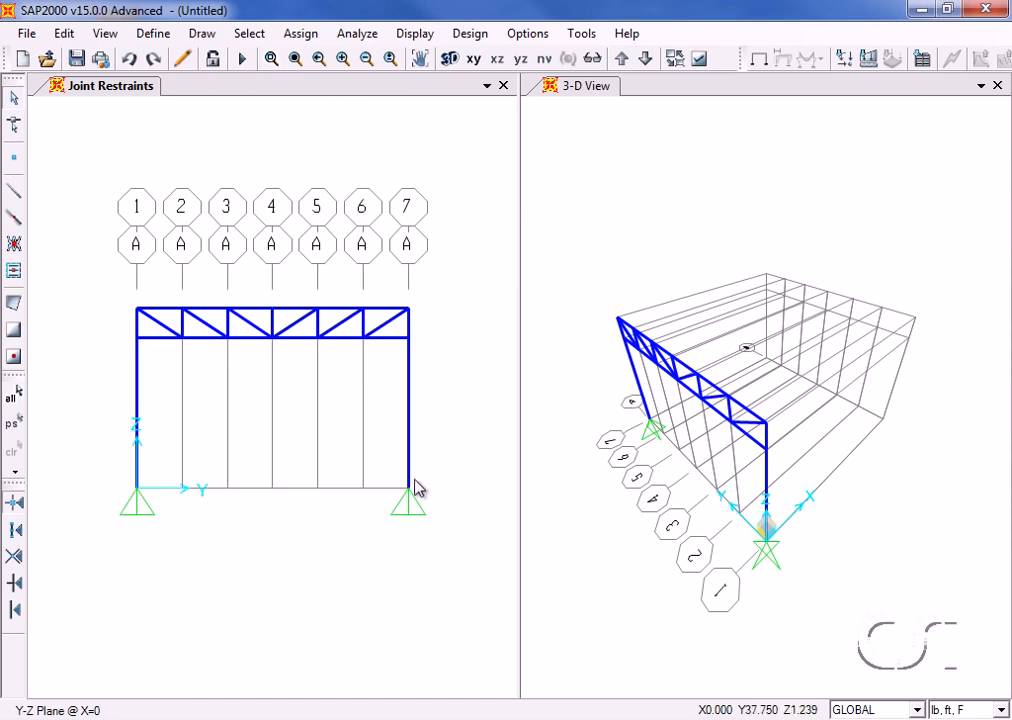
Replicate the whole frame linearly along X with dx 12 ft and 3 copies.
click(14, 398)
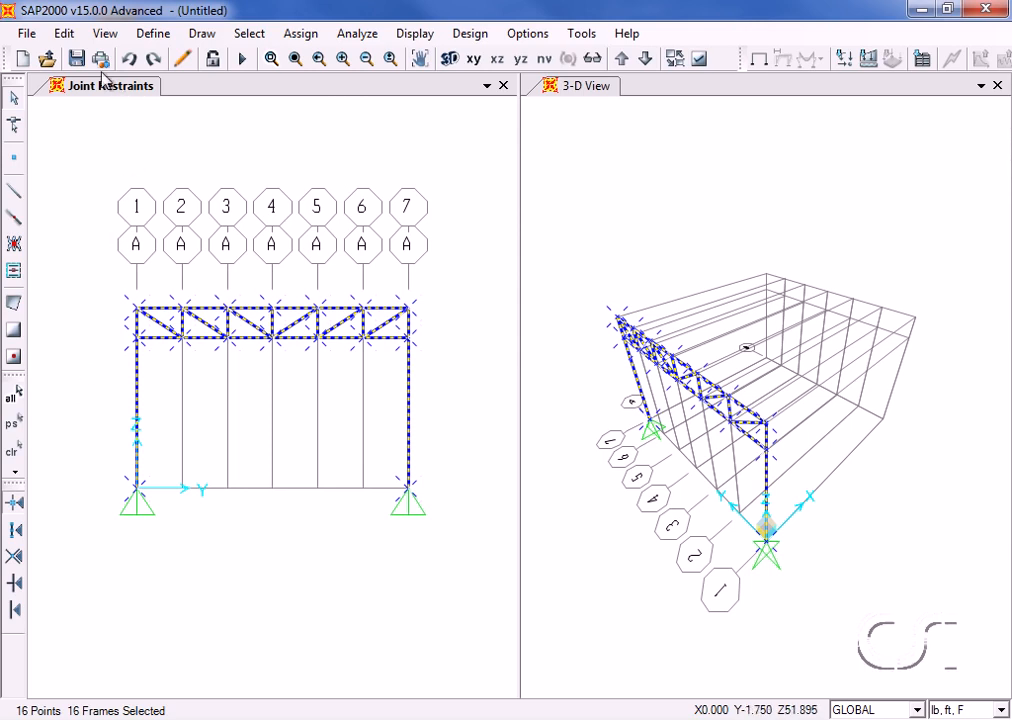
click(66, 33)
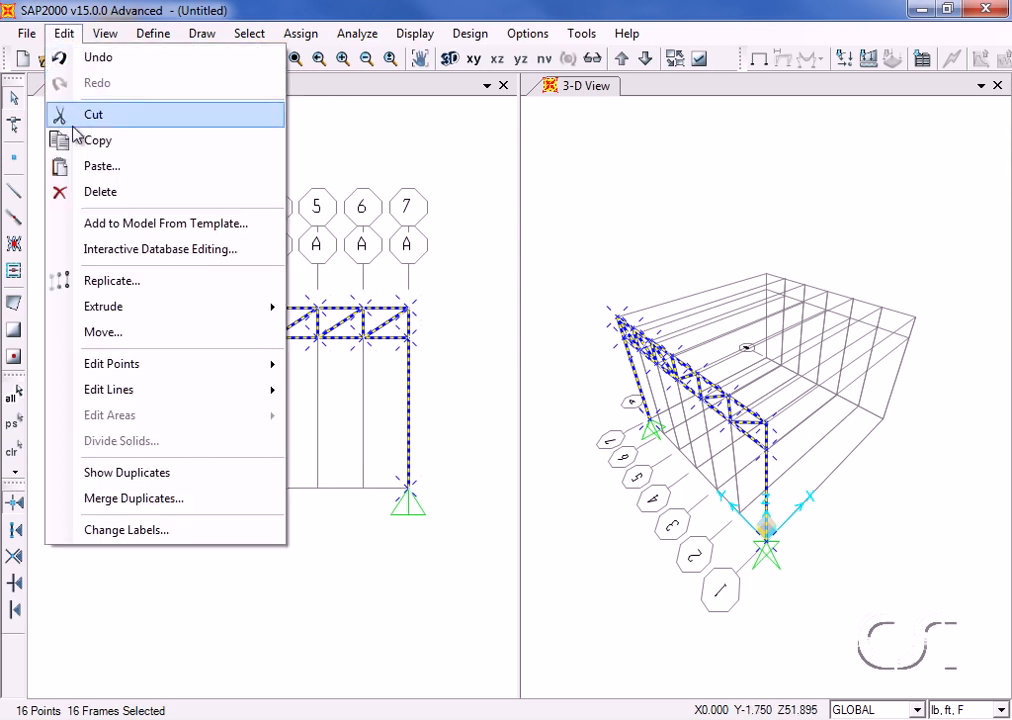
click(148, 282)
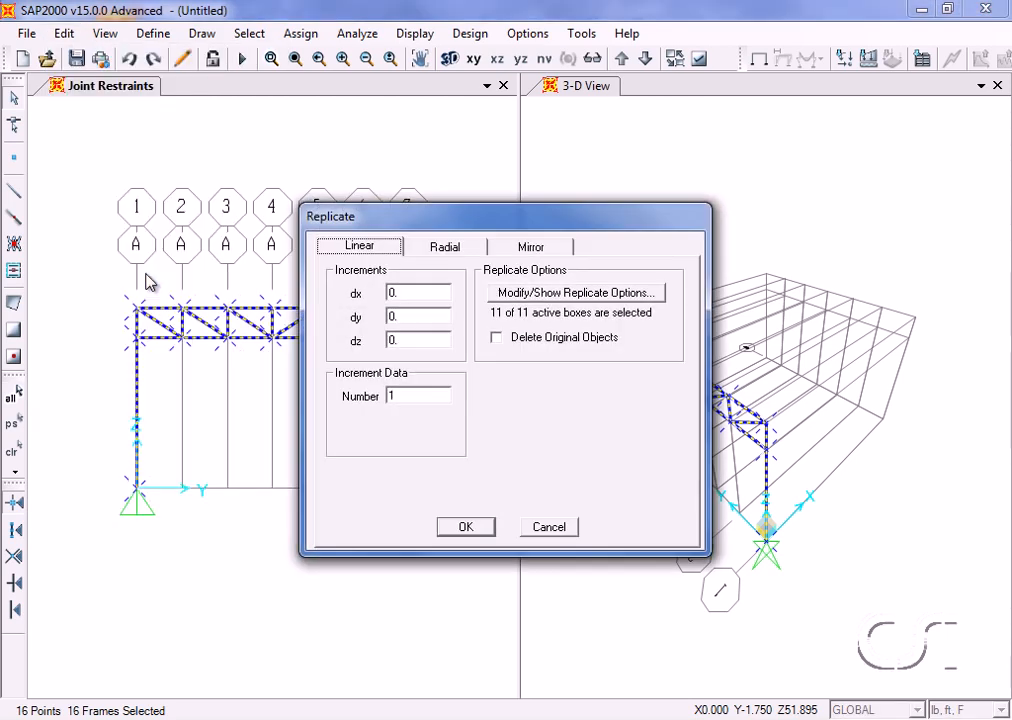
double_click(397, 292)
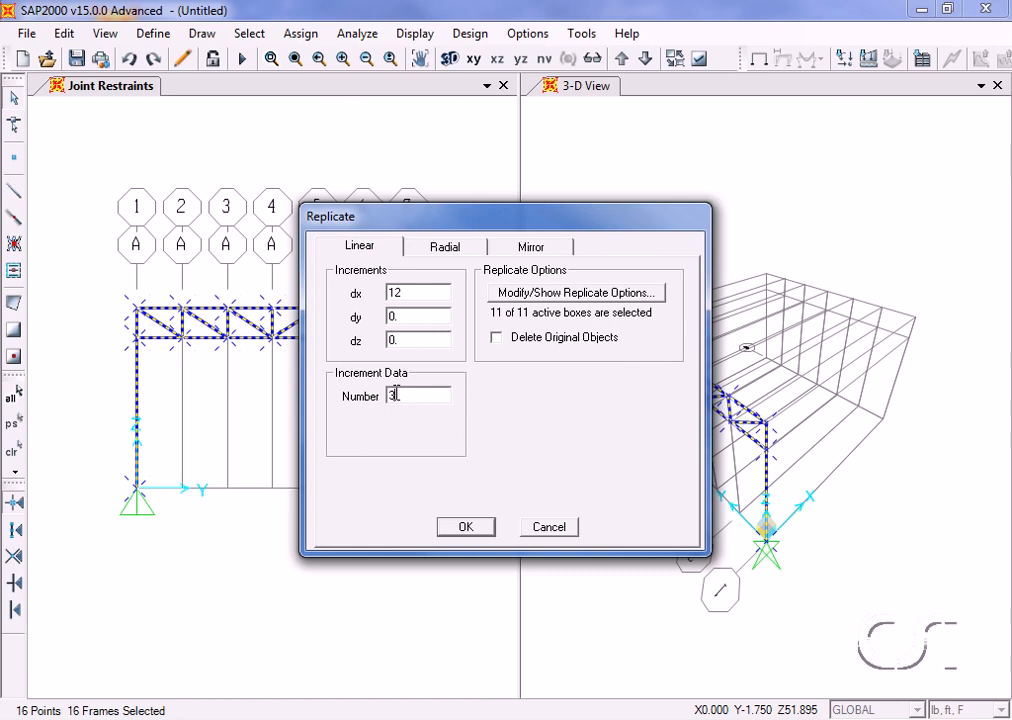
click(478, 530)
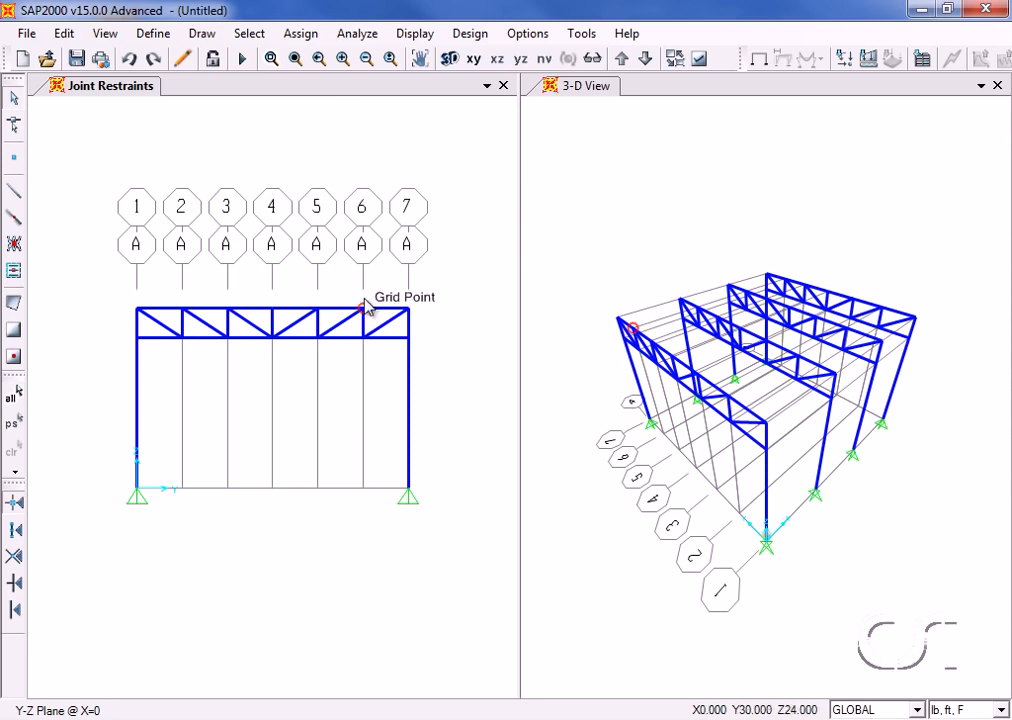
Set the 2D view to the X-Z plane at Y = 0.
click(105, 33)
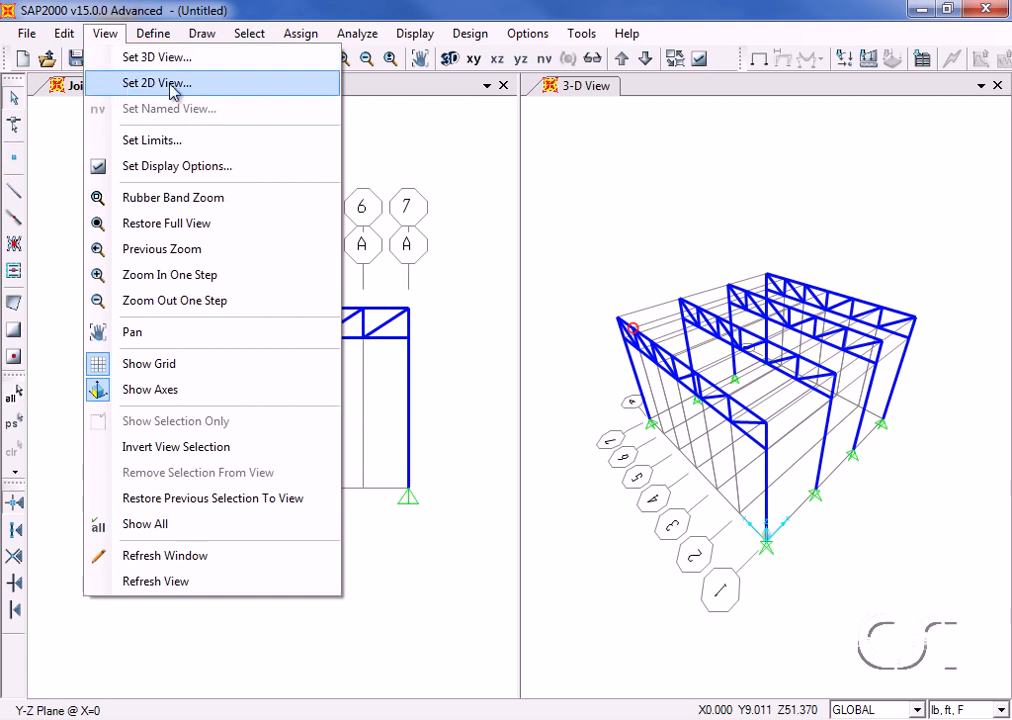
click(138, 86)
click(388, 430)
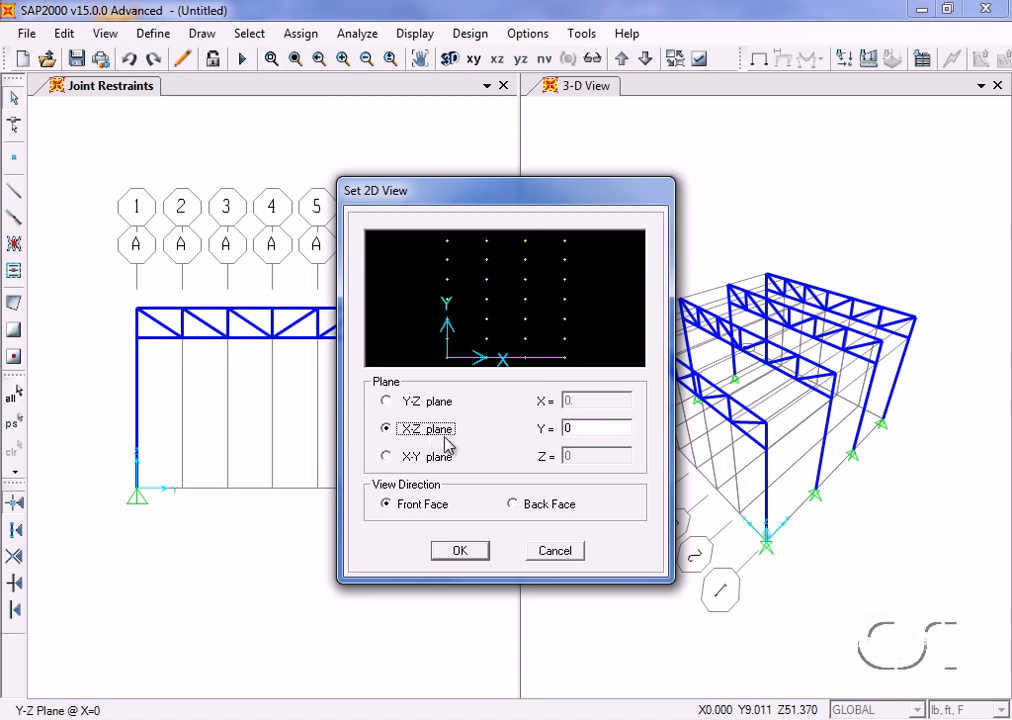
click(474, 551)
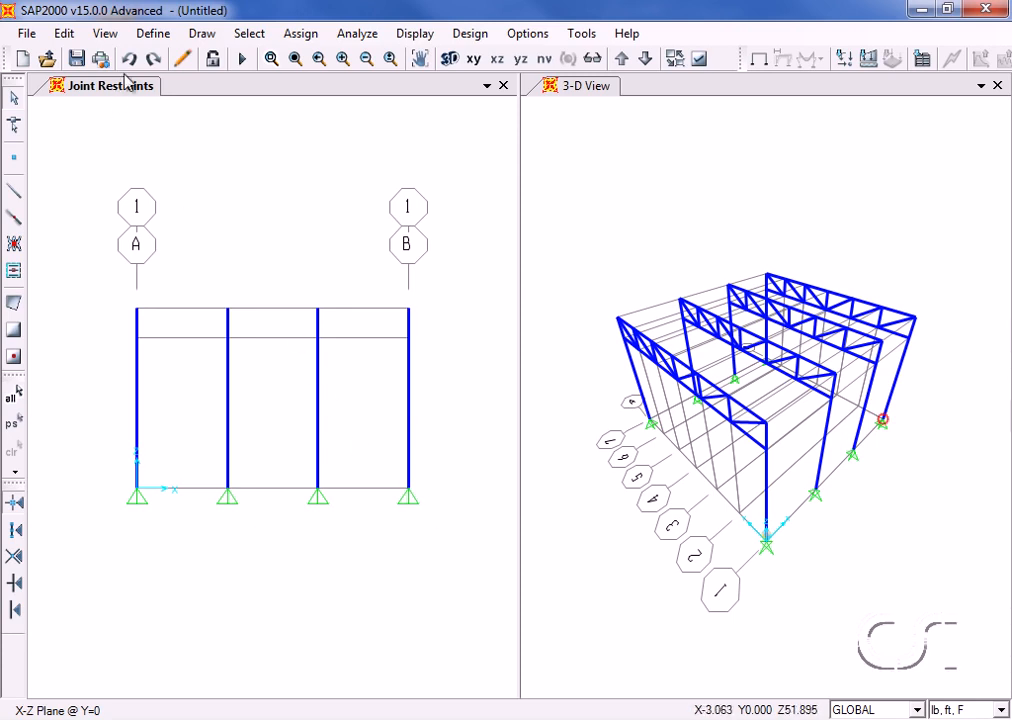
Draw two straight W8X31 frames from grid A to grid B in this elevation, along the roof line and at Z = 20 ft.
click(202, 35)
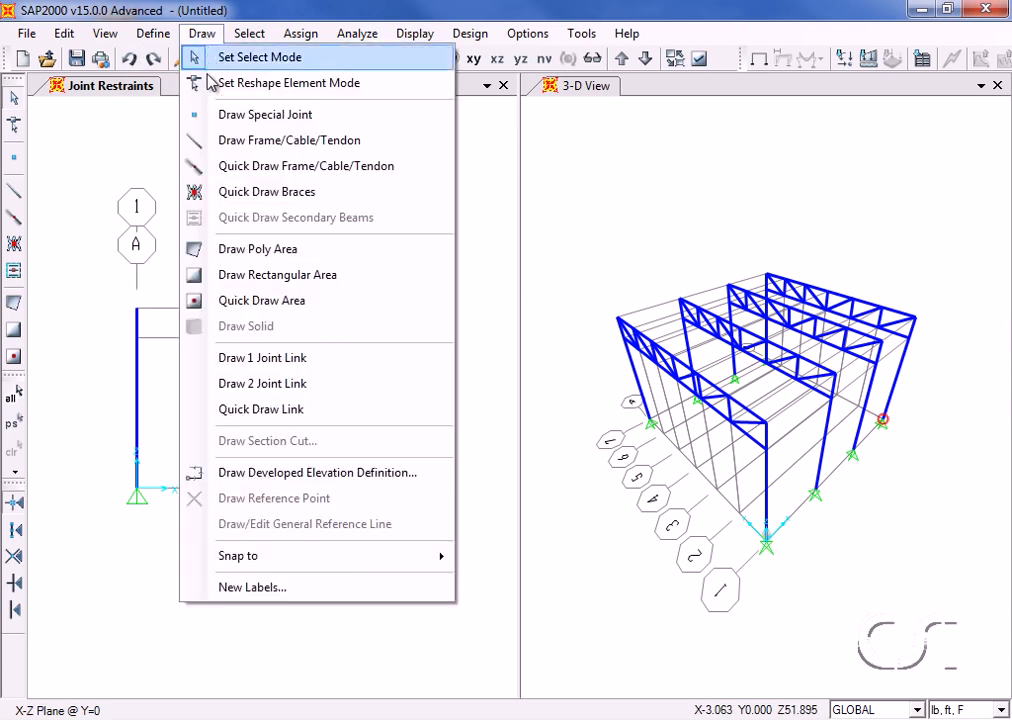
click(272, 141)
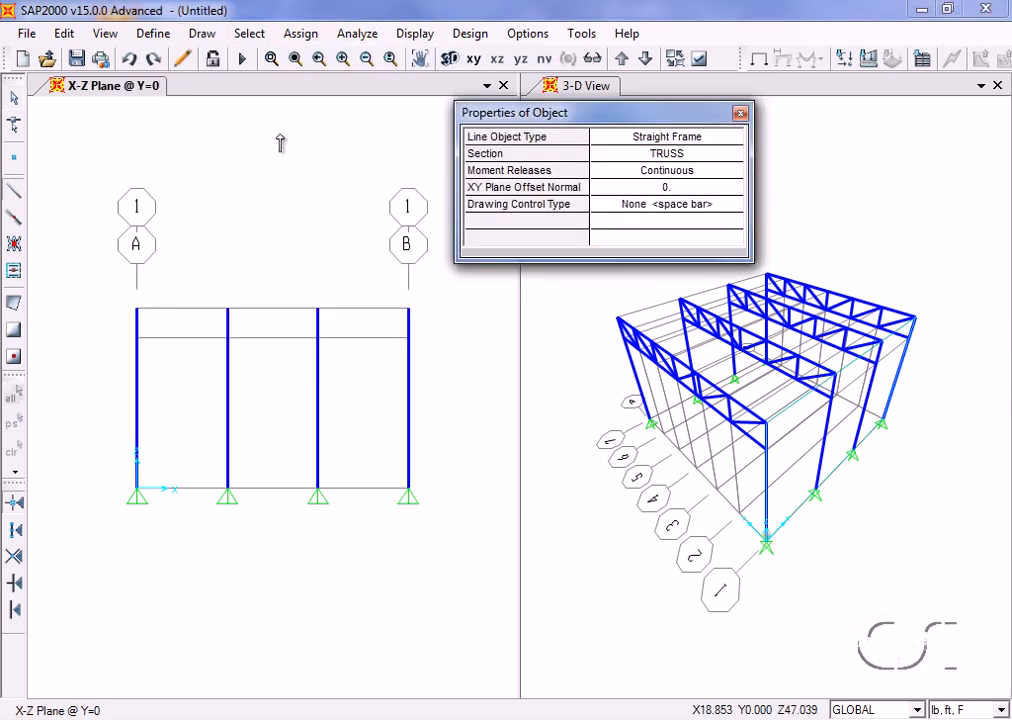
click(678, 155)
click(678, 155)
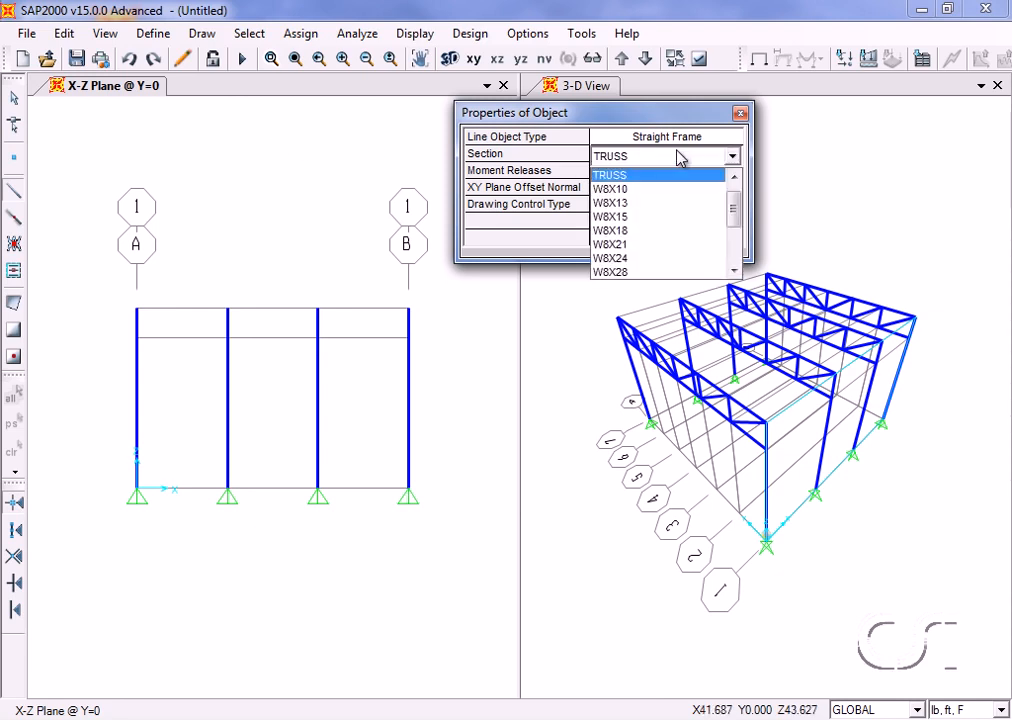
click(733, 271)
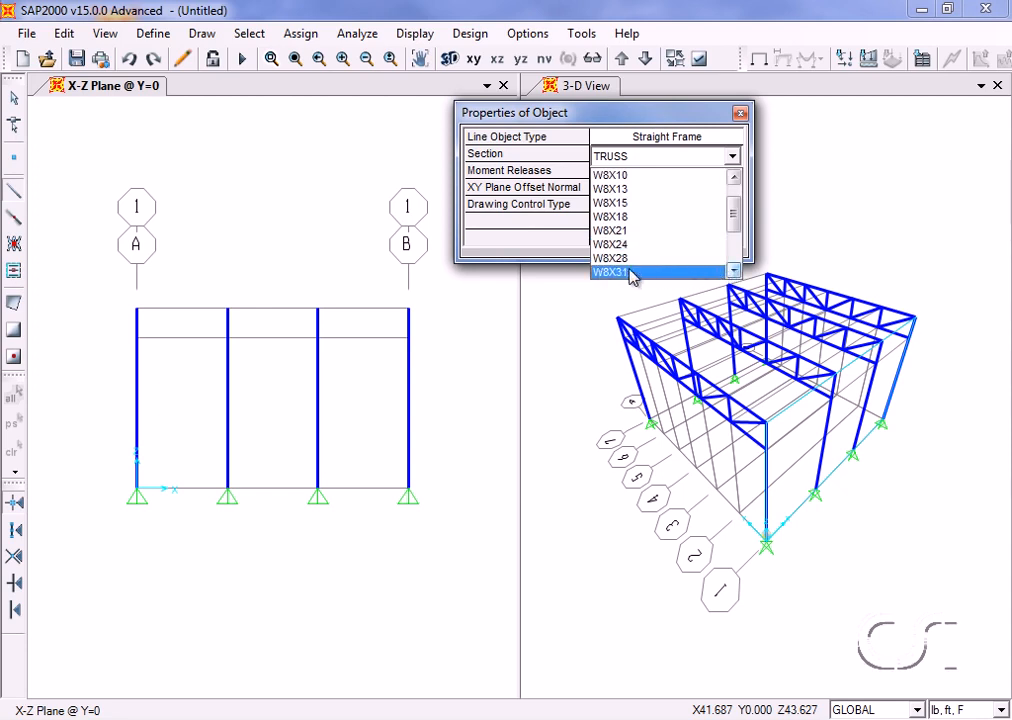
click(612, 271)
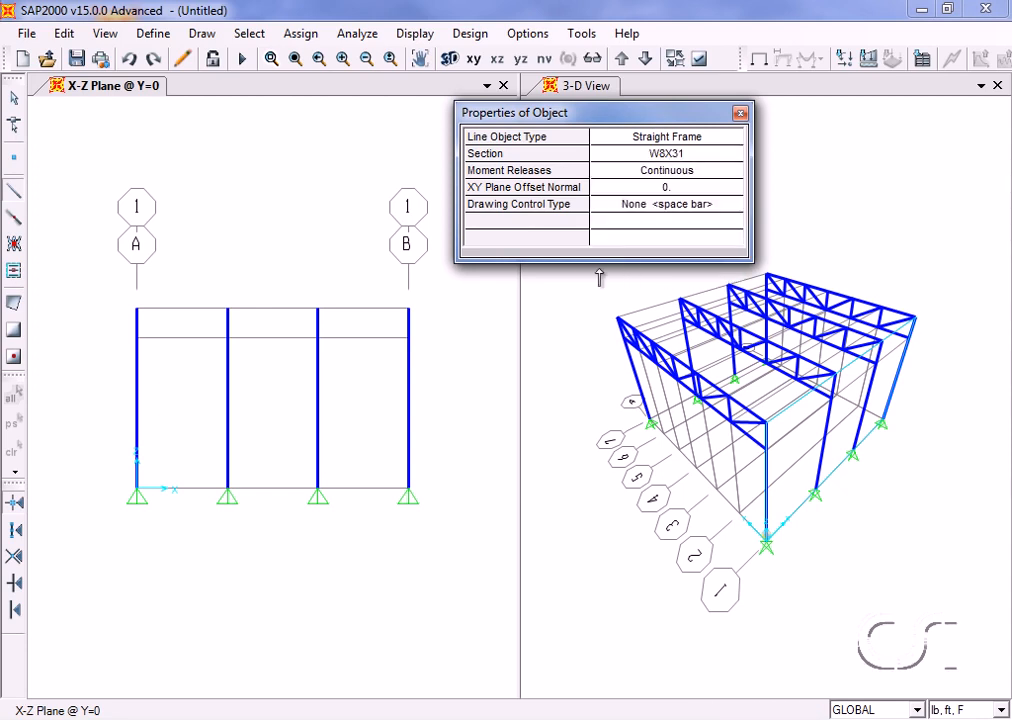
click(137, 309)
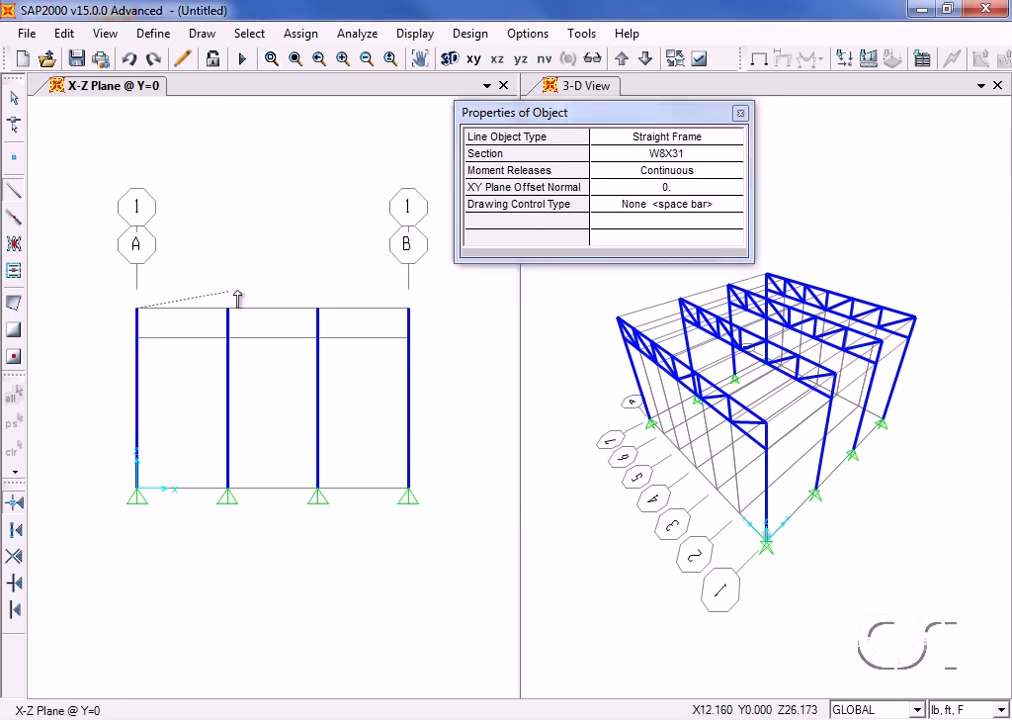
click(409, 309)
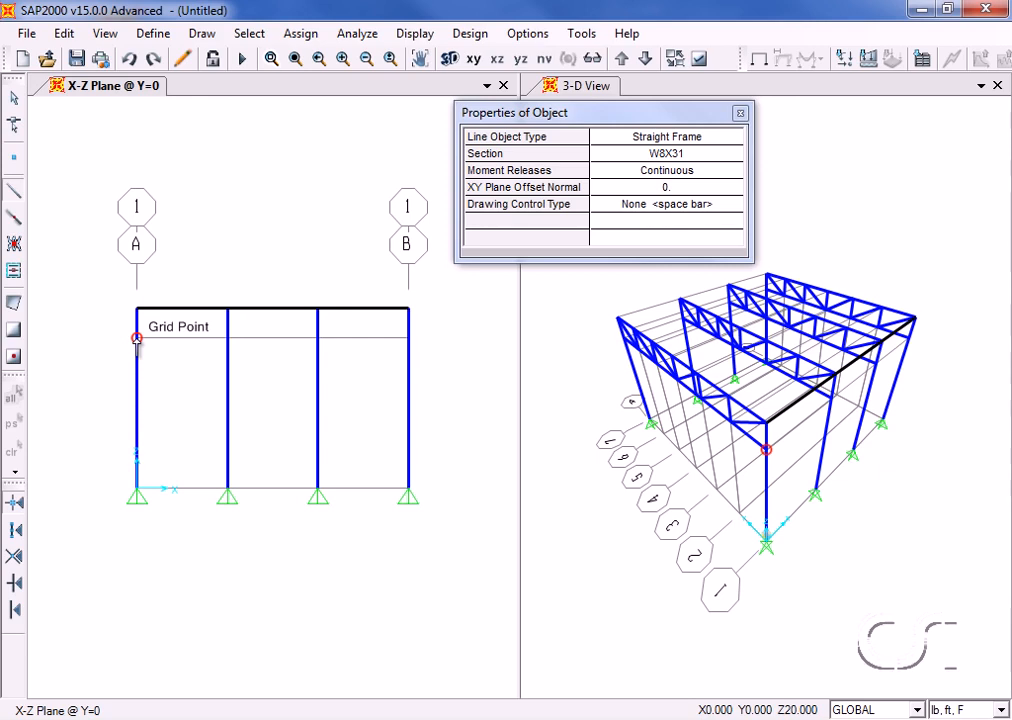
click(137, 339)
click(408, 339)
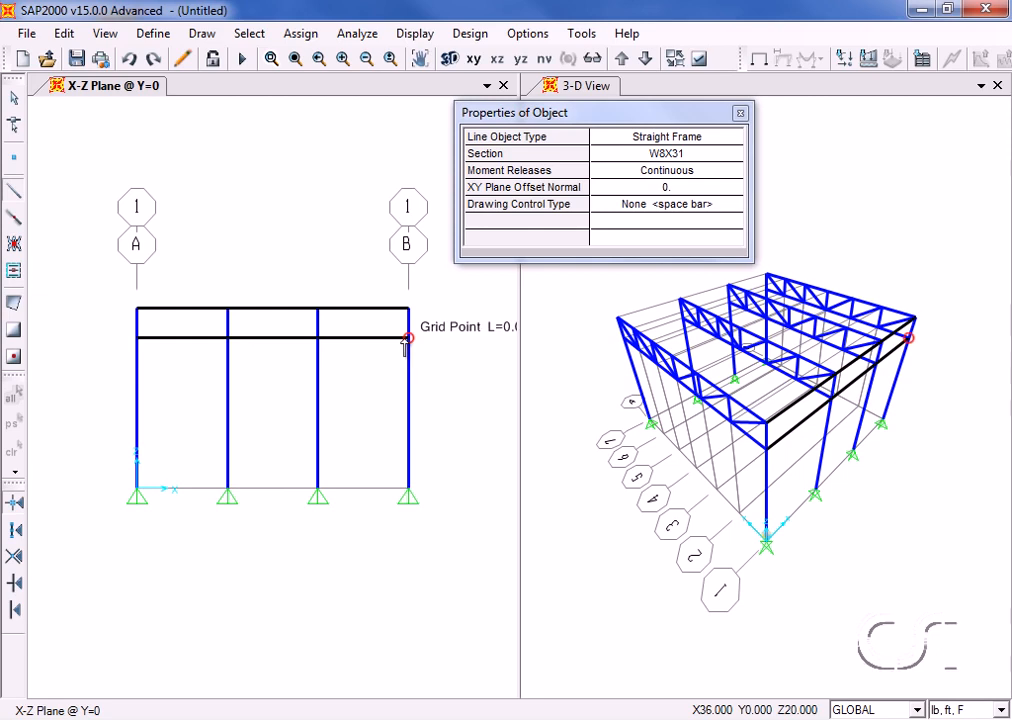
click(15, 103)
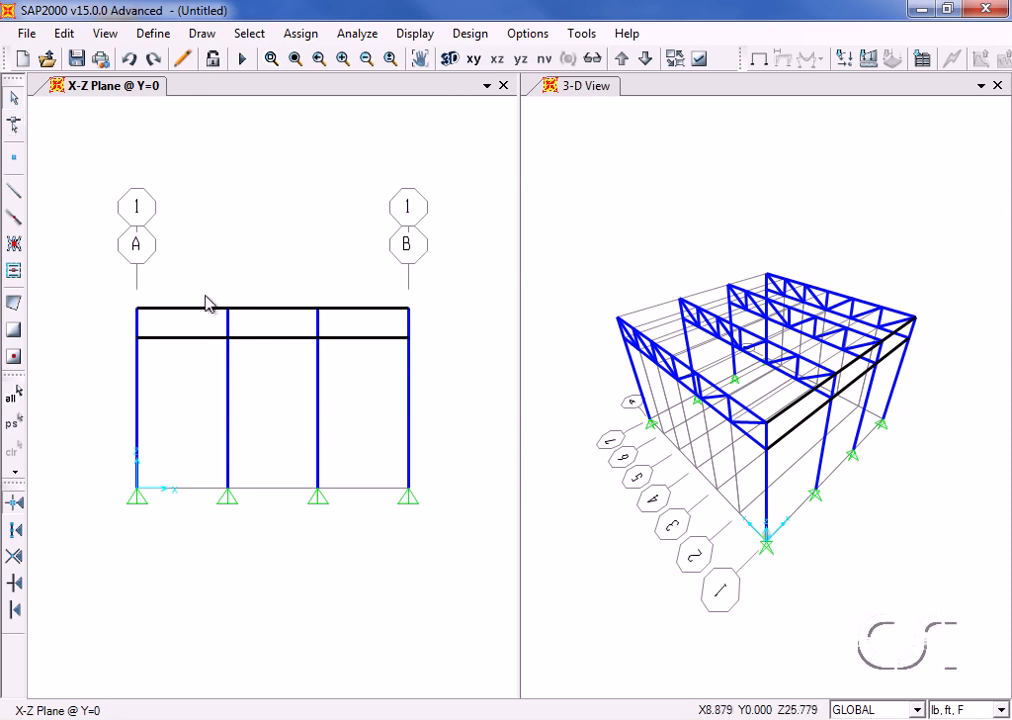
Assign automatic frame meshing to the two horizontal beams at intermediate joints and at intersections with other frames, area edges and solid edges.
click(251, 309)
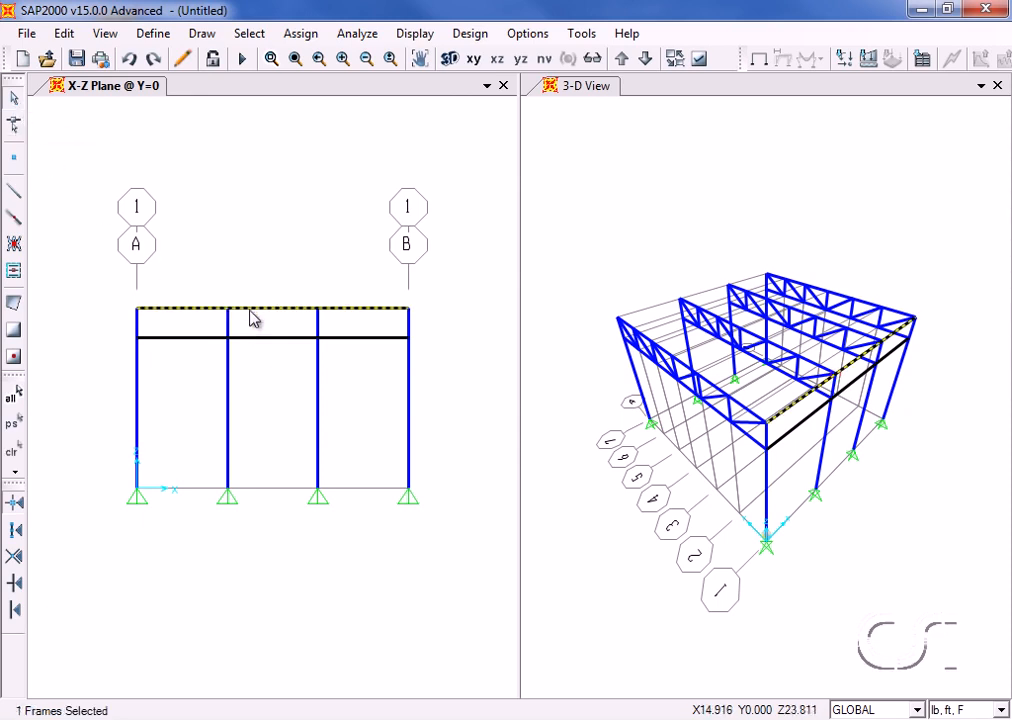
click(254, 338)
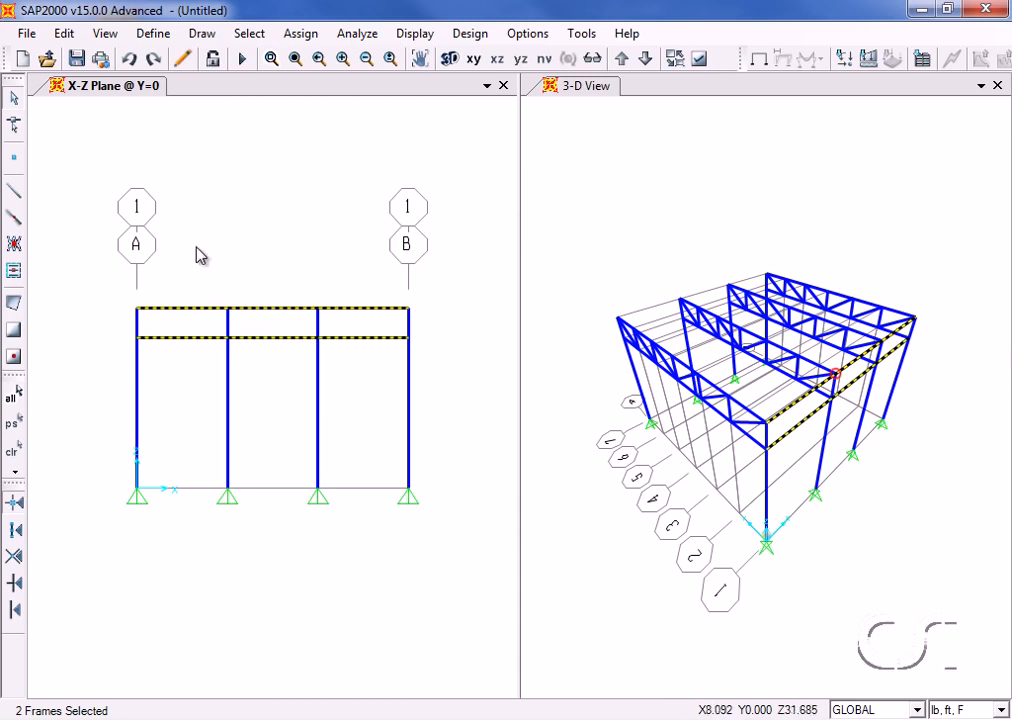
click(300, 34)
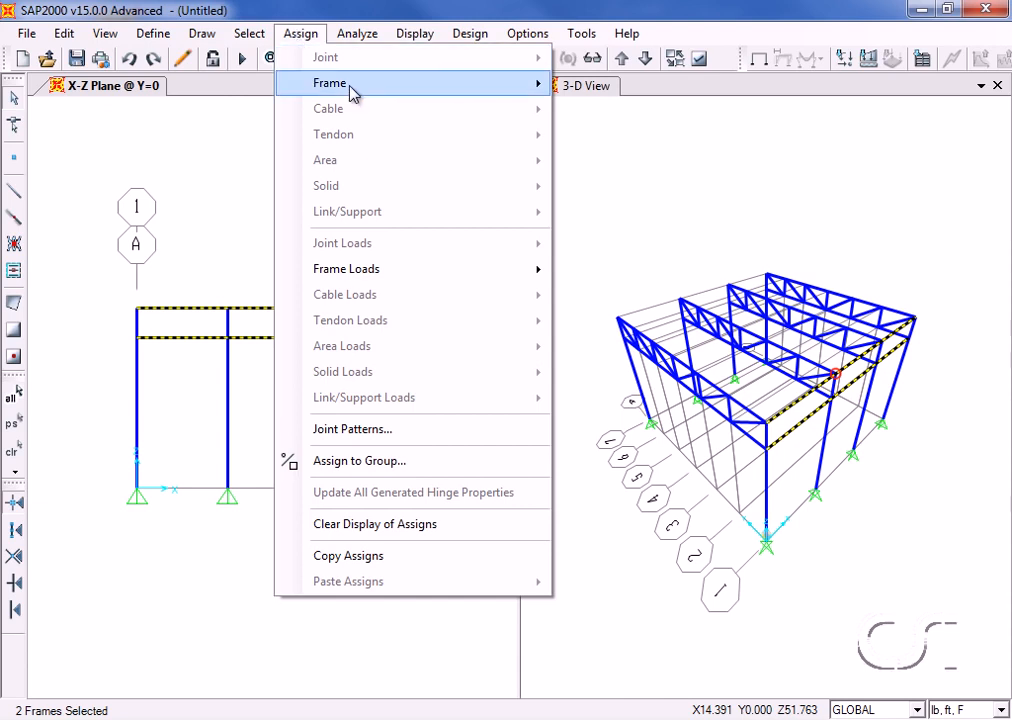
mouse_move(352, 93)
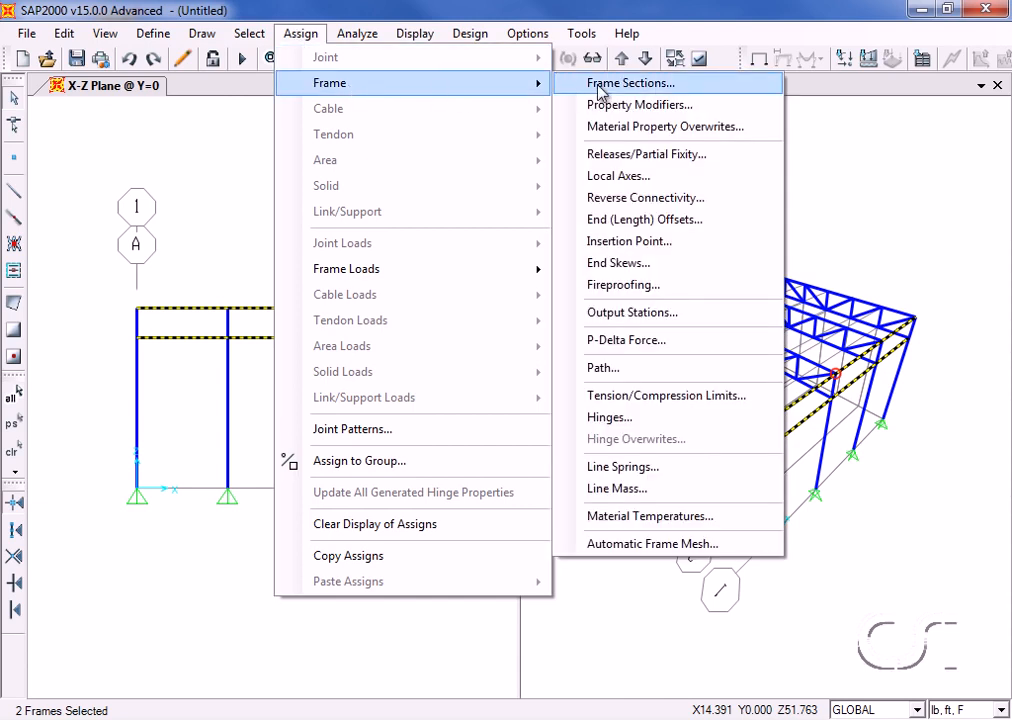
click(634, 545)
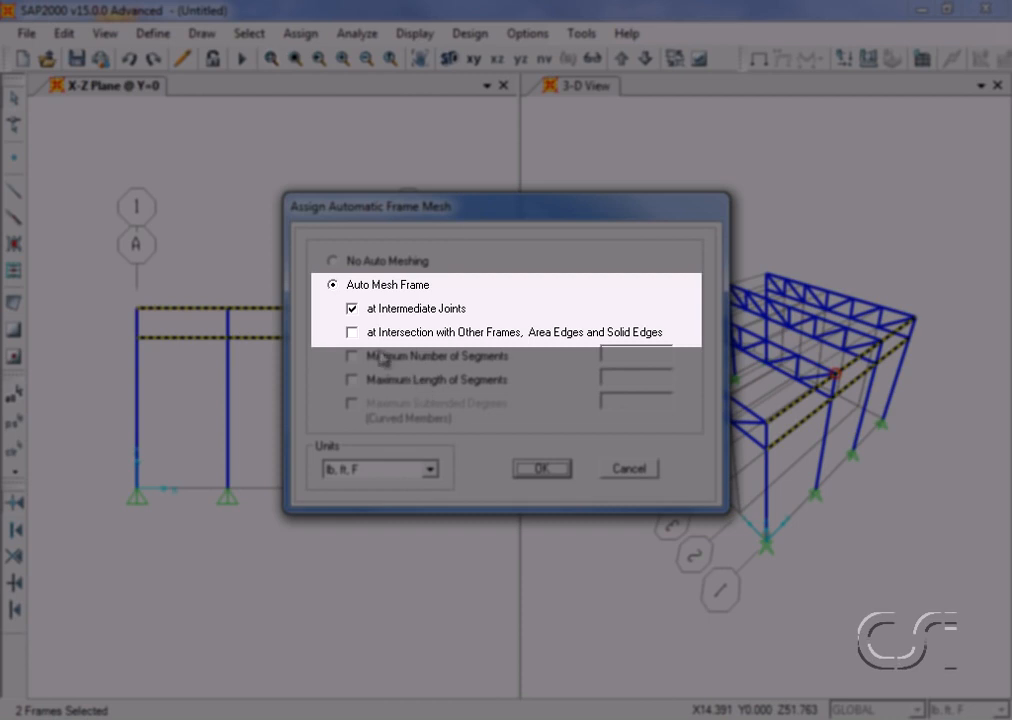
click(353, 333)
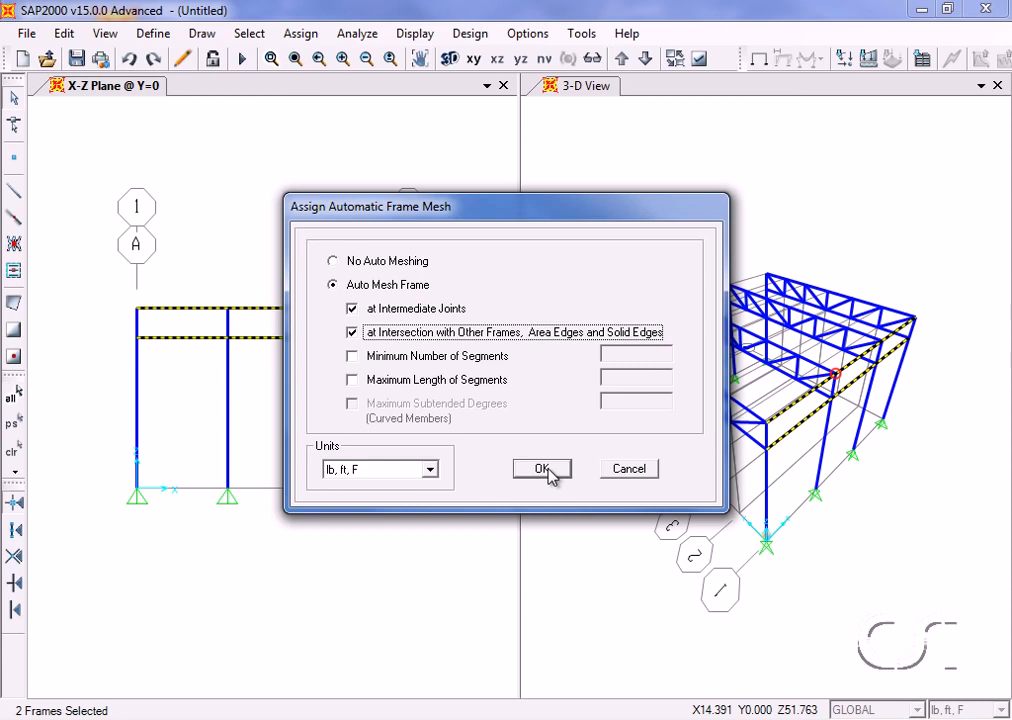
click(542, 469)
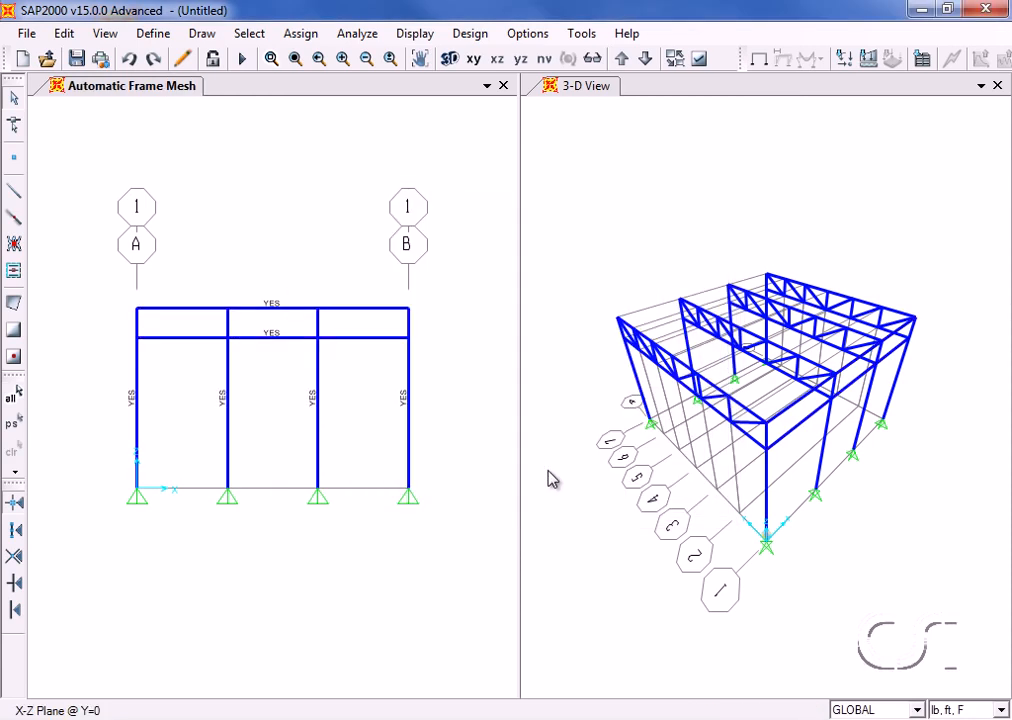
Replicate the two horizontal beams linearly with dx 0, dy 36 ft and 1 copy.
click(254, 316)
click(256, 340)
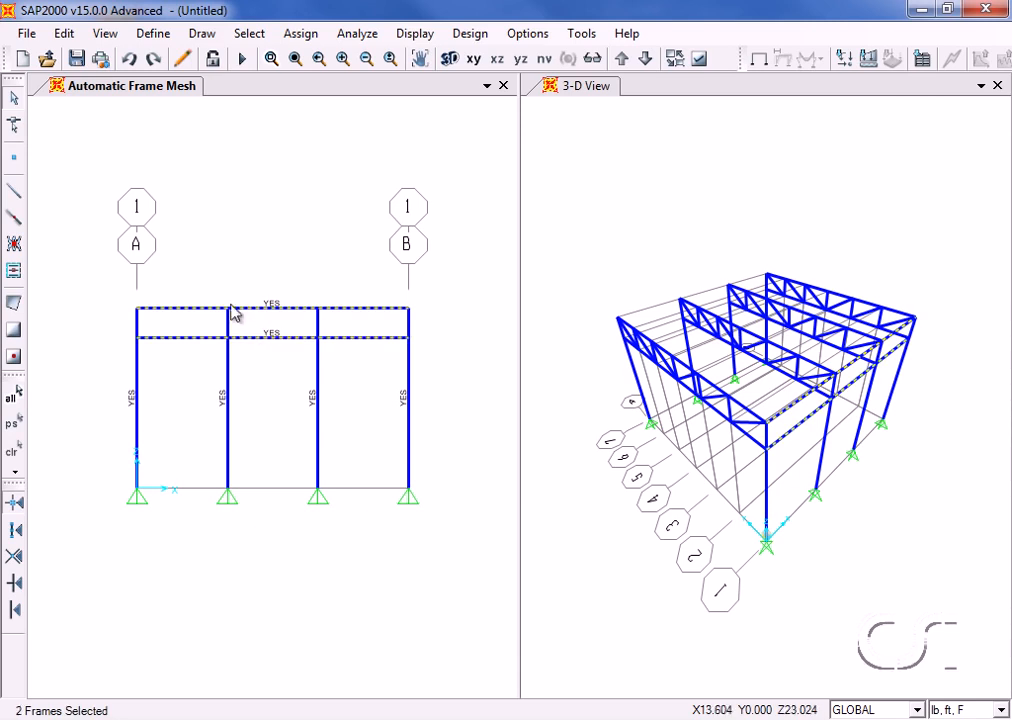
click(68, 37)
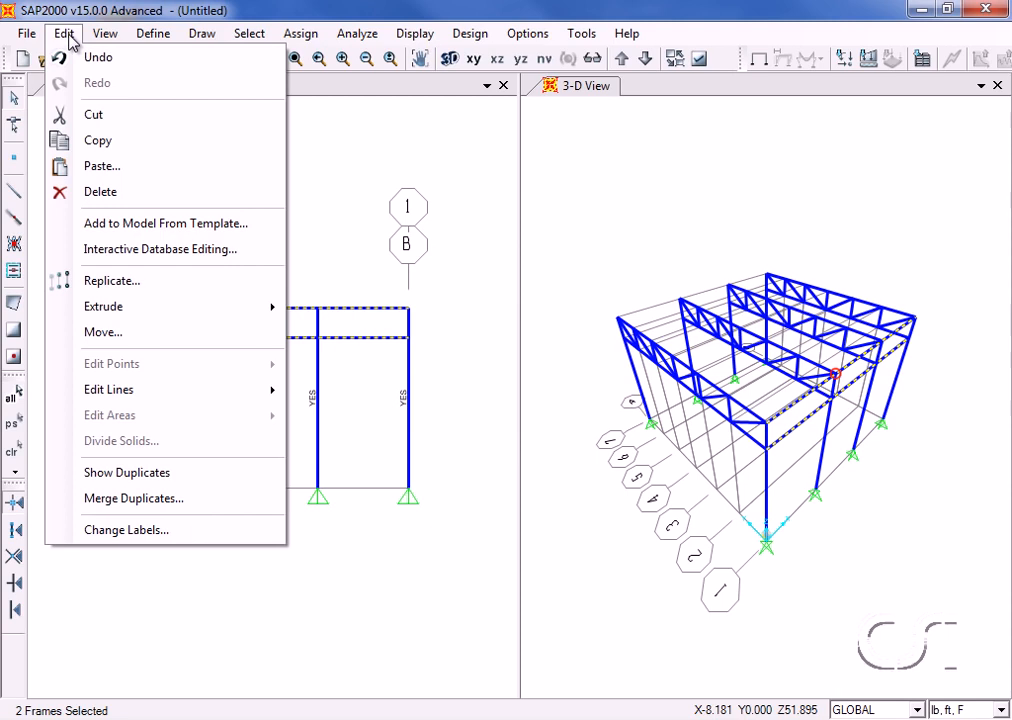
click(137, 285)
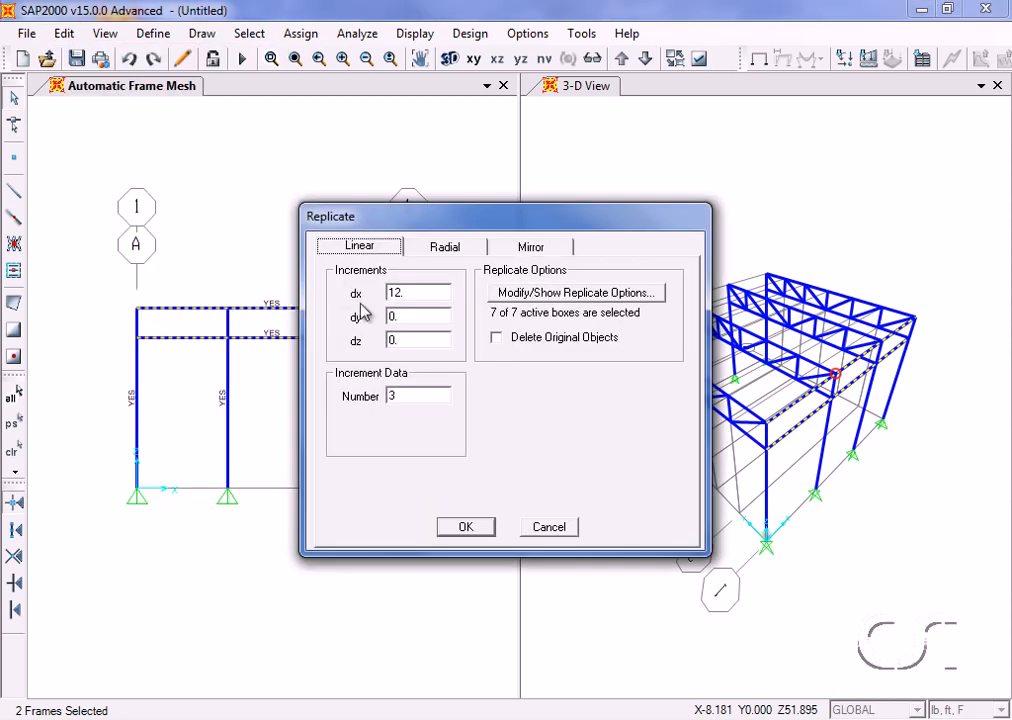
double_click(401, 292)
text(0)
double_click(402, 315)
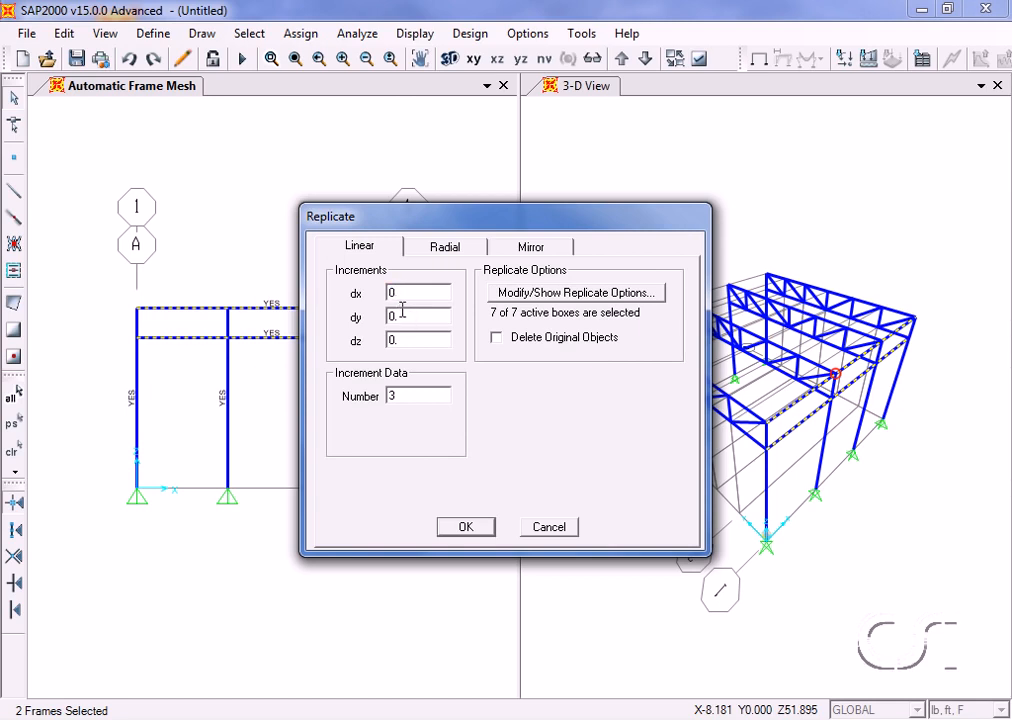
text(36)
double_click(401, 395)
text(1)
click(470, 528)
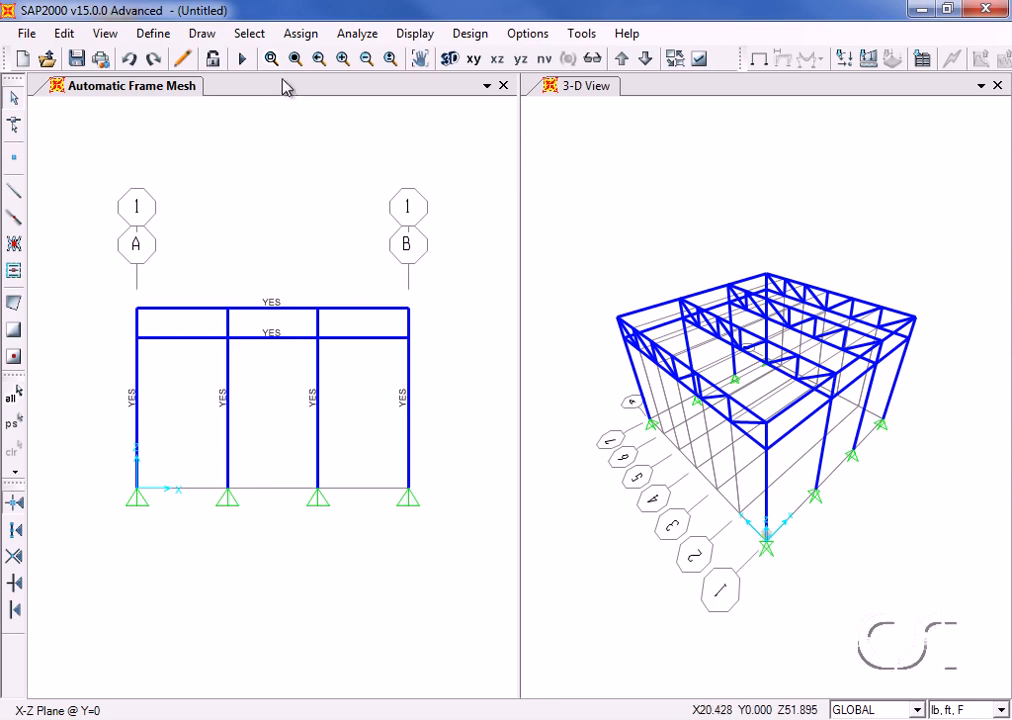
Clear the display of assigns and set the 2D view to the X-Y plane at Z = 24.
click(302, 35)
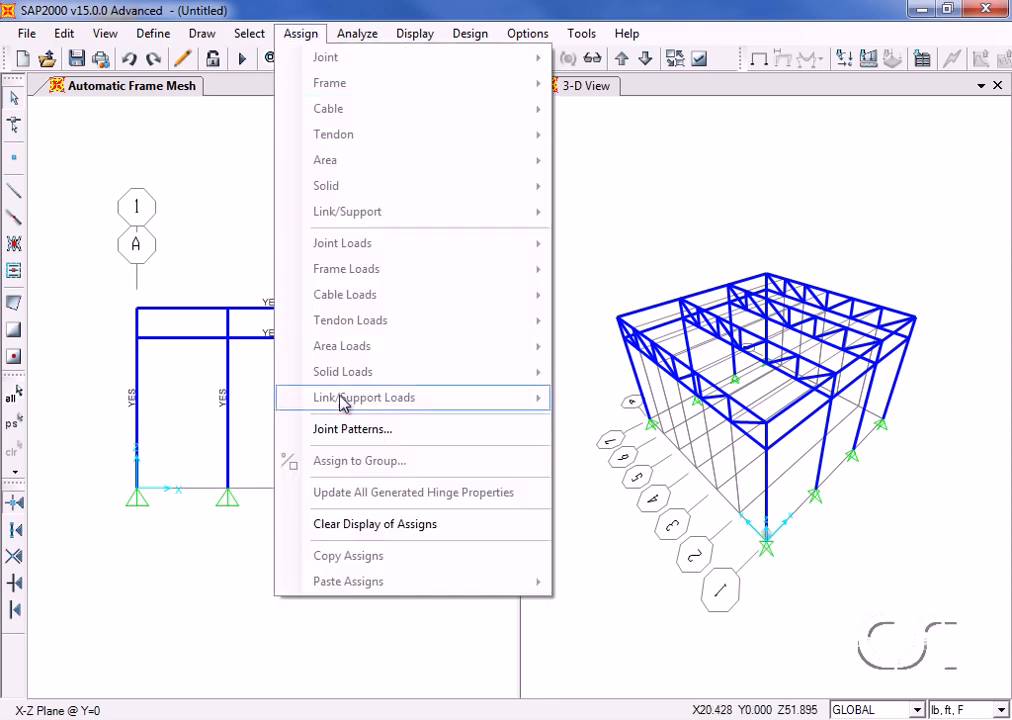
click(363, 528)
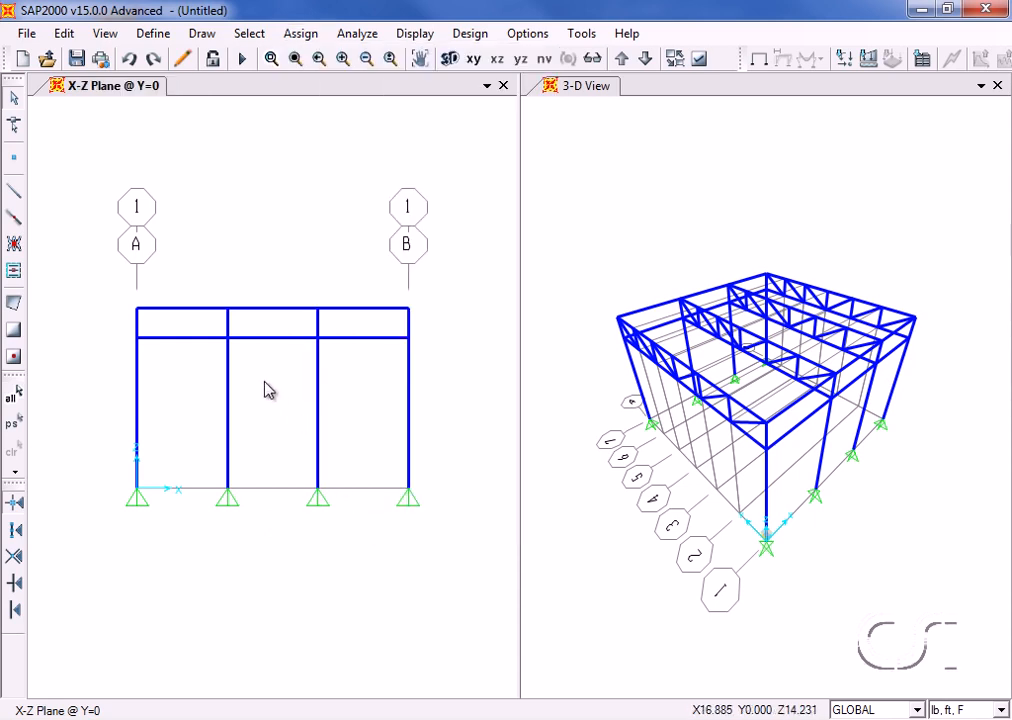
click(104, 33)
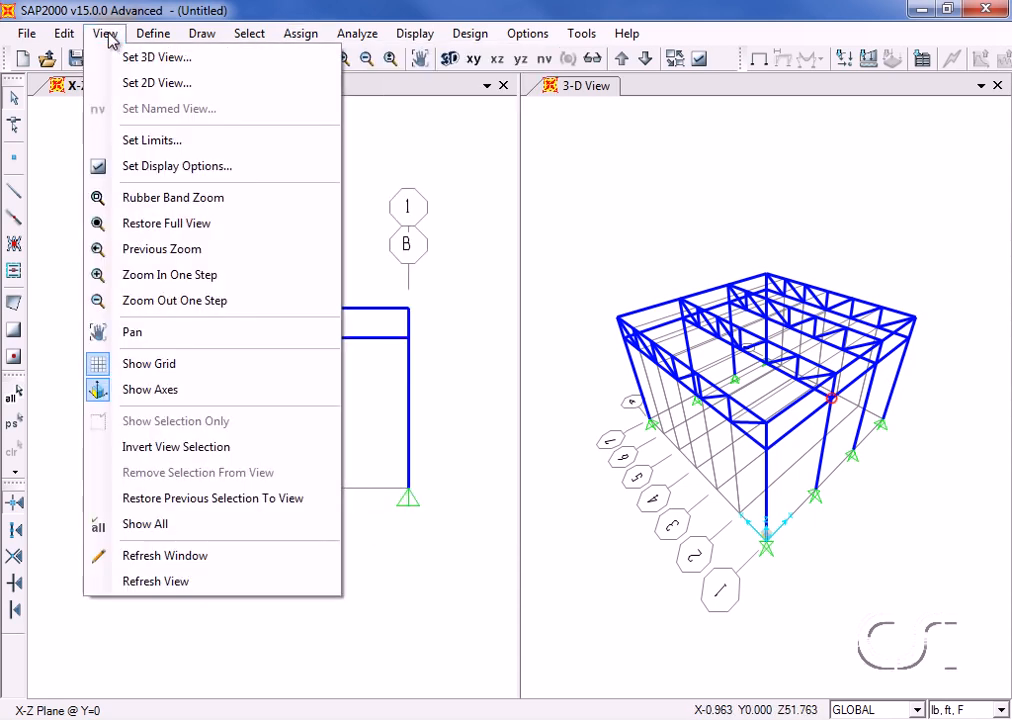
click(157, 84)
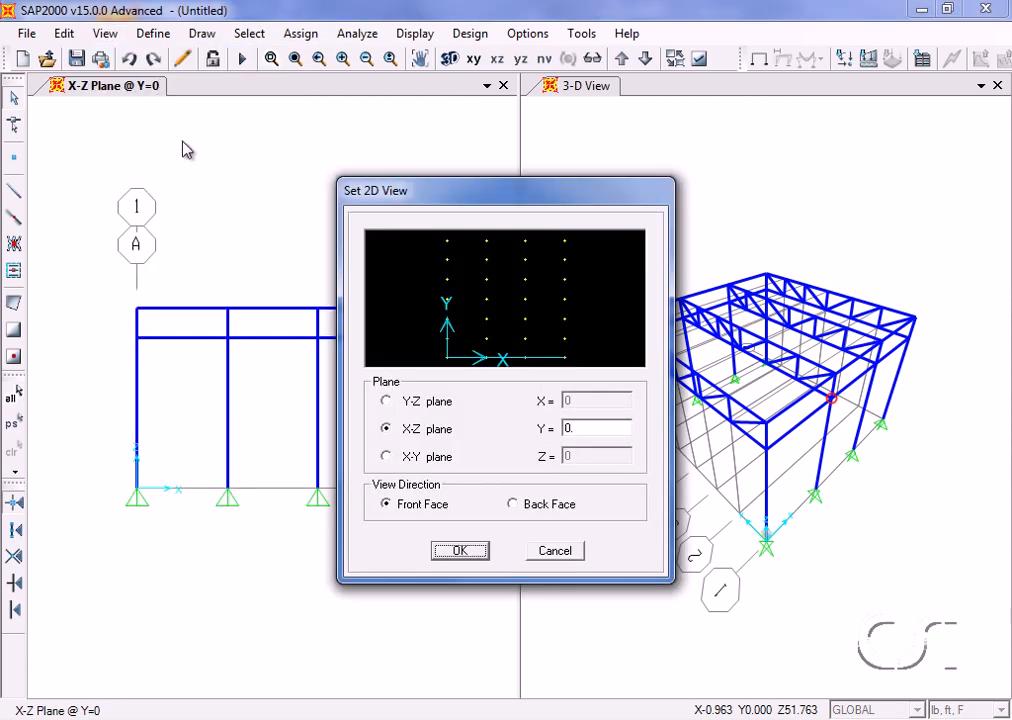
click(387, 456)
double_click(579, 456)
text(24)
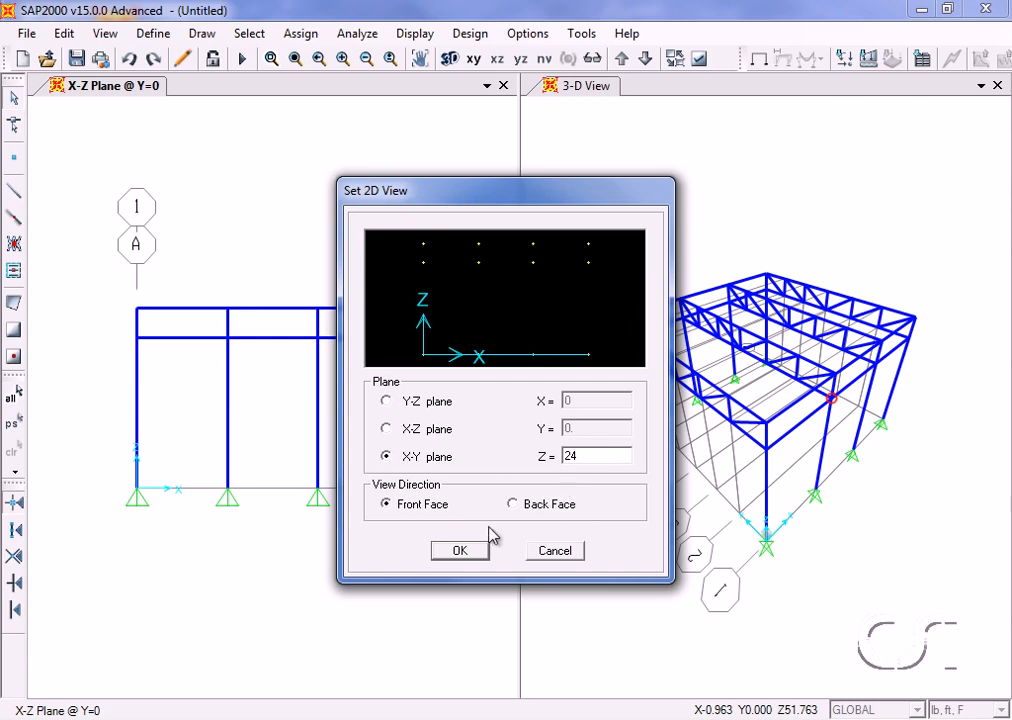
click(460, 550)
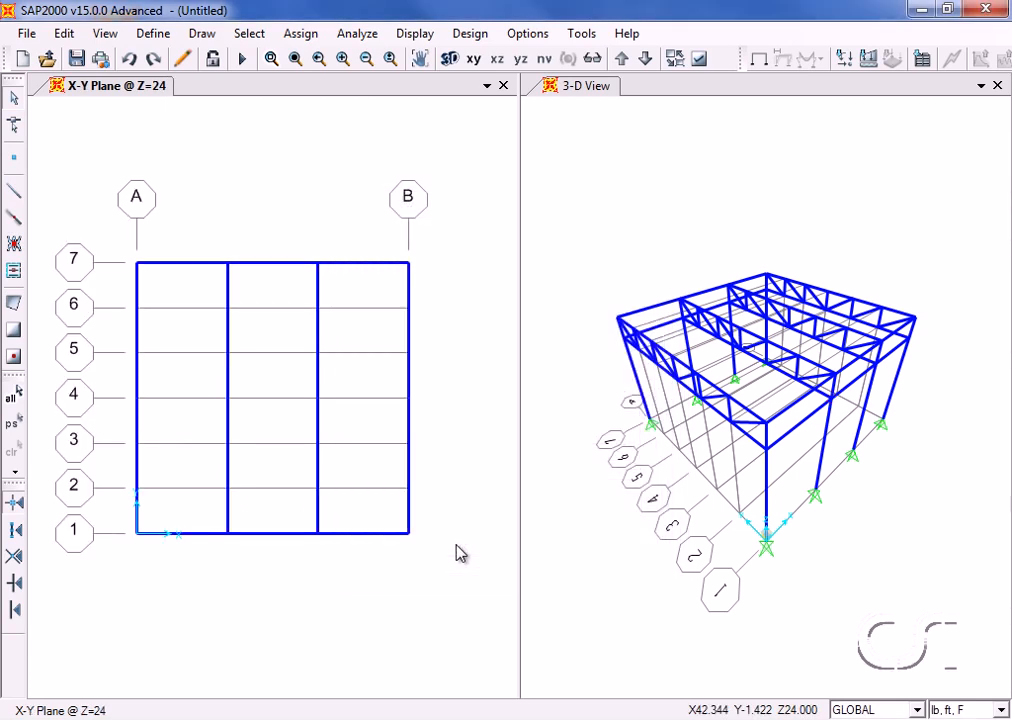
Add a new shell area section and name it ROOF.
click(155, 35)
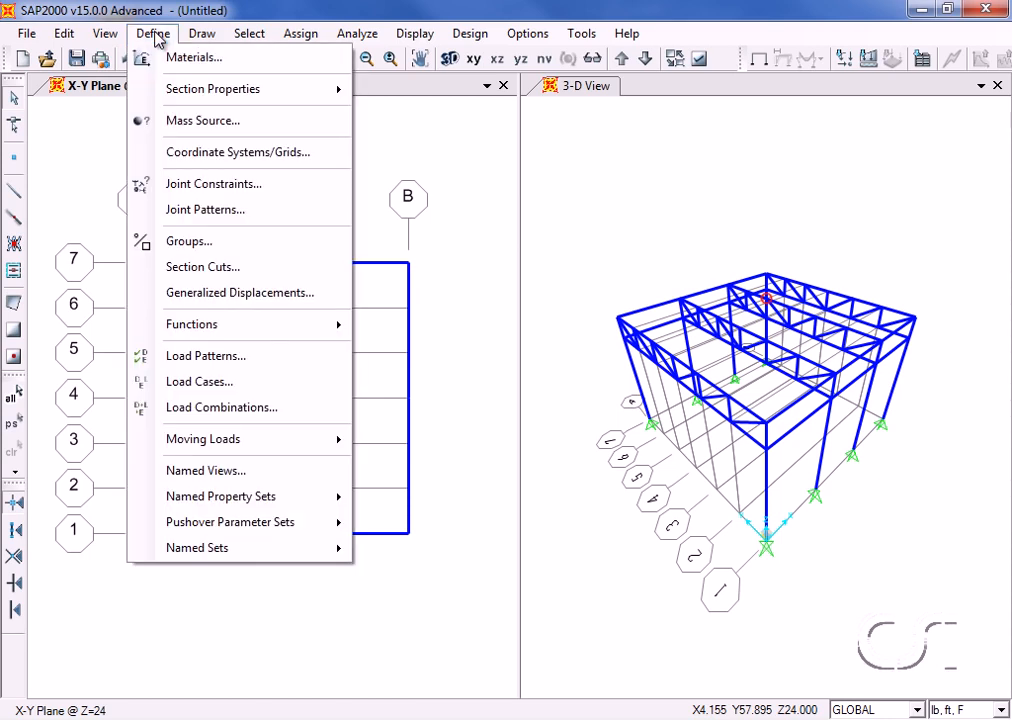
mouse_move(165, 89)
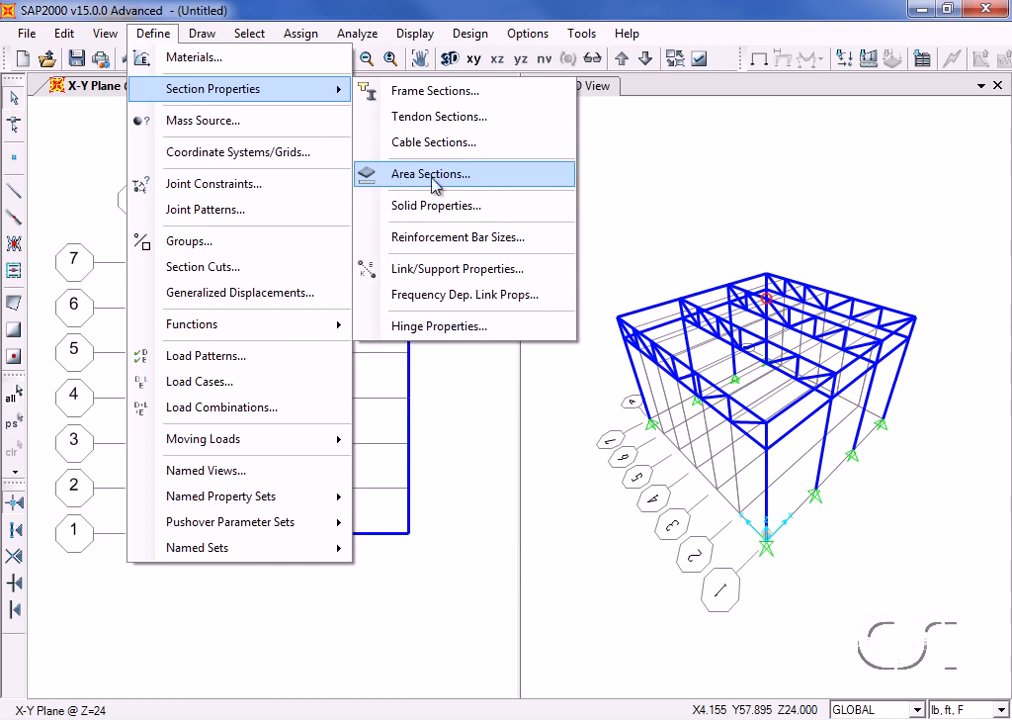
click(452, 176)
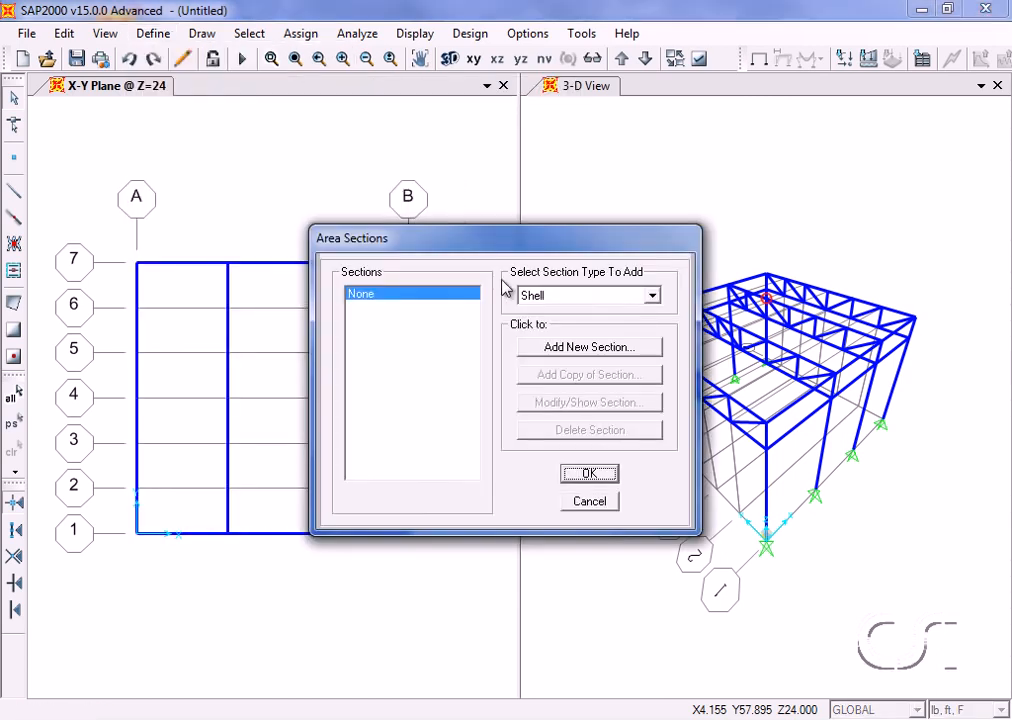
click(580, 350)
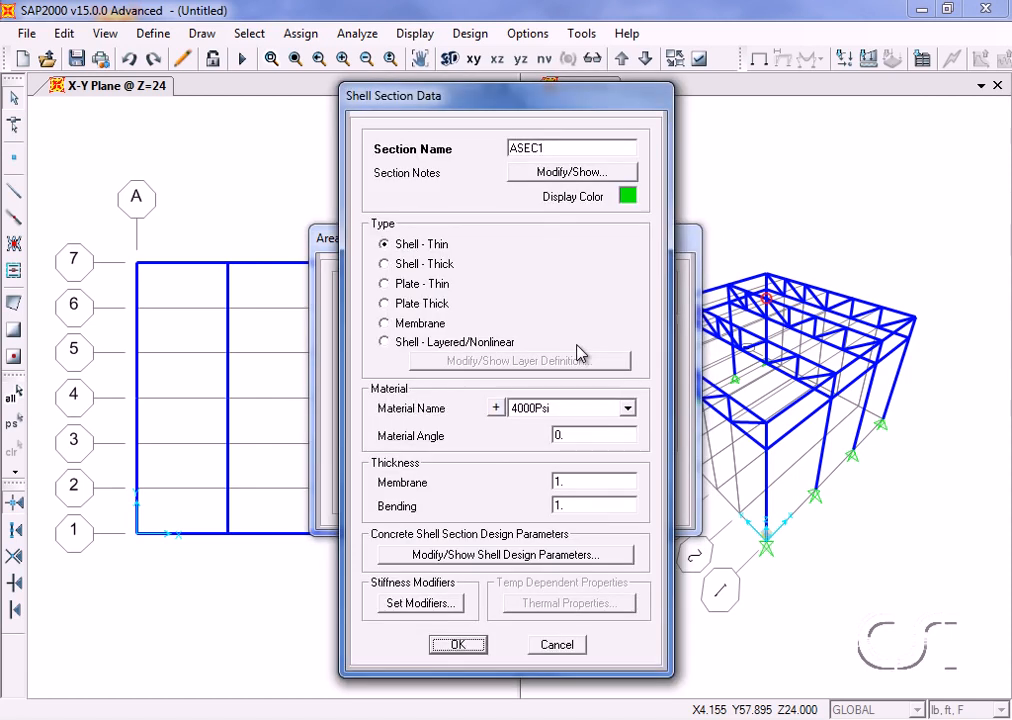
double_click(546, 148)
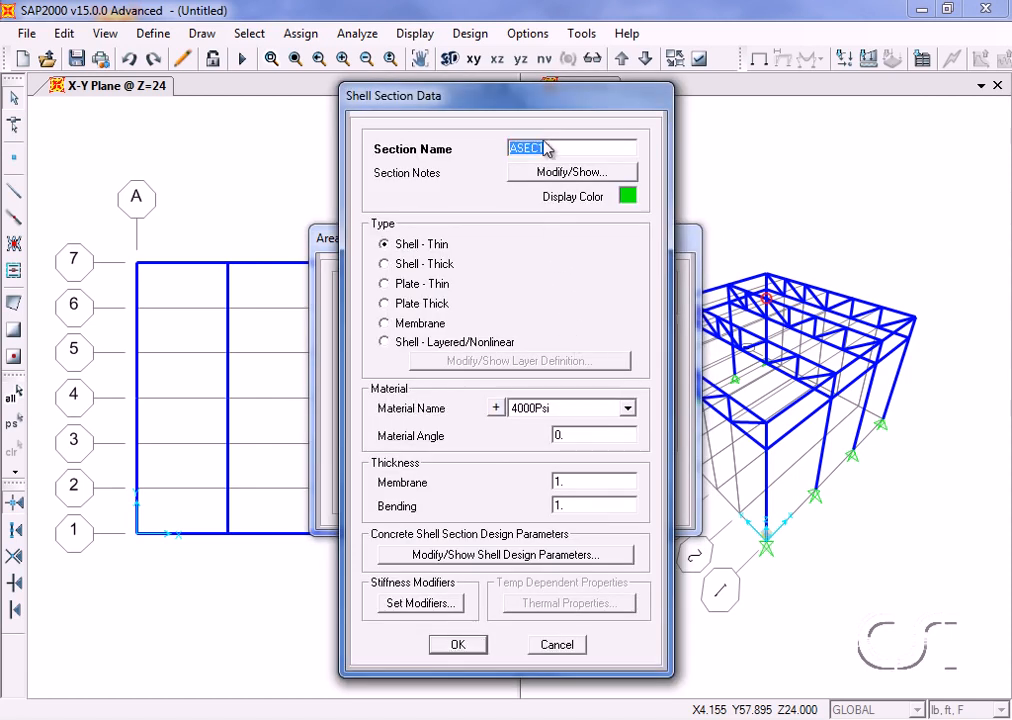
text(ROOF)
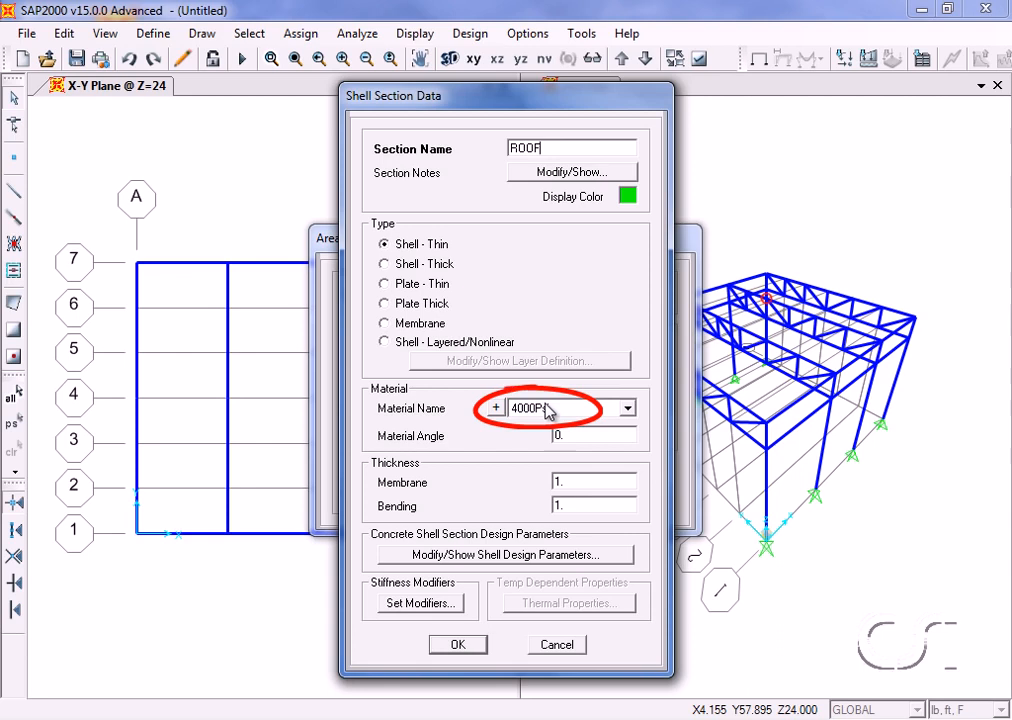
Set both the membrane and bending thickness of the ROOF shell section to 5 in and accept the section definition.
click(574, 480)
text(5in)
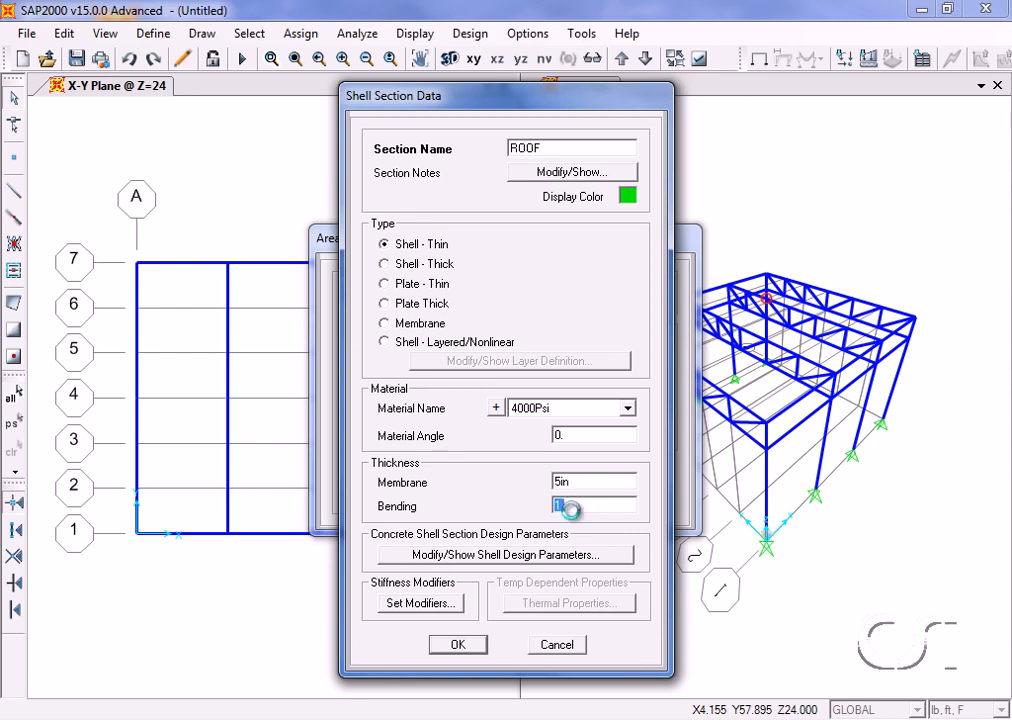
click(573, 508)
text(5in)
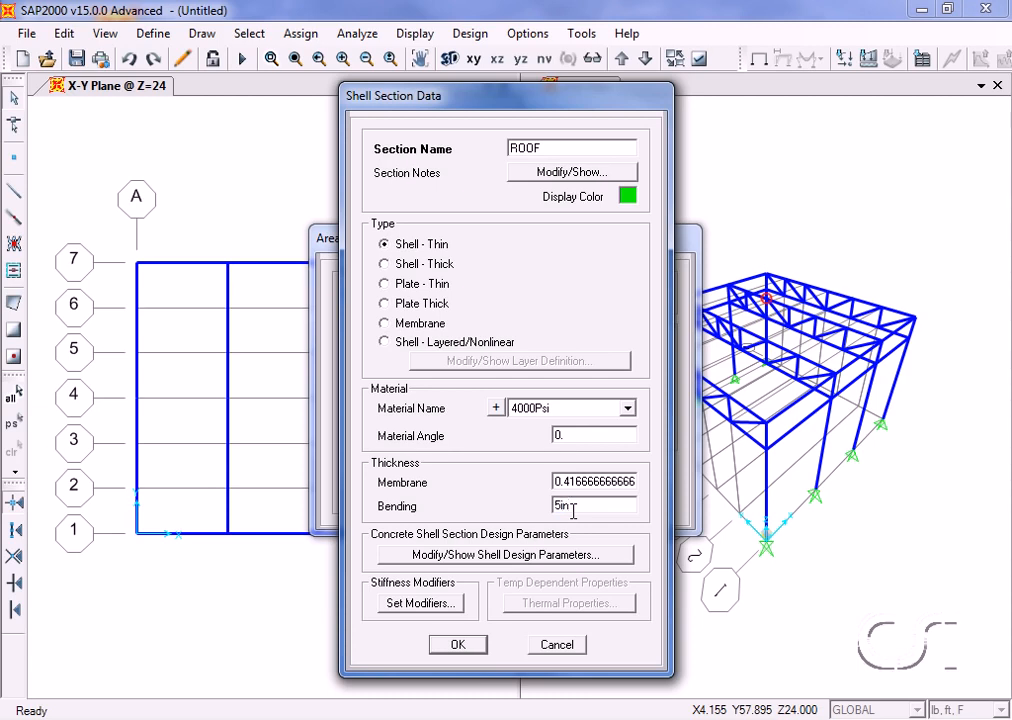
click(459, 645)
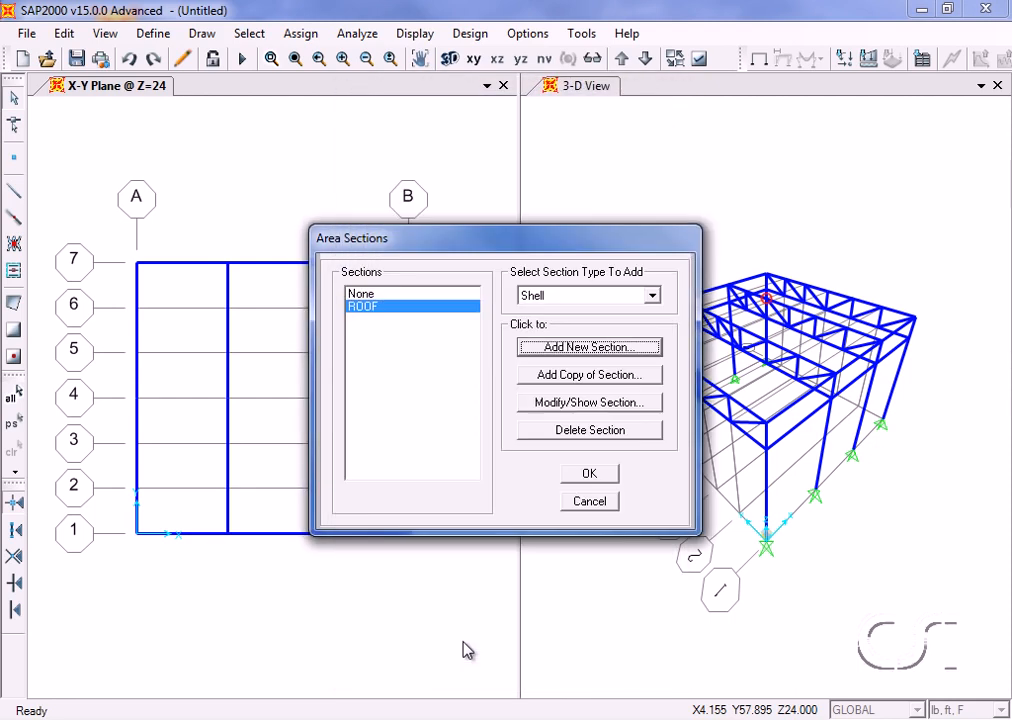
click(590, 474)
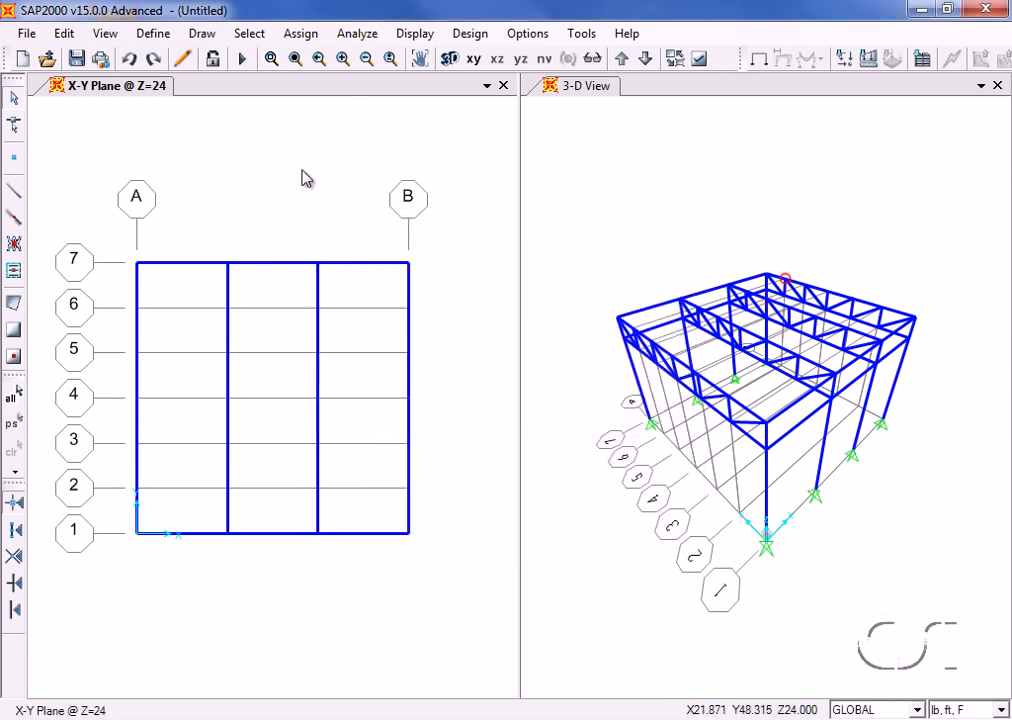
Draw a four-cornered poly area with the ROOF section in the first bay from grid line A, between grid lines 1 and 4.
click(204, 34)
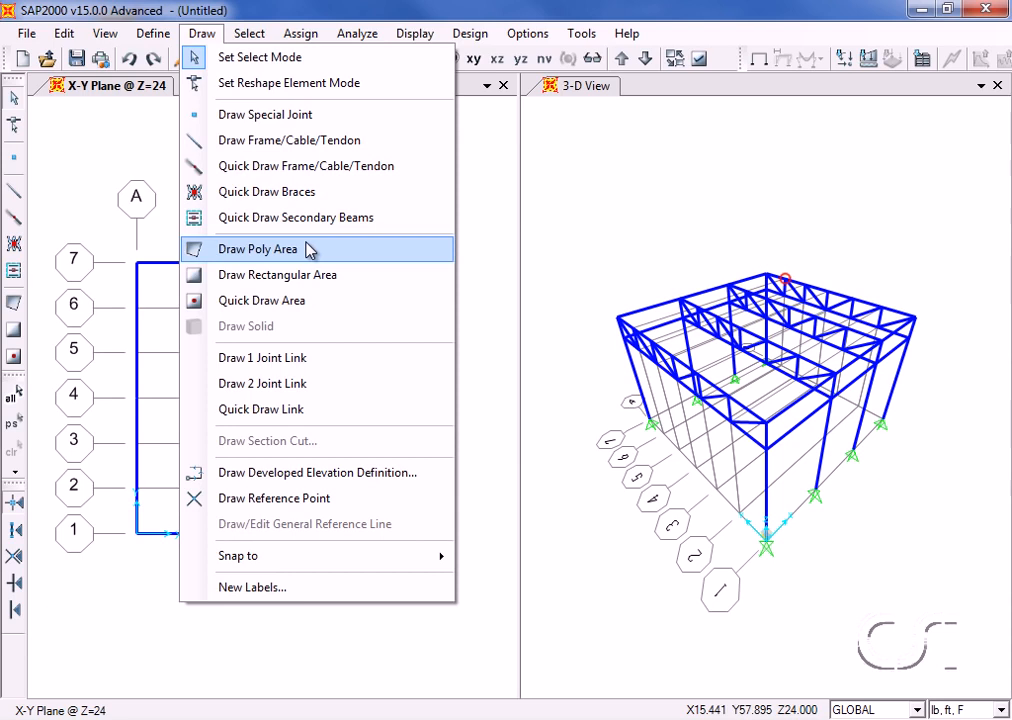
click(308, 250)
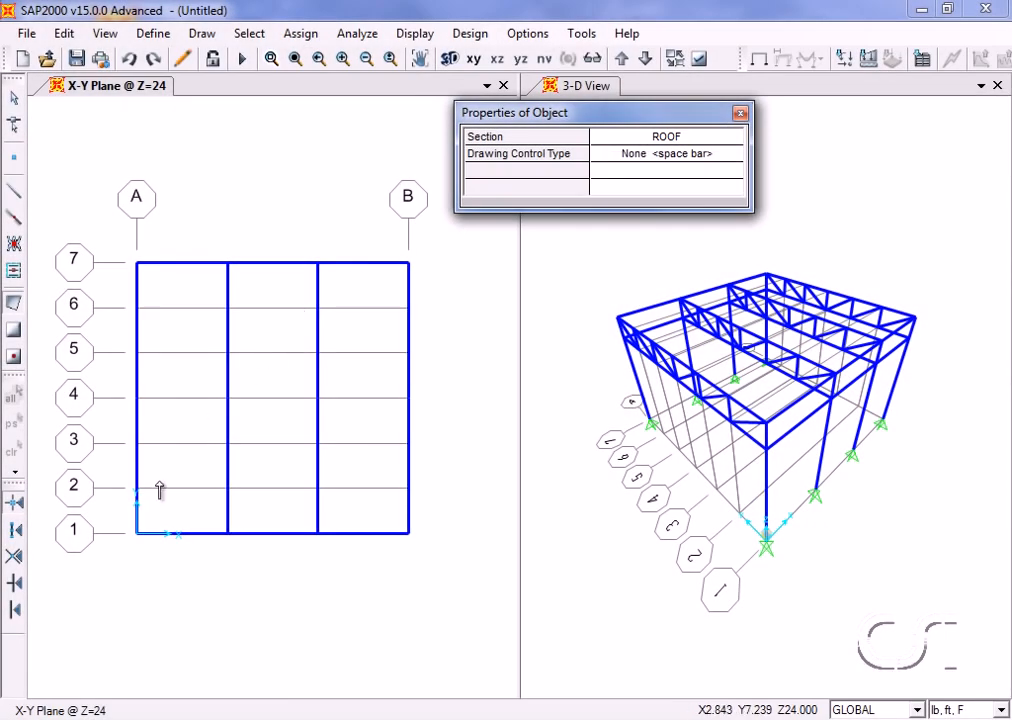
click(136, 532)
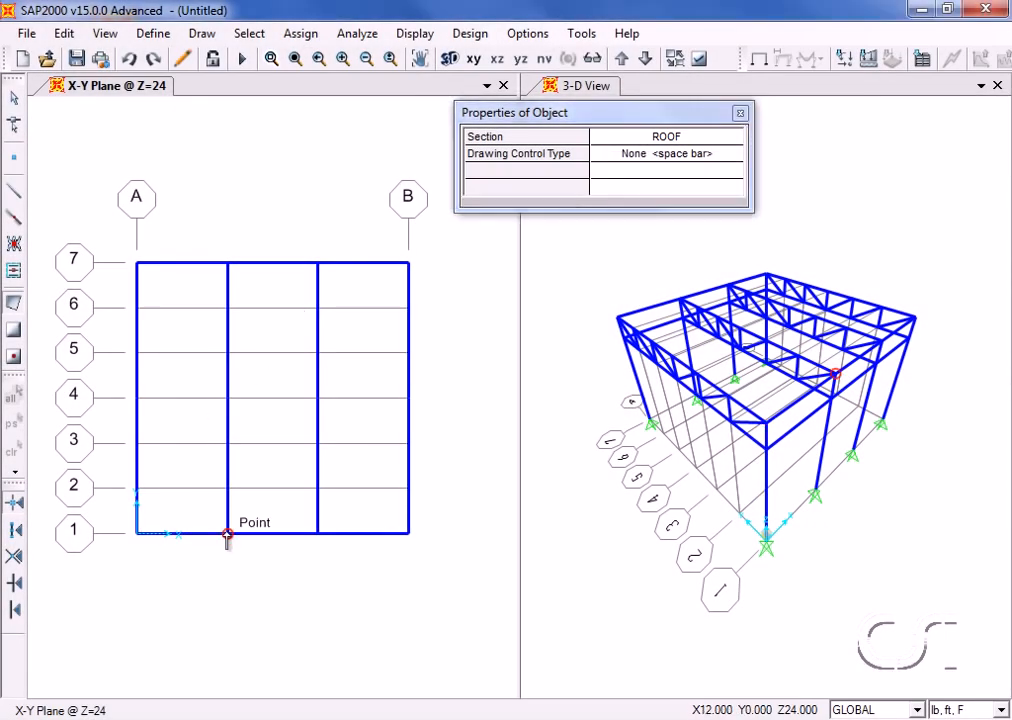
click(228, 398)
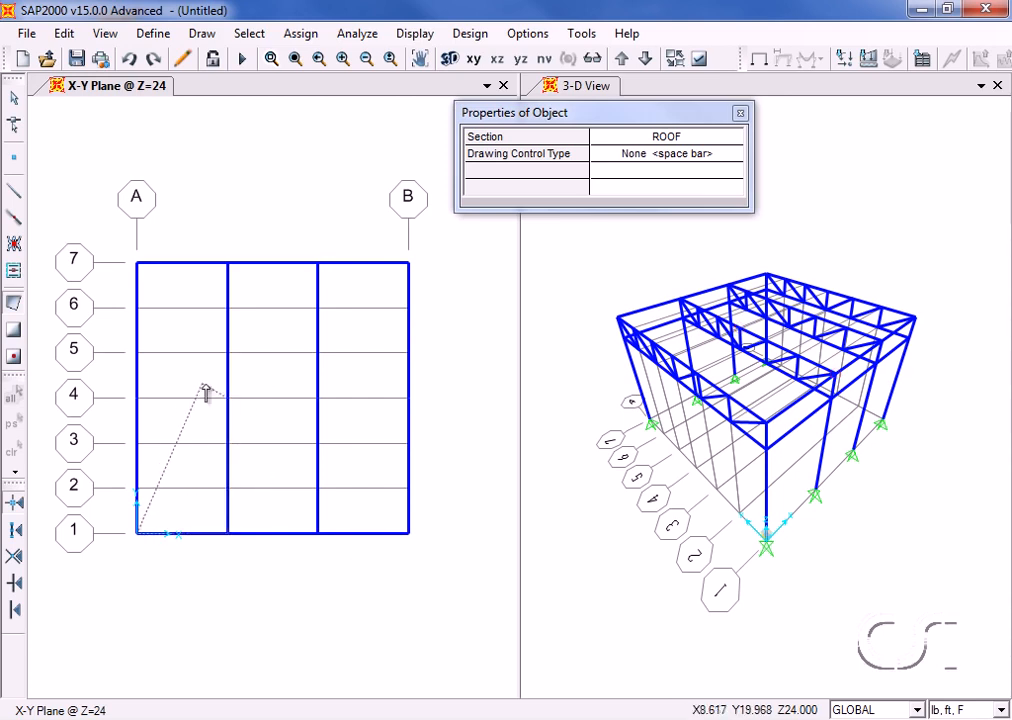
click(138, 398)
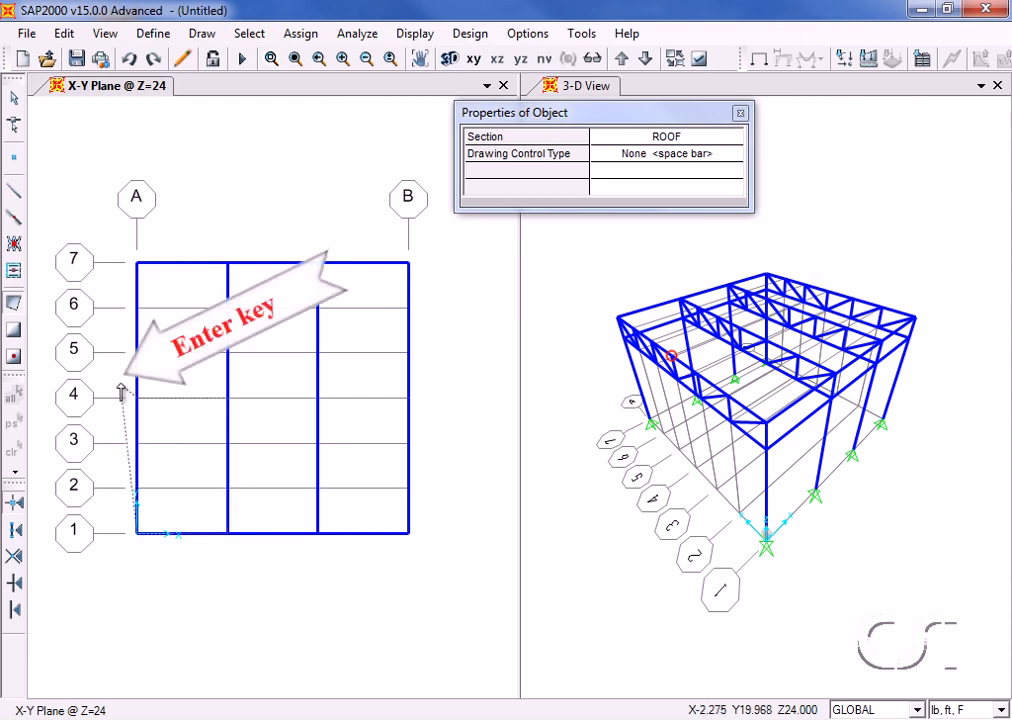
key(Return)
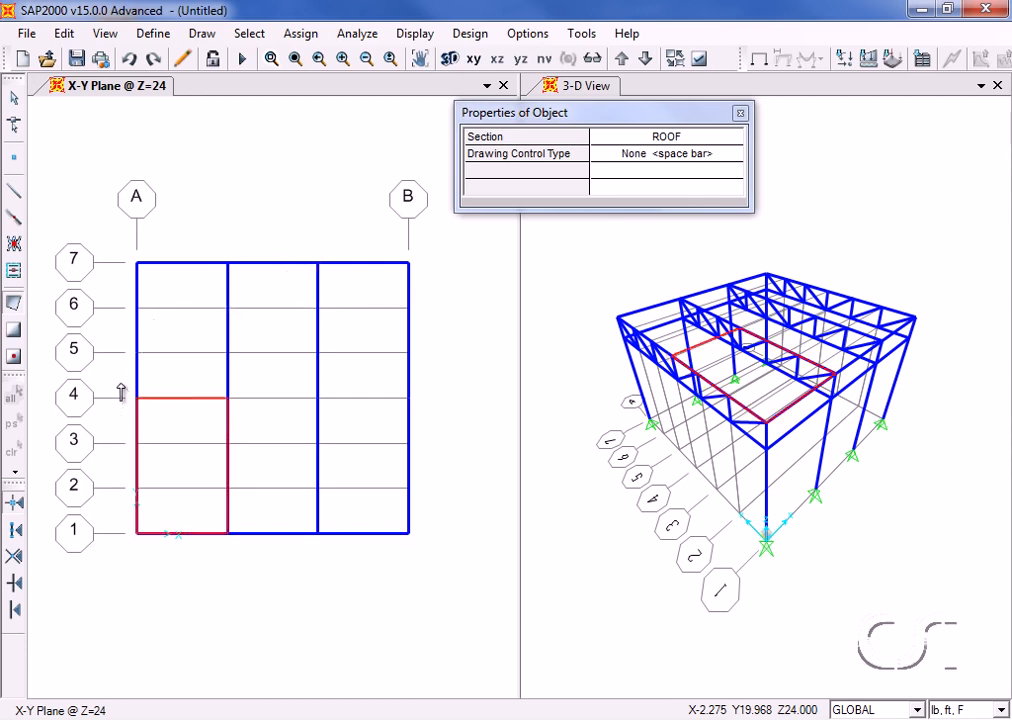
click(14, 104)
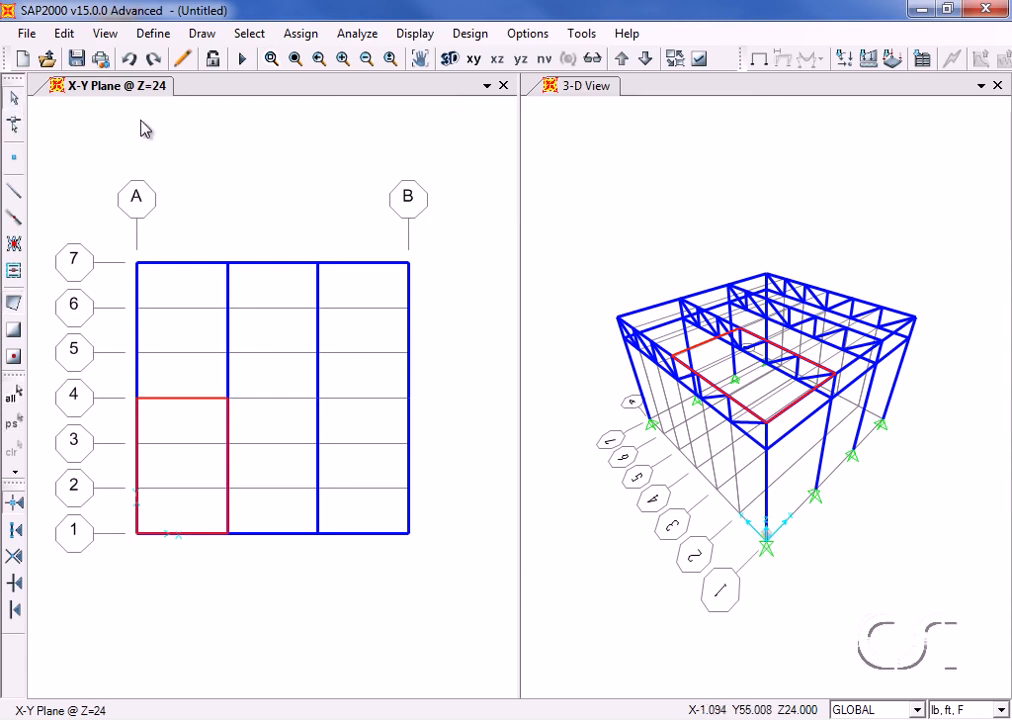
Turn on the Fill Objects display option and apply it to all windows.
click(699, 63)
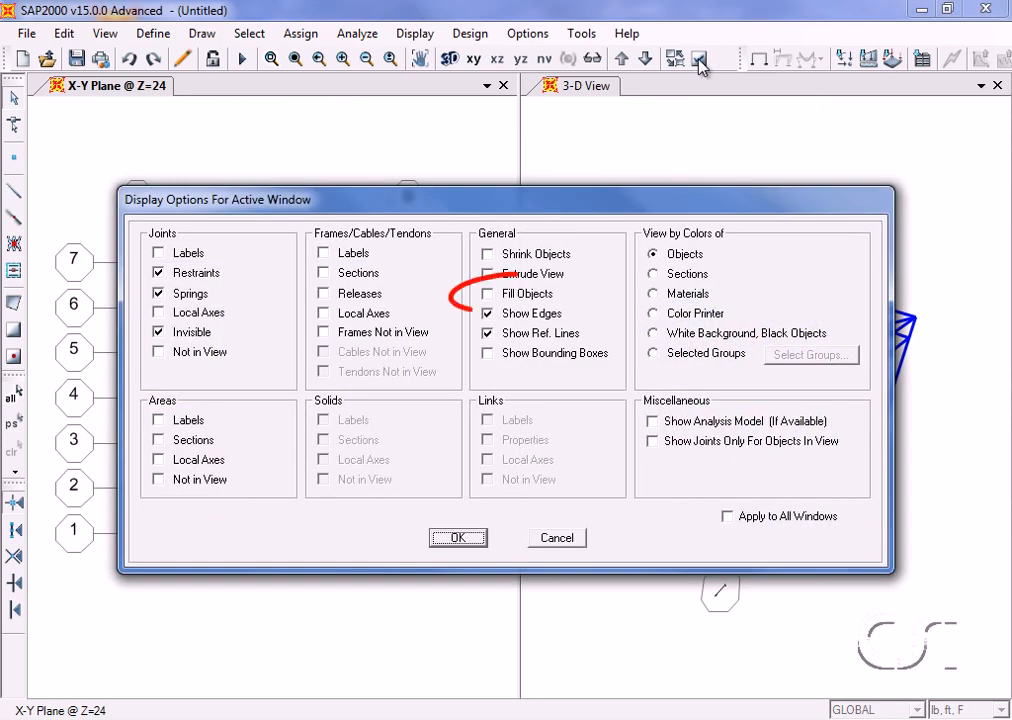
click(502, 297)
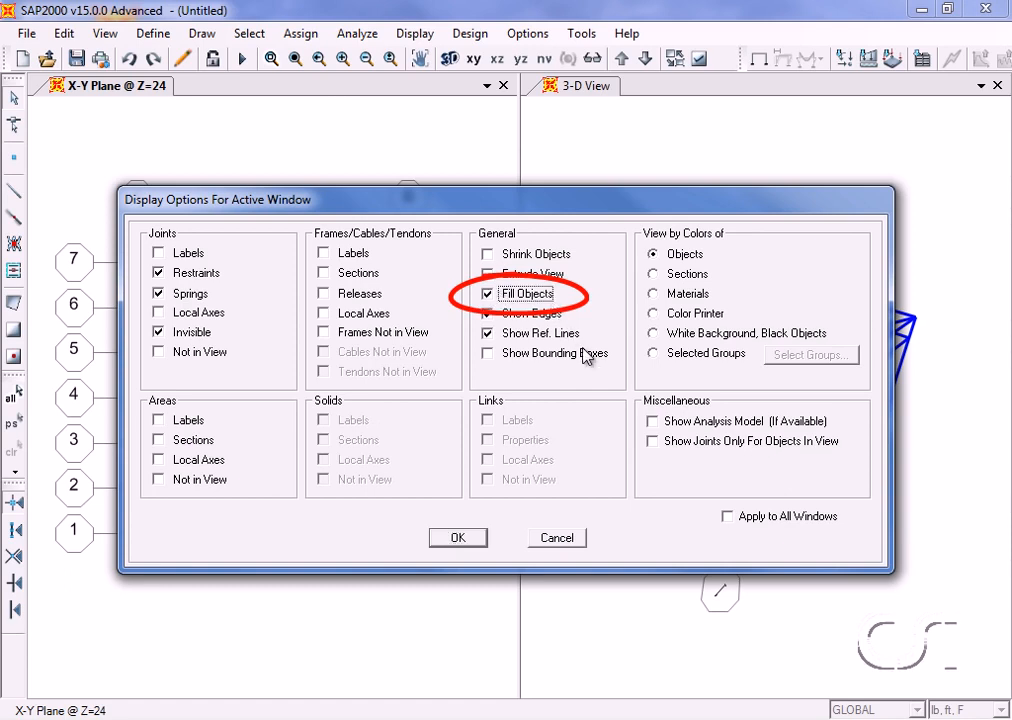
click(728, 518)
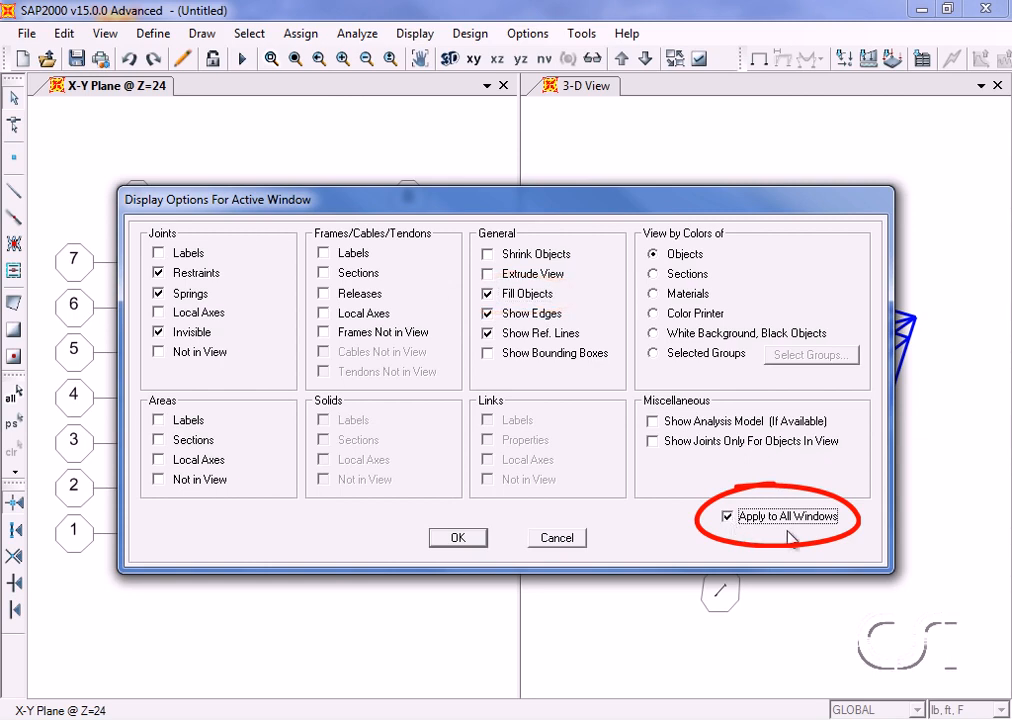
click(456, 540)
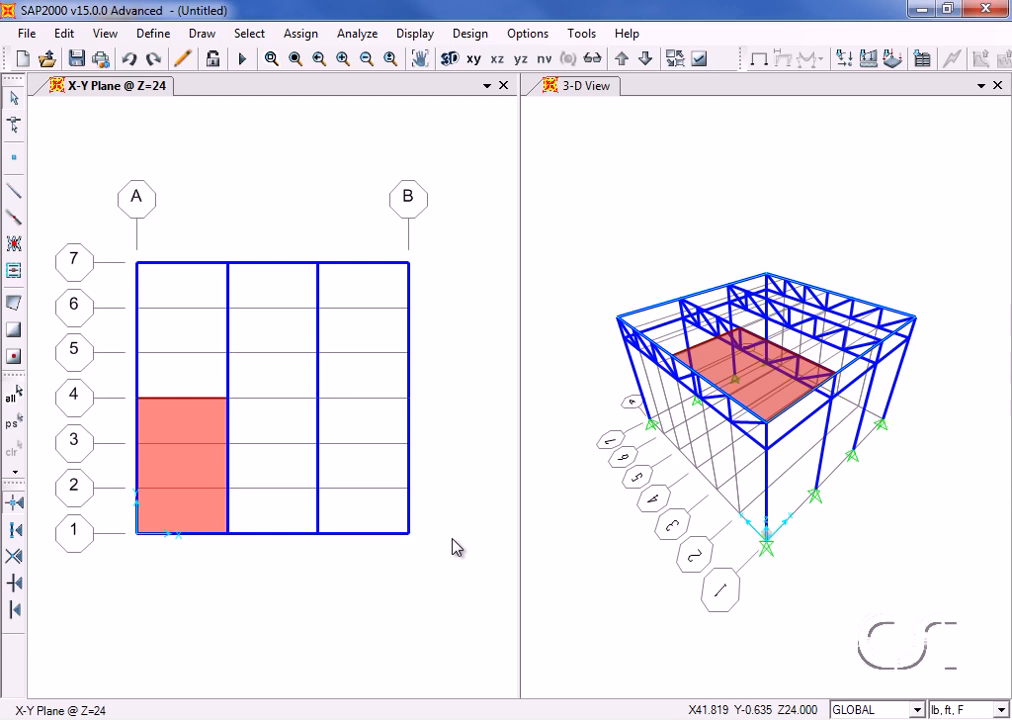
Hide the grid lines in the 3-D view.
click(590, 252)
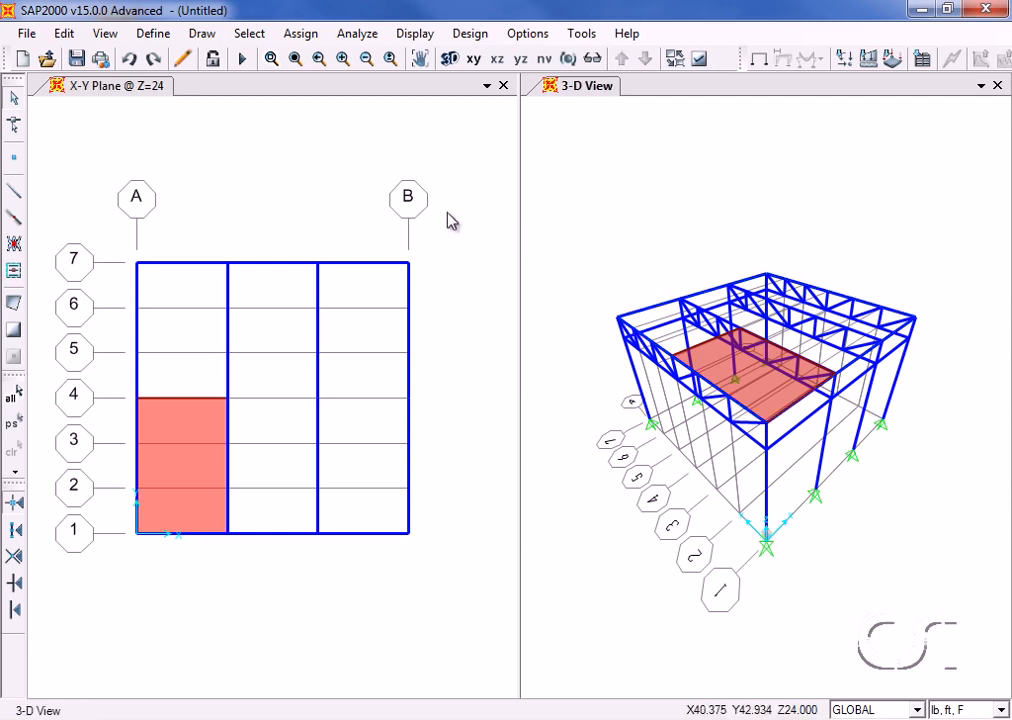
click(110, 33)
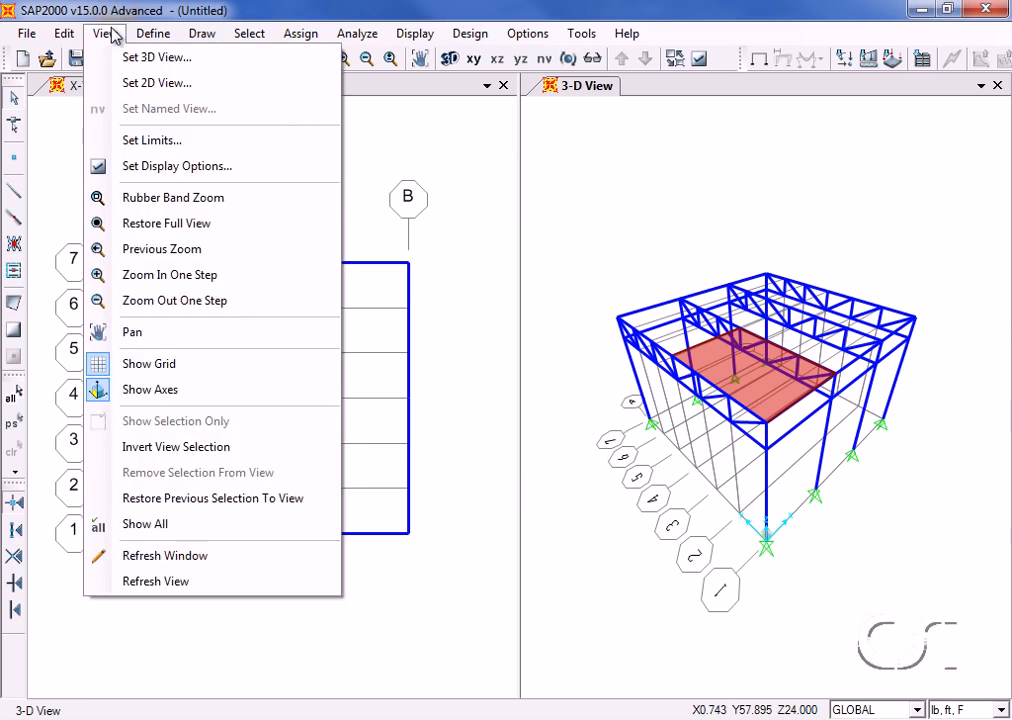
click(182, 366)
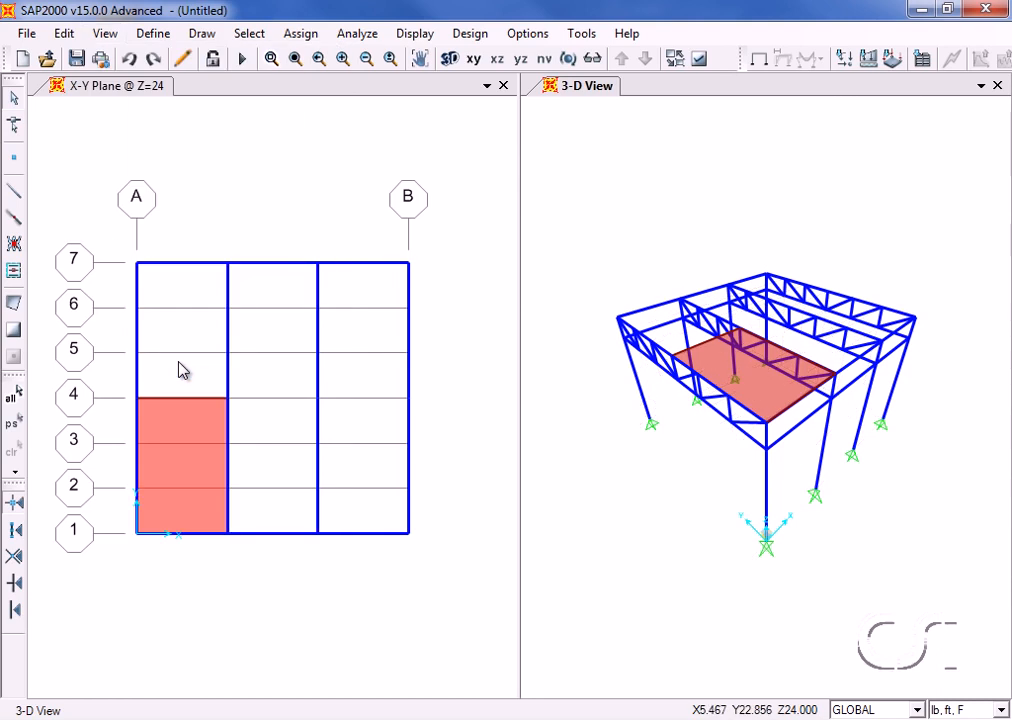
Assign automatic meshing to the roof area based on edge points, from both line-object intersections and point objects on its edges.
click(182, 370)
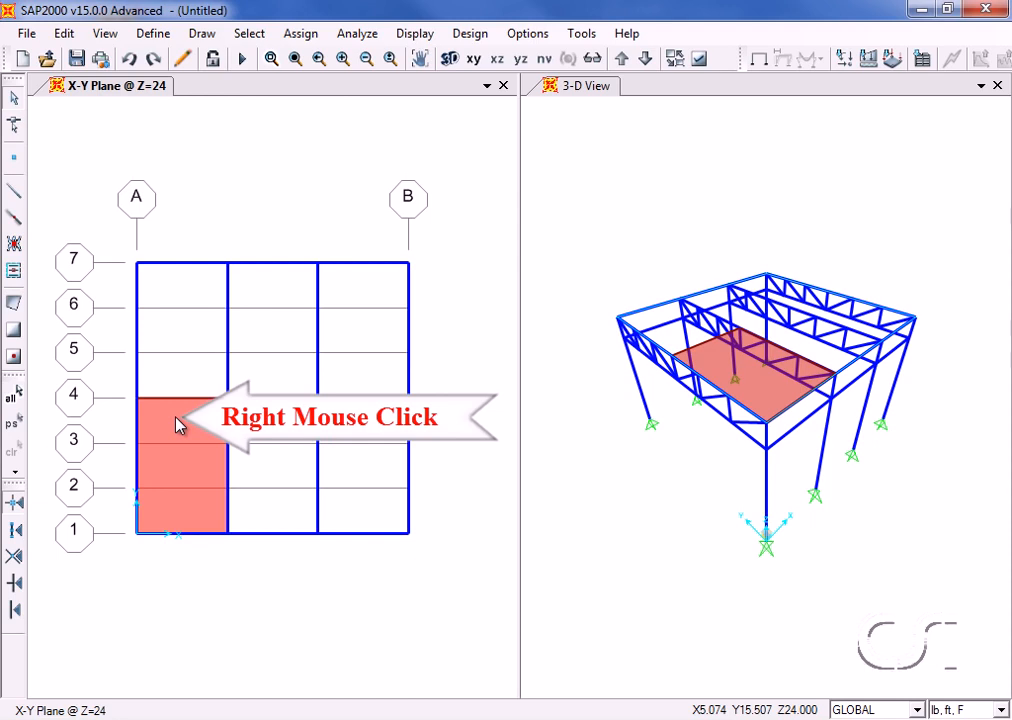
right_click(176, 425)
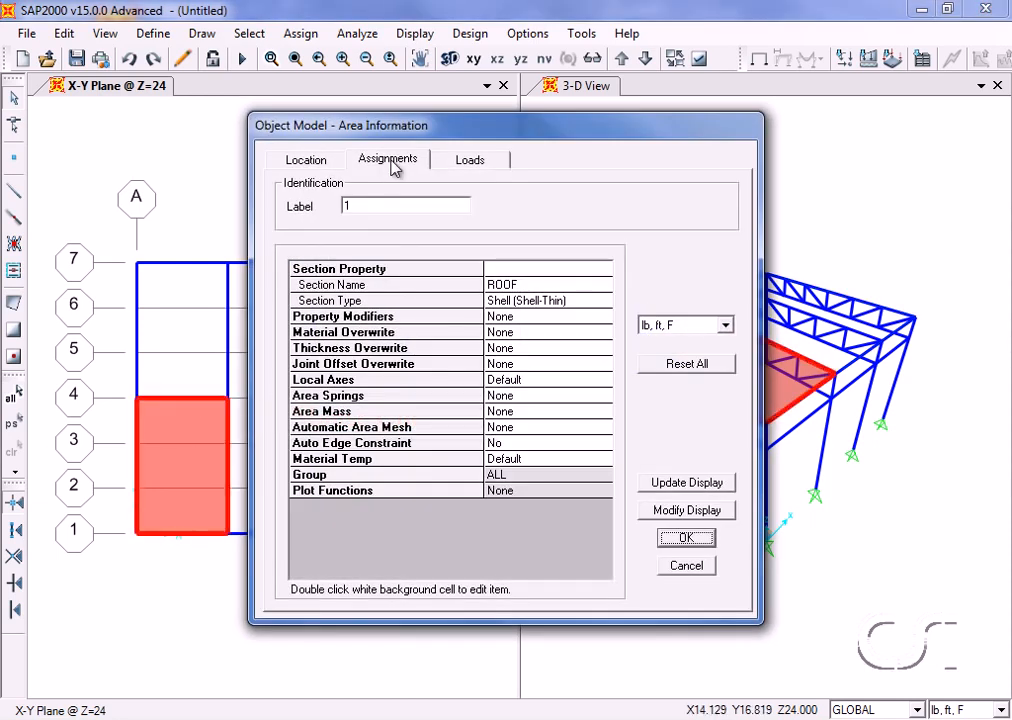
click(458, 162)
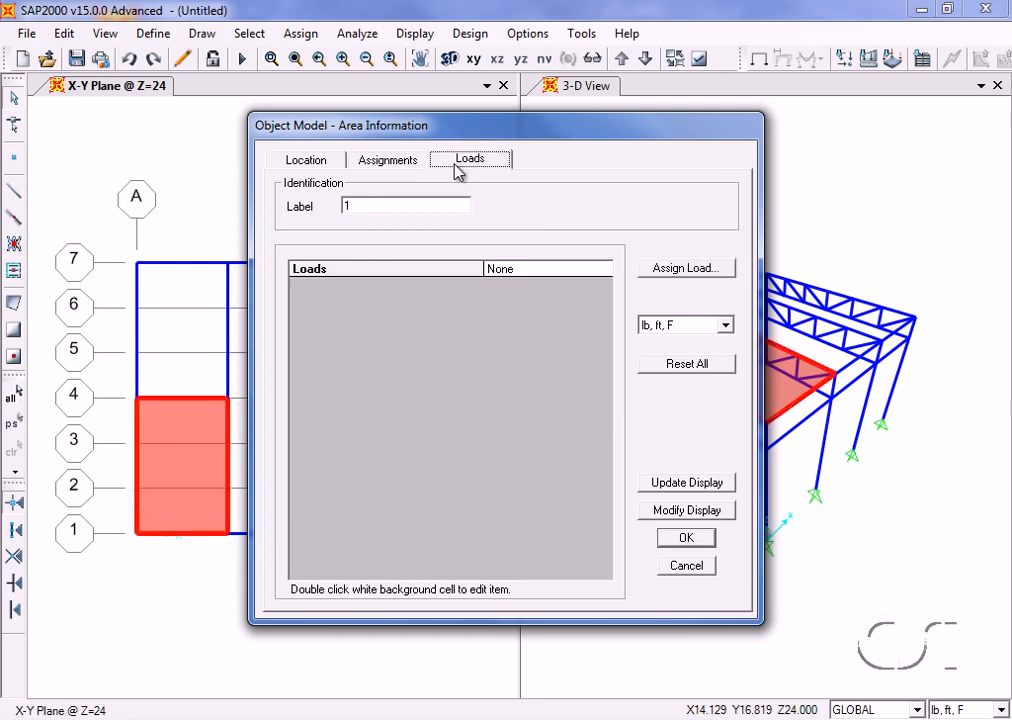
click(396, 161)
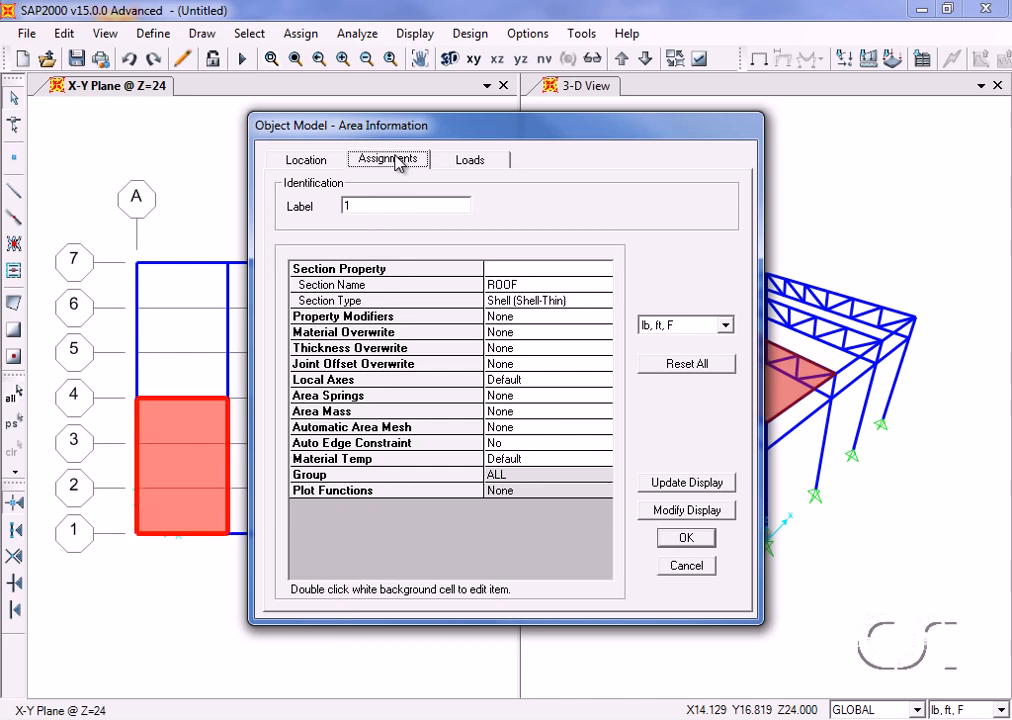
double_click(510, 434)
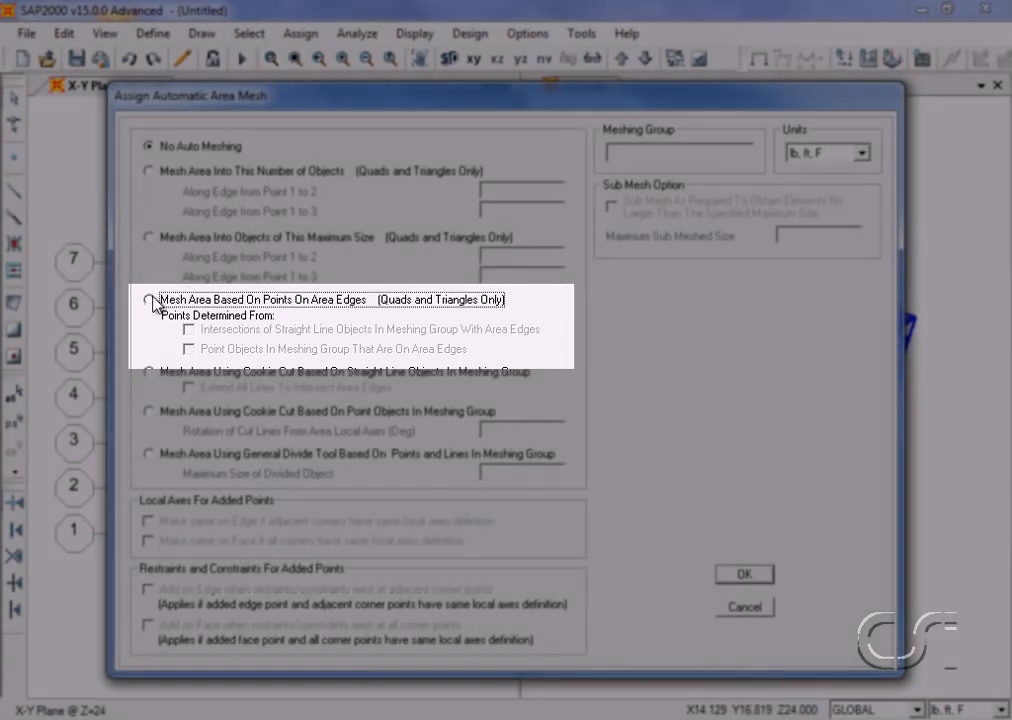
click(149, 300)
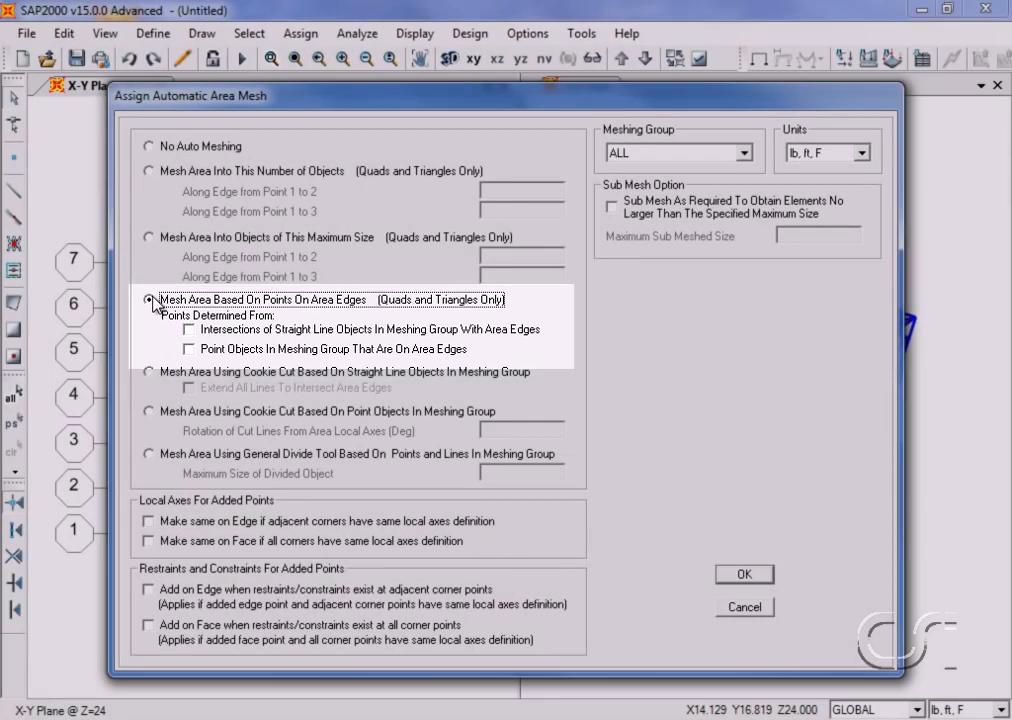
click(190, 332)
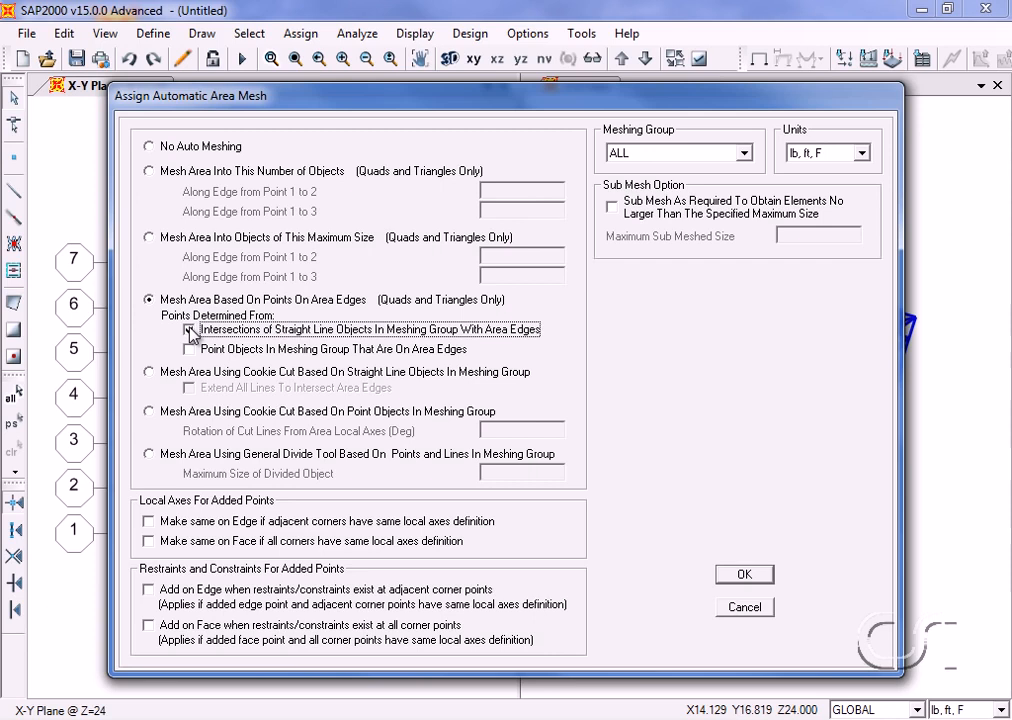
click(190, 350)
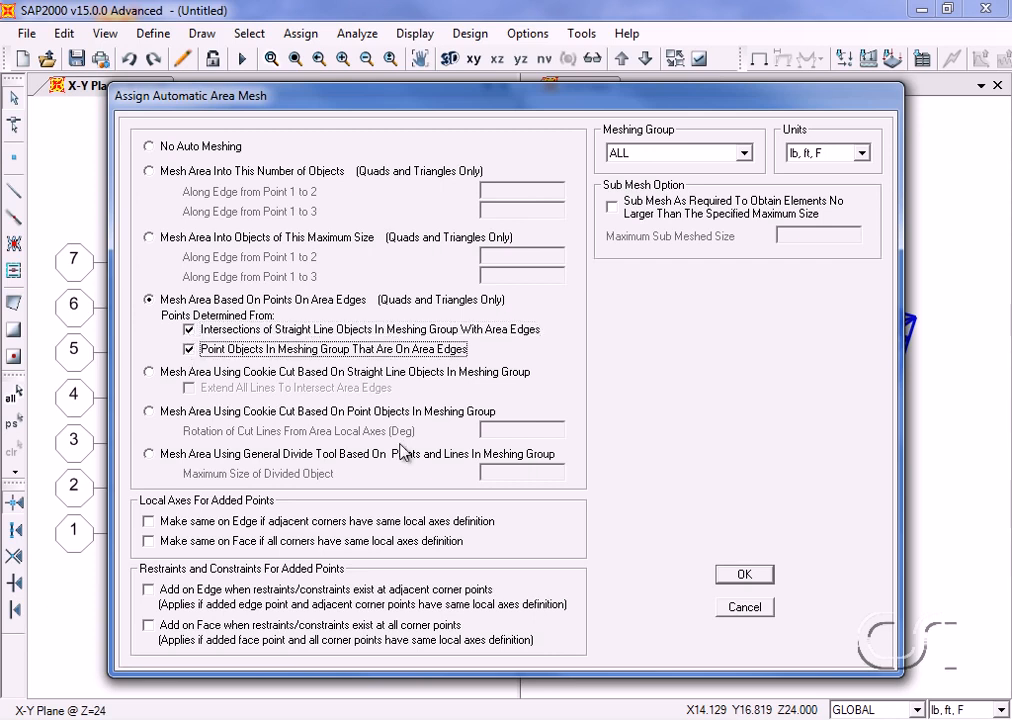
click(744, 576)
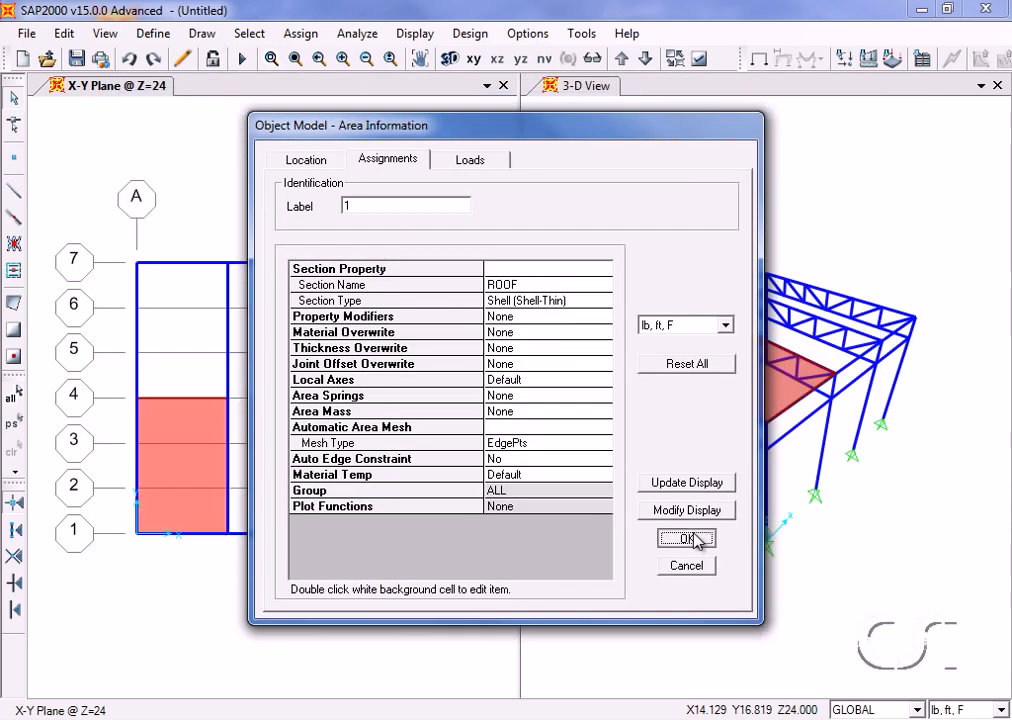
click(686, 538)
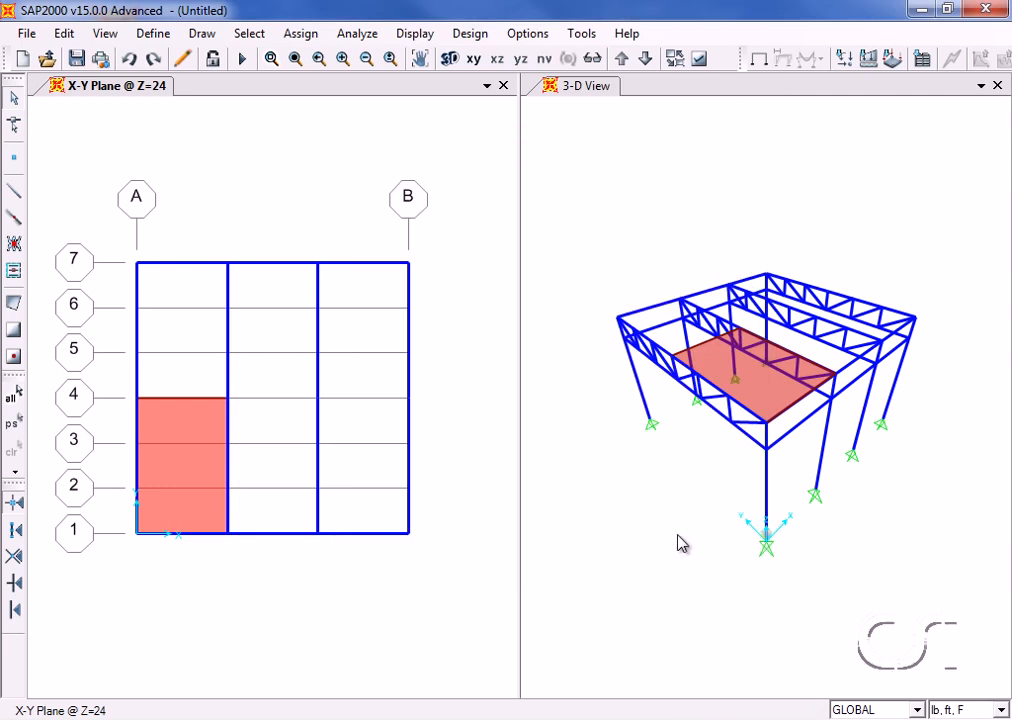
Replicate the roof area linearly with dx 12 ft, dy 0 and 2 copies.
click(196, 474)
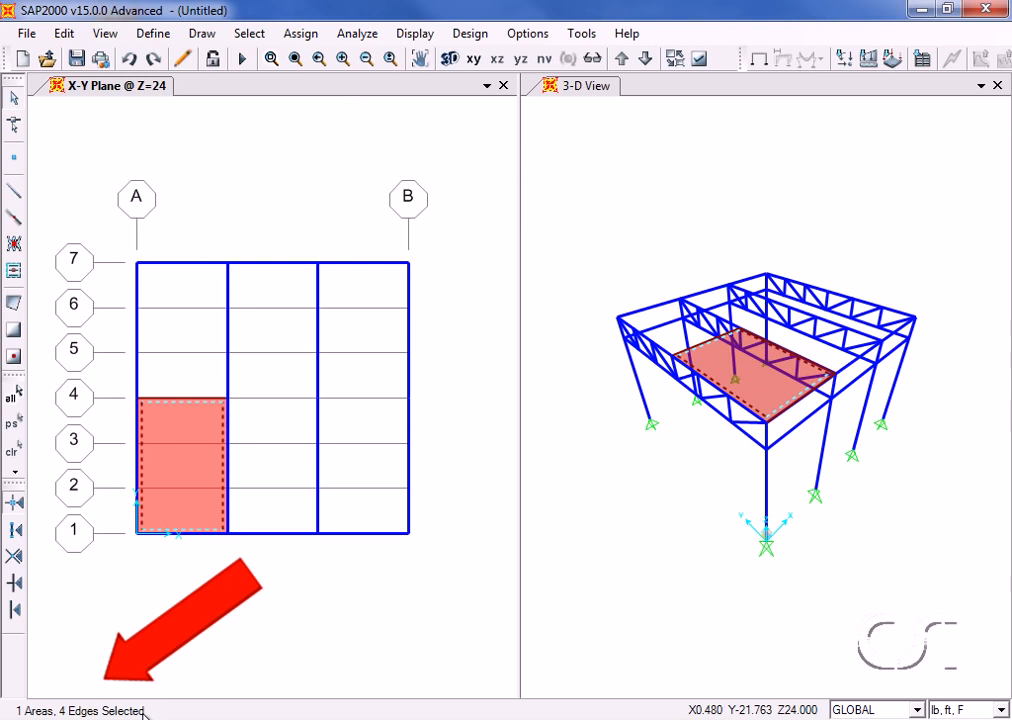
click(65, 34)
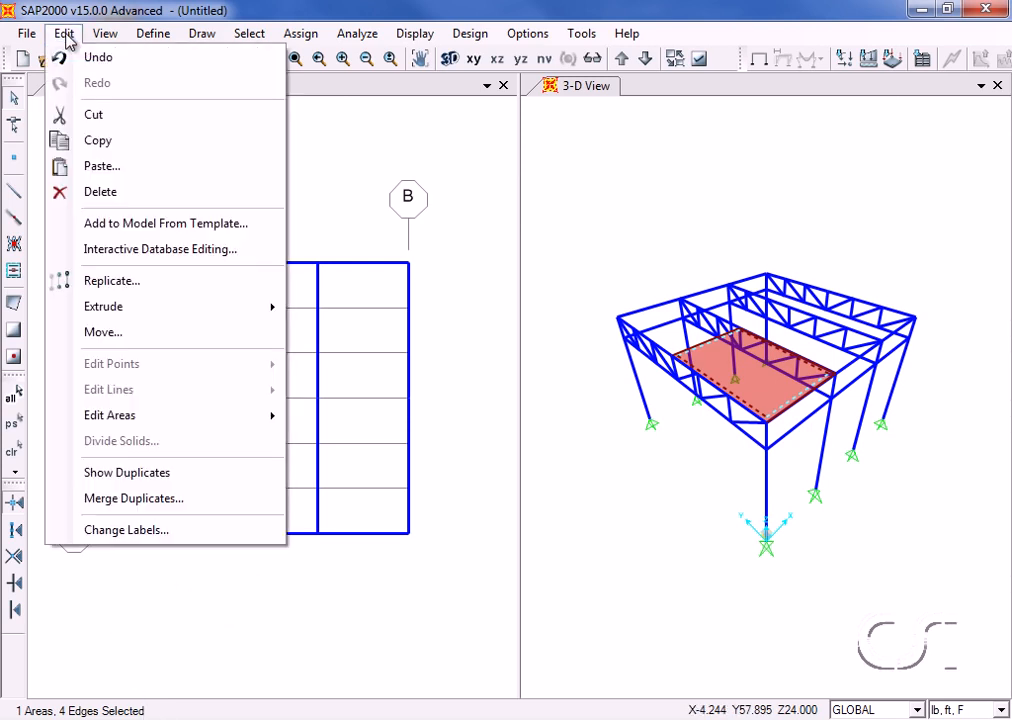
click(94, 284)
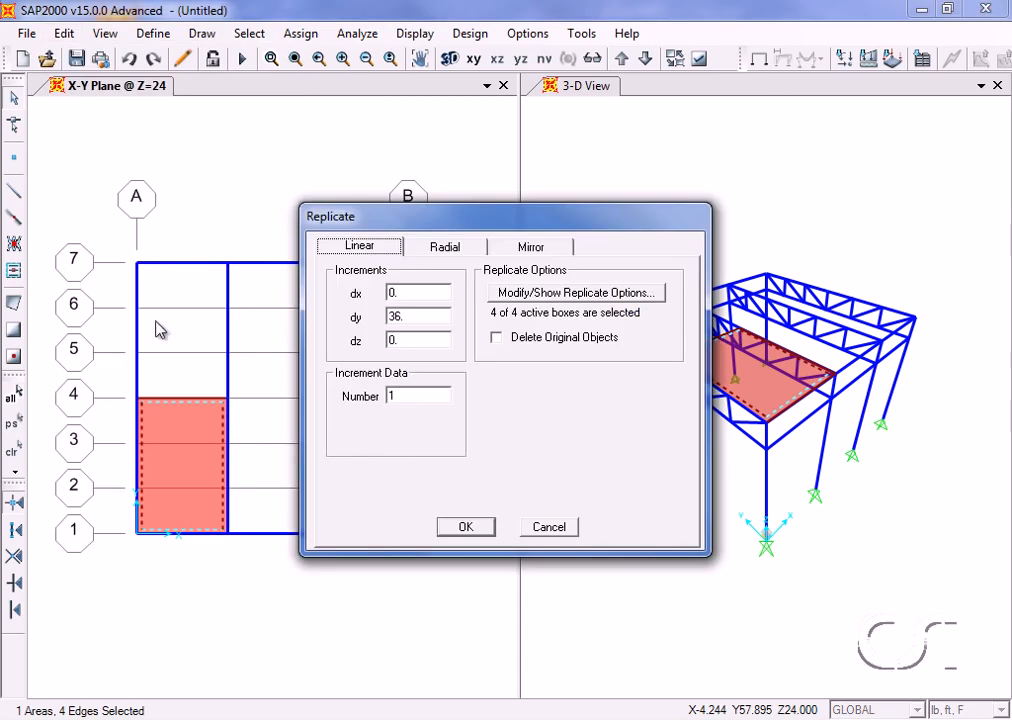
double_click(398, 293)
text(12)
double_click(406, 318)
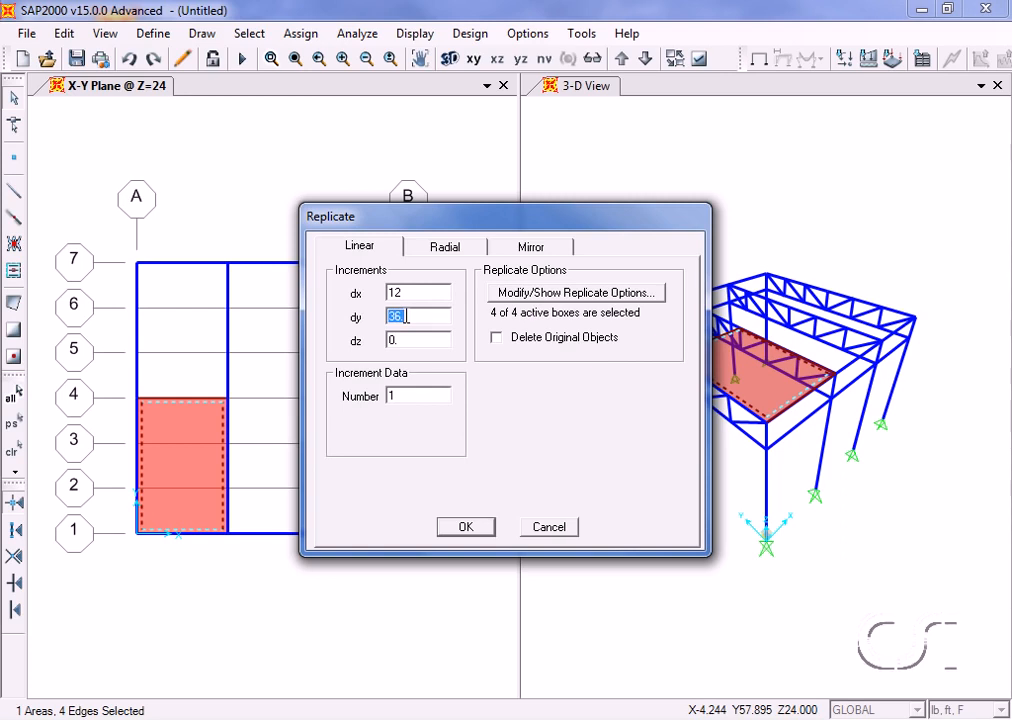
text(0)
double_click(408, 393)
text(2)
click(464, 526)
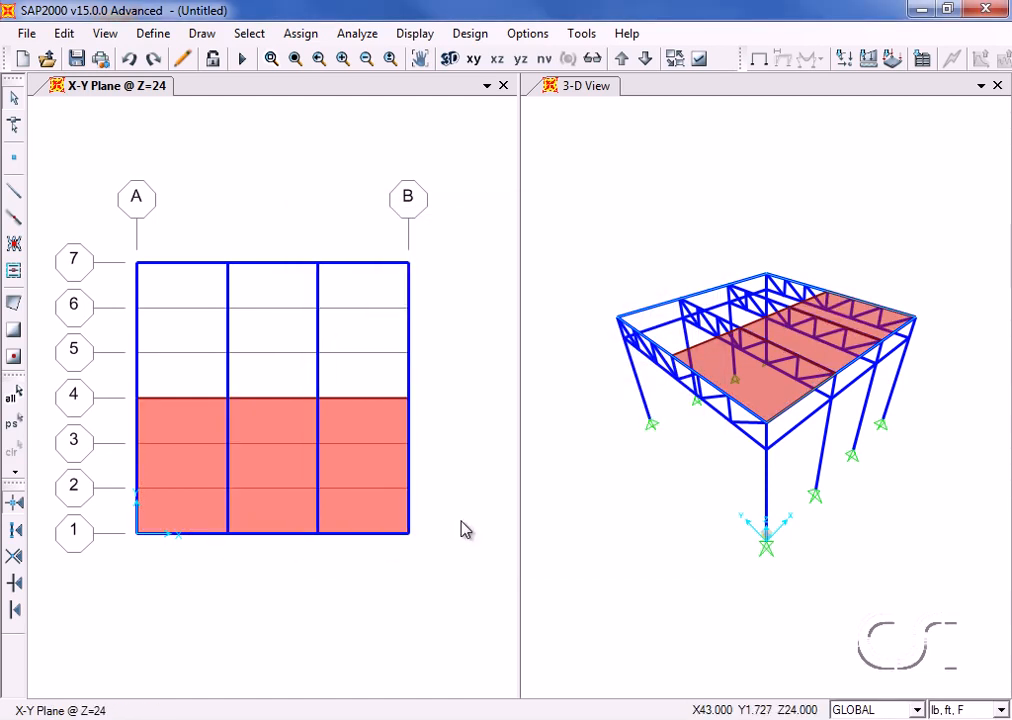
Replicate the three roof areas linearly with dx 0, dy 18 ft and 1 copy to cover the remaining half of the roof.
click(201, 431)
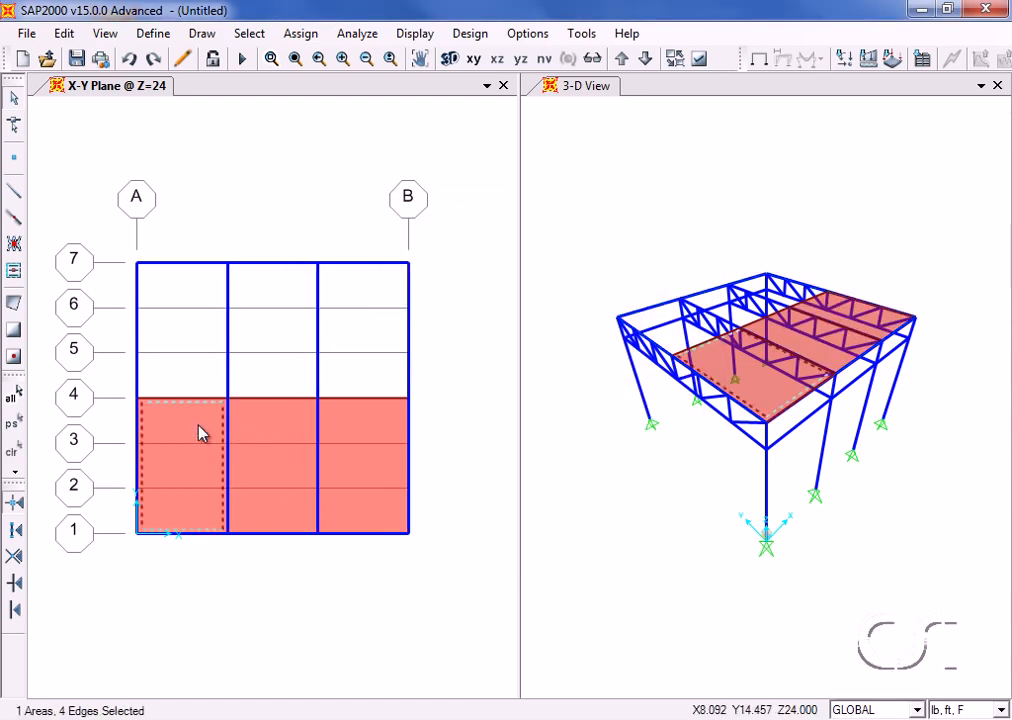
click(262, 428)
click(360, 427)
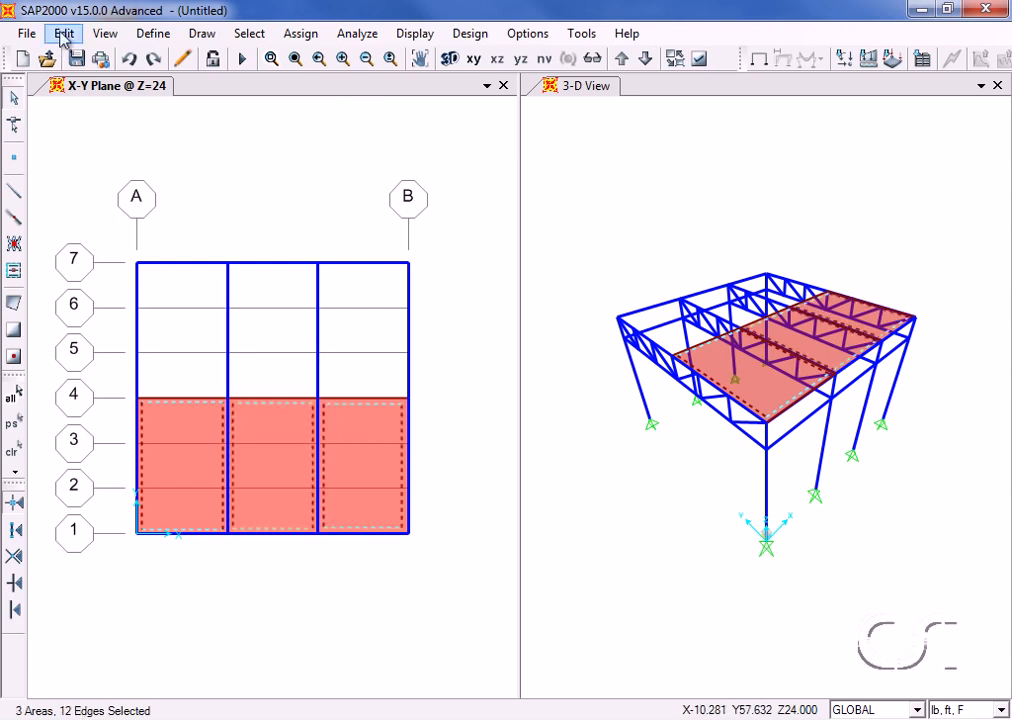
click(63, 34)
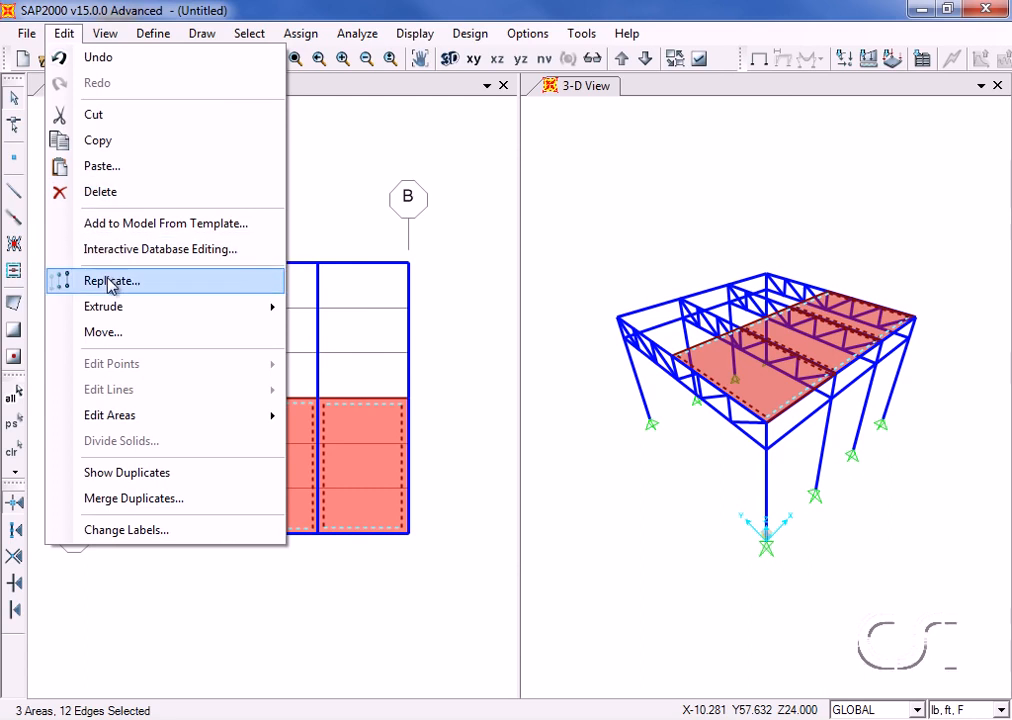
click(66, 280)
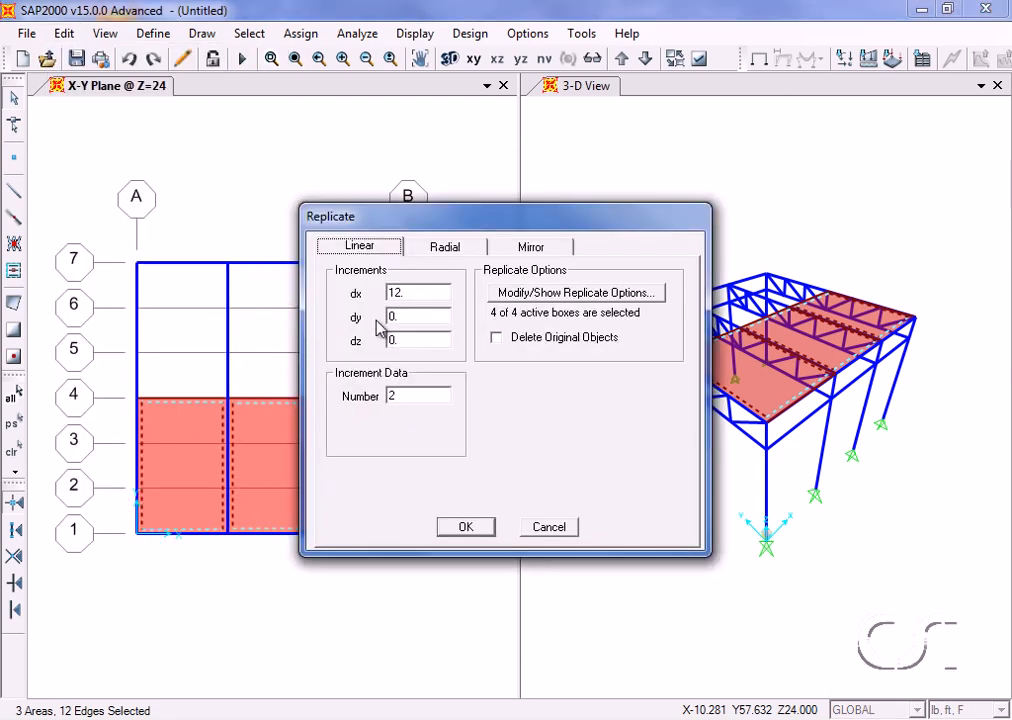
double_click(409, 293)
text(0)
double_click(410, 315)
text(18)
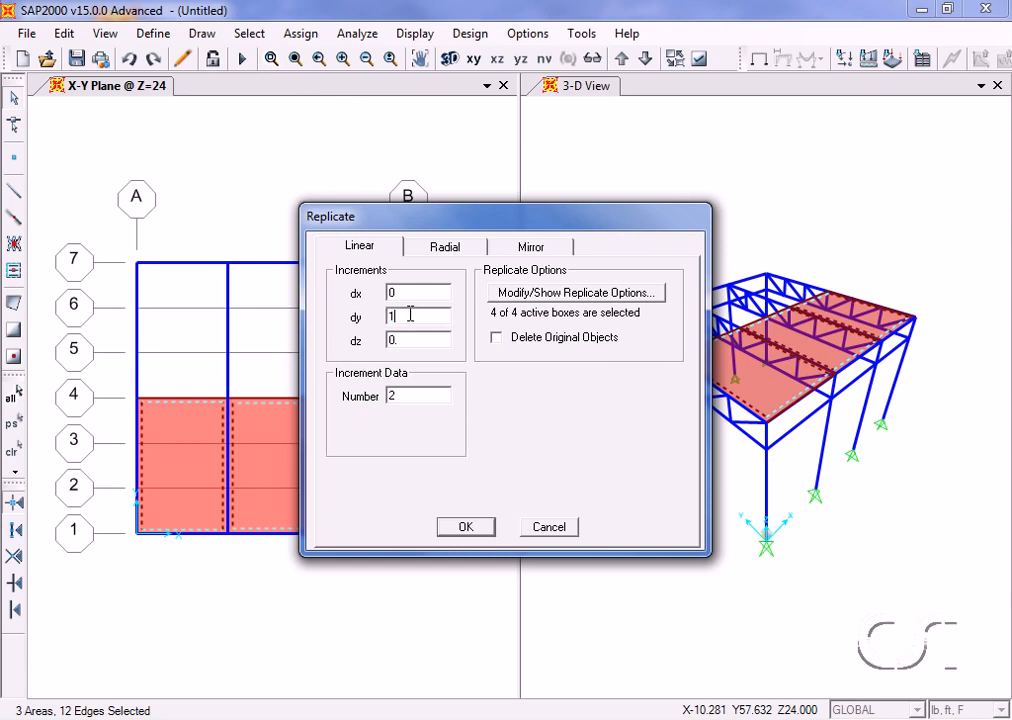
double_click(393, 396)
text(1)
click(465, 527)
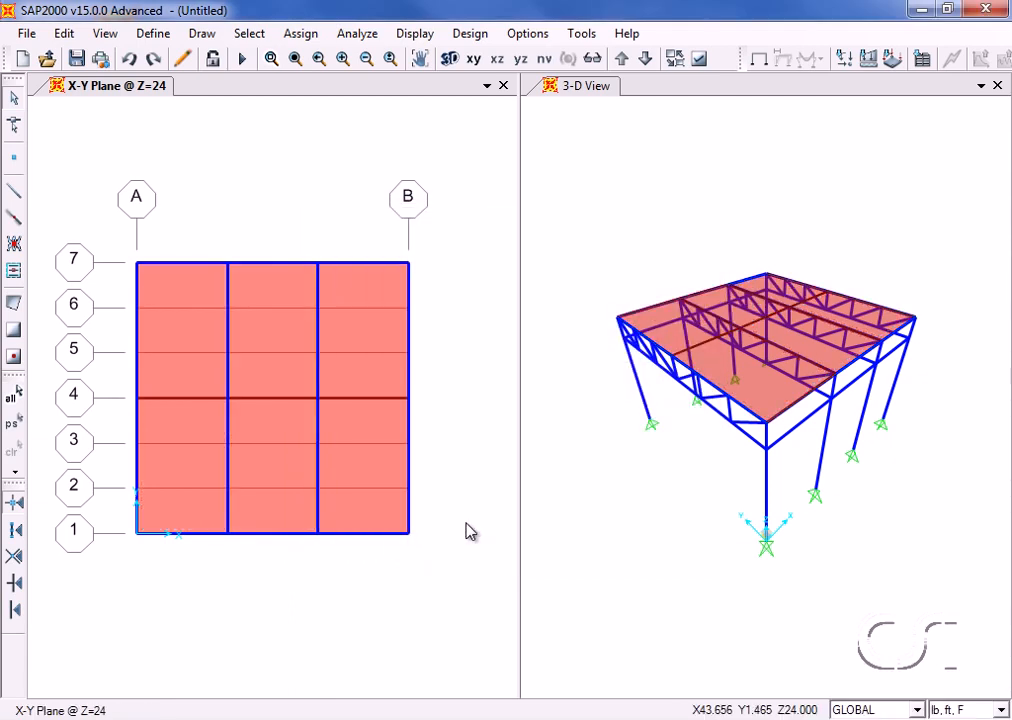
Set the plan view window to the Y-Z plane at X = 0 and hide its grid lines.
click(105, 35)
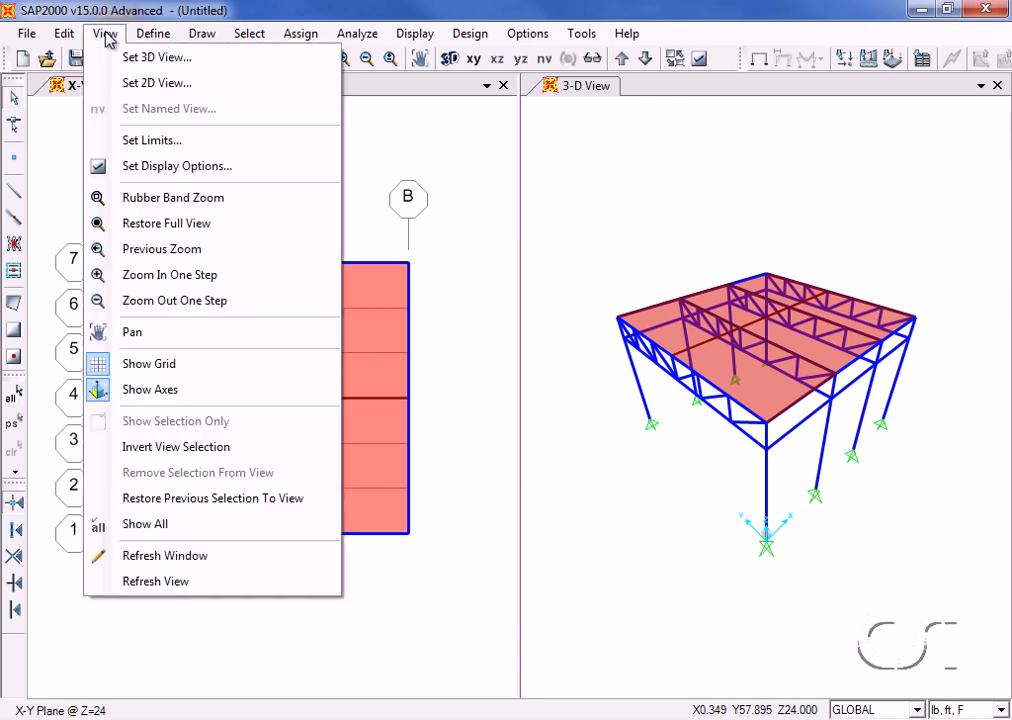
click(124, 84)
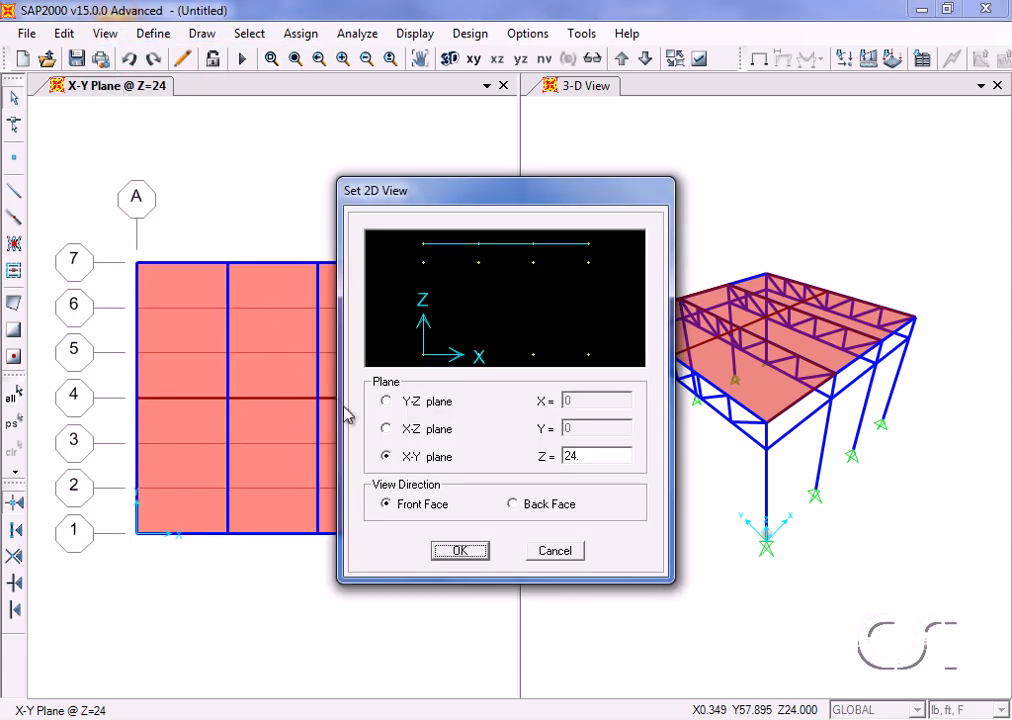
click(396, 403)
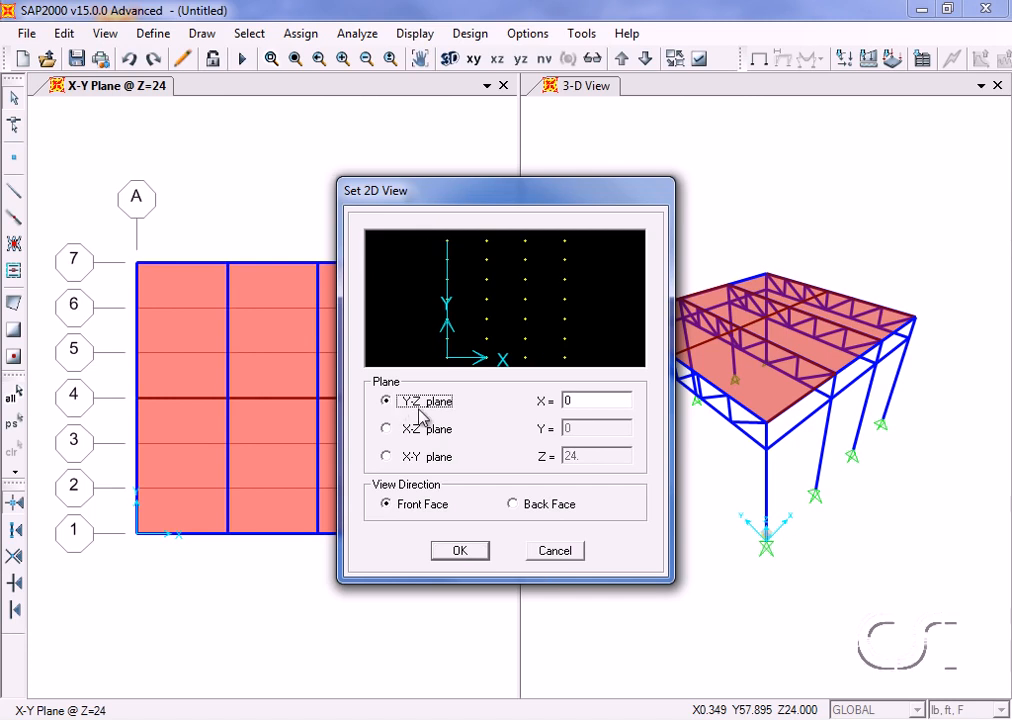
click(457, 552)
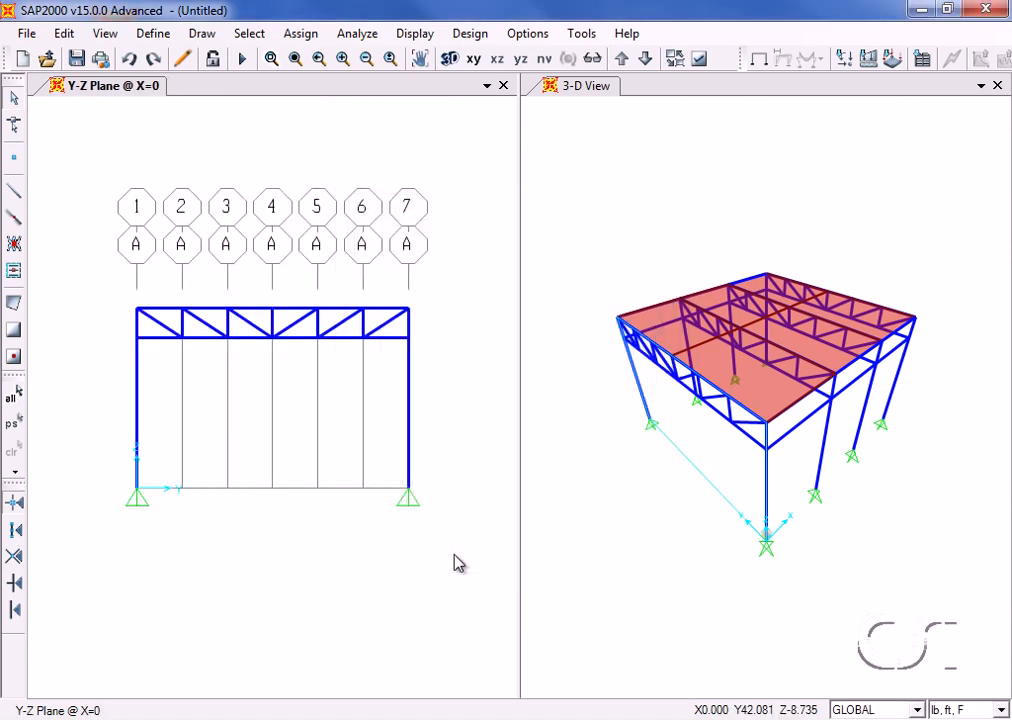
click(106, 36)
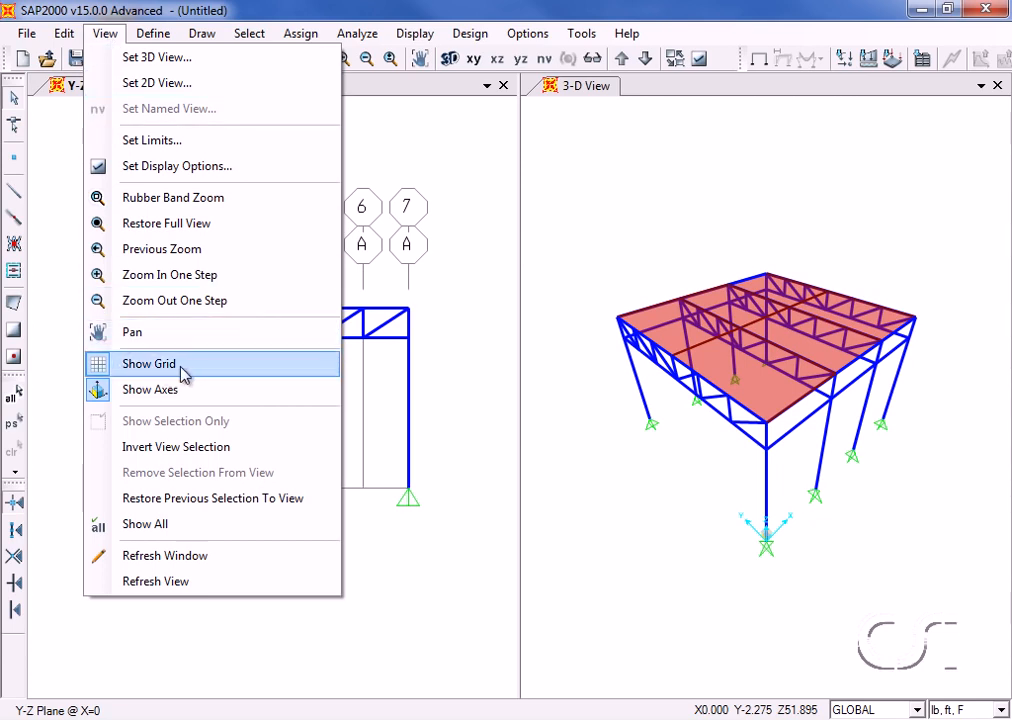
click(188, 374)
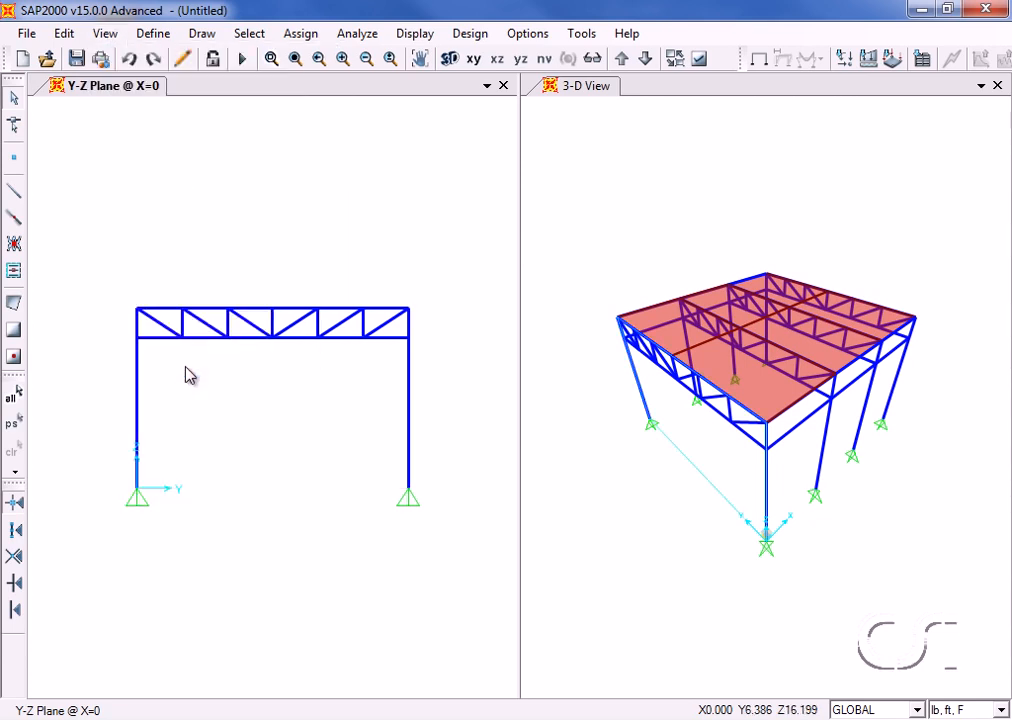
Select all objects lying at Y = 18 ft and Z = 24 ft by specified coordinate range, leaving X not limited.
click(248, 36)
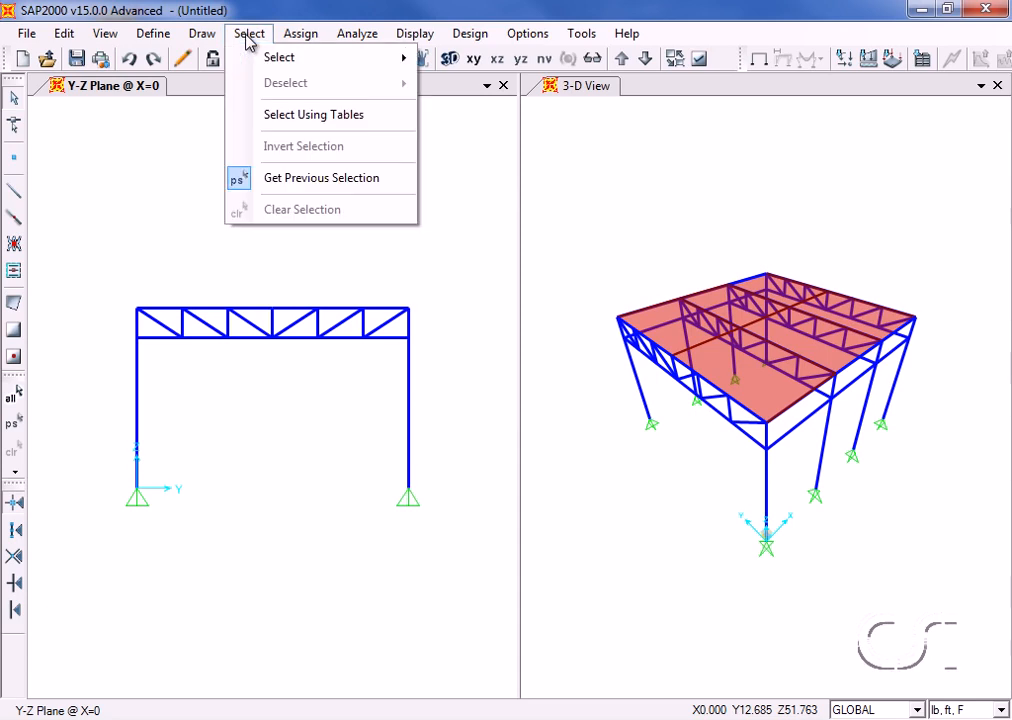
mouse_move(258, 60)
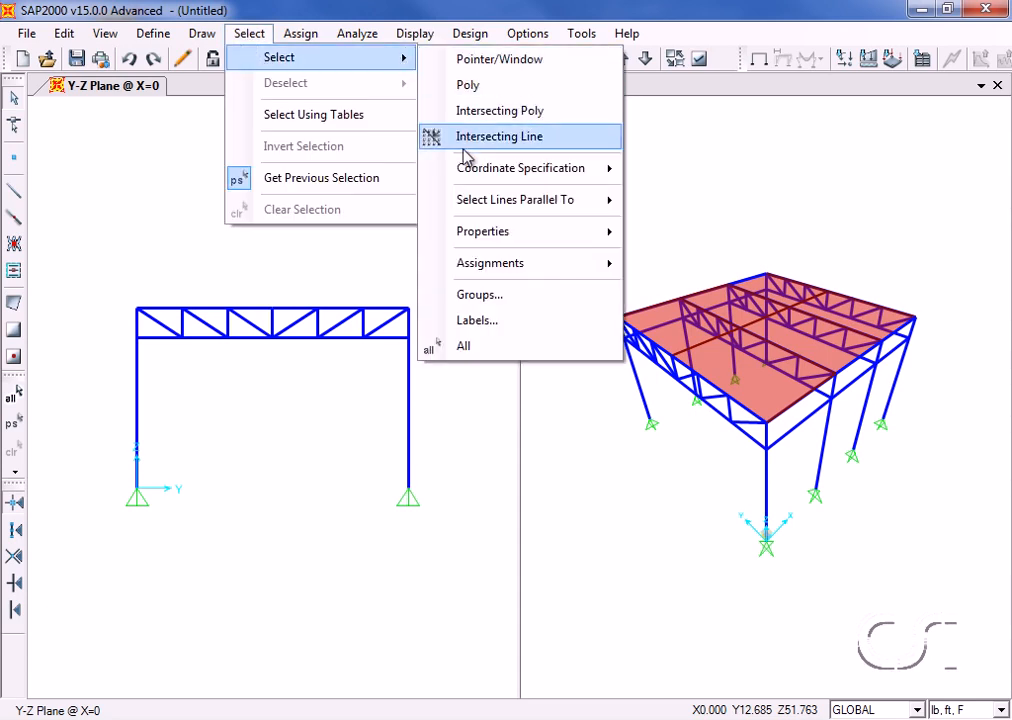
mouse_move(468, 173)
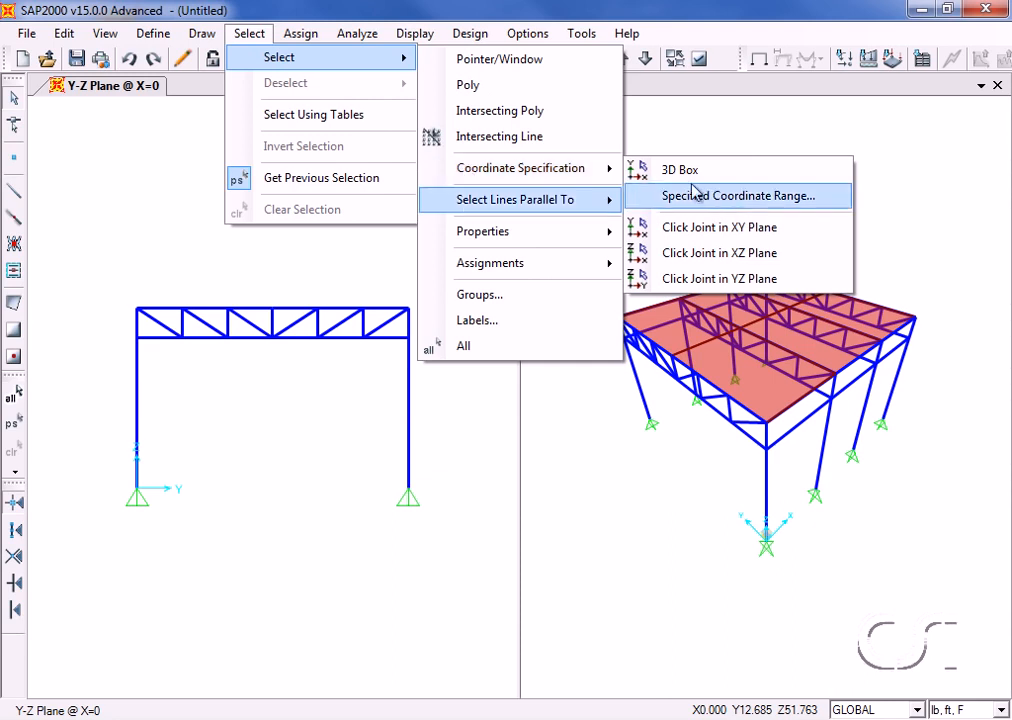
click(763, 200)
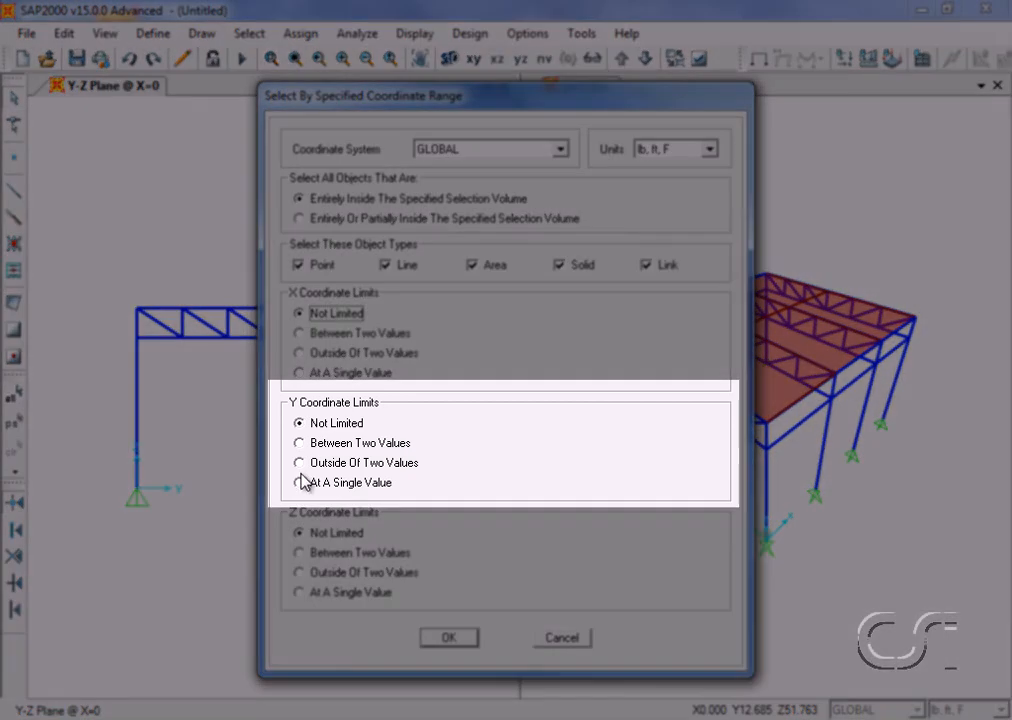
click(300, 482)
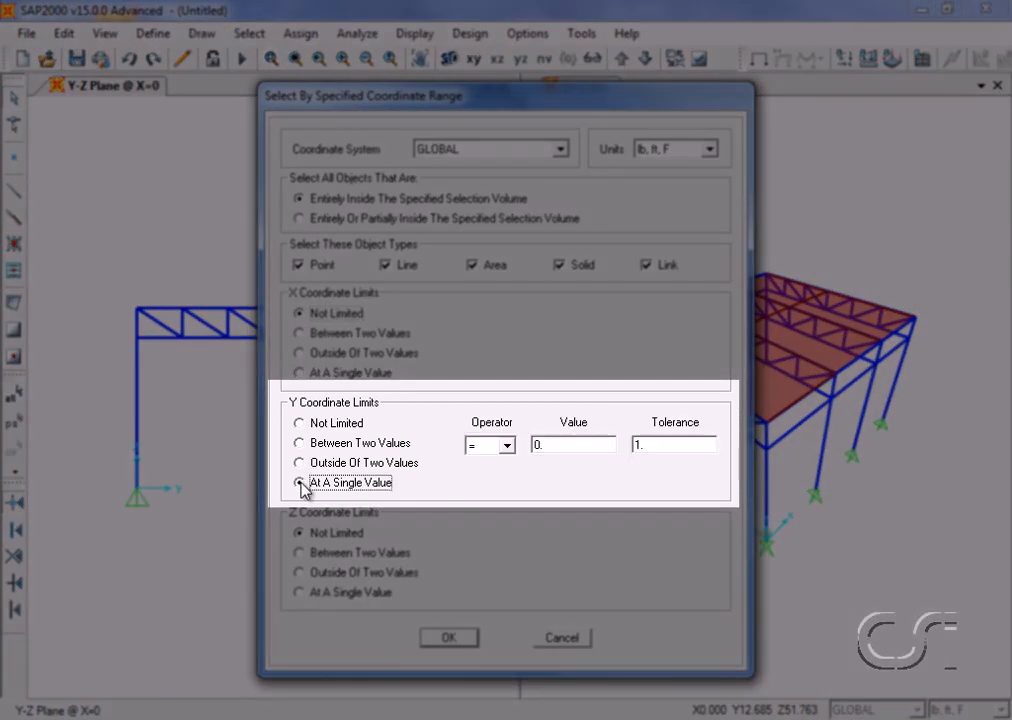
double_click(552, 446)
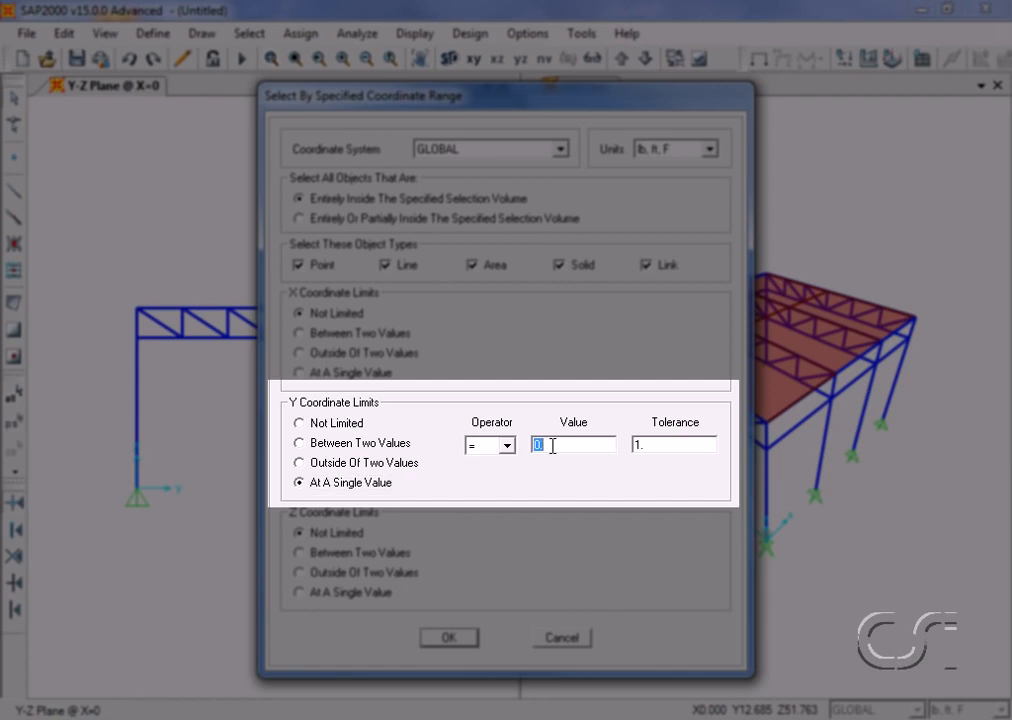
text(18)
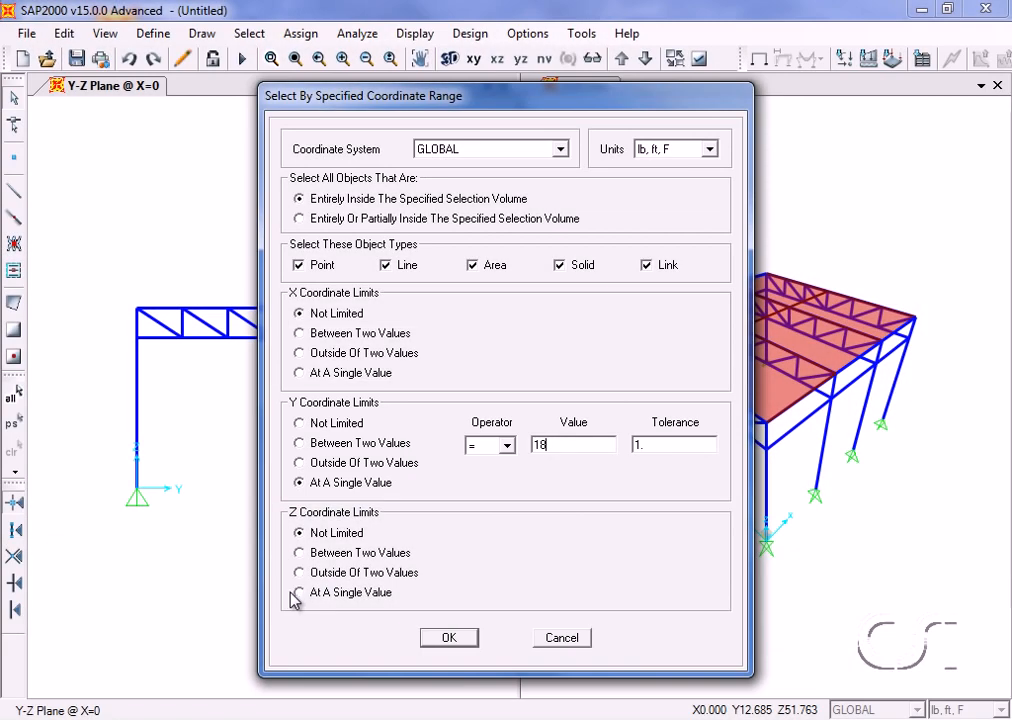
click(301, 593)
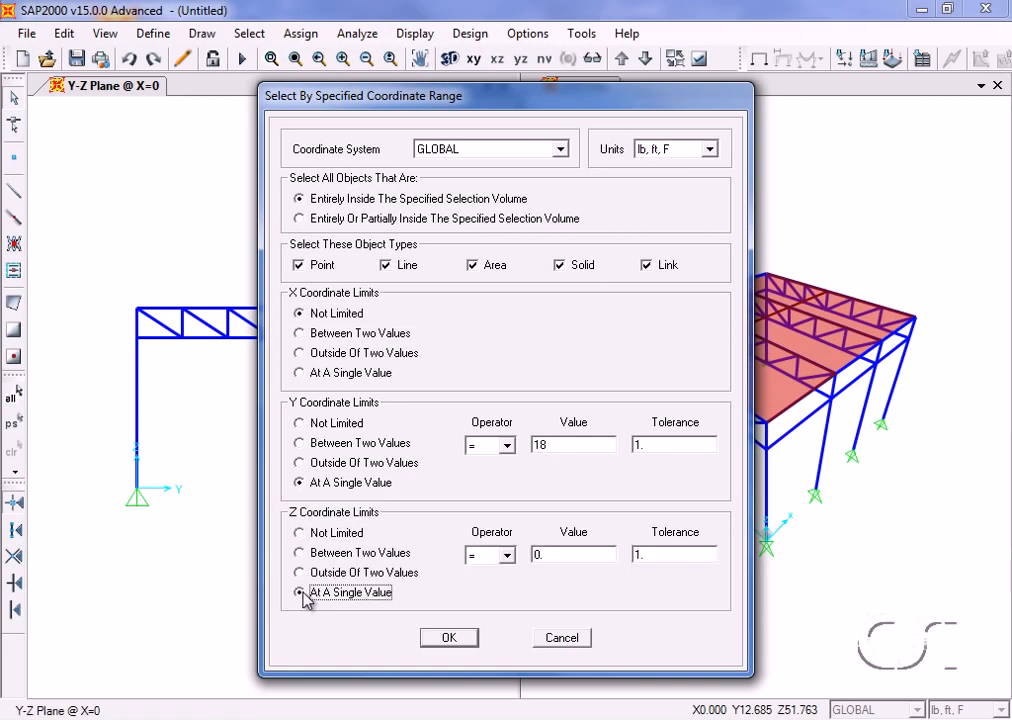
double_click(552, 553)
text(24)
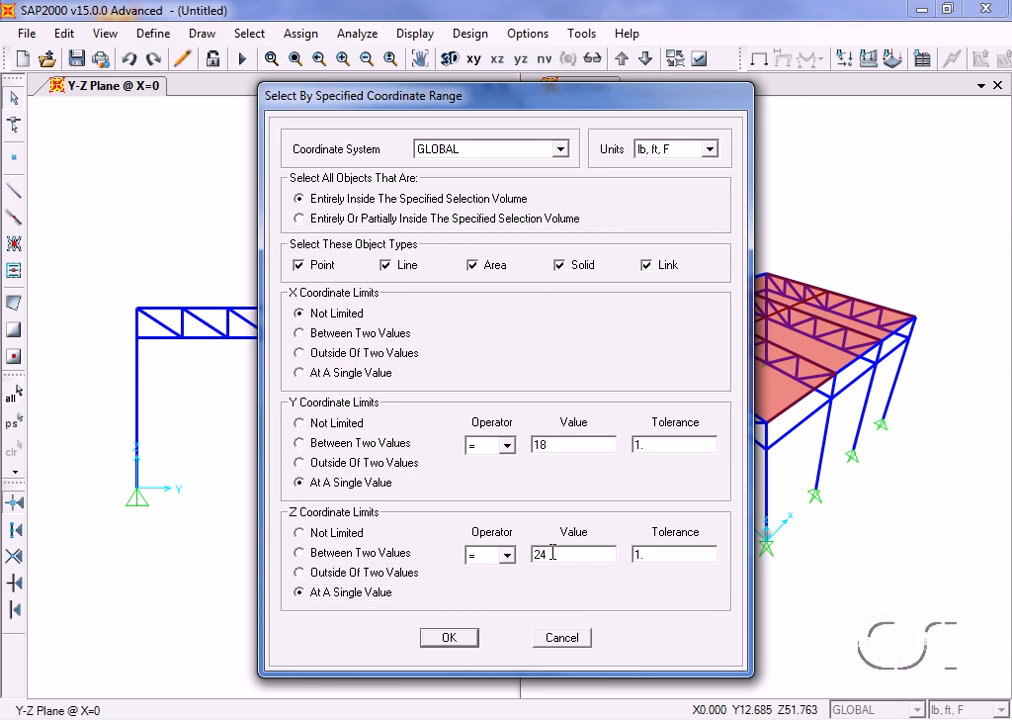
click(449, 638)
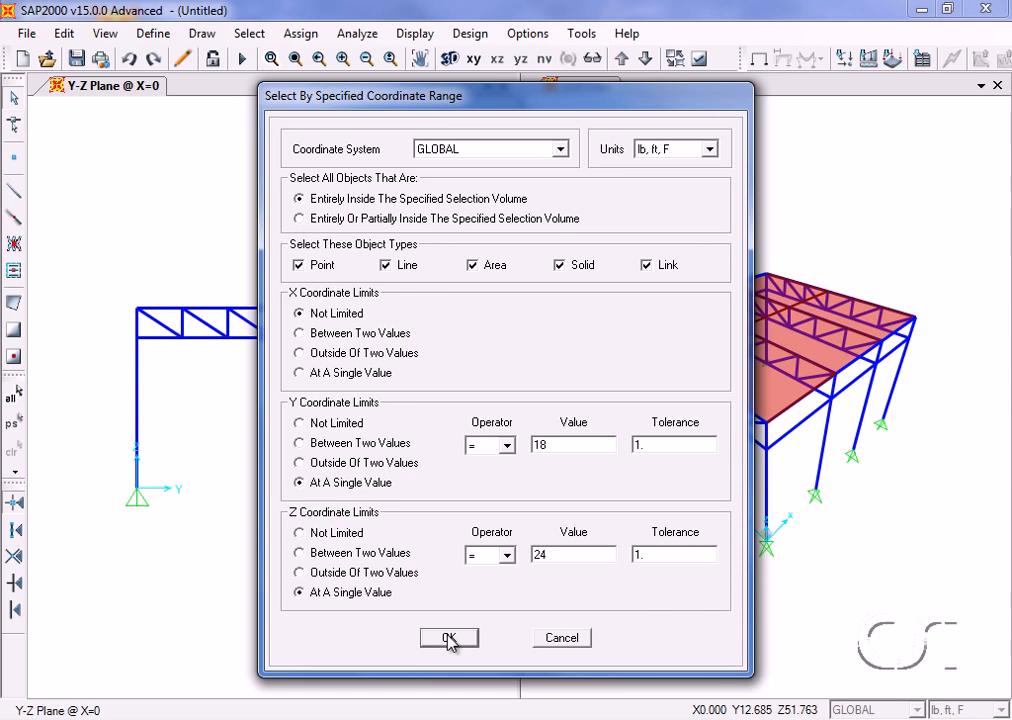
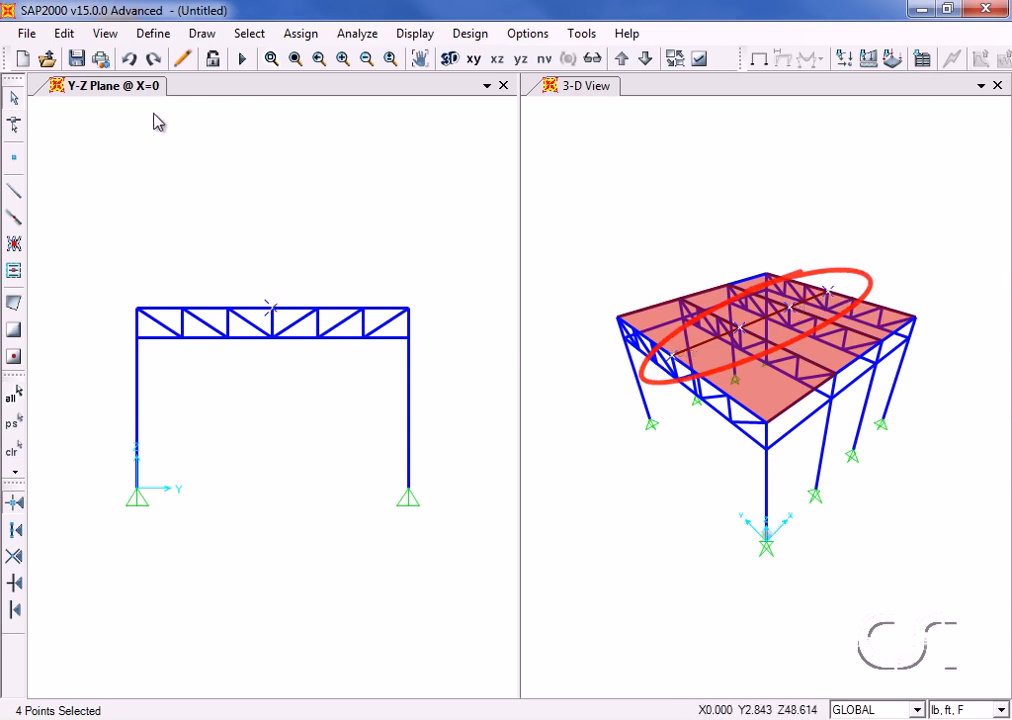
Move the selected midspan top-chord points by a Delta Z of 3 ft.
click(64, 34)
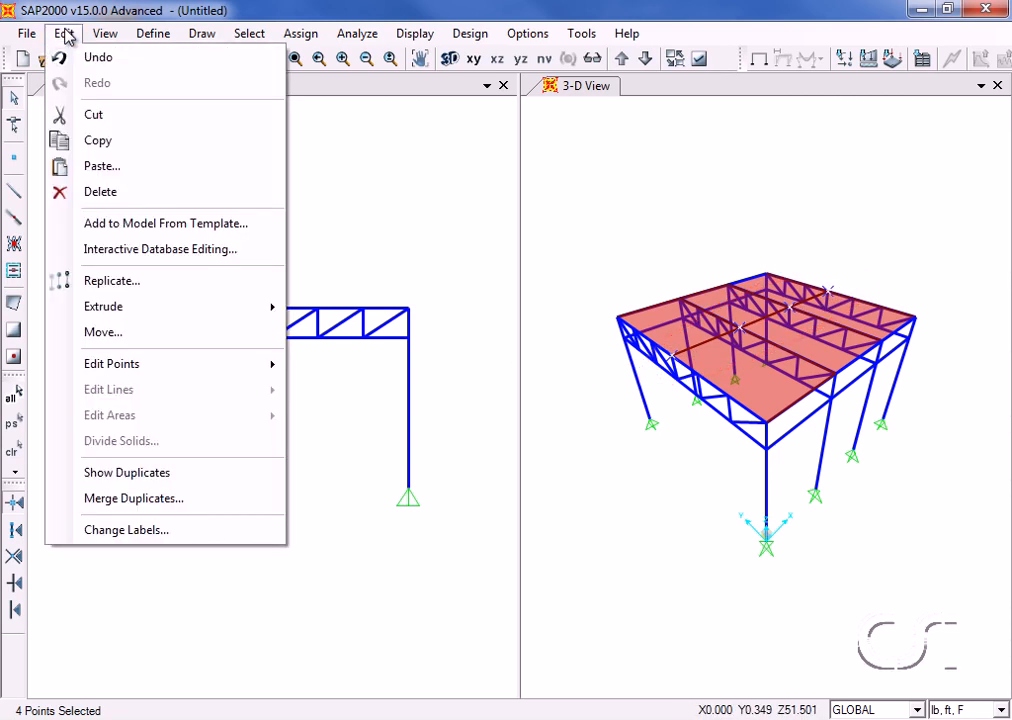
click(103, 335)
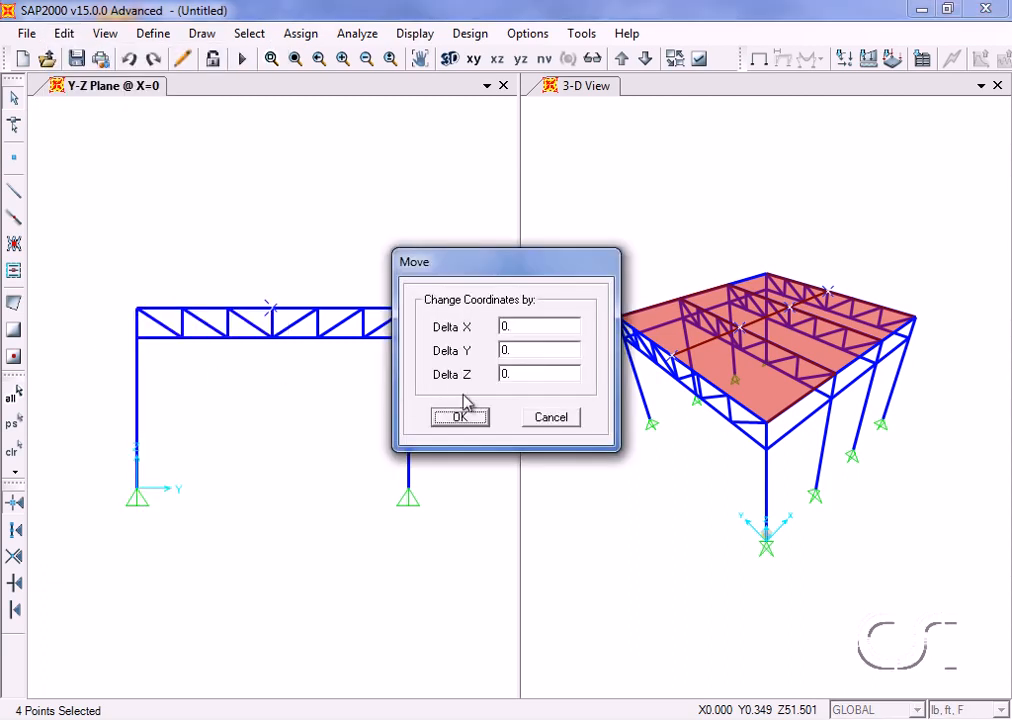
double_click(531, 376)
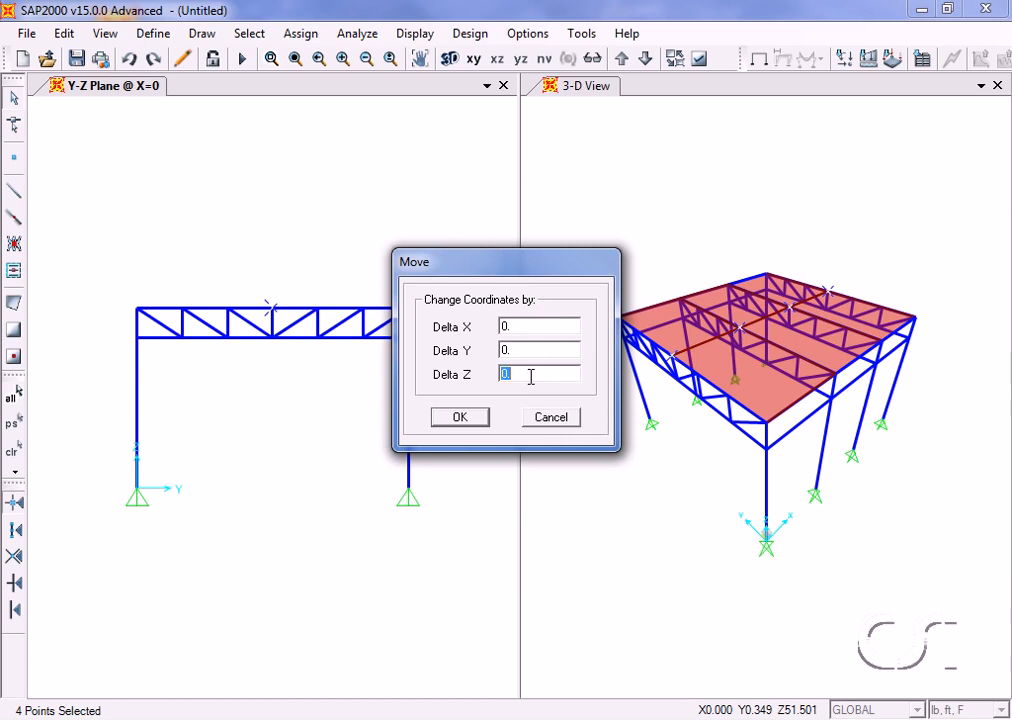
text(3)
click(450, 419)
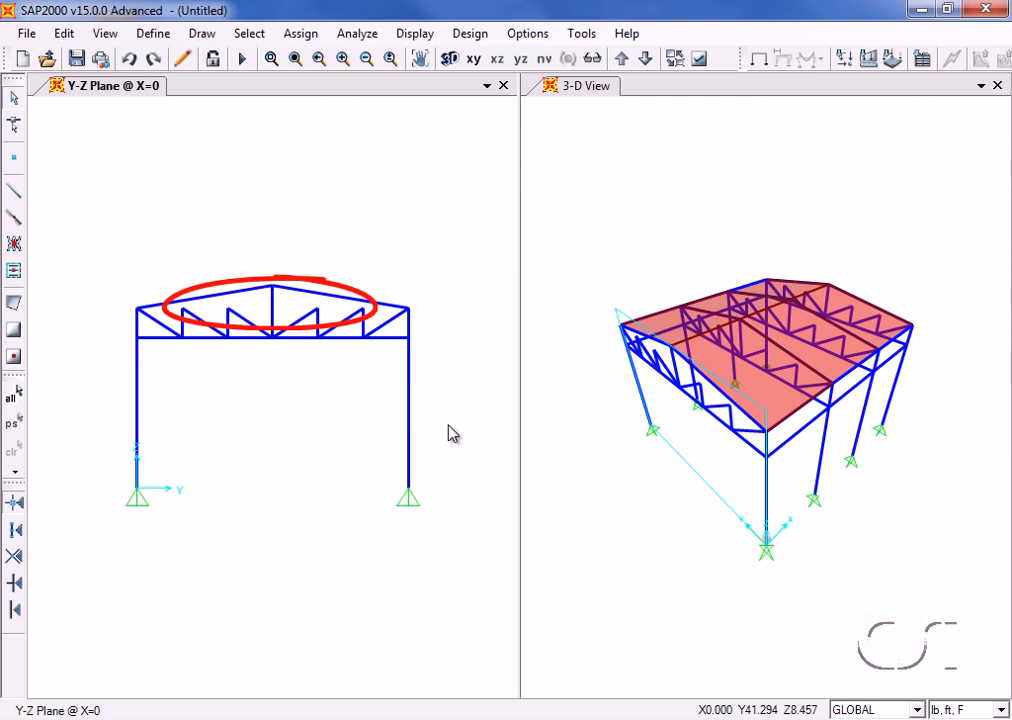
Select all objects with Y between 12 and 24 ft at Z = 24 ft by specified coordinate range.
click(249, 34)
mouse_move(330, 57)
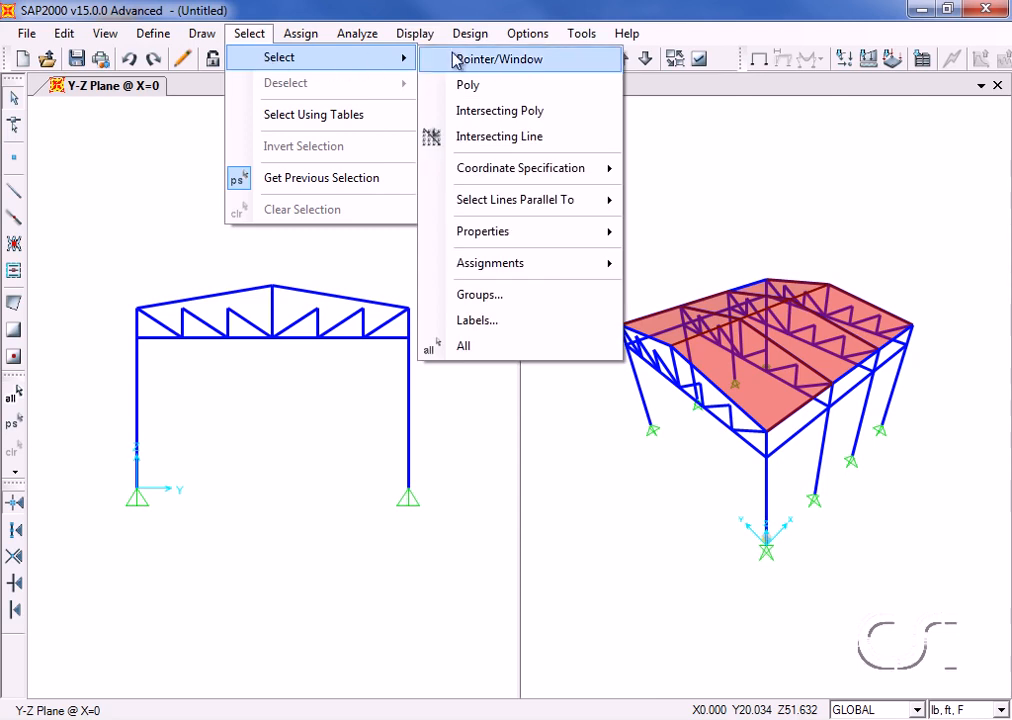
mouse_move(510, 171)
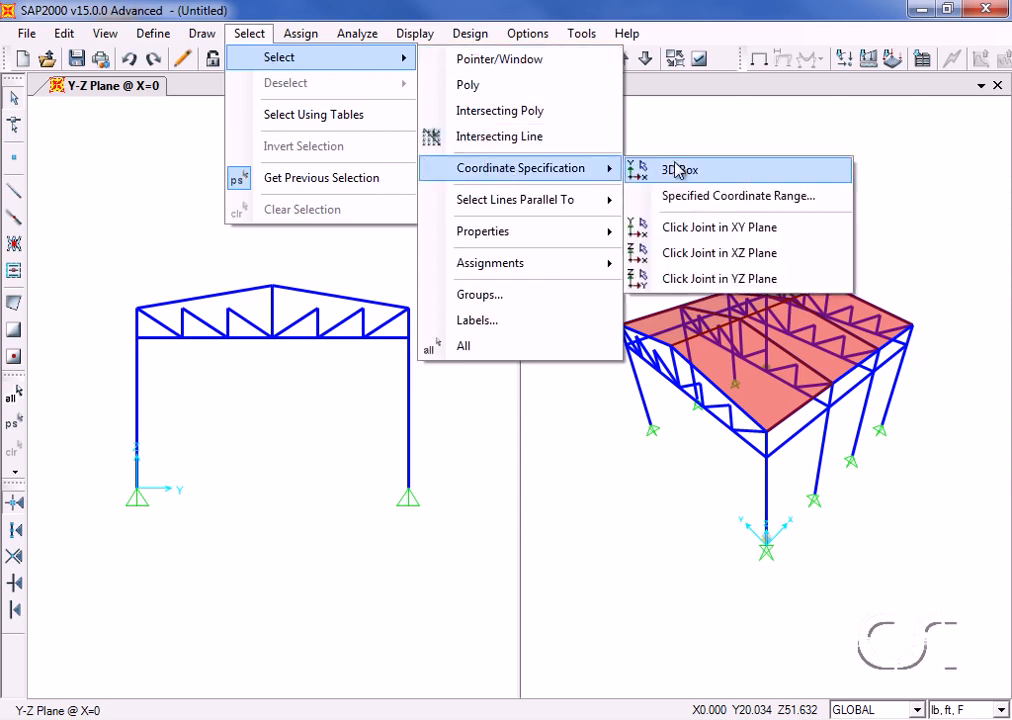
click(736, 196)
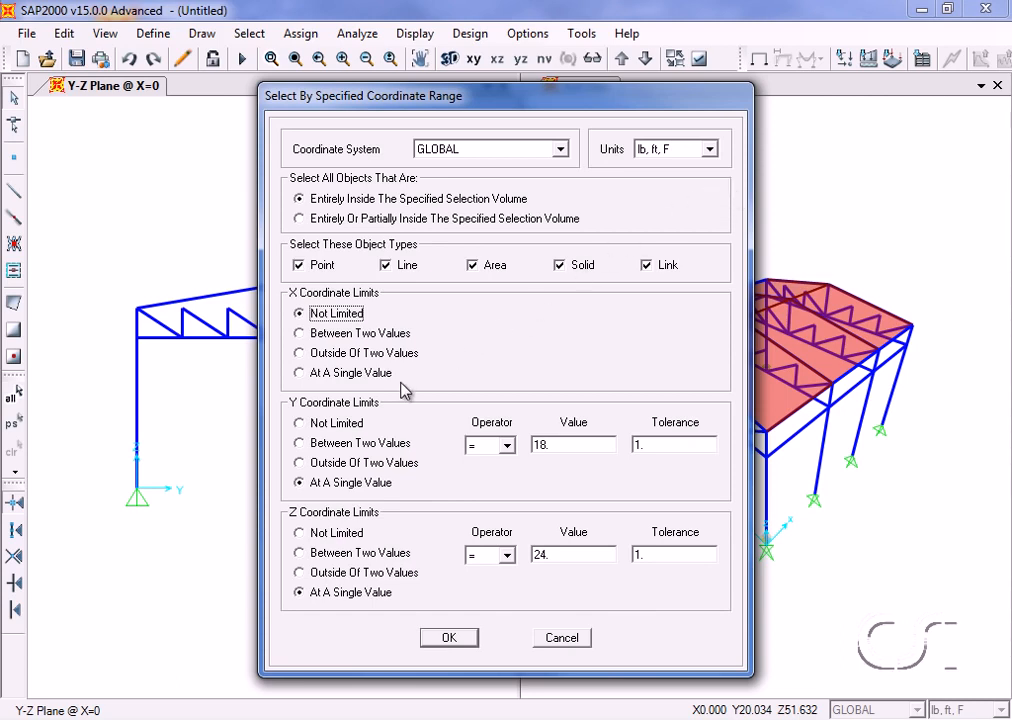
click(300, 443)
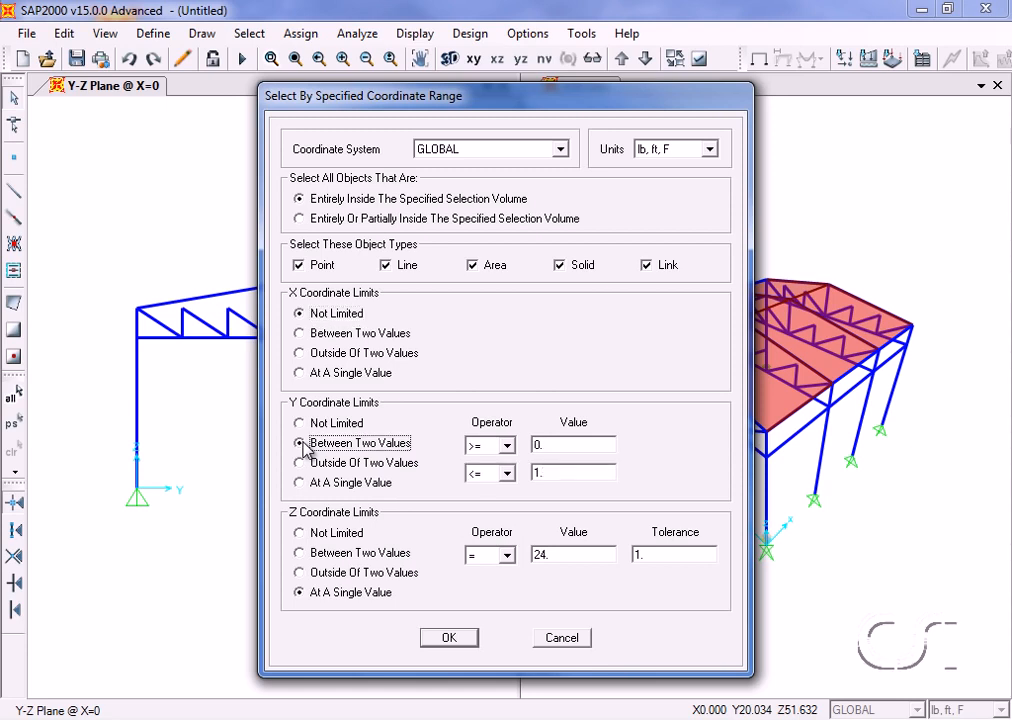
double_click(542, 445)
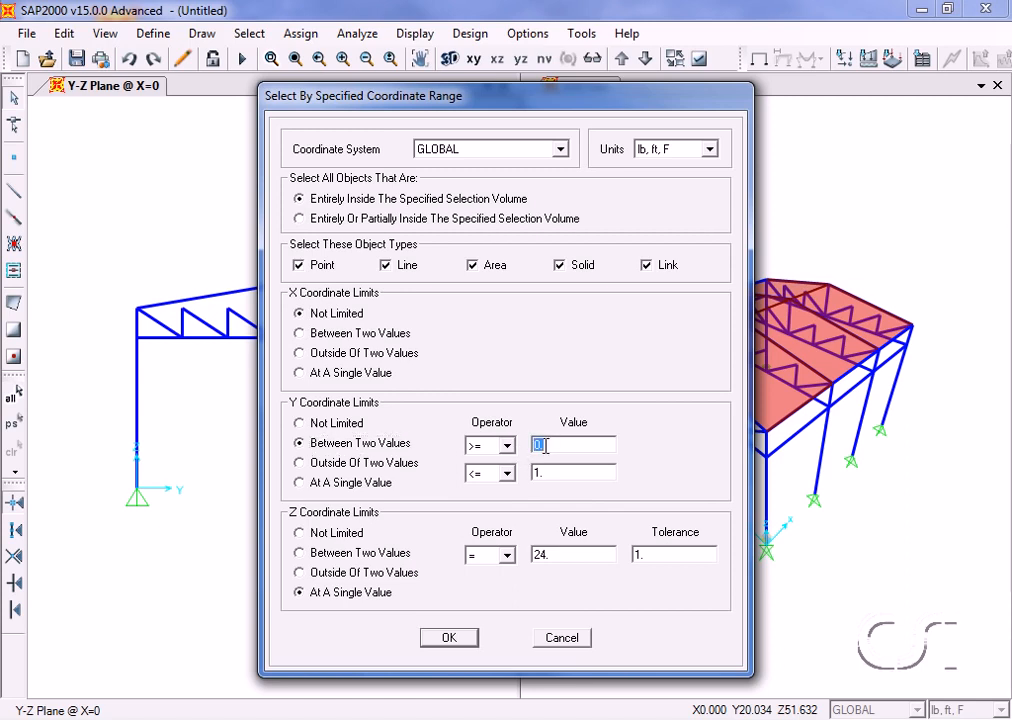
text(12)
double_click(543, 471)
text(24)
click(452, 638)
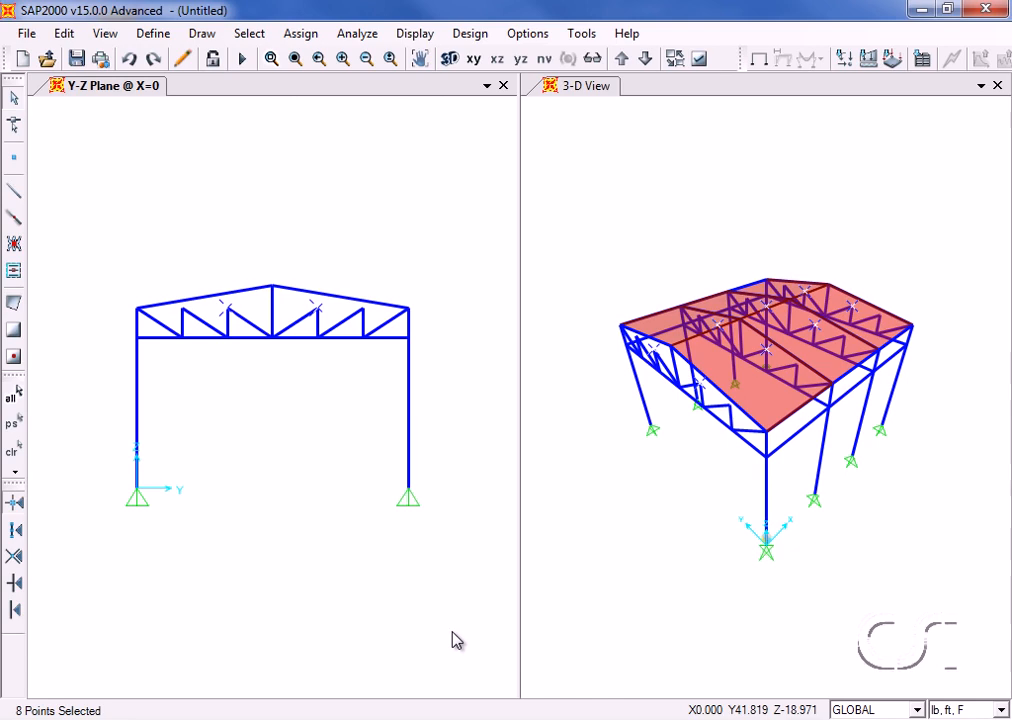
Move the selected top-chord points on either side of midspan by a Delta Z of 2 ft.
click(64, 33)
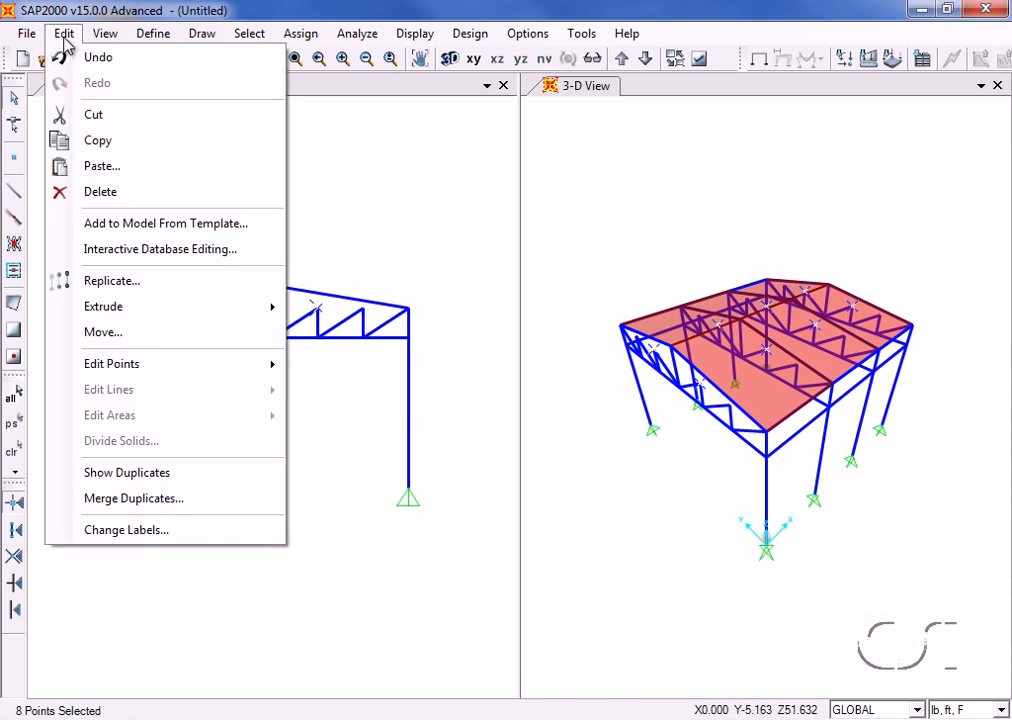
click(86, 333)
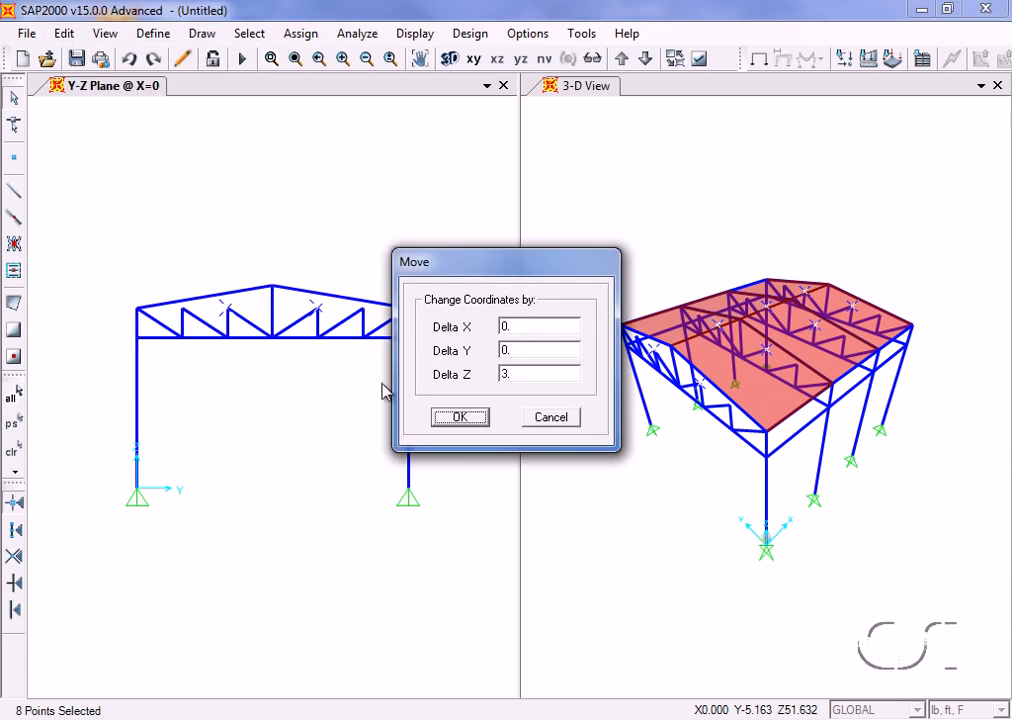
double_click(515, 374)
text(2)
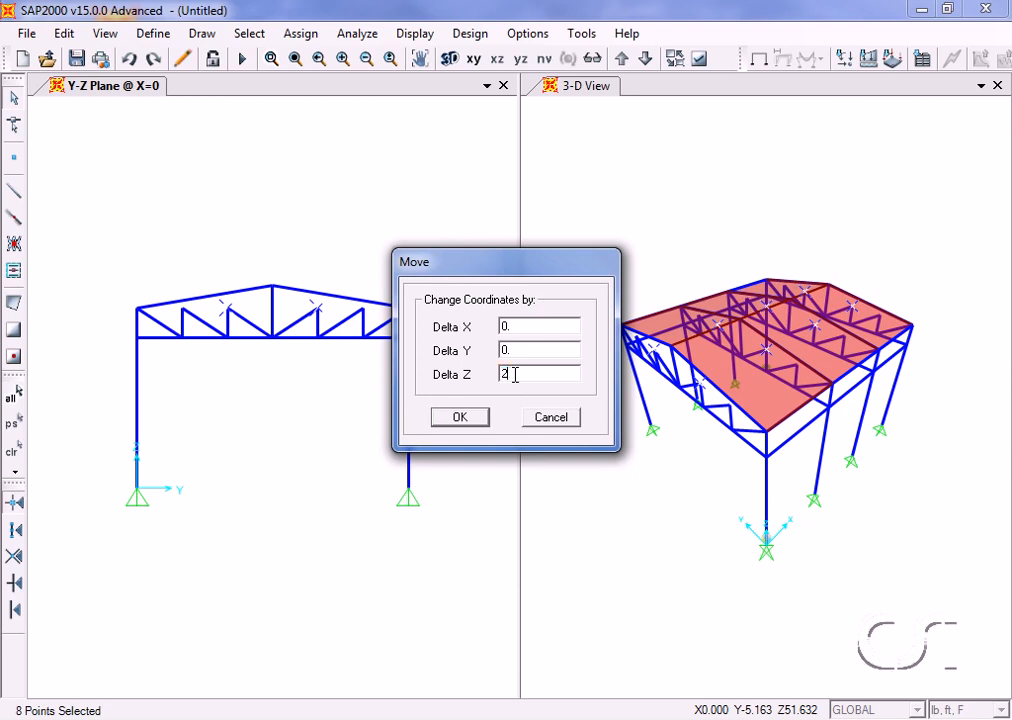
click(461, 420)
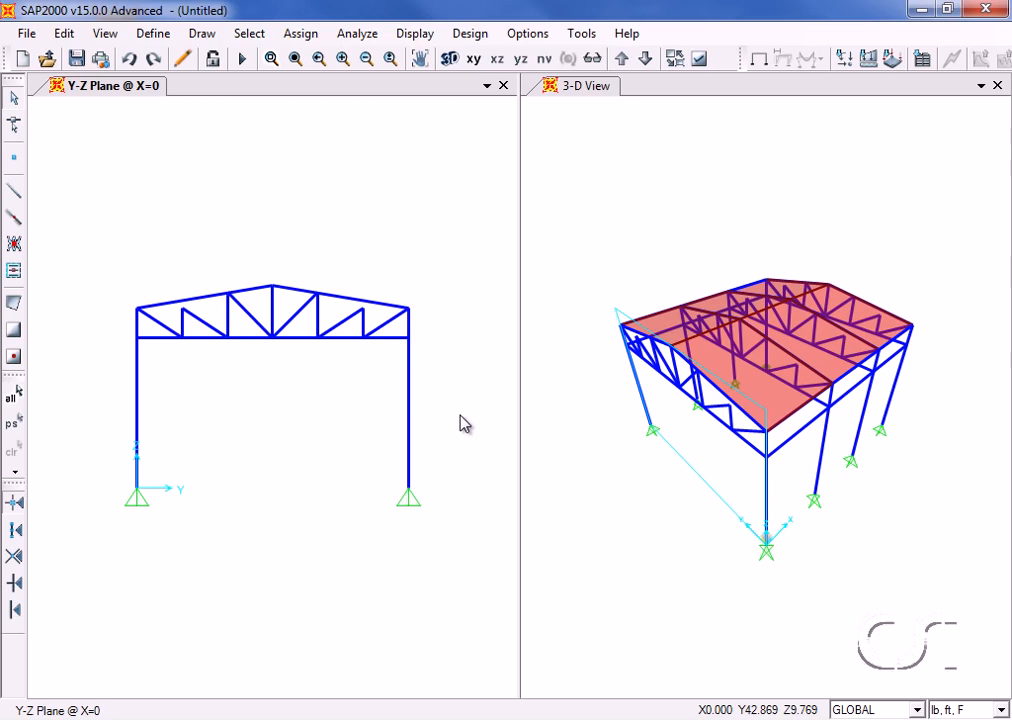
Select all objects with Y between 6 and 30 ft at Z = 24 ft by specified coordinate range.
click(258, 37)
mouse_move(284, 62)
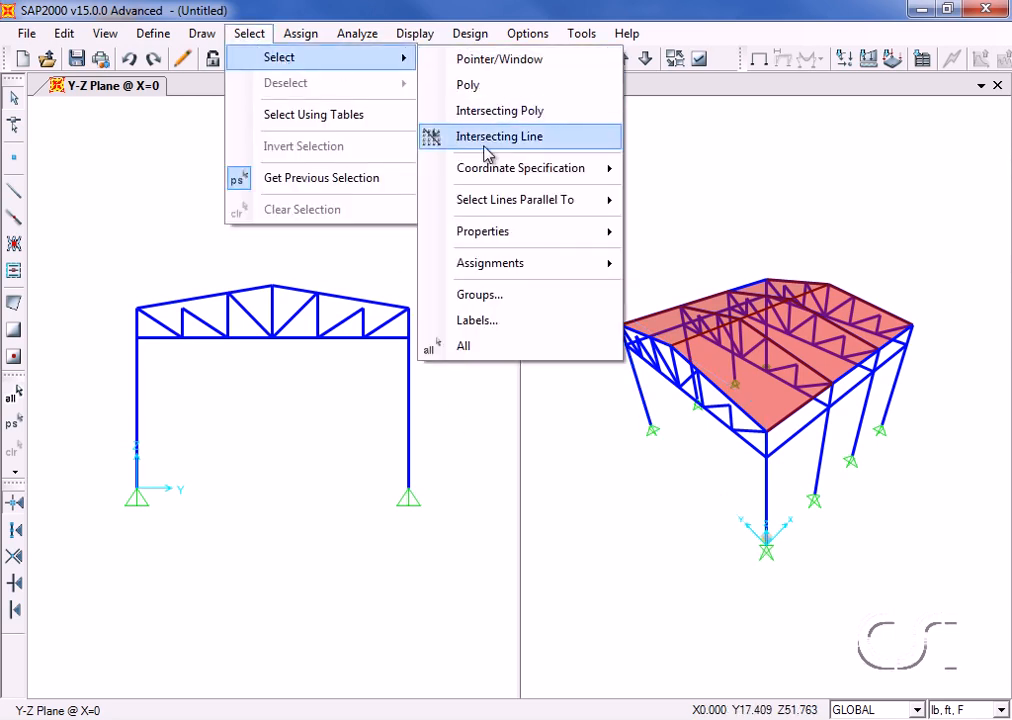
mouse_move(494, 172)
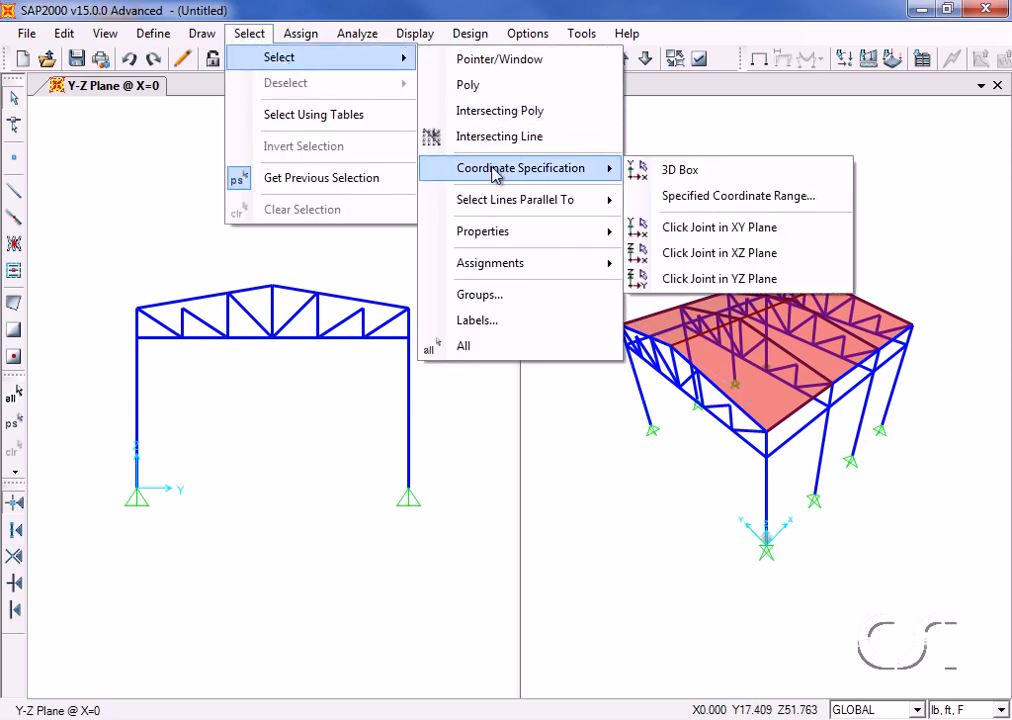
click(750, 198)
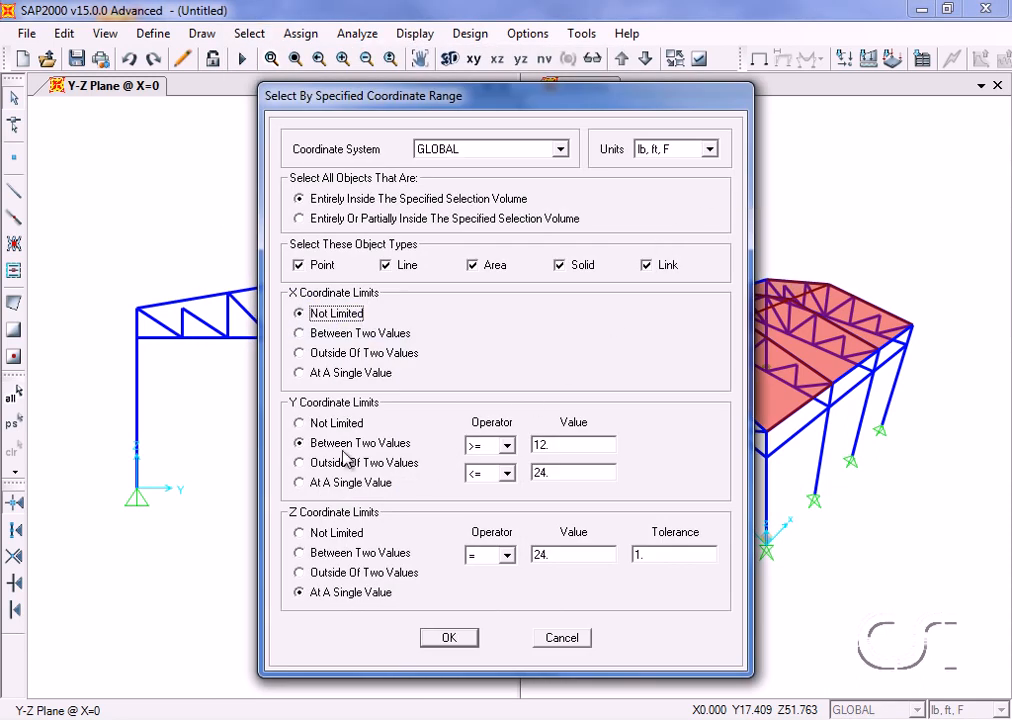
double_click(548, 444)
text(6)
double_click(556, 472)
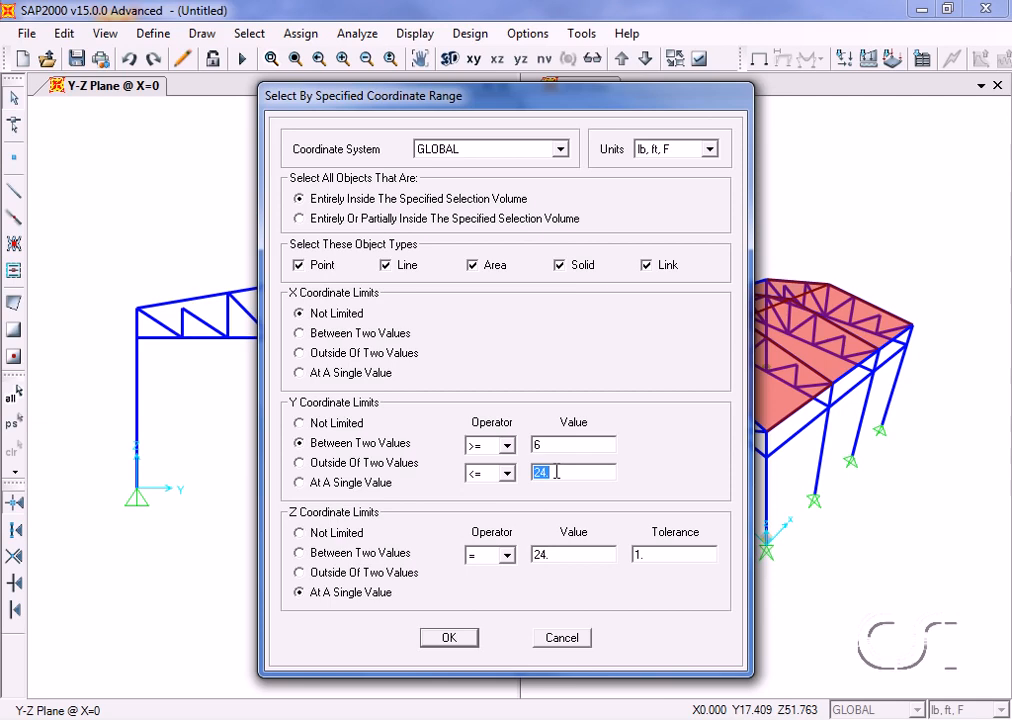
text(30)
click(450, 640)
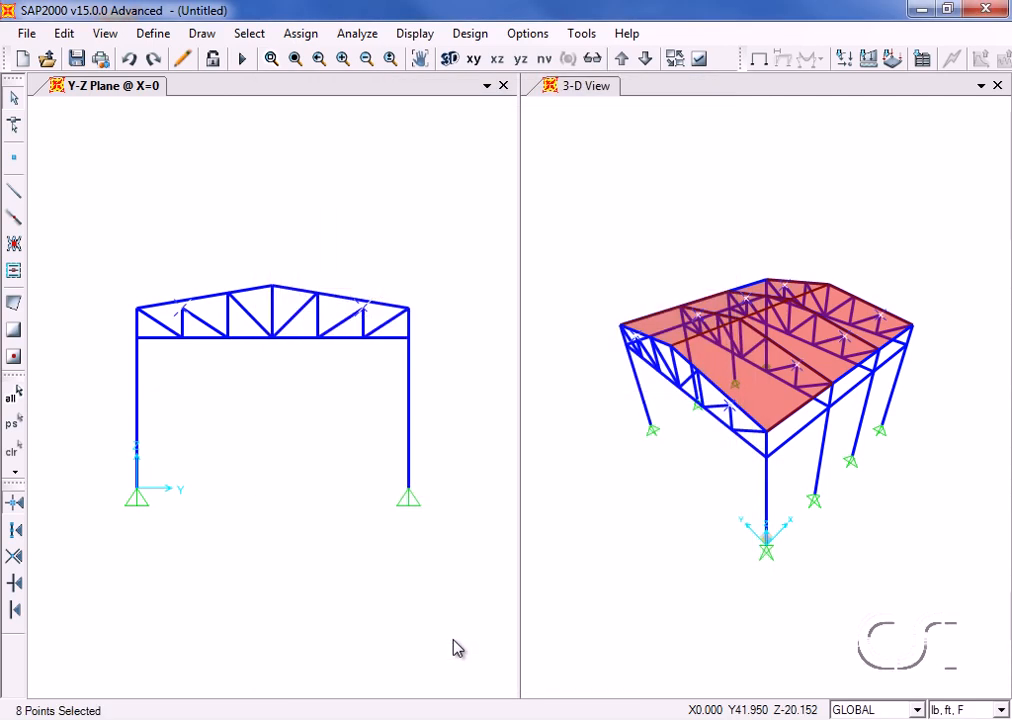
Move the selected outer top-chord points by a Delta Z of 1 ft.
click(68, 34)
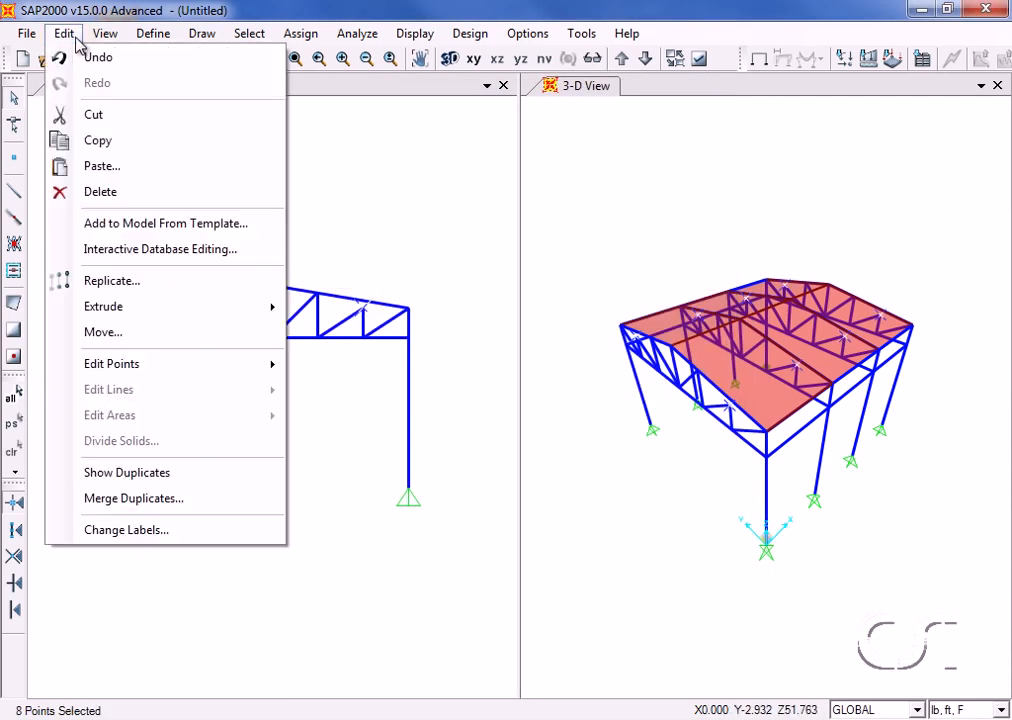
click(101, 337)
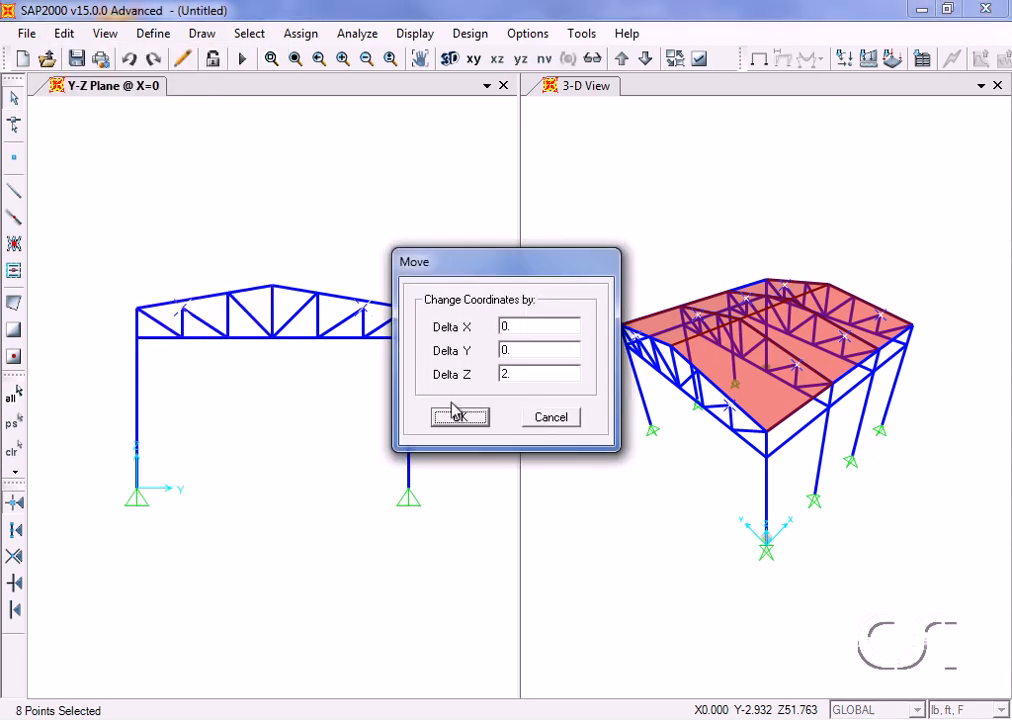
double_click(511, 373)
text(1)
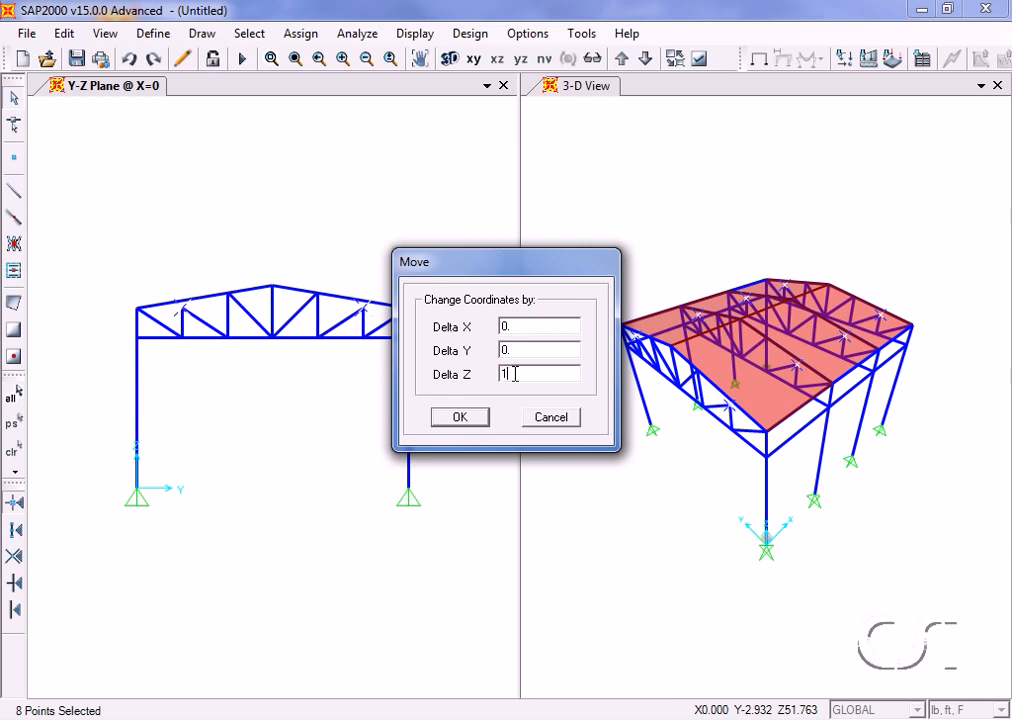
click(462, 418)
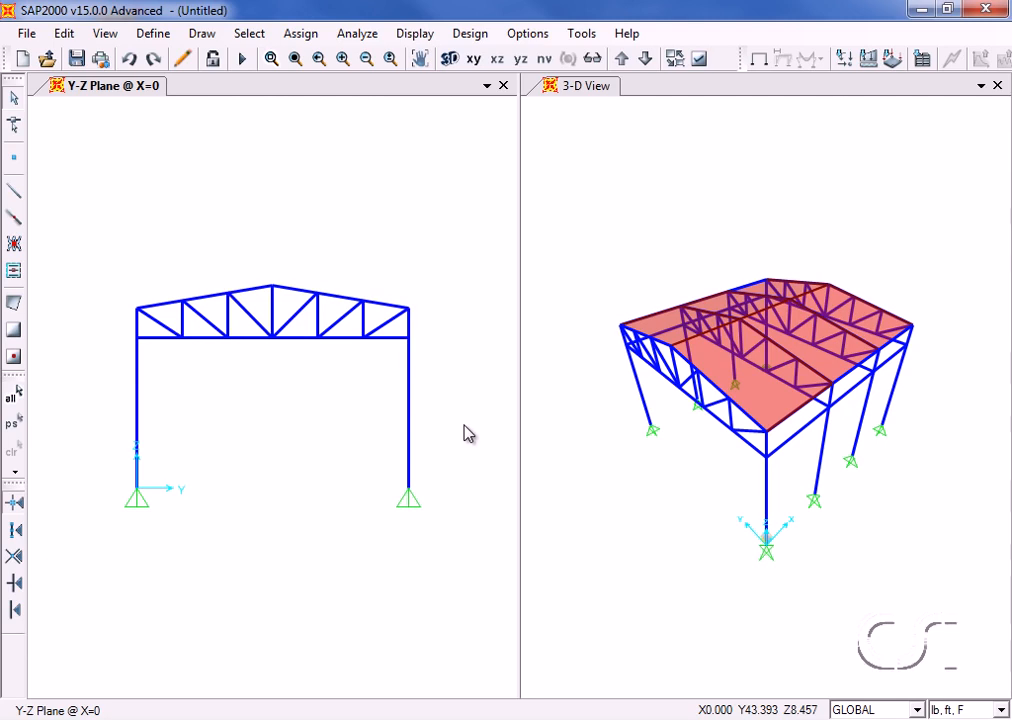
Select all objects that use the 4000Psi material property.
click(262, 35)
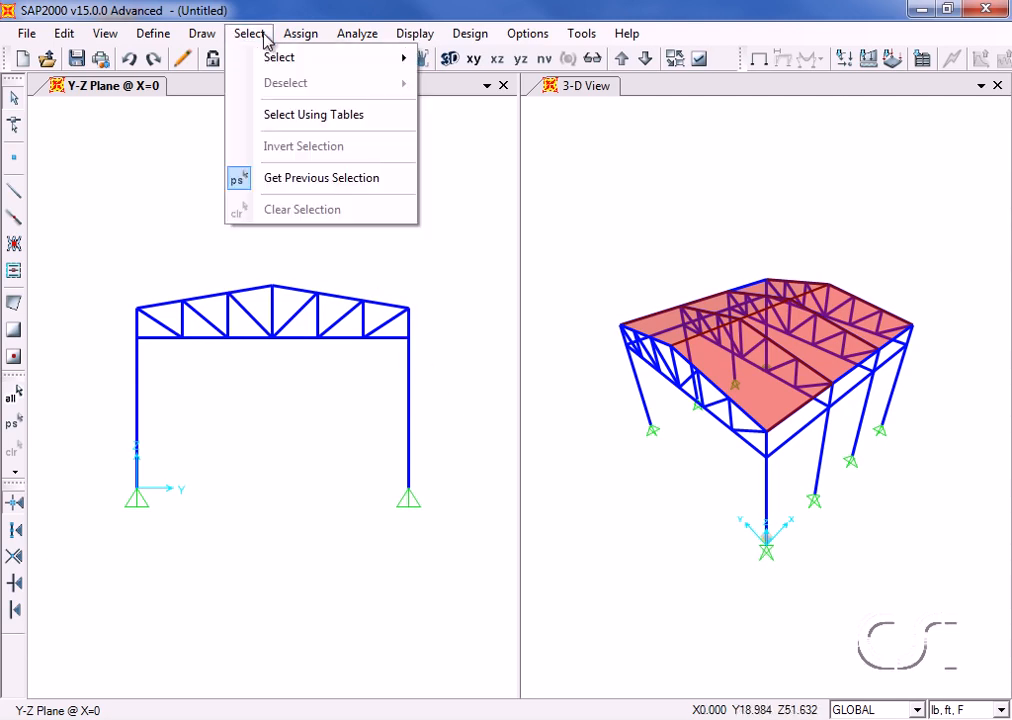
mouse_move(265, 55)
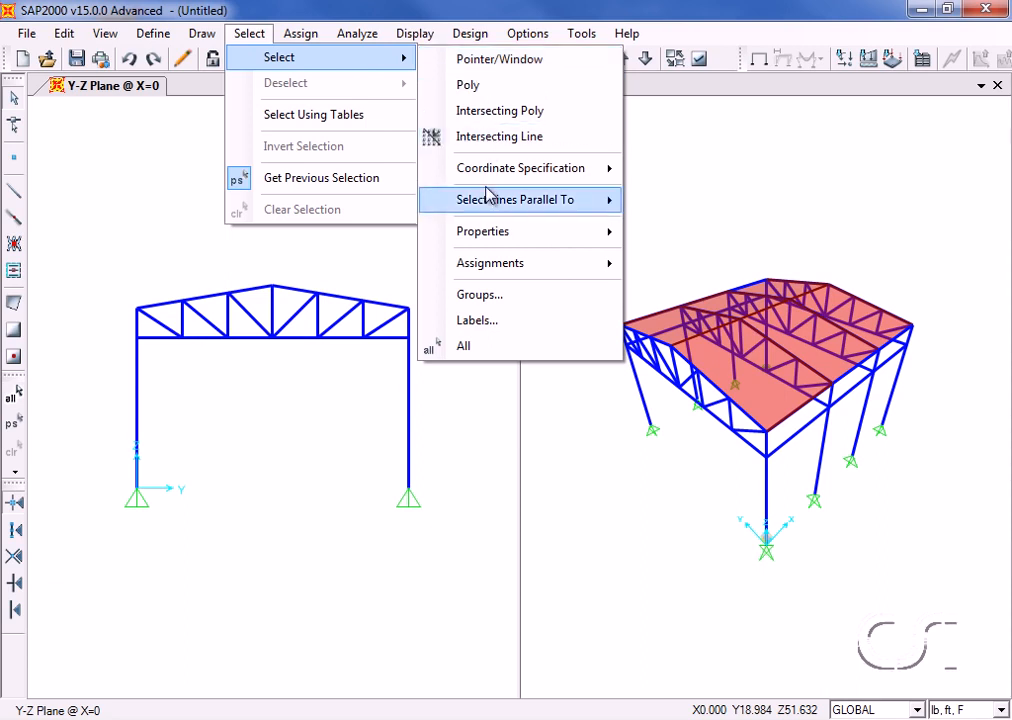
mouse_move(492, 233)
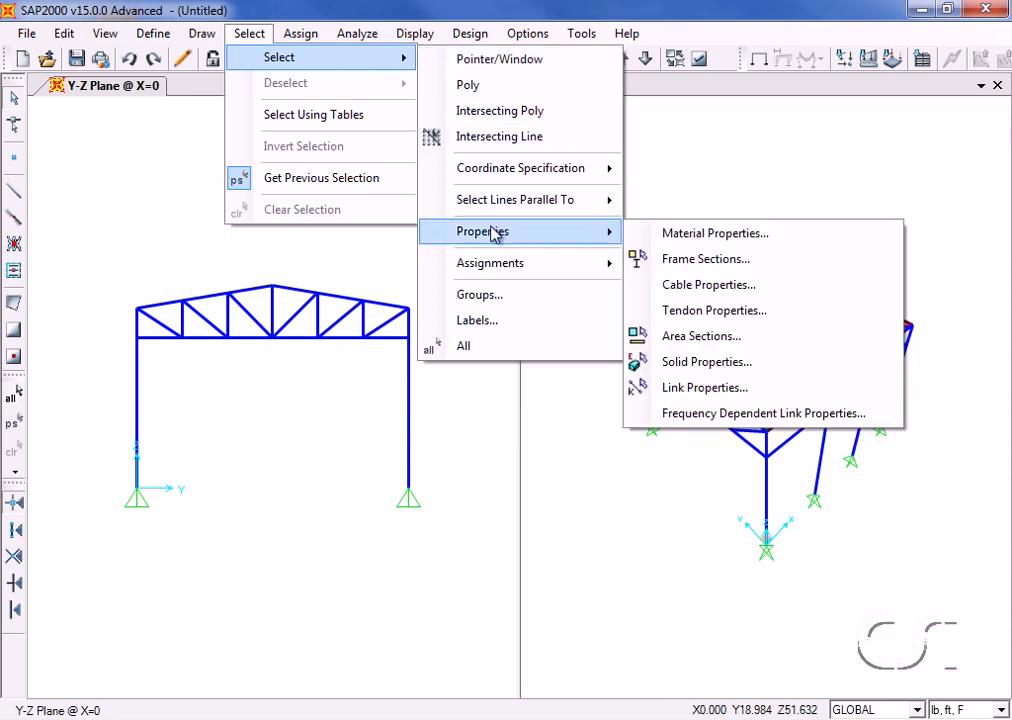
click(693, 238)
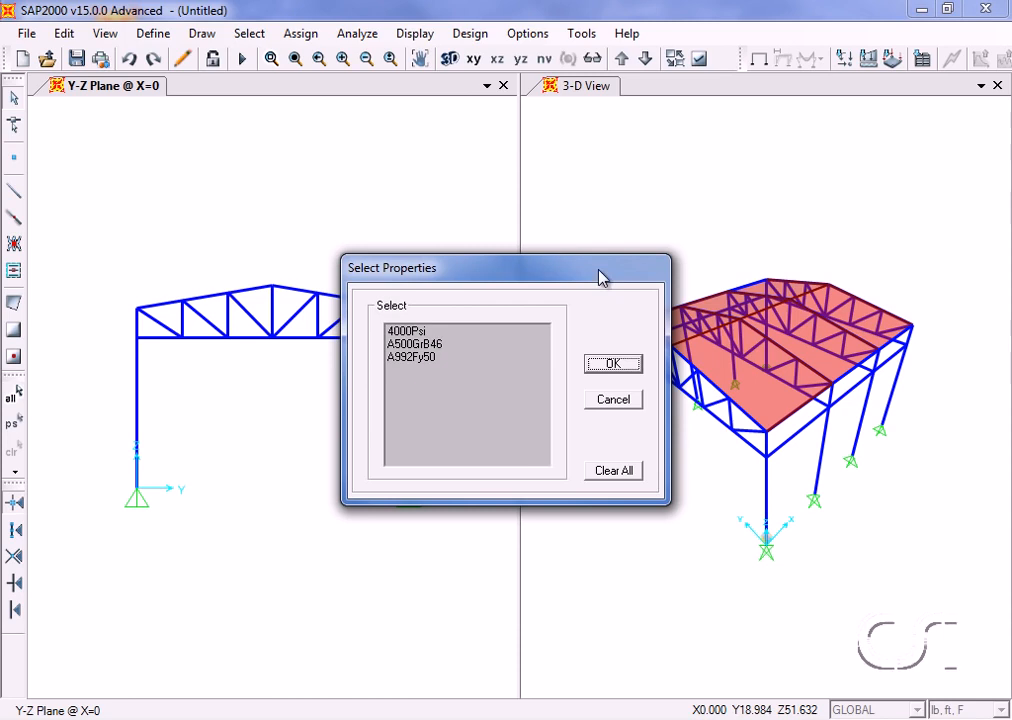
click(430, 335)
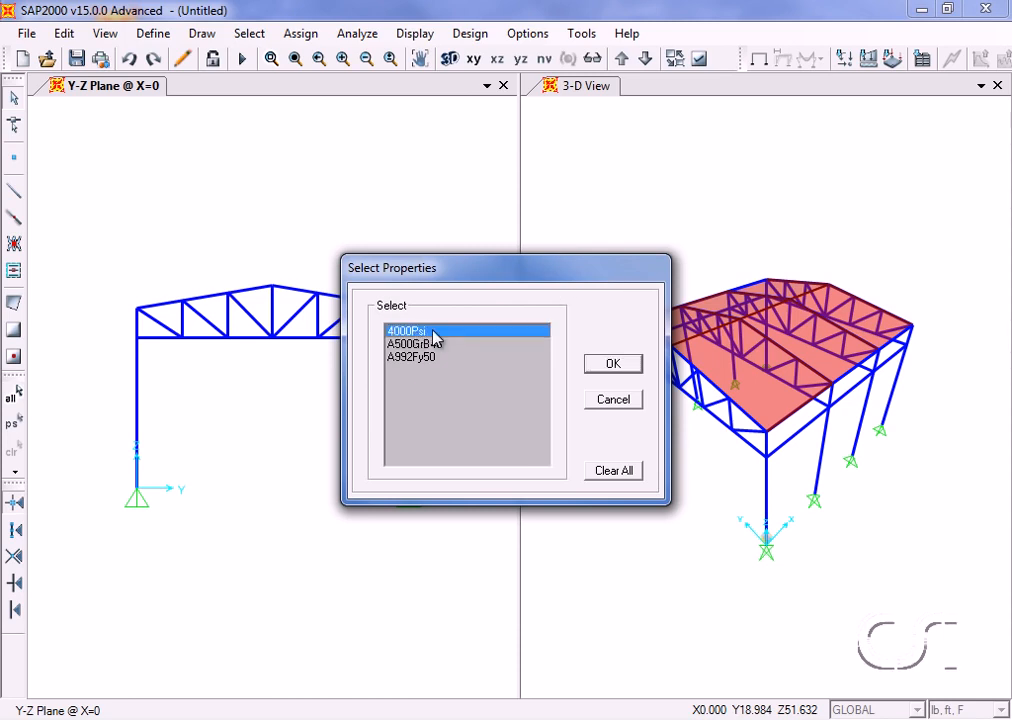
click(602, 364)
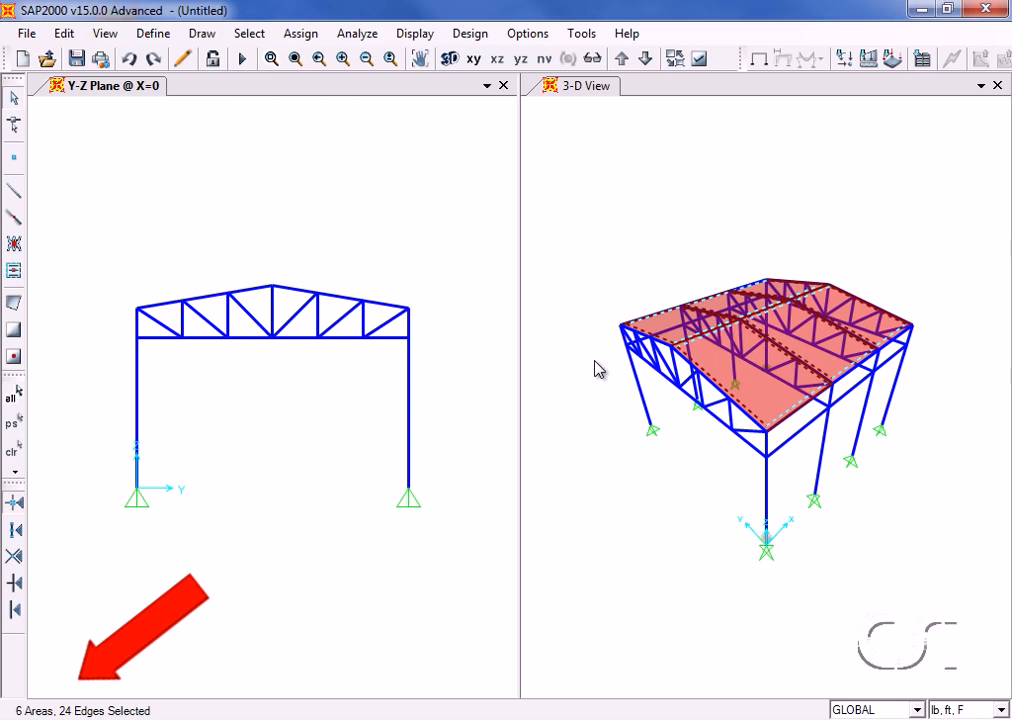
Assign shell stiffness modifiers to the selected concrete roof areas, editing the Membrane f22 modifier.
click(300, 34)
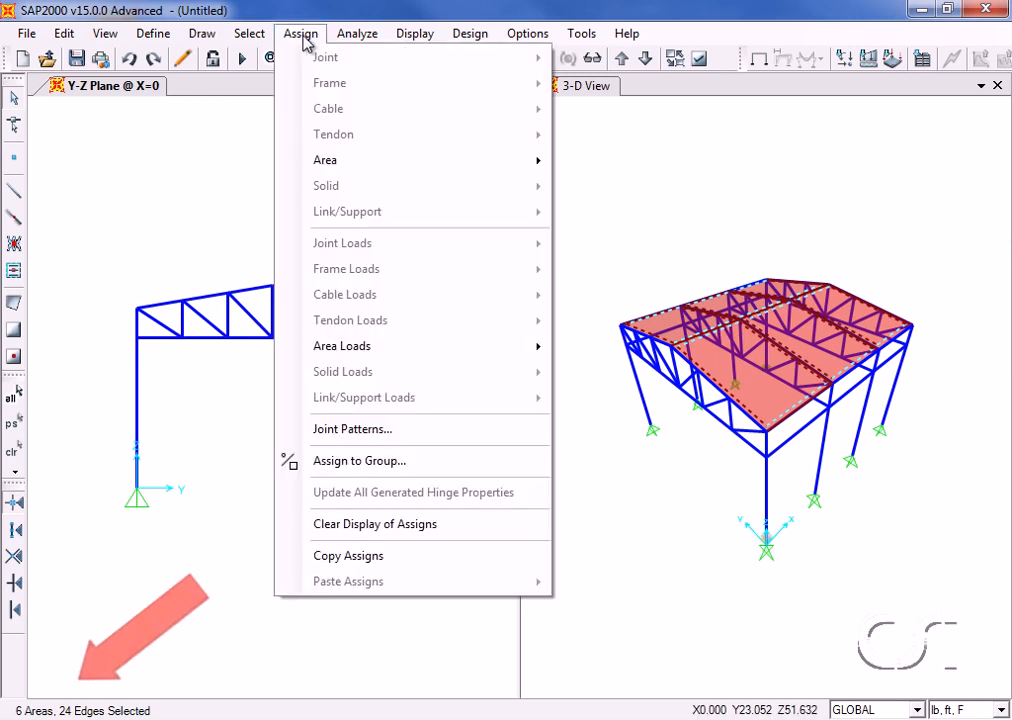
mouse_move(333, 168)
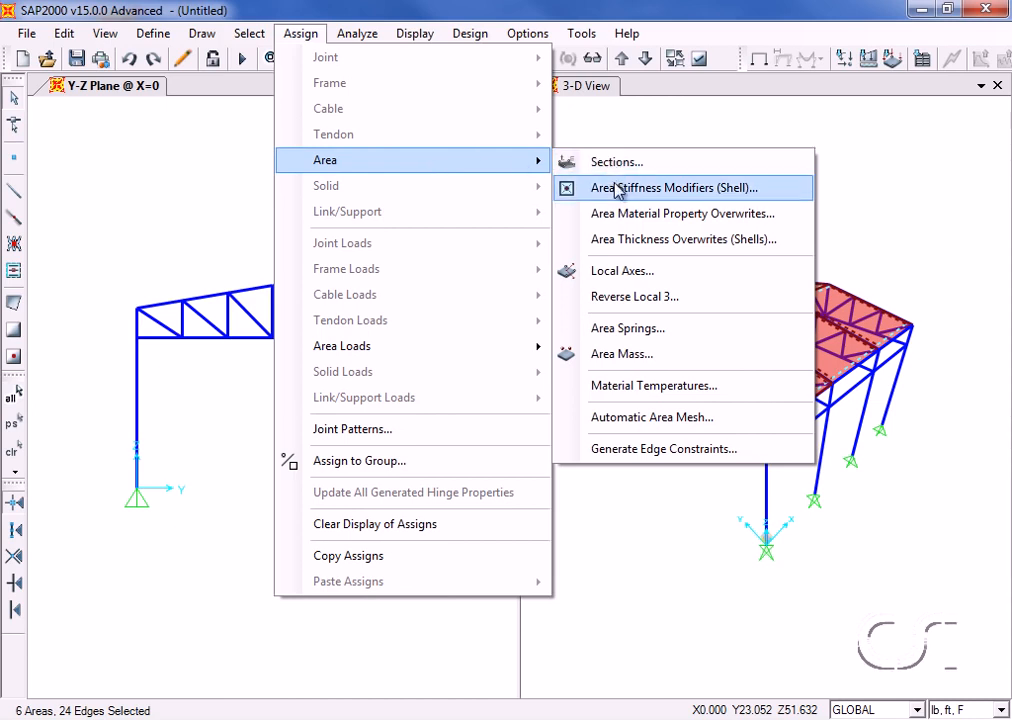
click(679, 190)
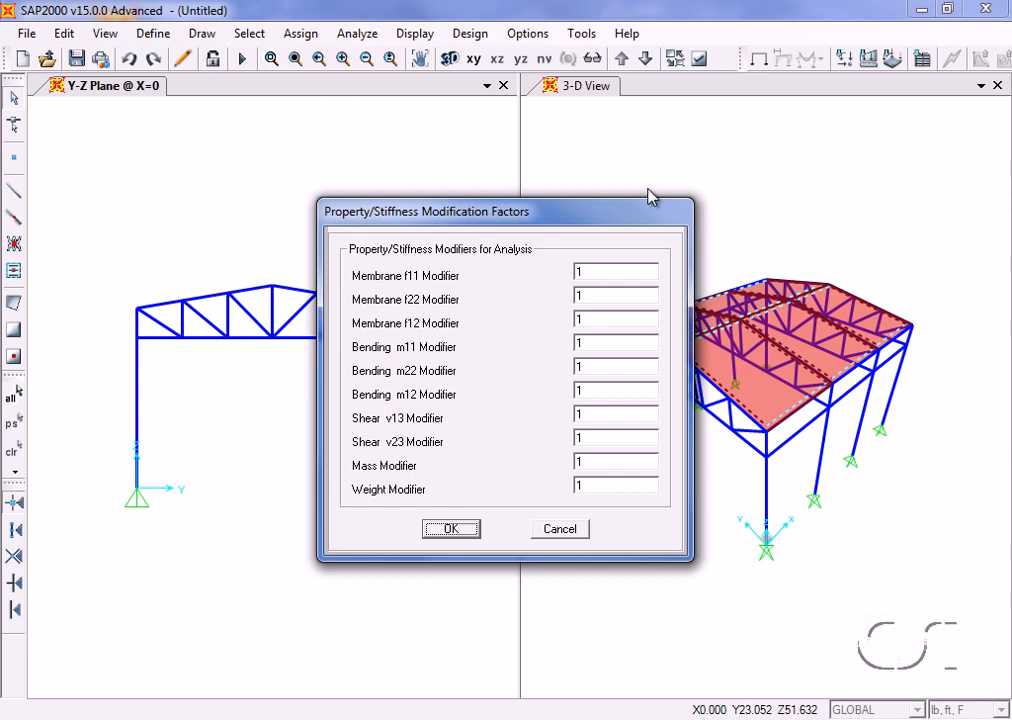
double_click(597, 296)
click(453, 530)
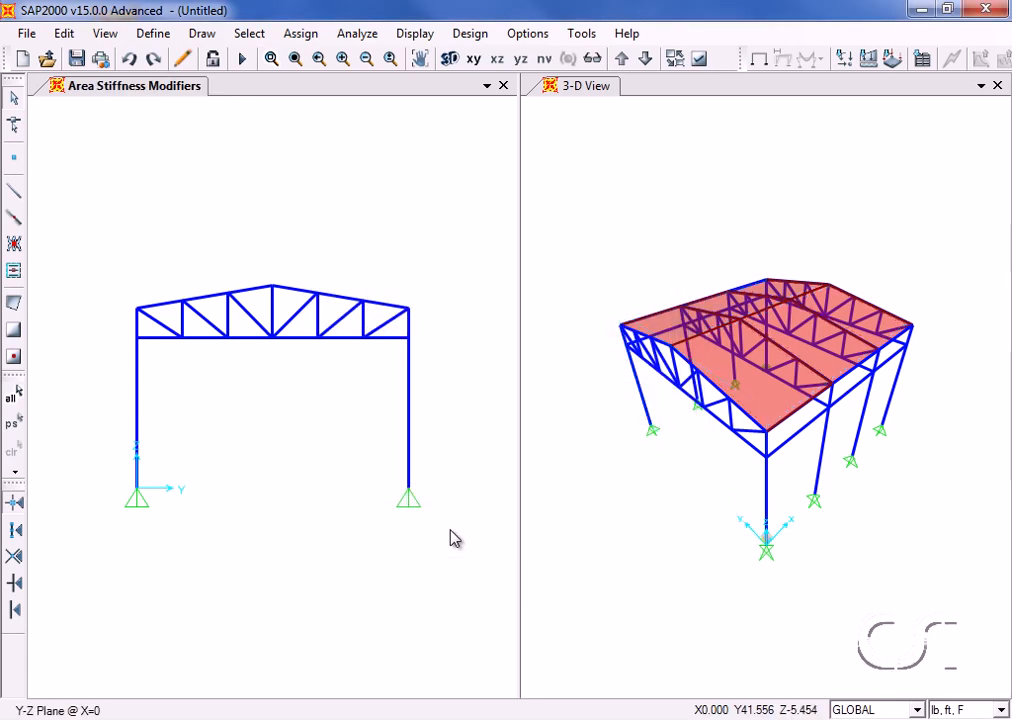
Define a new load pattern named LIVE with type LIVE.
click(152, 33)
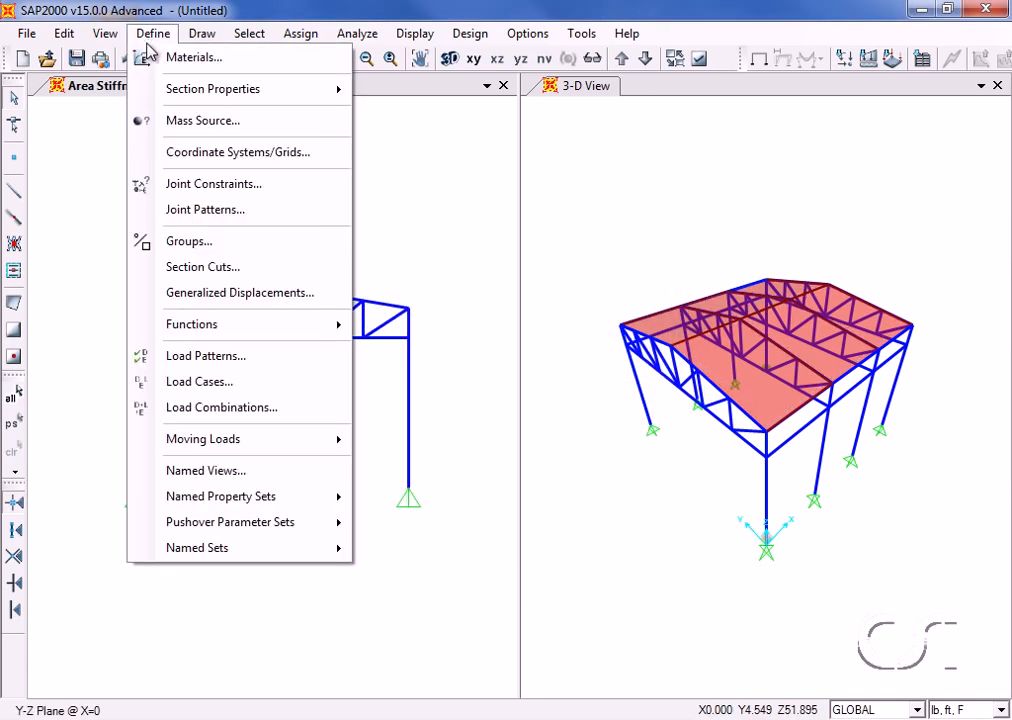
click(245, 362)
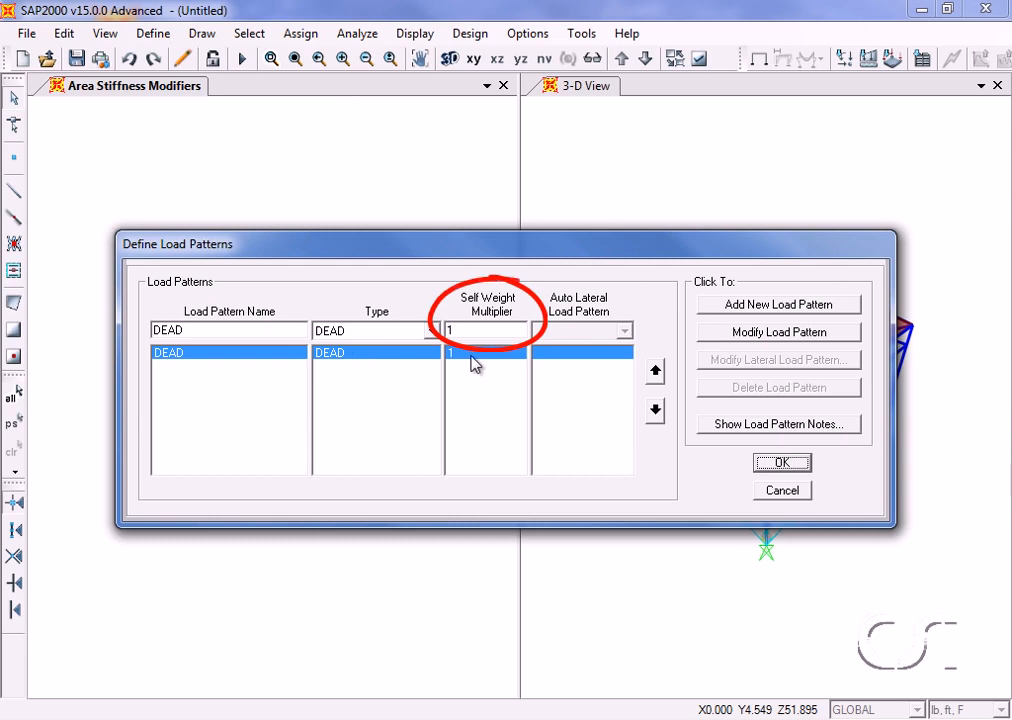
double_click(205, 330)
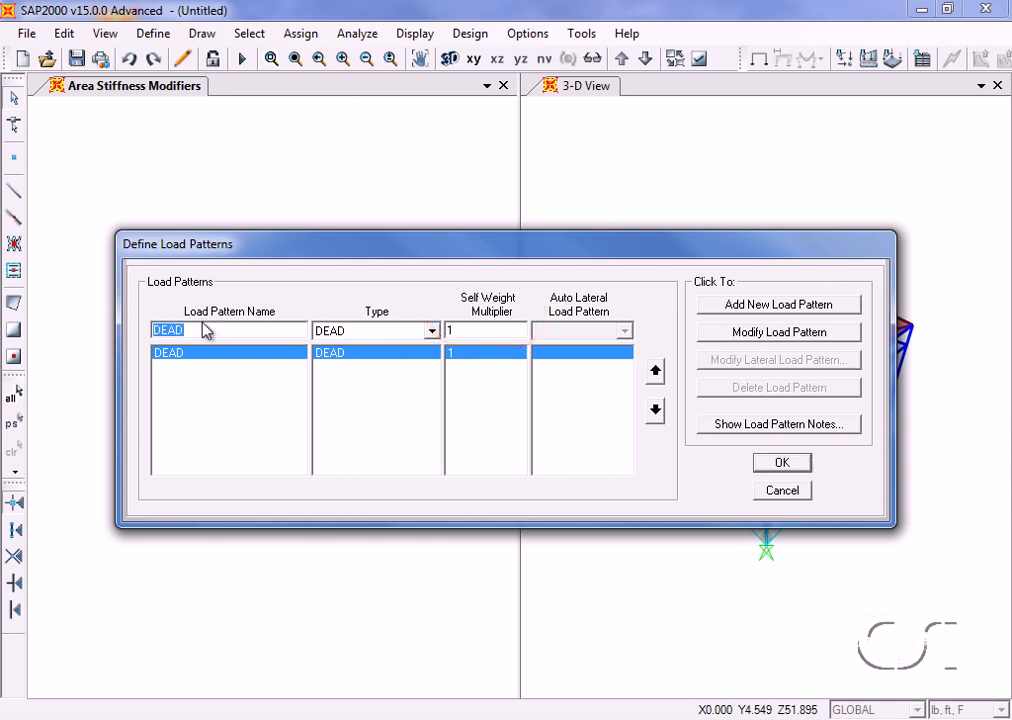
text(LIVE)
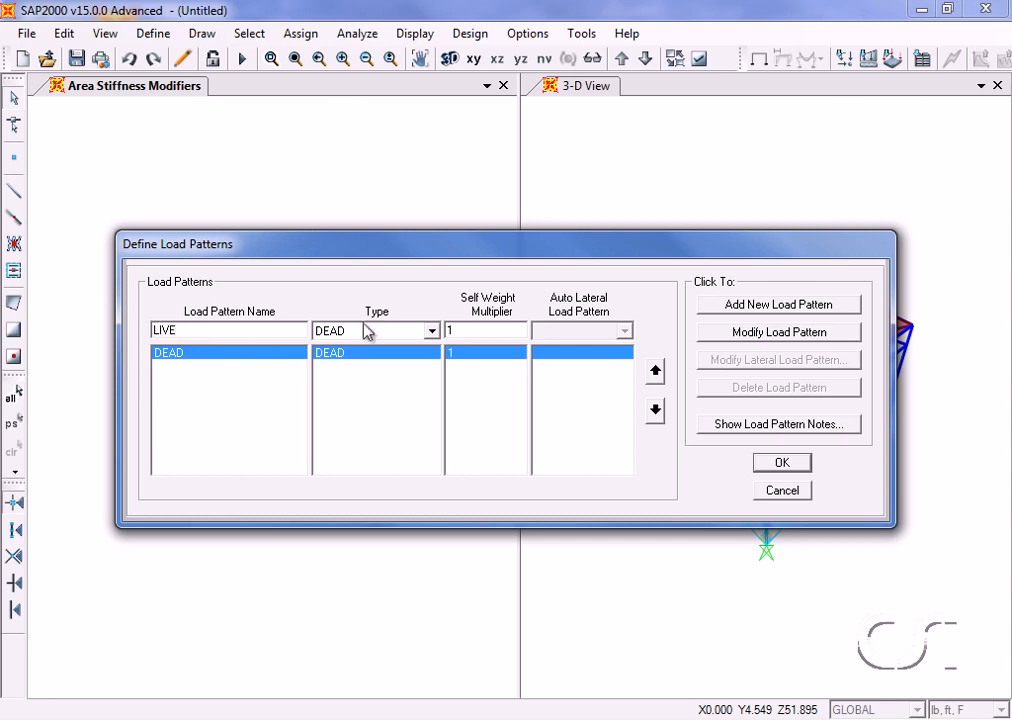
click(433, 331)
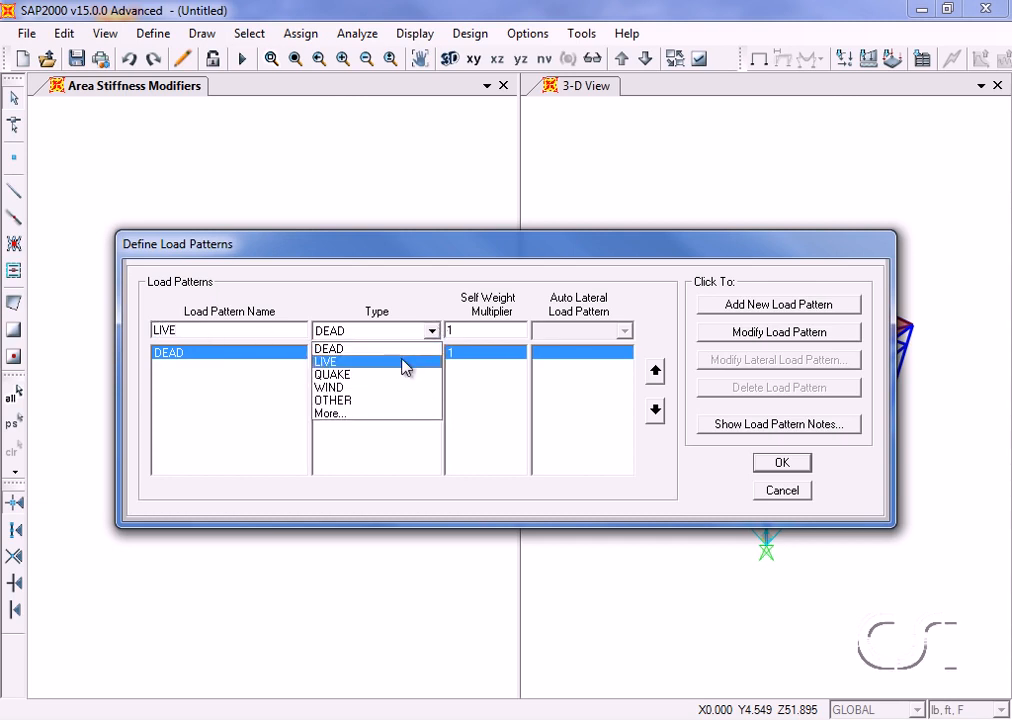
click(407, 362)
click(730, 310)
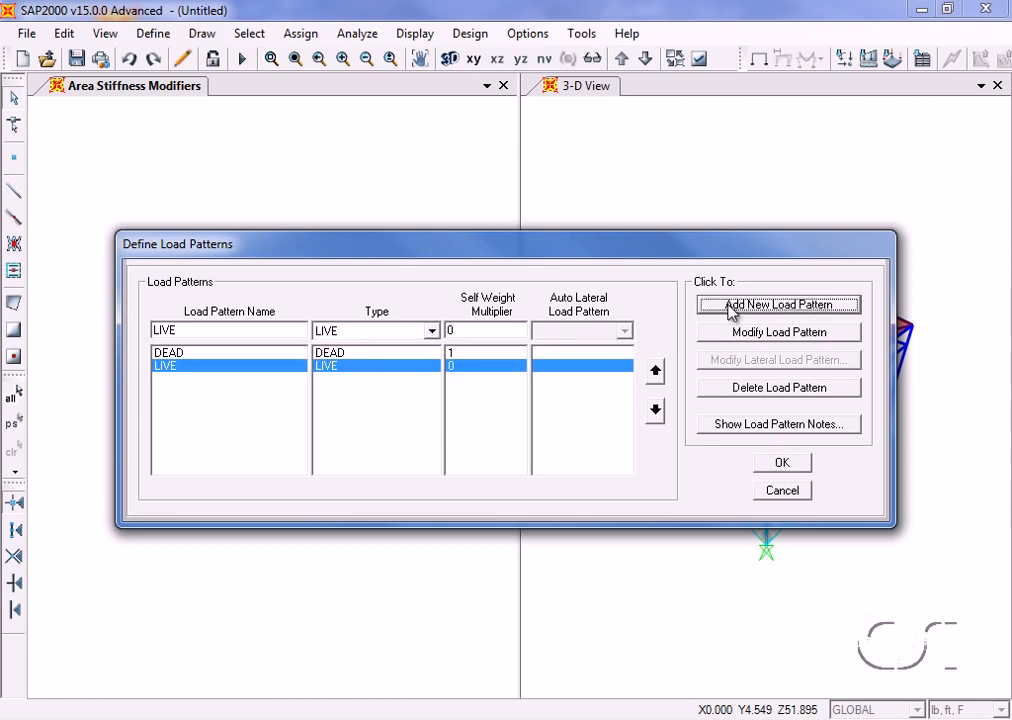
Add a load pattern named WIND with type WIND and accept the load pattern definitions.
double_click(222, 331)
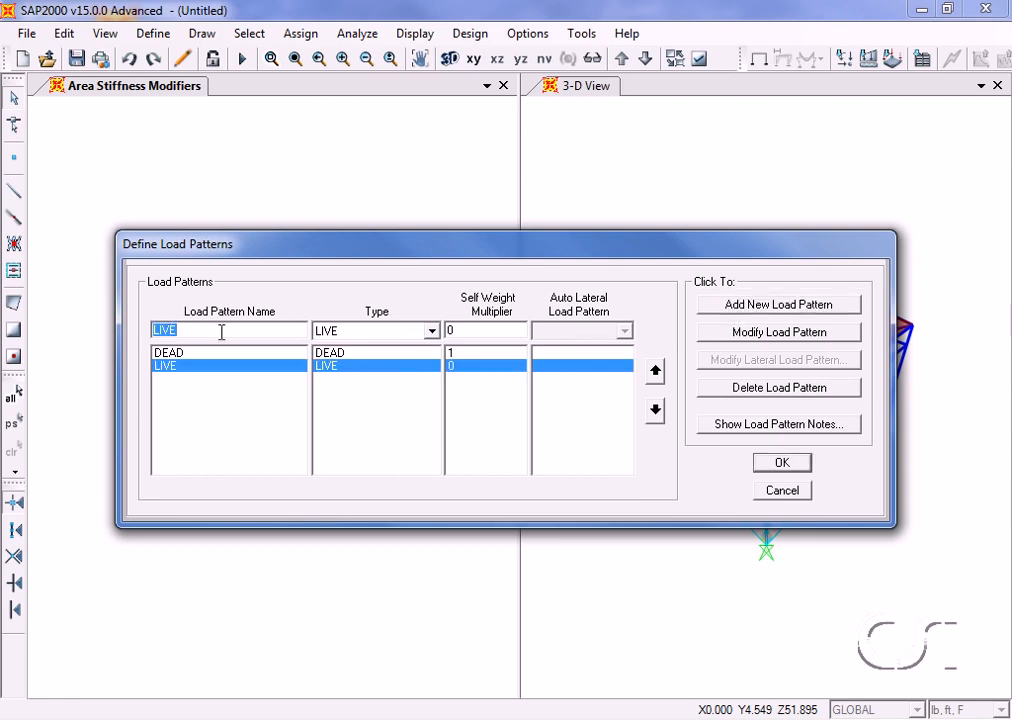
text(WIND)
click(434, 332)
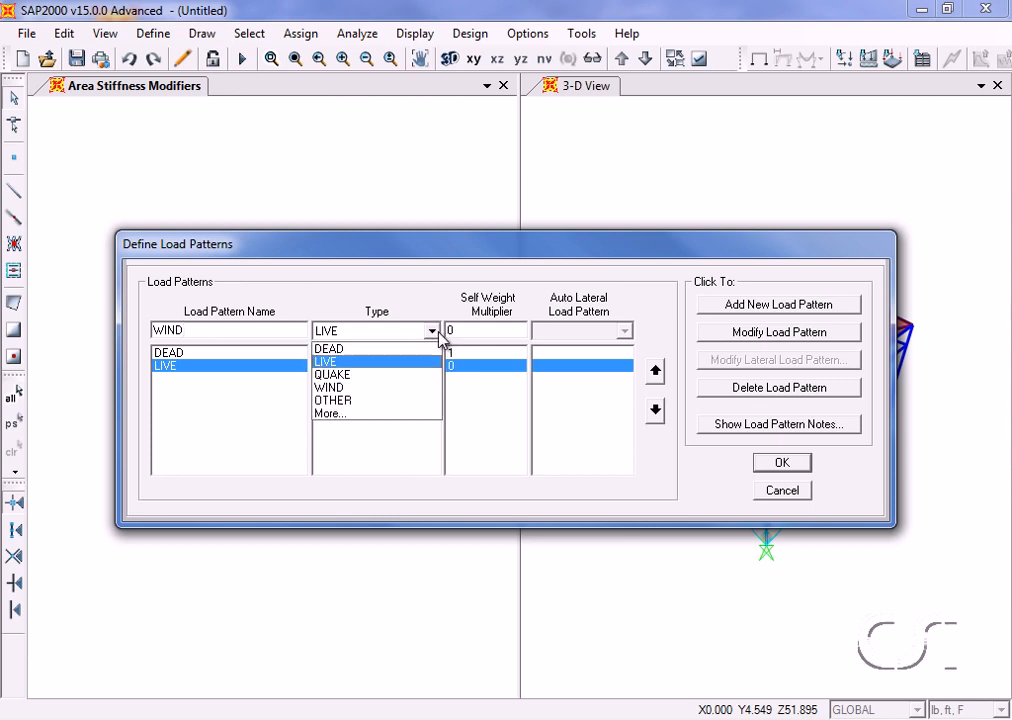
click(319, 389)
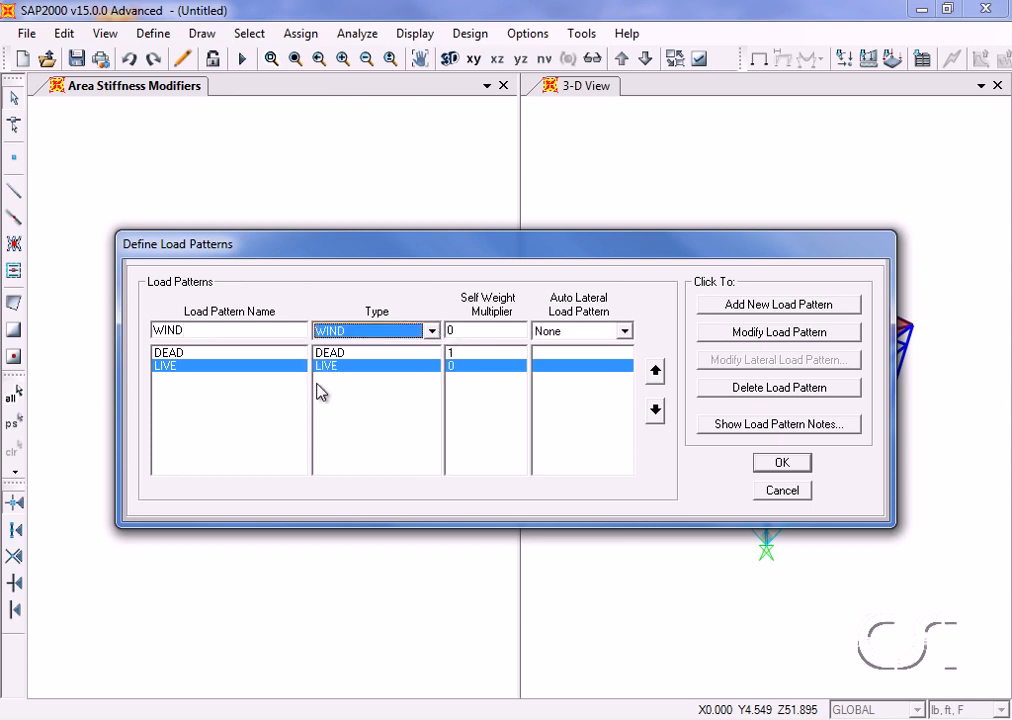
click(735, 308)
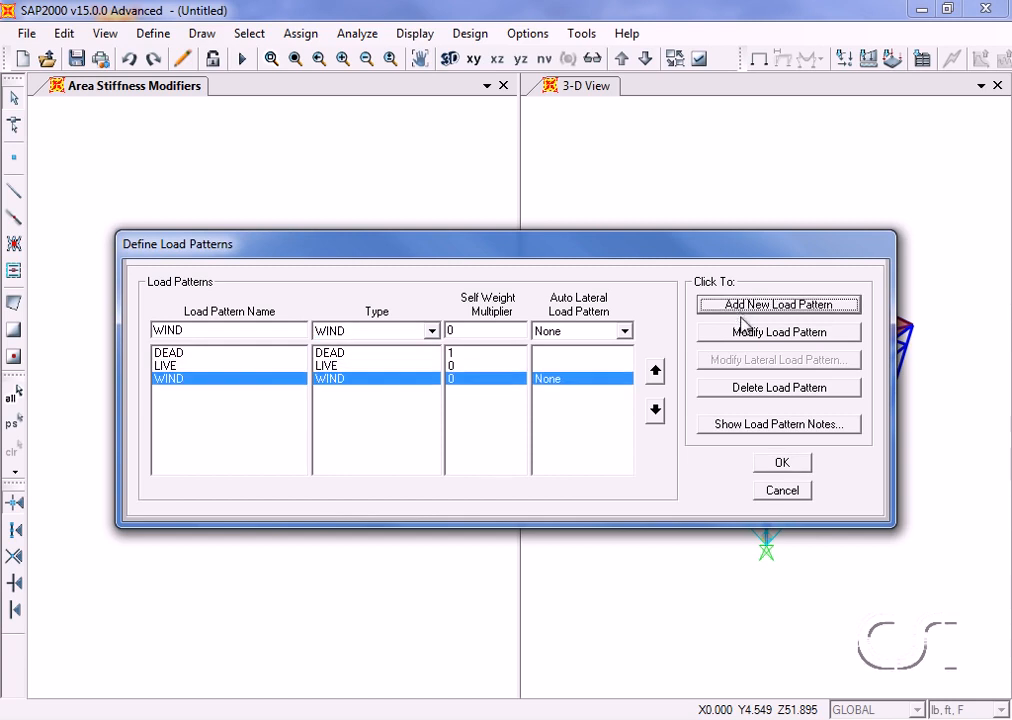
click(784, 464)
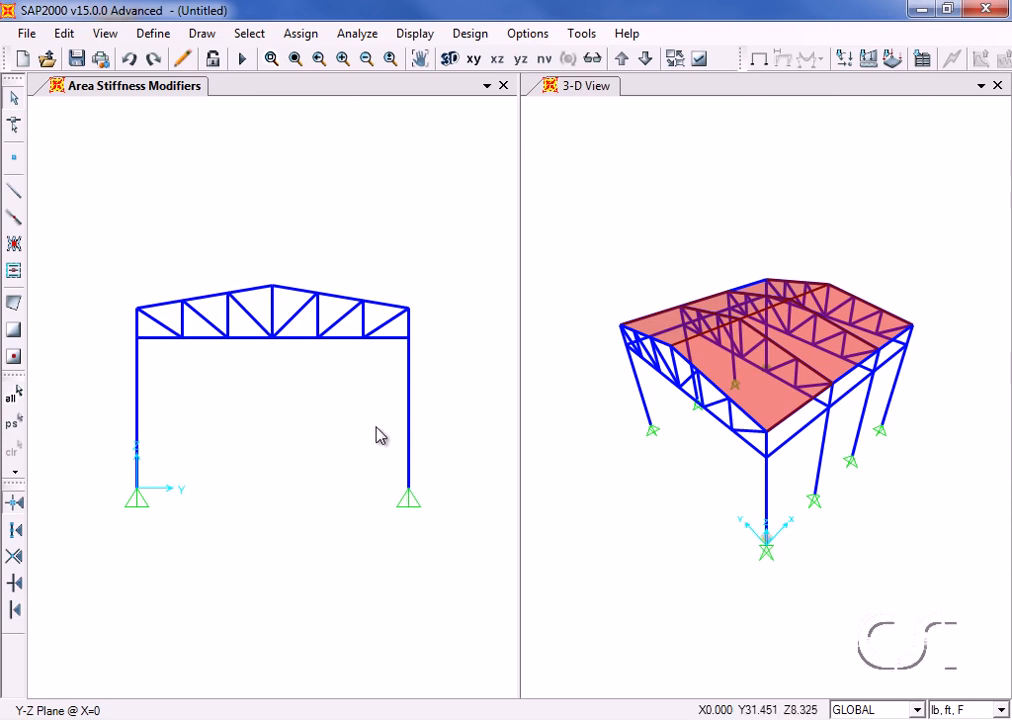
Select the five interior bottom-chord joints of the truss in the Y-Z plane at X=0.
click(182, 339)
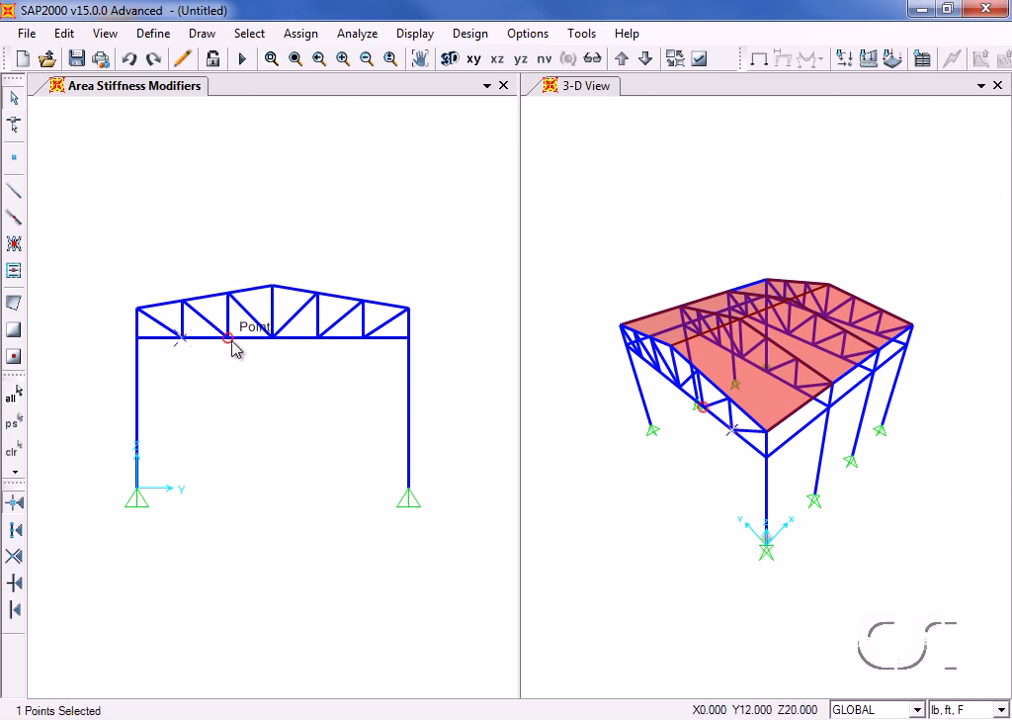
click(227, 340)
click(272, 341)
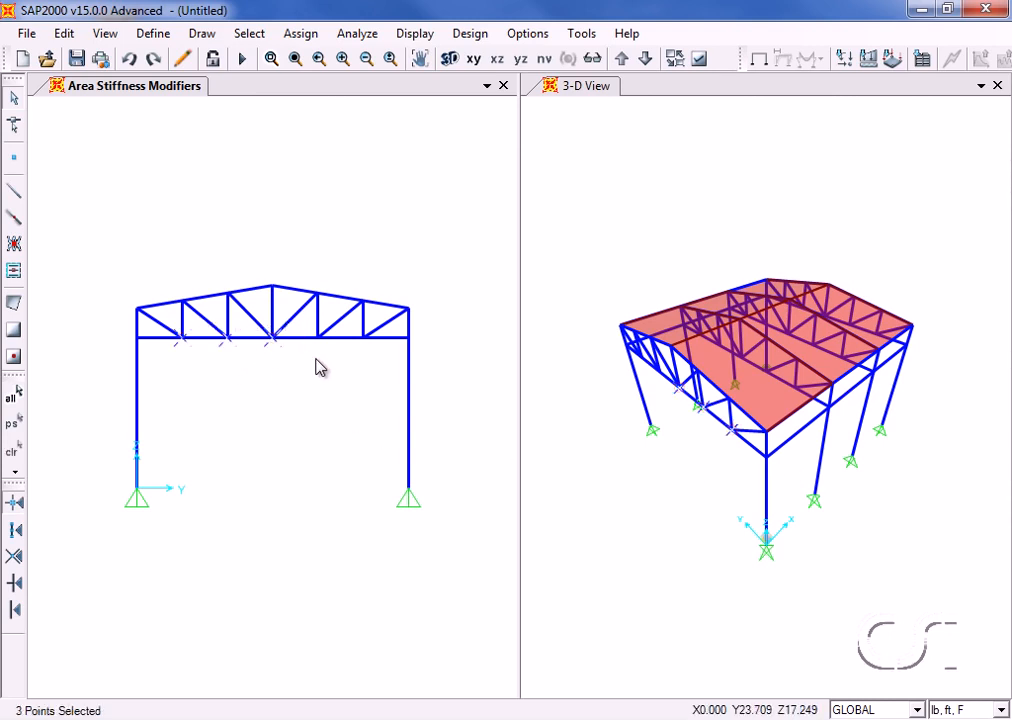
click(320, 345)
click(368, 355)
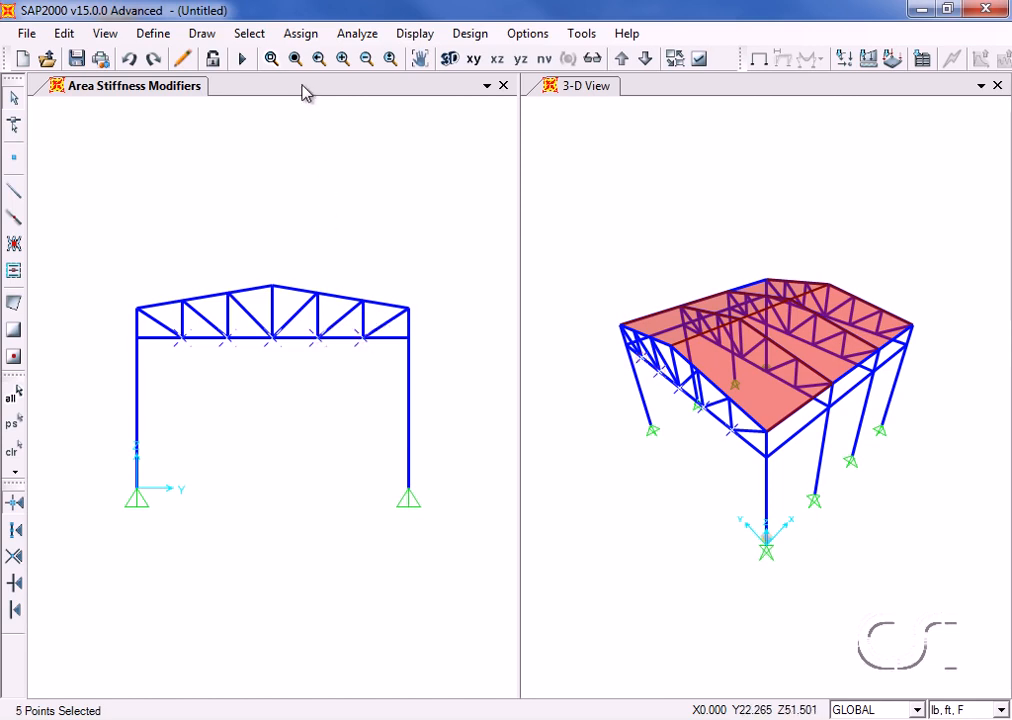
Assign a Force Global Z of -20000 lb to the selected bottom-chord joints under the DEAD load pattern.
click(301, 33)
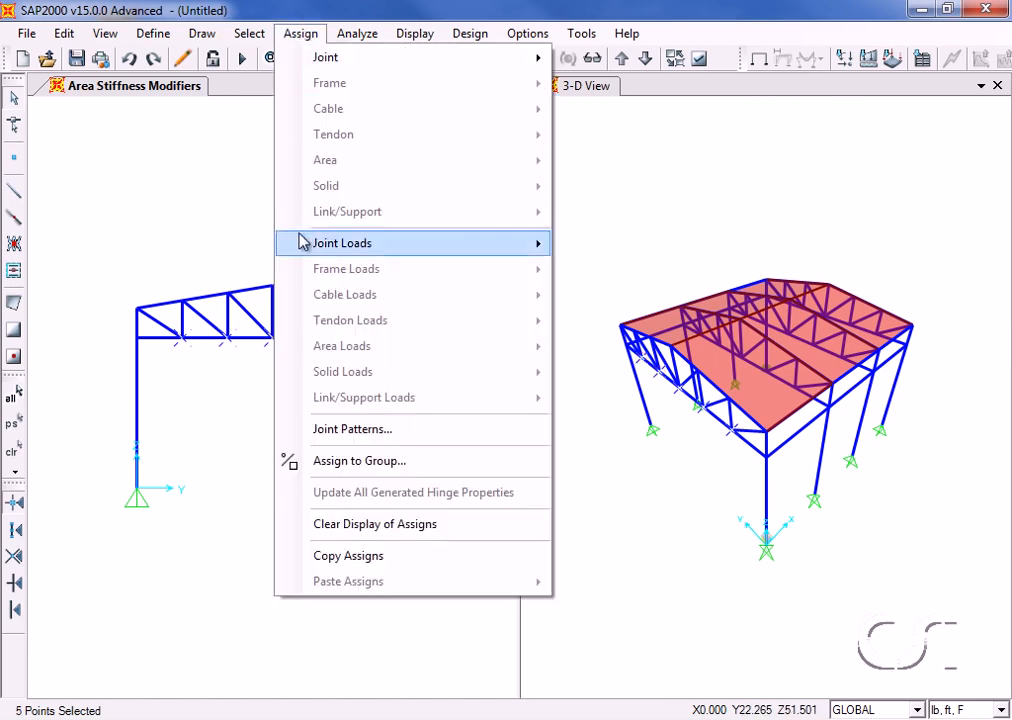
mouse_move(305, 243)
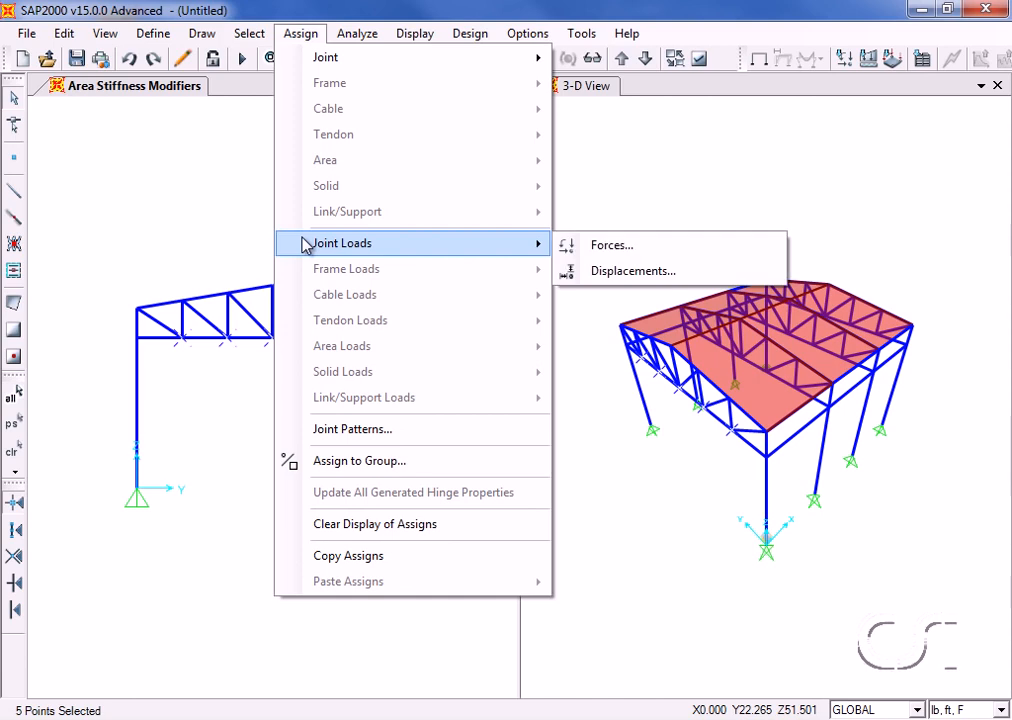
click(614, 247)
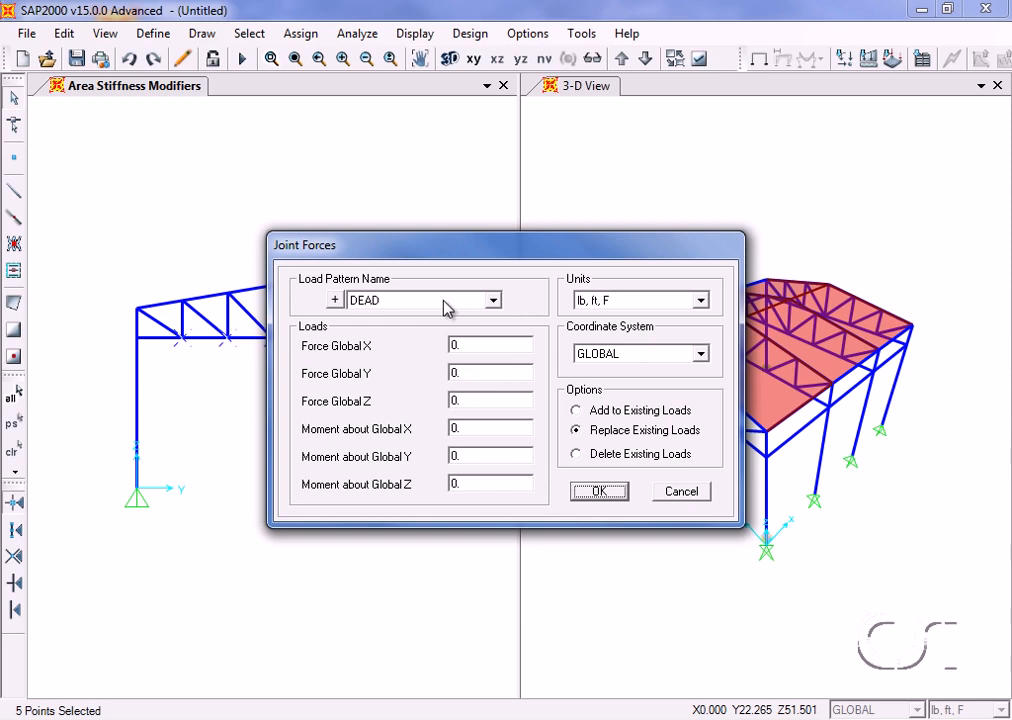
click(481, 399)
text(-20000)
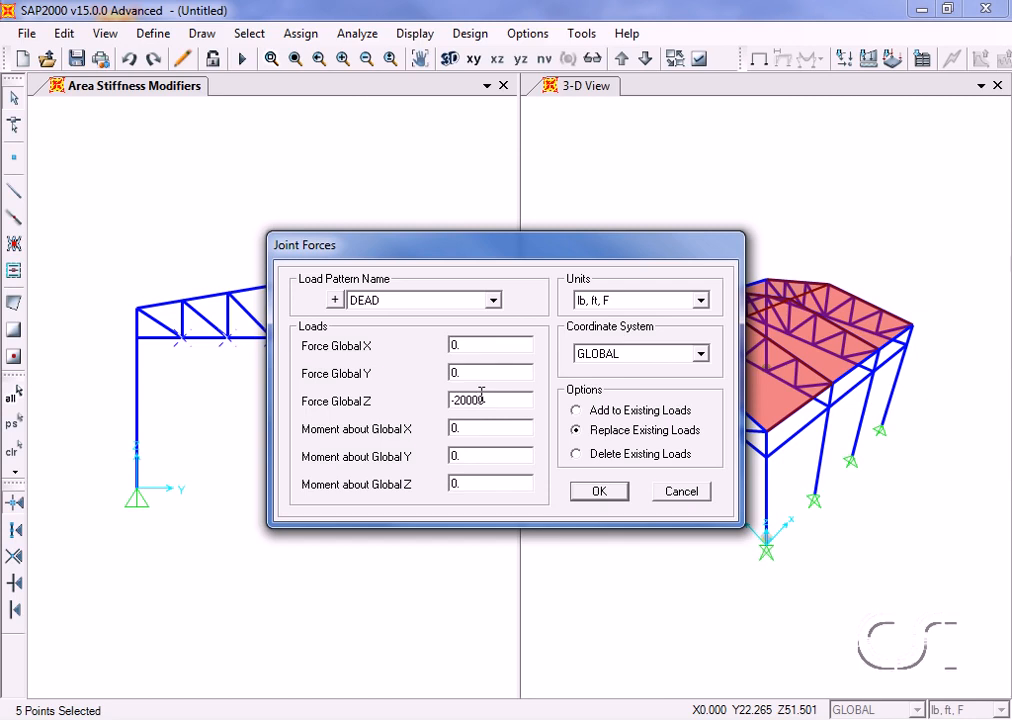
click(590, 492)
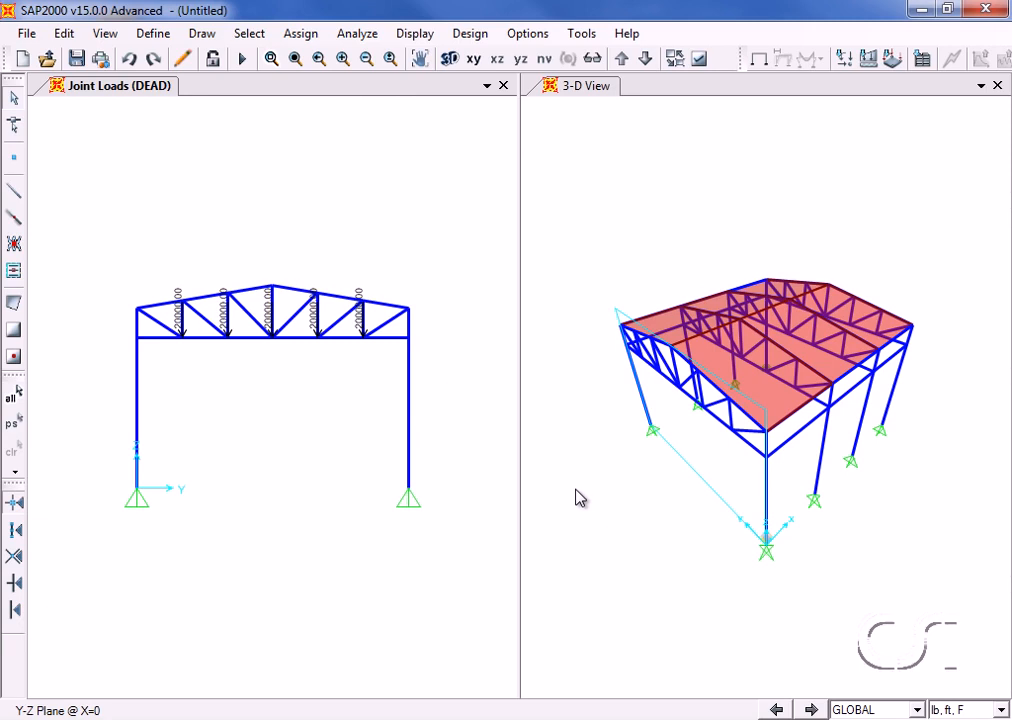
Reselect the loaded bottom-chord joints and replicate them linearly with dx 12, dy 0 and number 3.
click(15, 421)
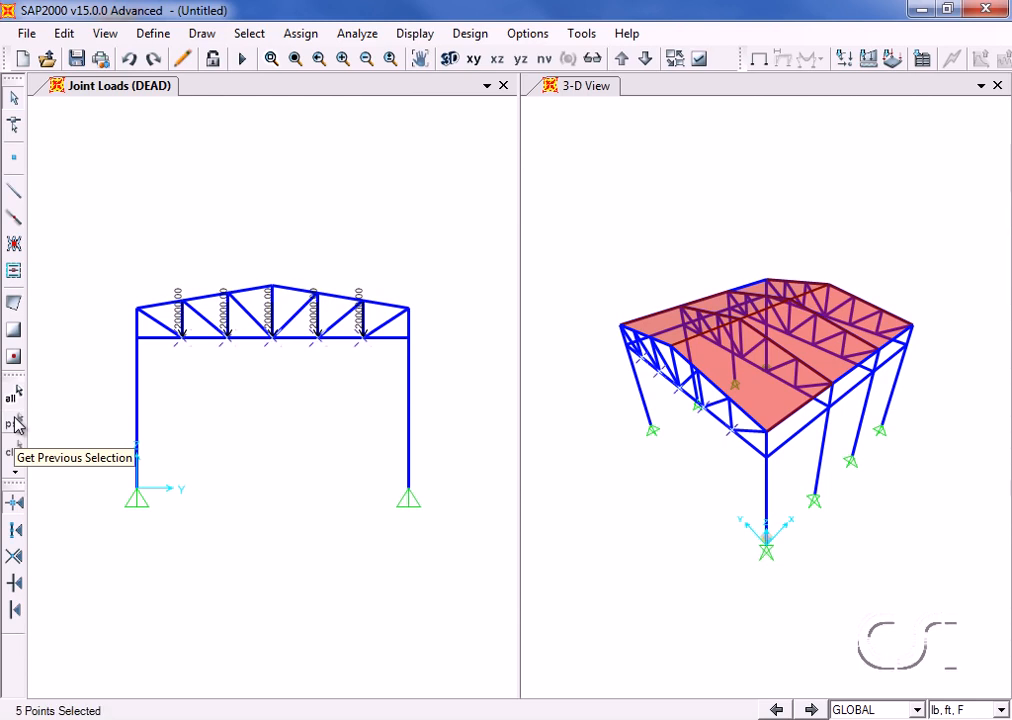
click(63, 35)
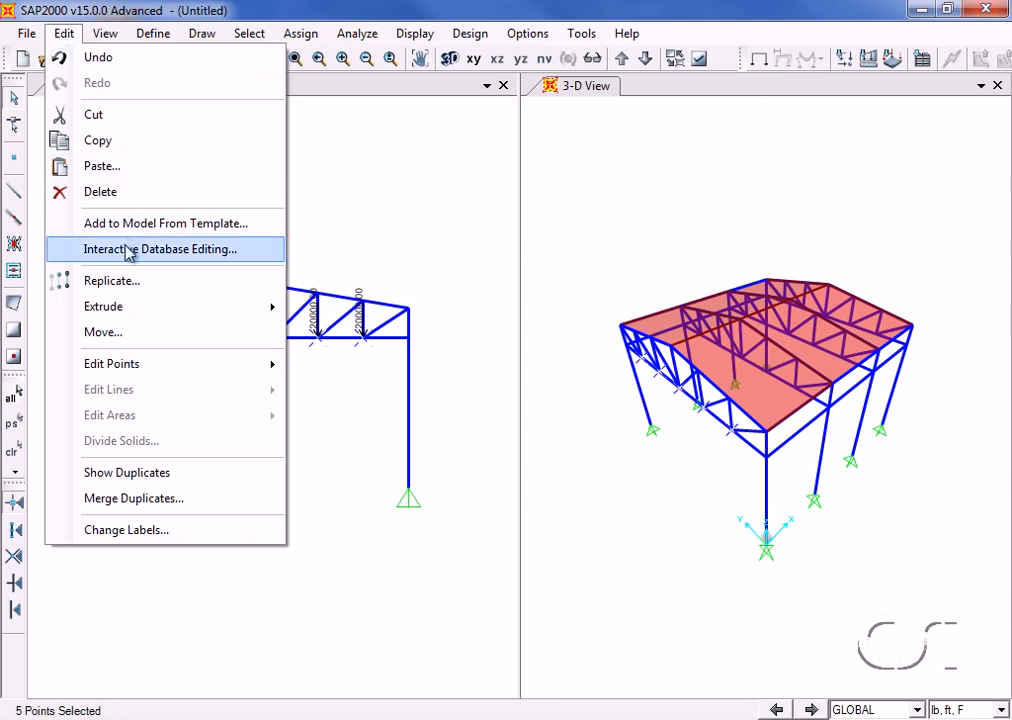
click(128, 281)
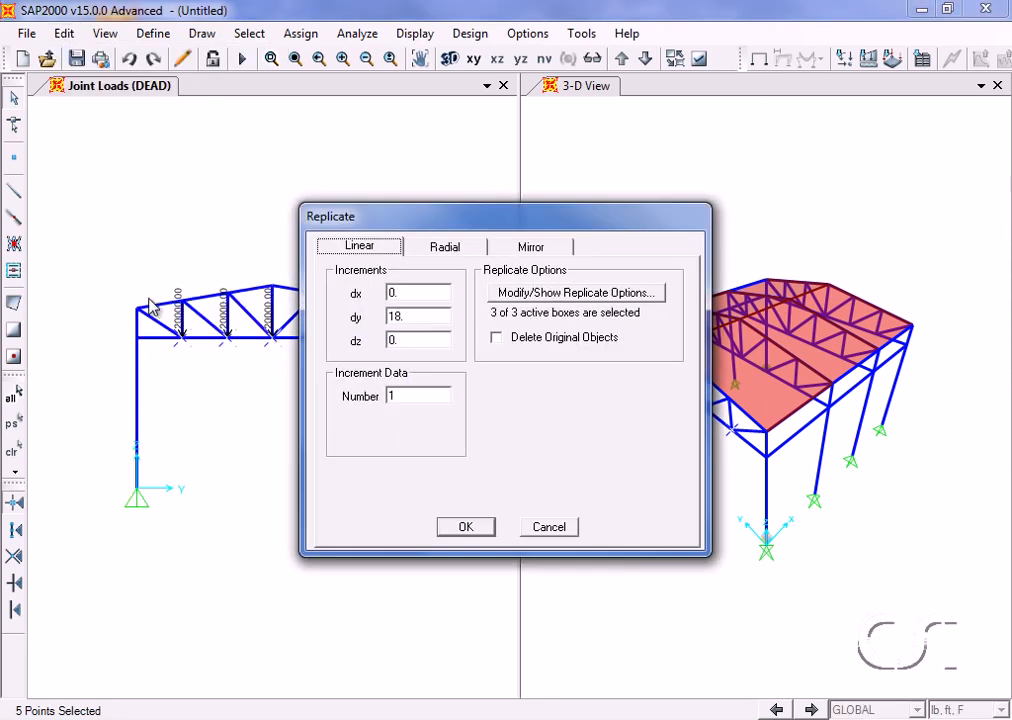
double_click(400, 293)
text(12)
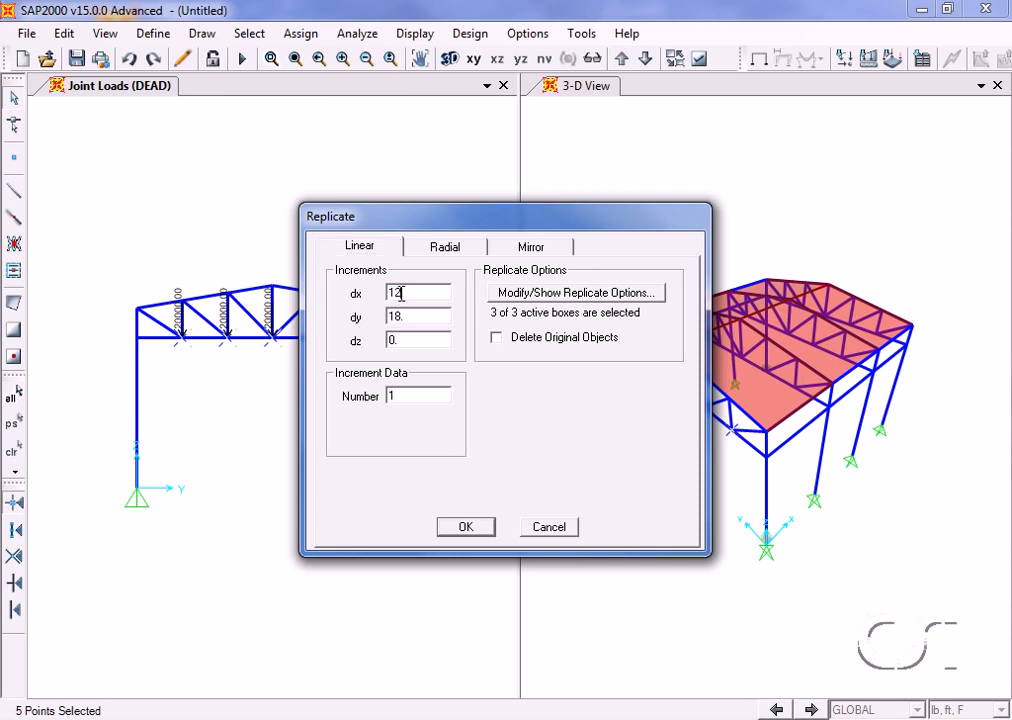
double_click(397, 315)
text(0)
text(3)
click(467, 530)
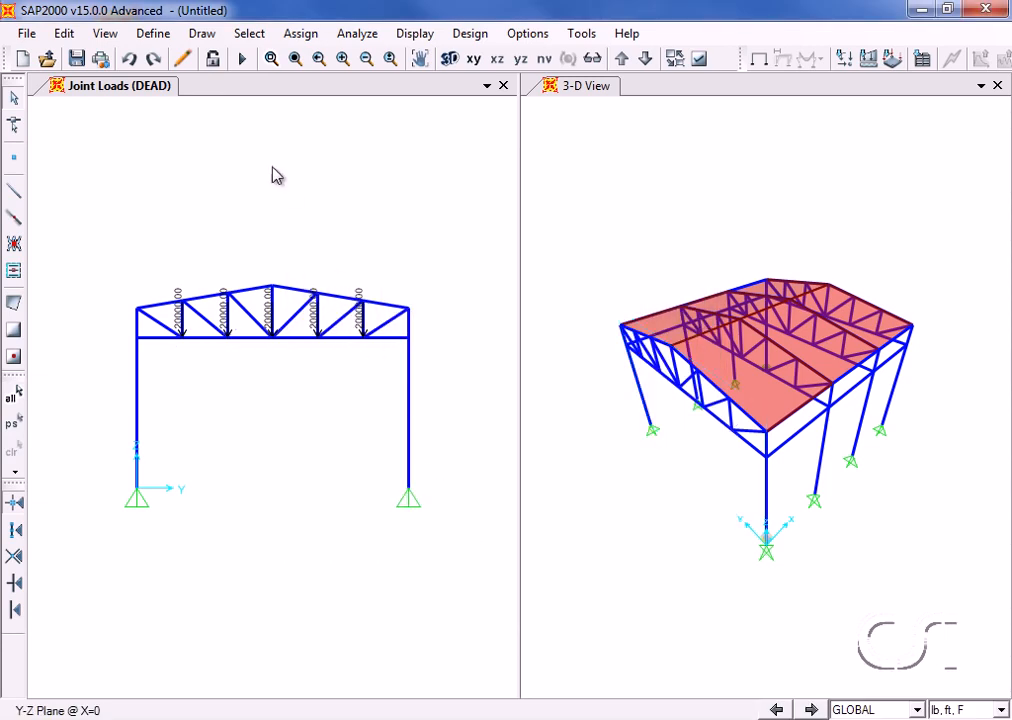
Select all areas that use the ROOF area section.
click(242, 38)
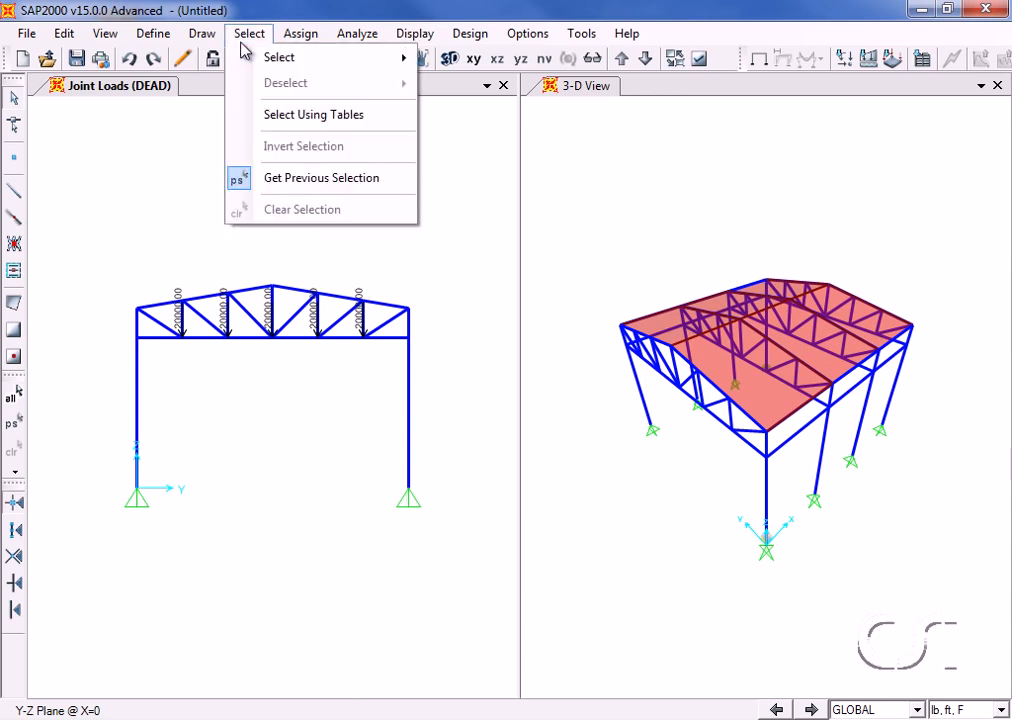
mouse_move(262, 62)
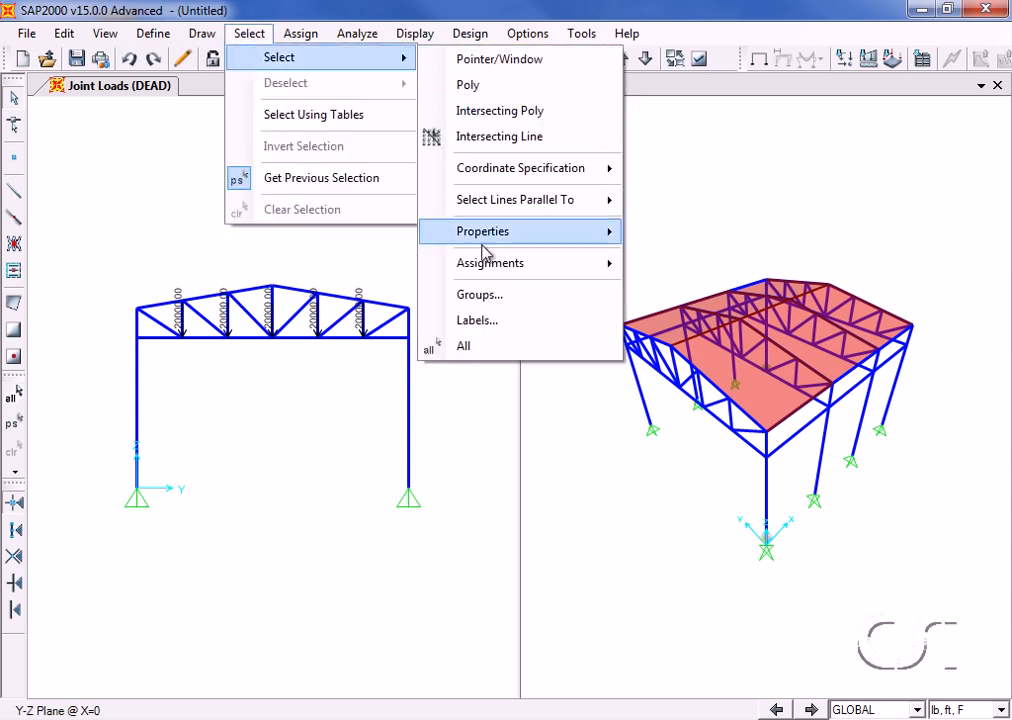
mouse_move(610, 233)
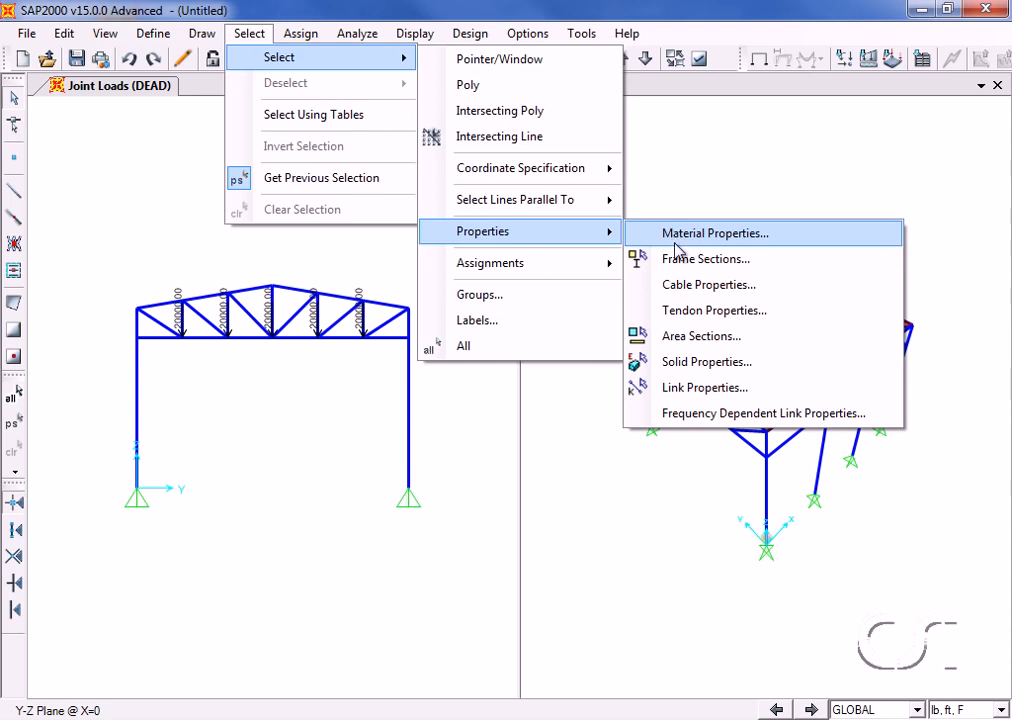
click(697, 337)
click(414, 346)
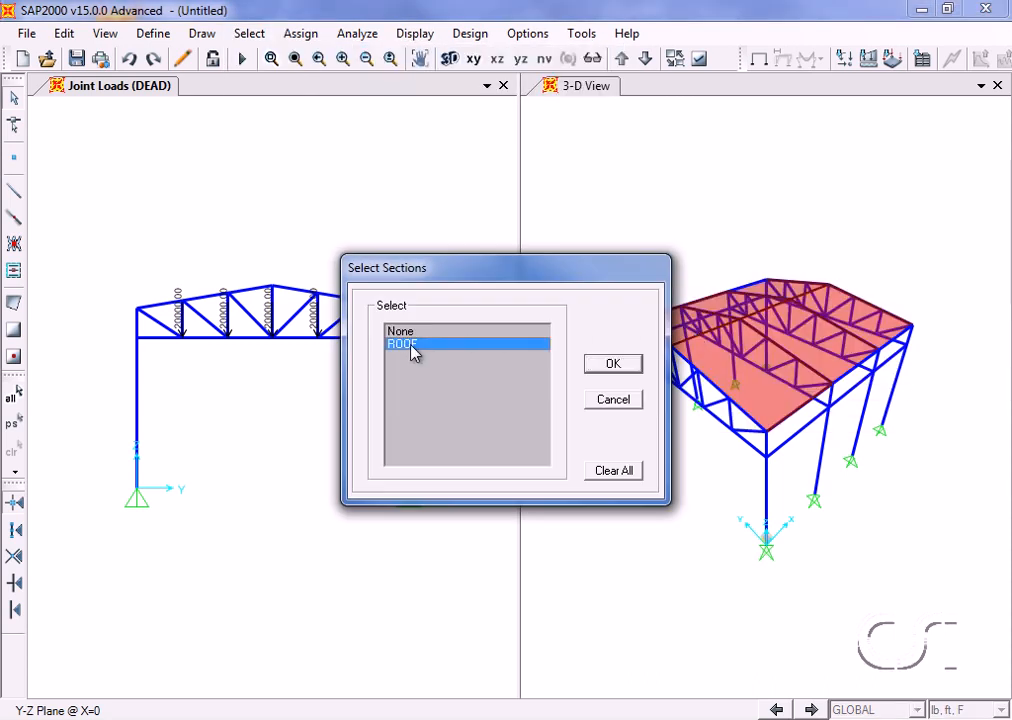
click(600, 368)
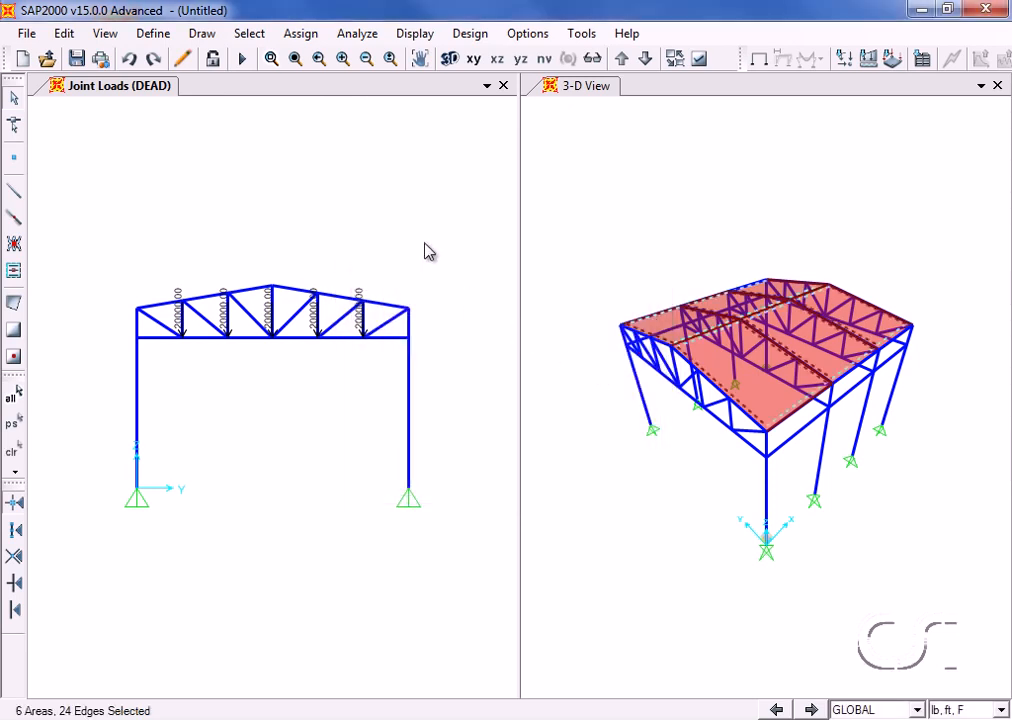
Assign a uniform shell load of 30 to the selected roof areas under the LIVE pattern in the Gravity Projected direction.
click(304, 36)
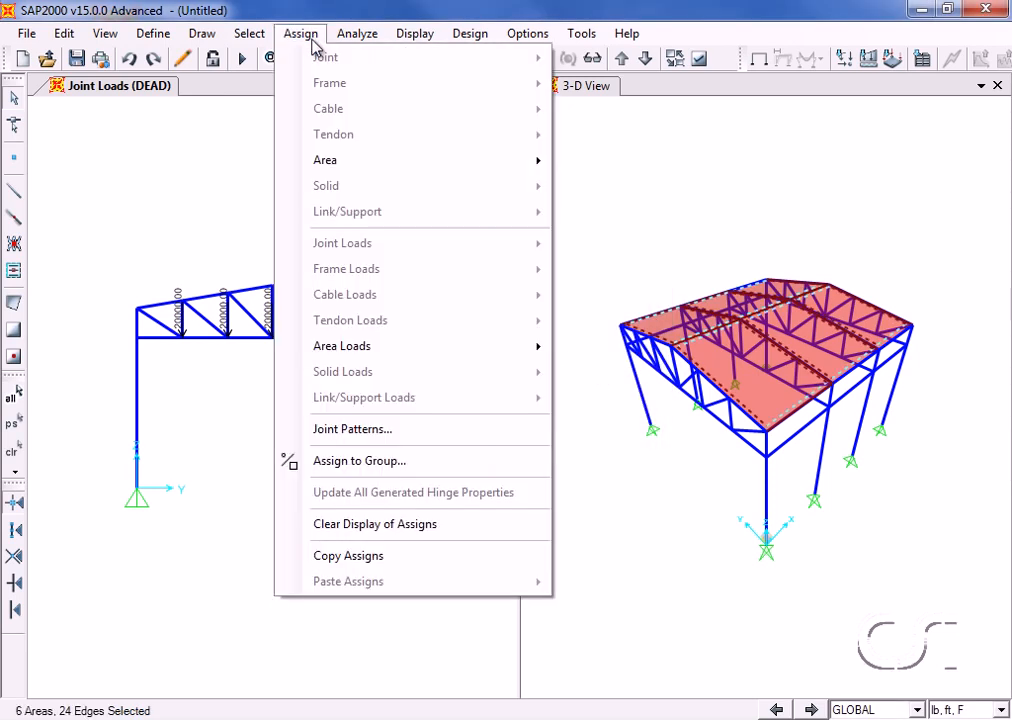
mouse_move(345, 345)
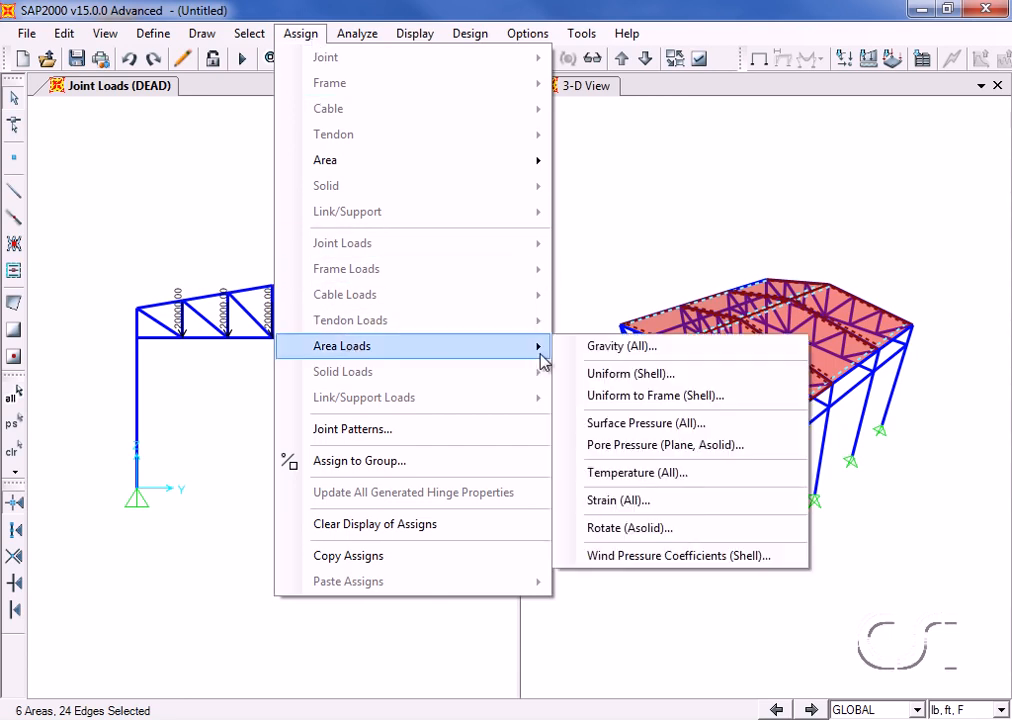
click(587, 375)
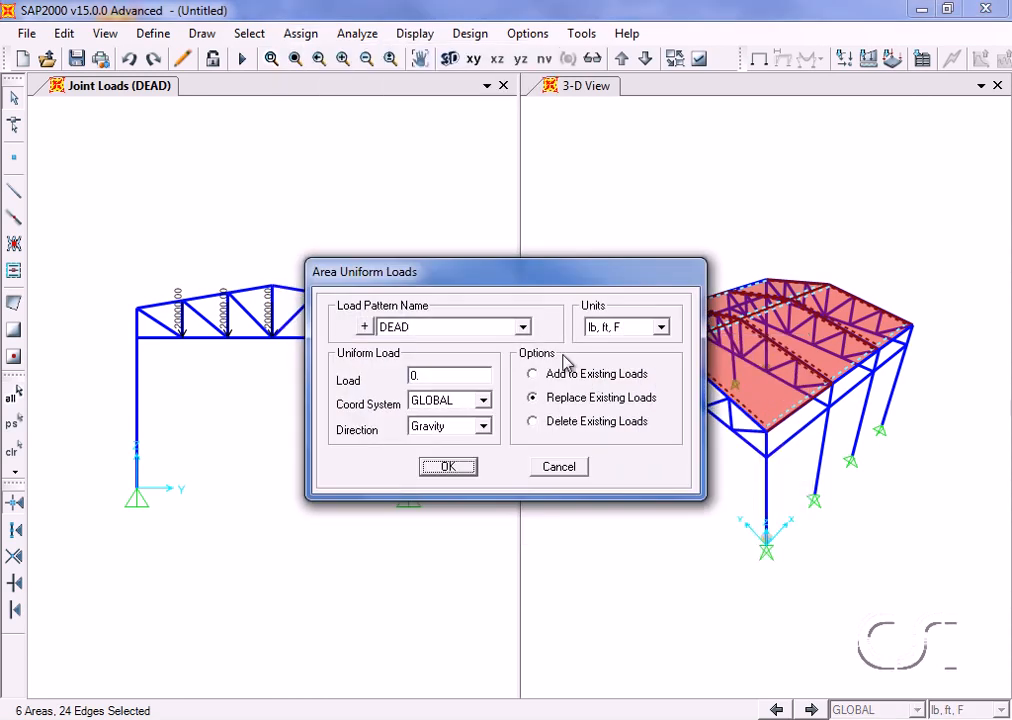
click(523, 328)
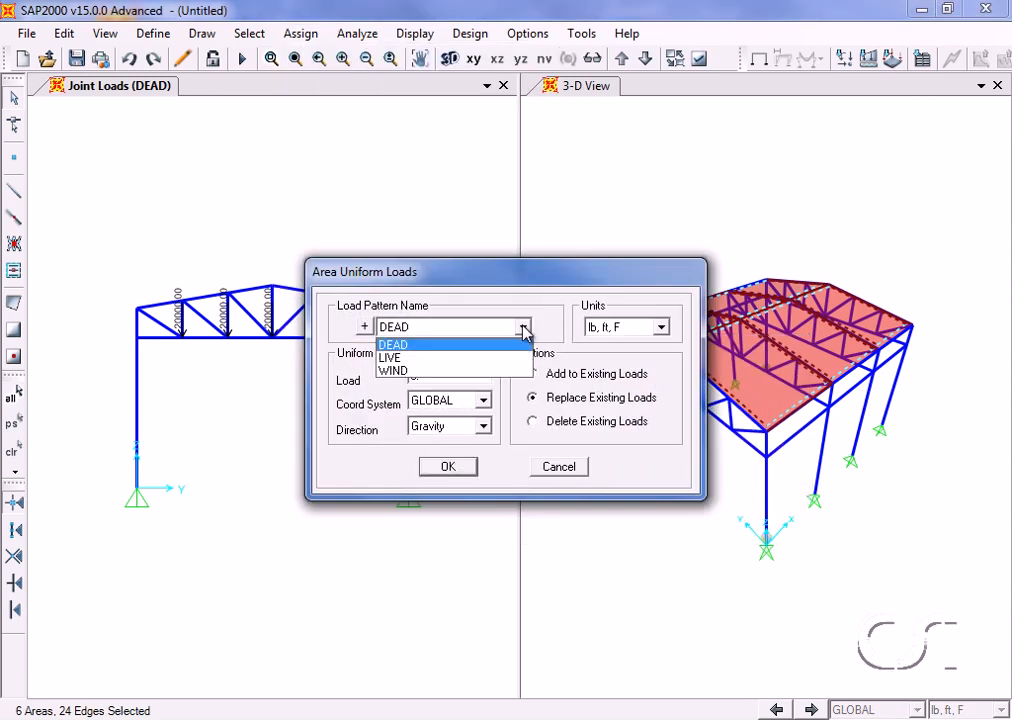
click(481, 357)
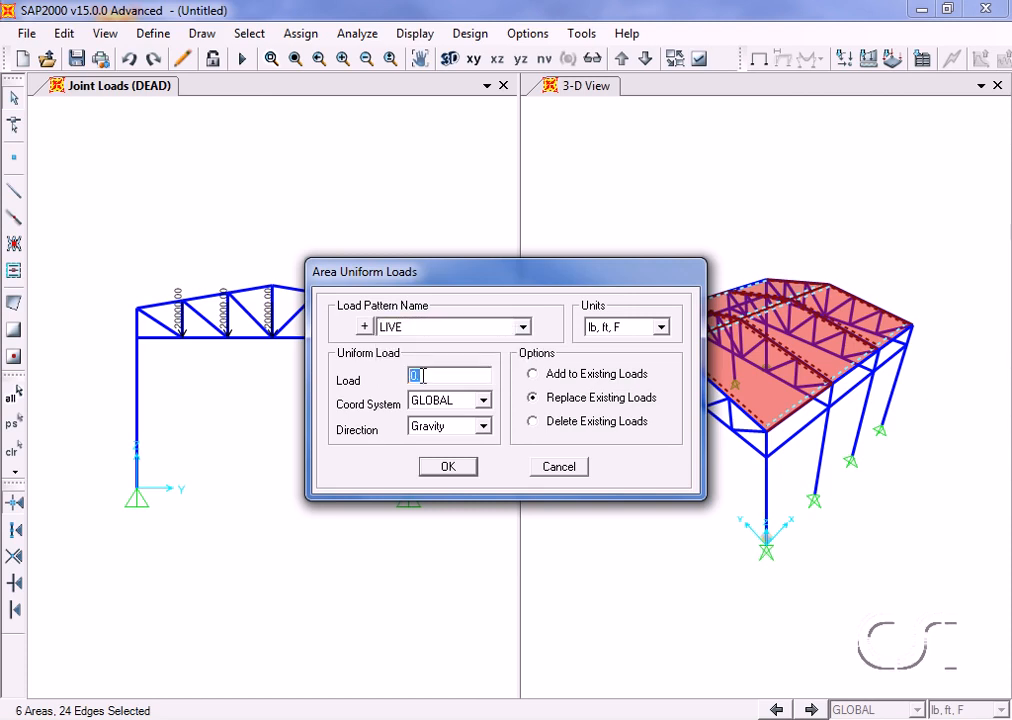
text(30)
click(474, 427)
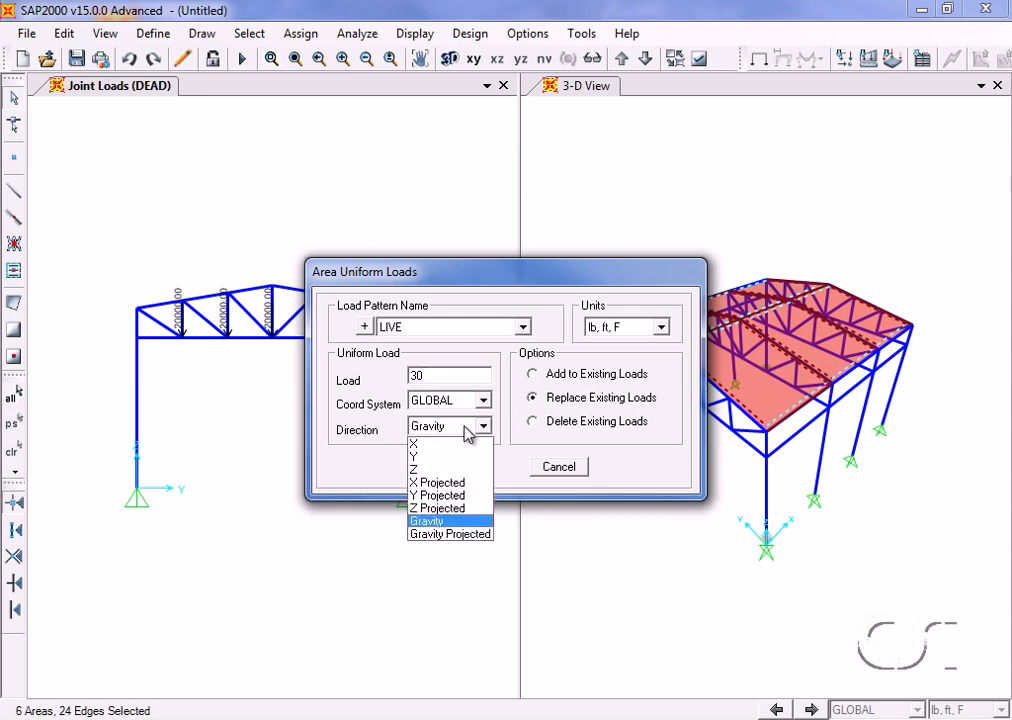
click(455, 535)
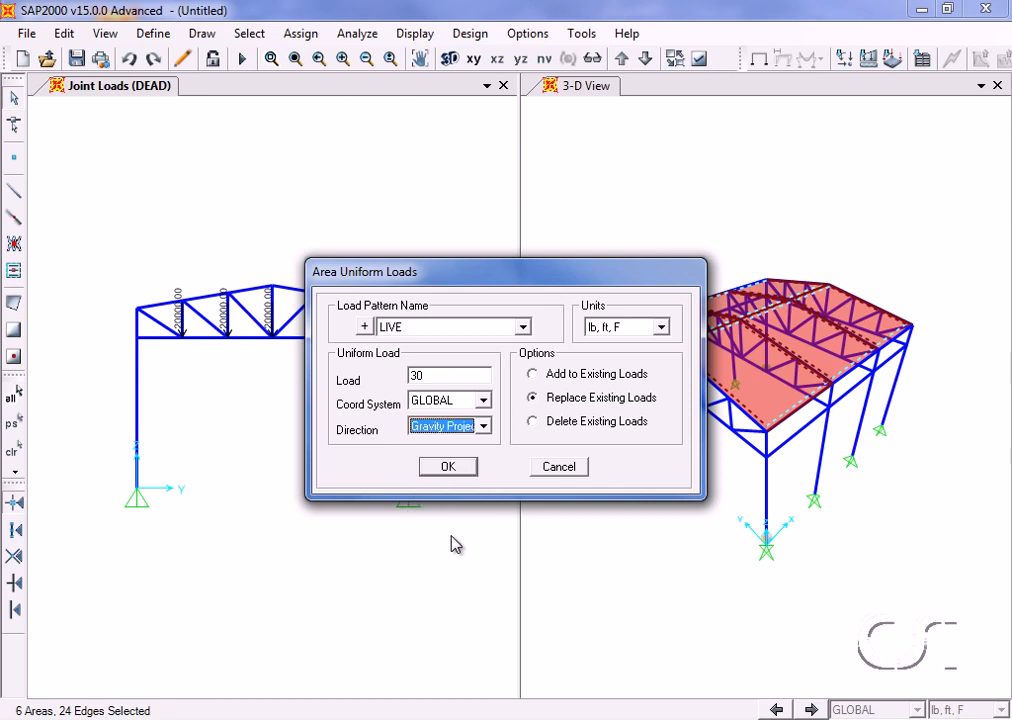
click(449, 468)
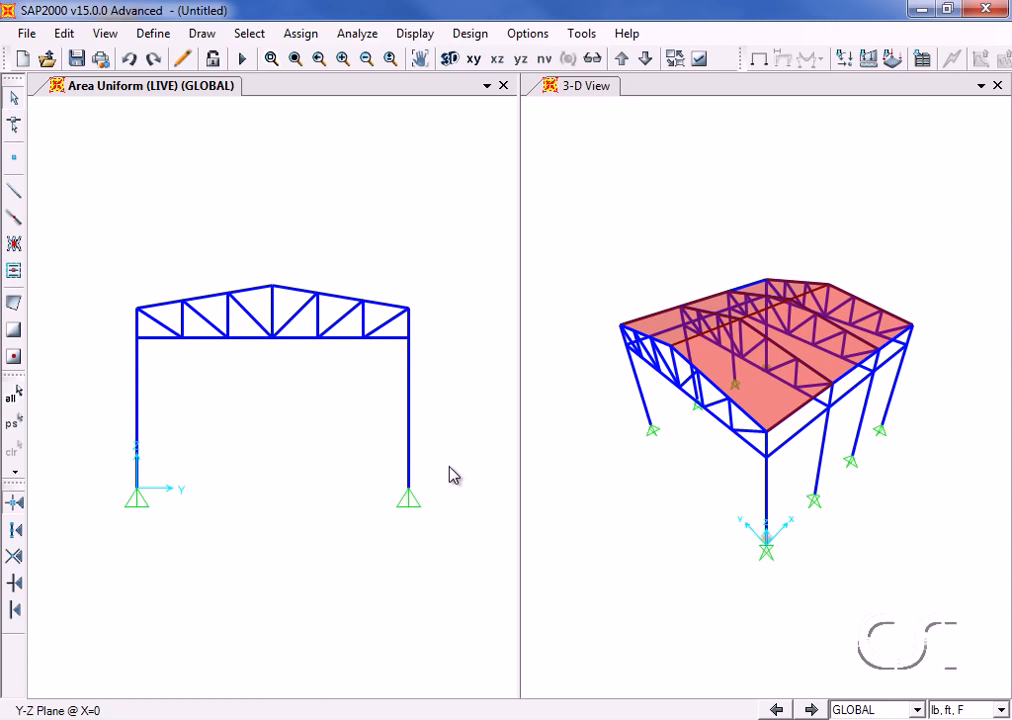
Set up a selection by specified coordinate range restricted to area objects, excluding points, lines, solids and links.
click(259, 37)
mouse_move(240, 57)
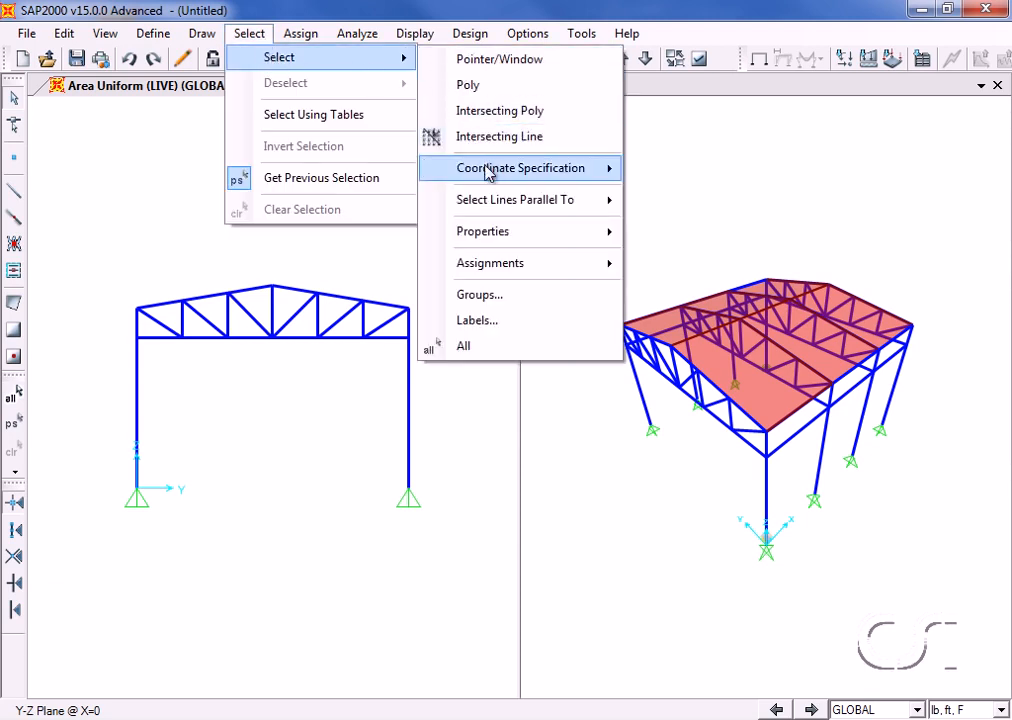
mouse_move(572, 170)
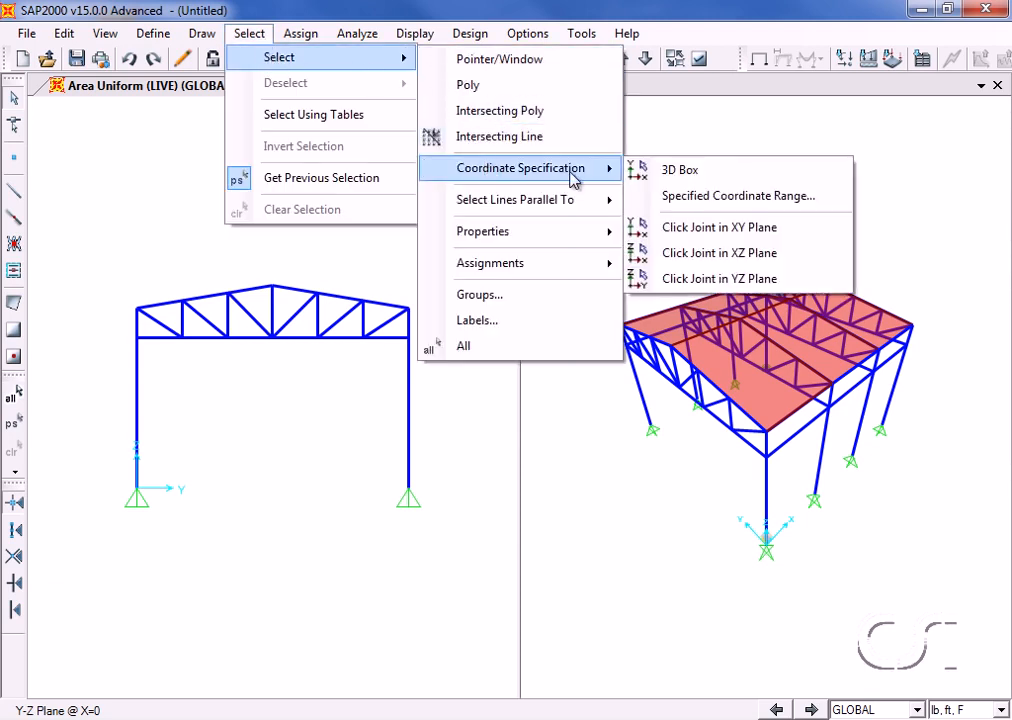
click(699, 197)
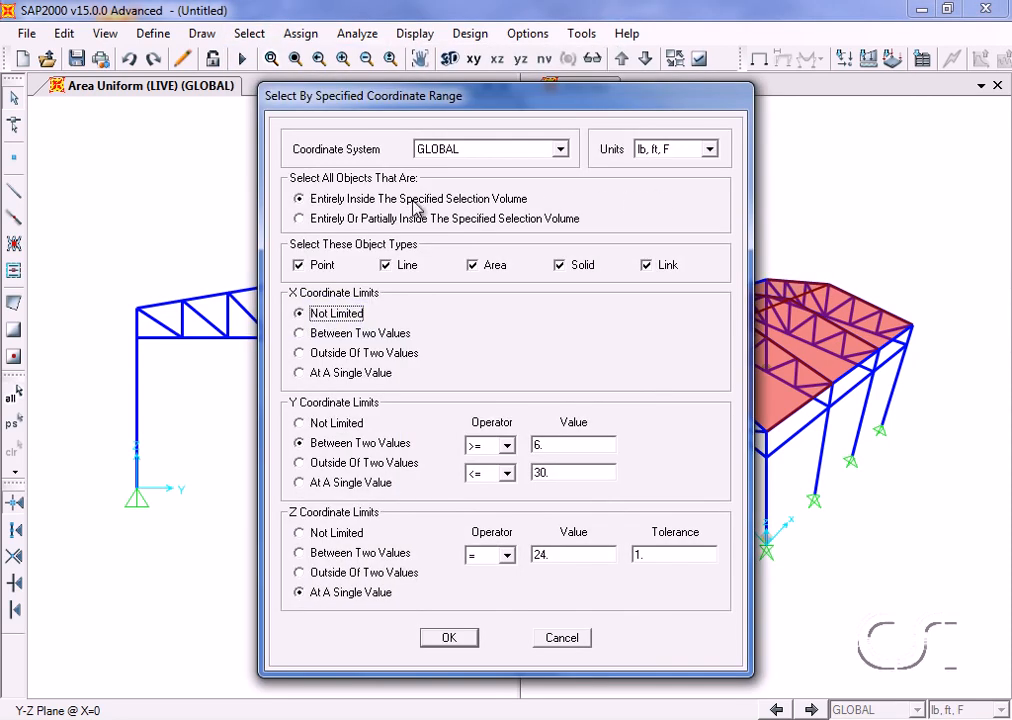
click(321, 265)
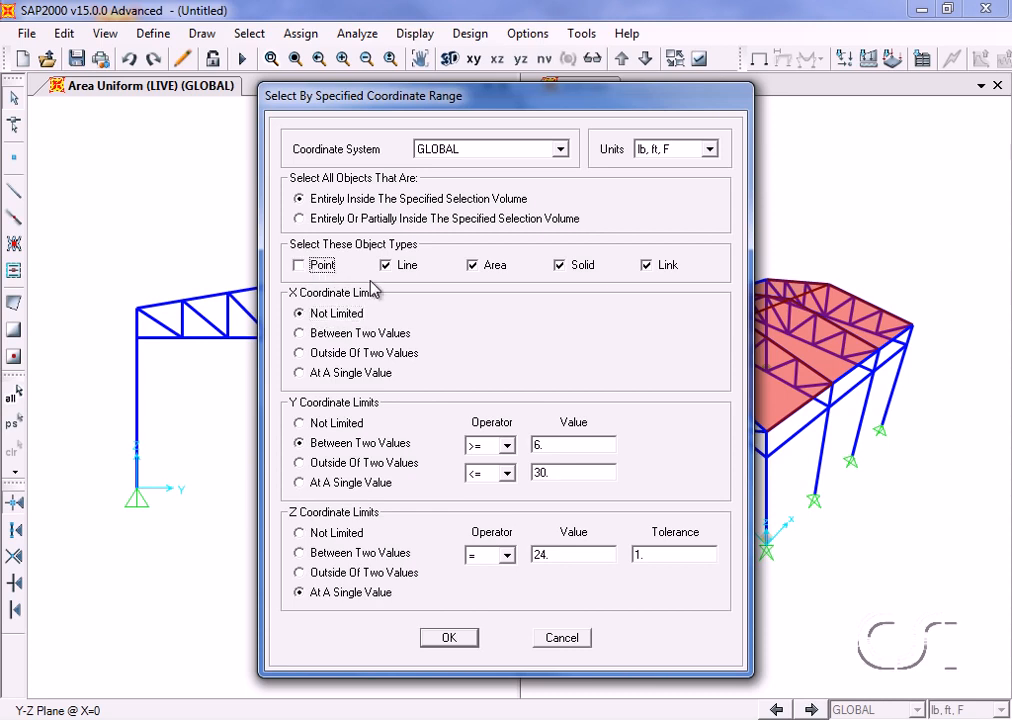
click(390, 266)
click(574, 267)
click(664, 268)
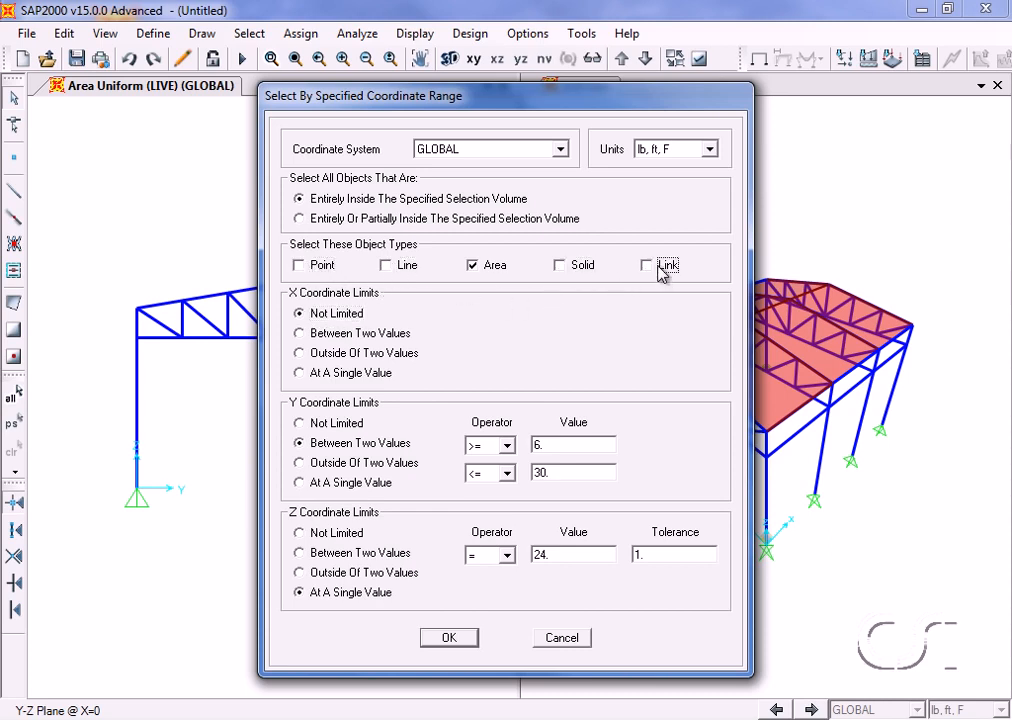
Select the windward roof areas with Y limits between 0 and 18 and the Z coordinate not limited.
click(536, 445)
double_click(544, 445)
text(0)
double_click(557, 471)
text(18)
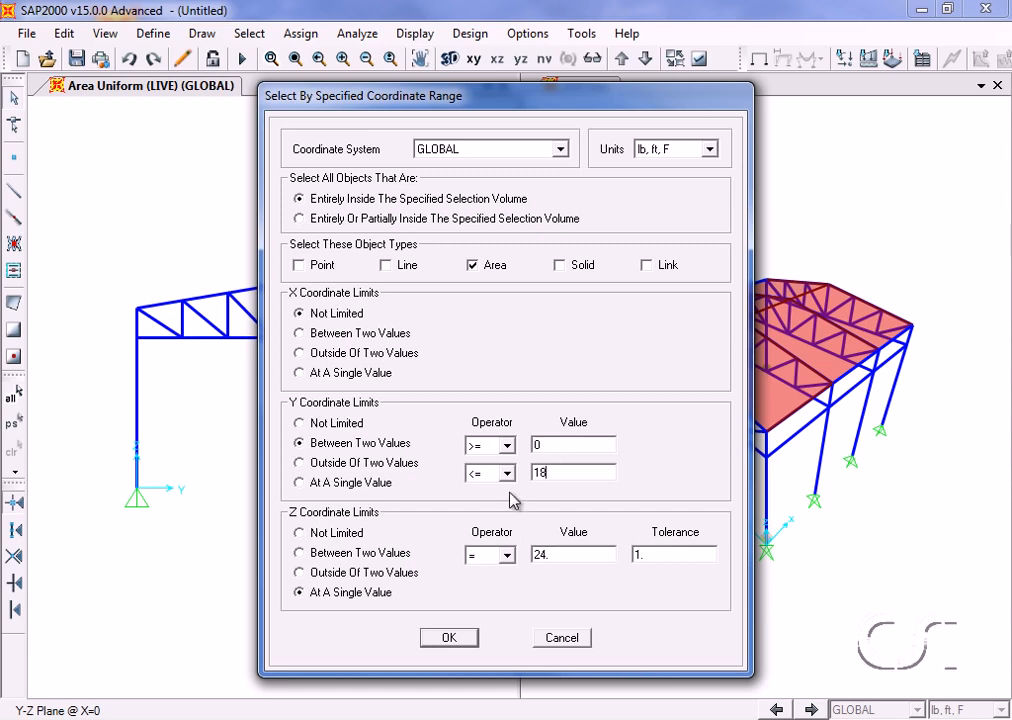
click(292, 535)
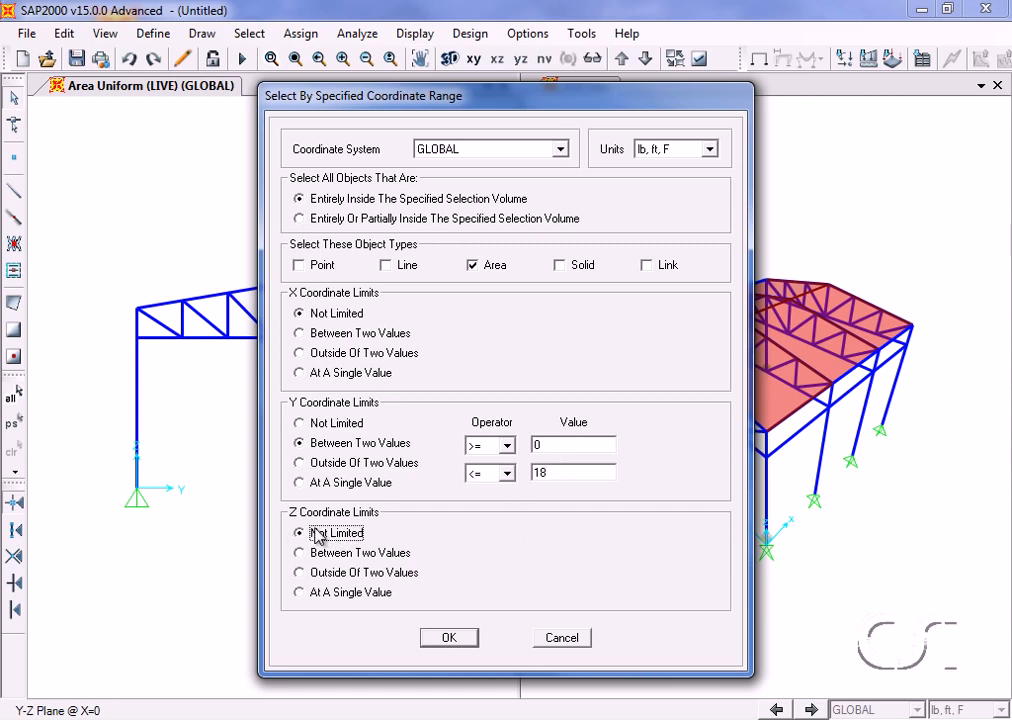
click(449, 639)
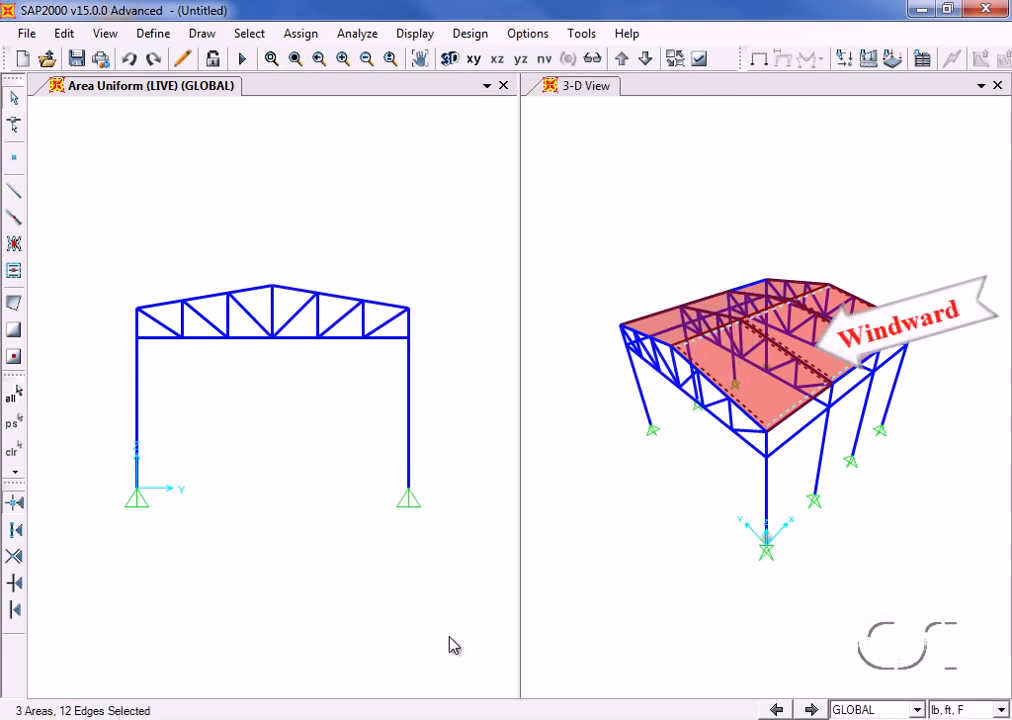
Assign a surface pressure load of 15 by element to the top face of the selected windward roof areas under the WIND pattern.
click(301, 34)
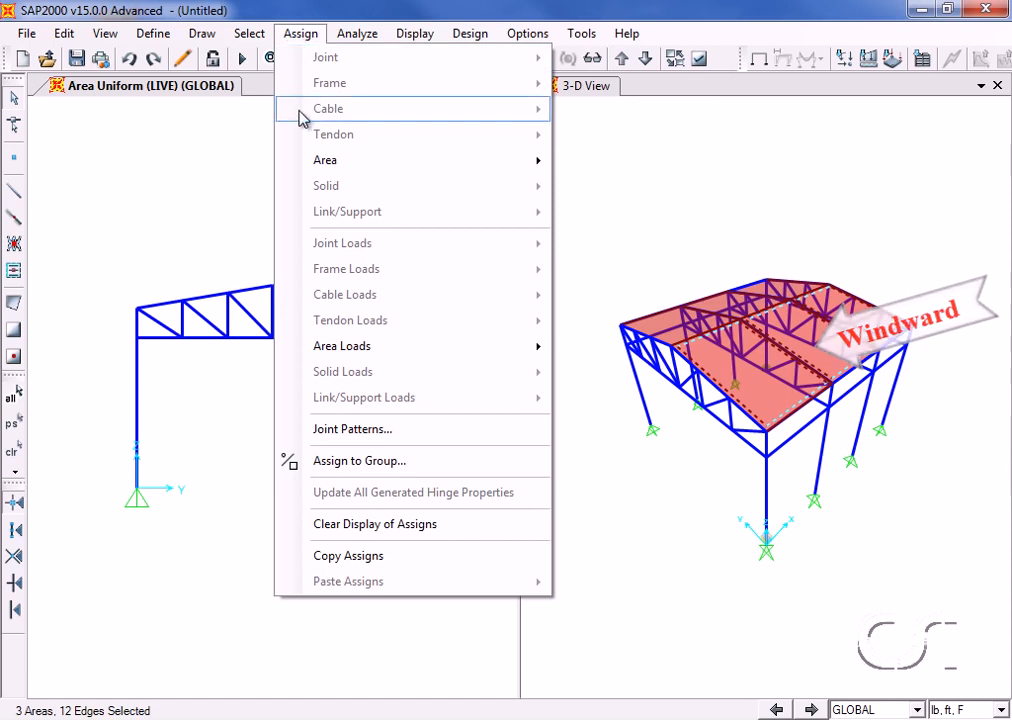
mouse_move(473, 345)
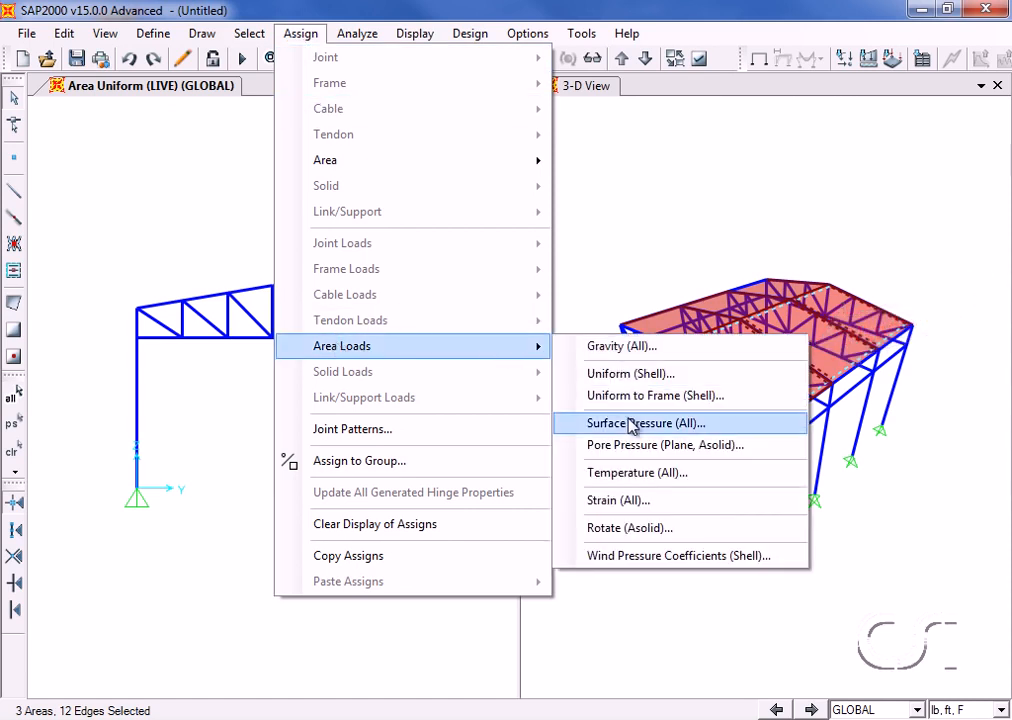
click(659, 425)
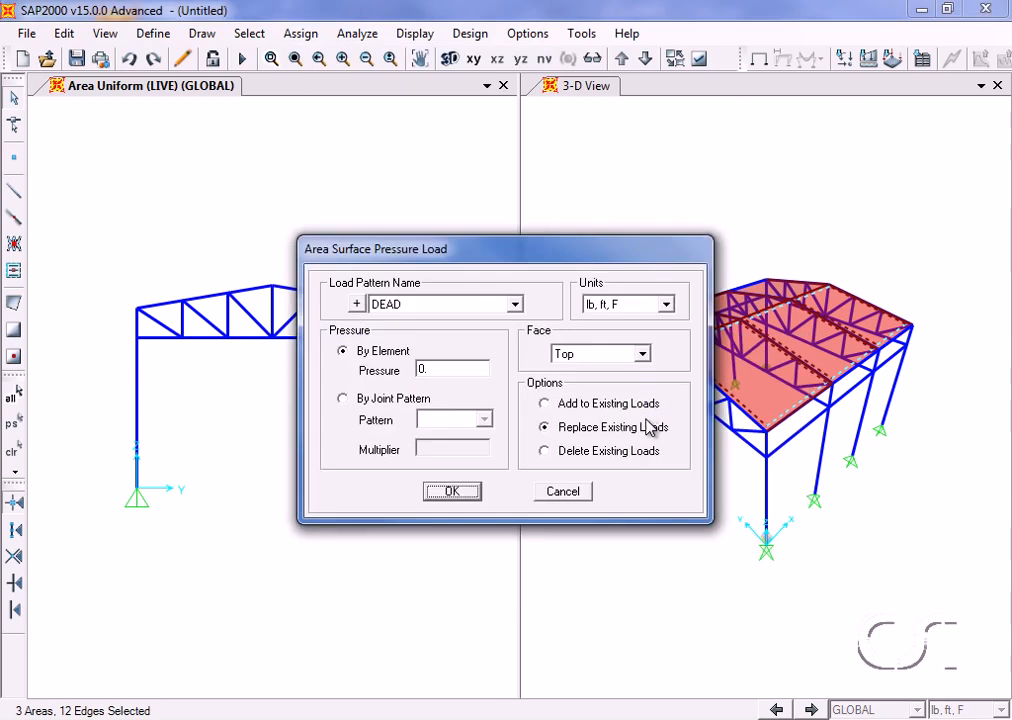
click(515, 304)
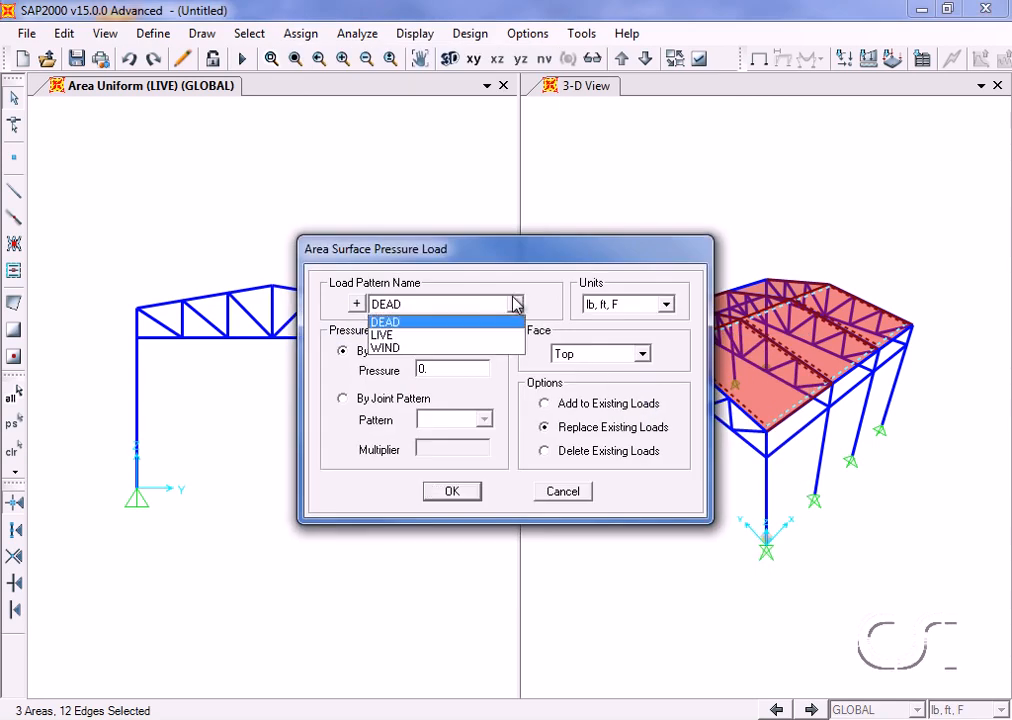
click(414, 350)
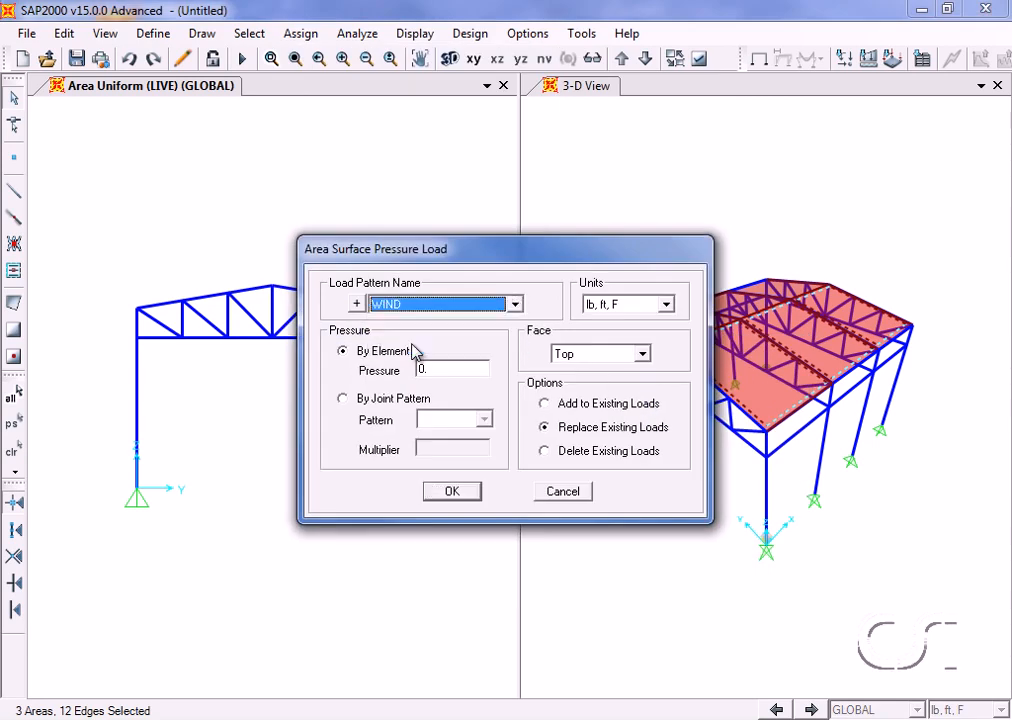
double_click(428, 368)
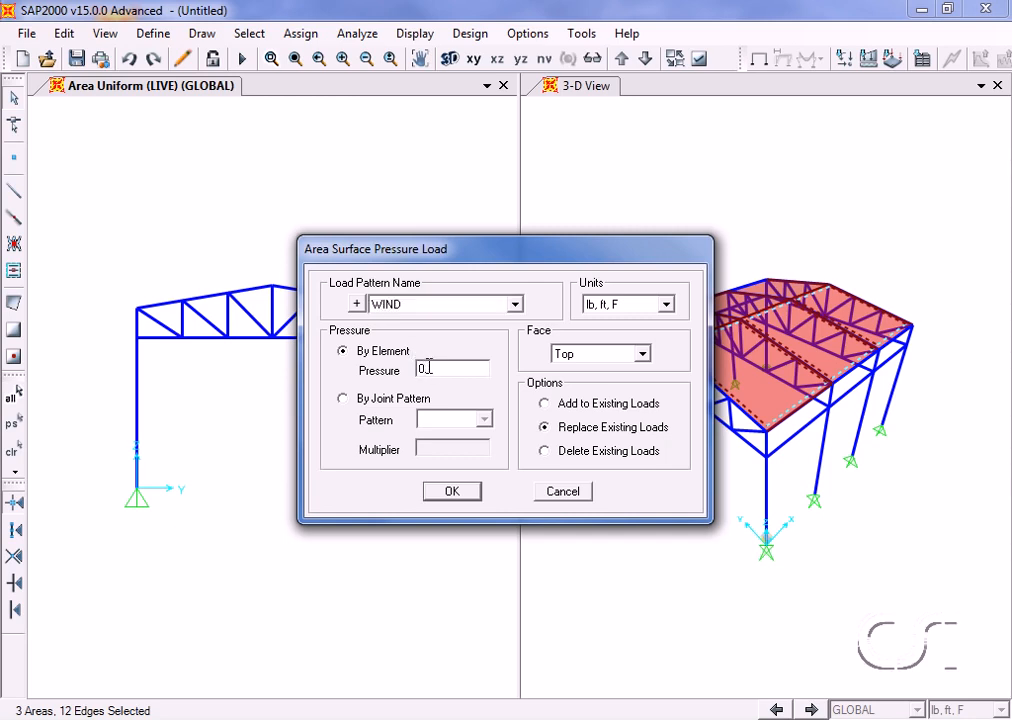
text(15)
click(449, 494)
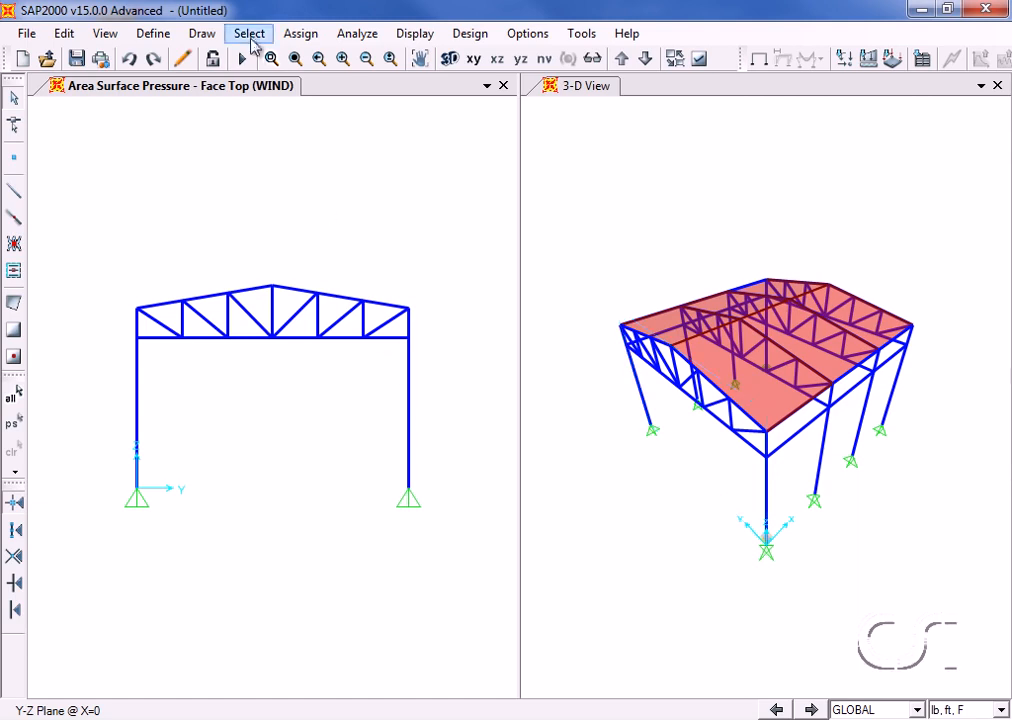
Select the leeward roof areas by specified coordinate range with Y limits between 18 and 36.
click(250, 35)
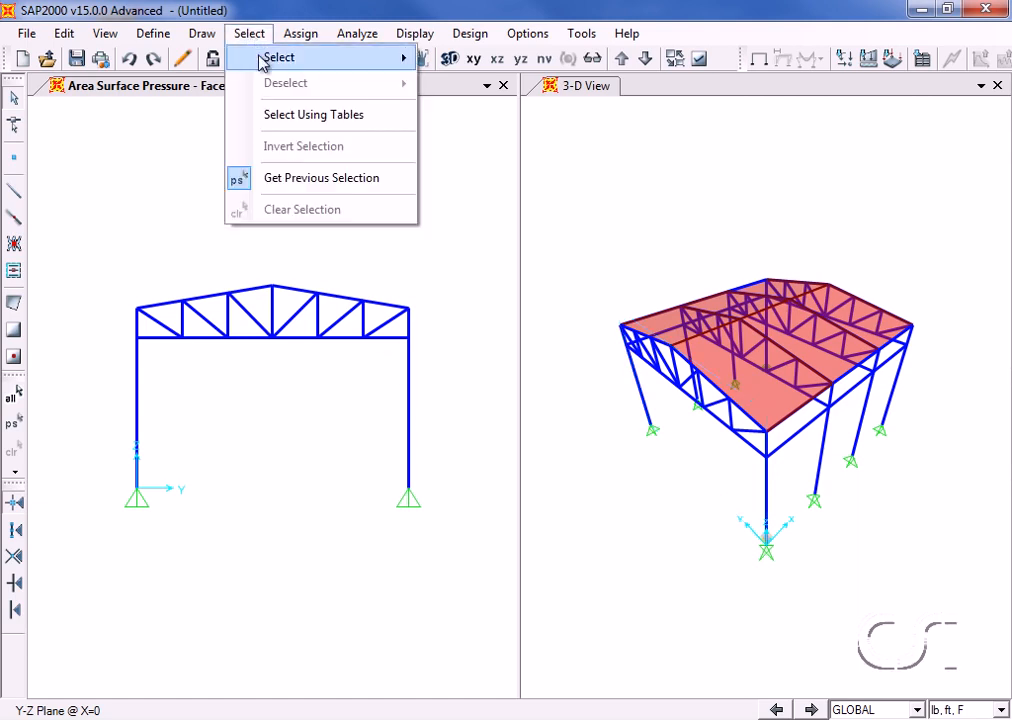
mouse_move(265, 58)
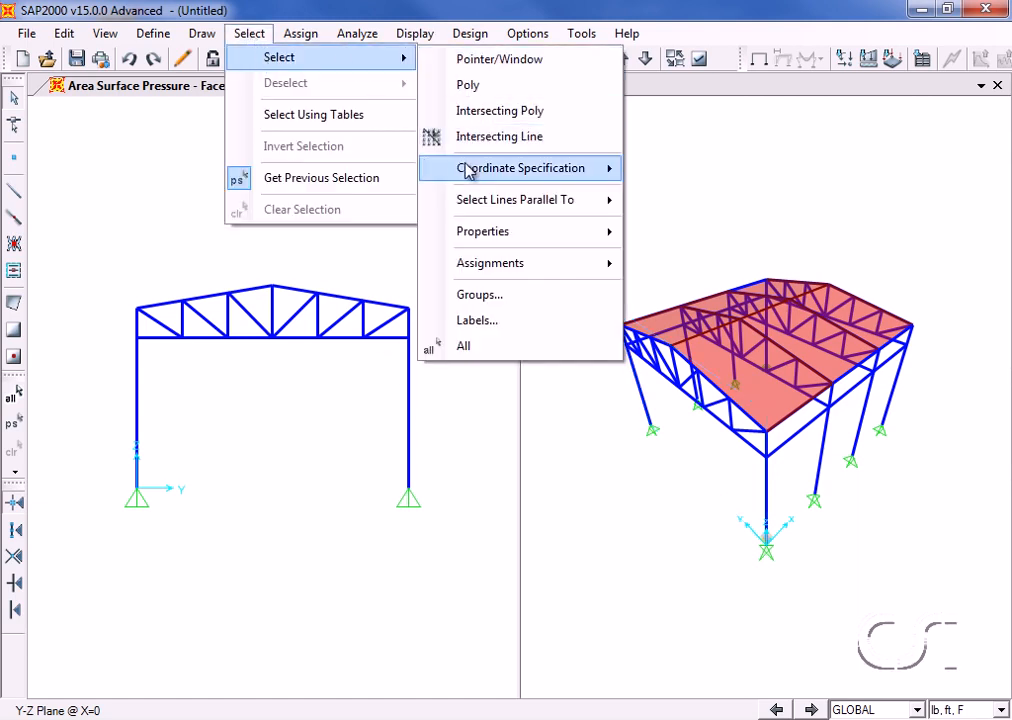
mouse_move(468, 169)
click(705, 197)
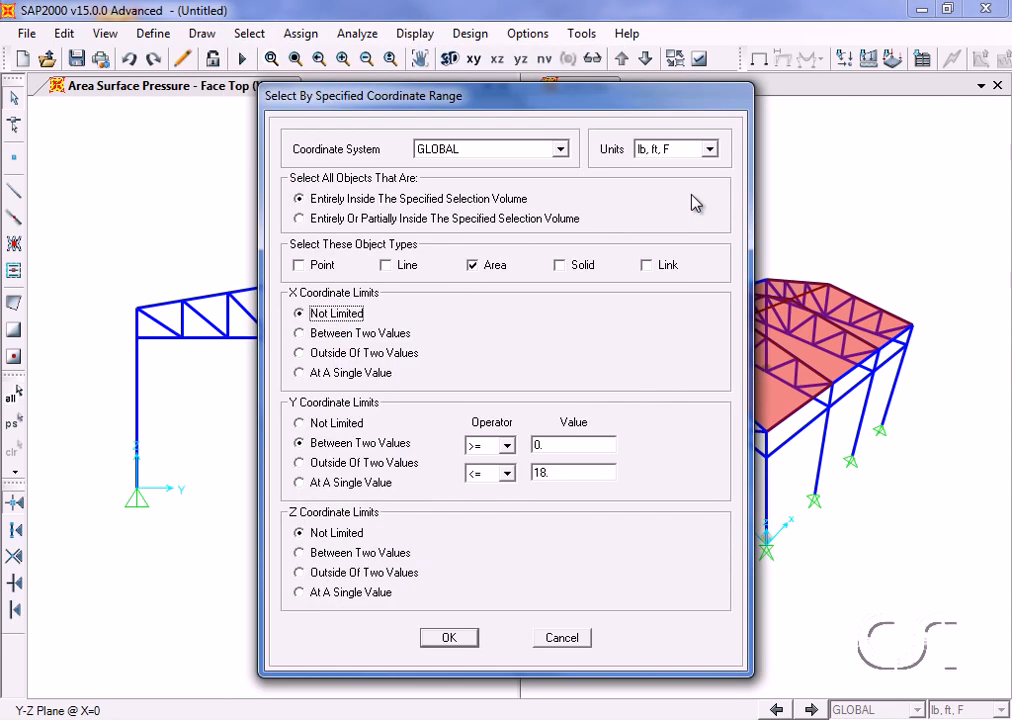
double_click(548, 444)
text(18)
double_click(549, 473)
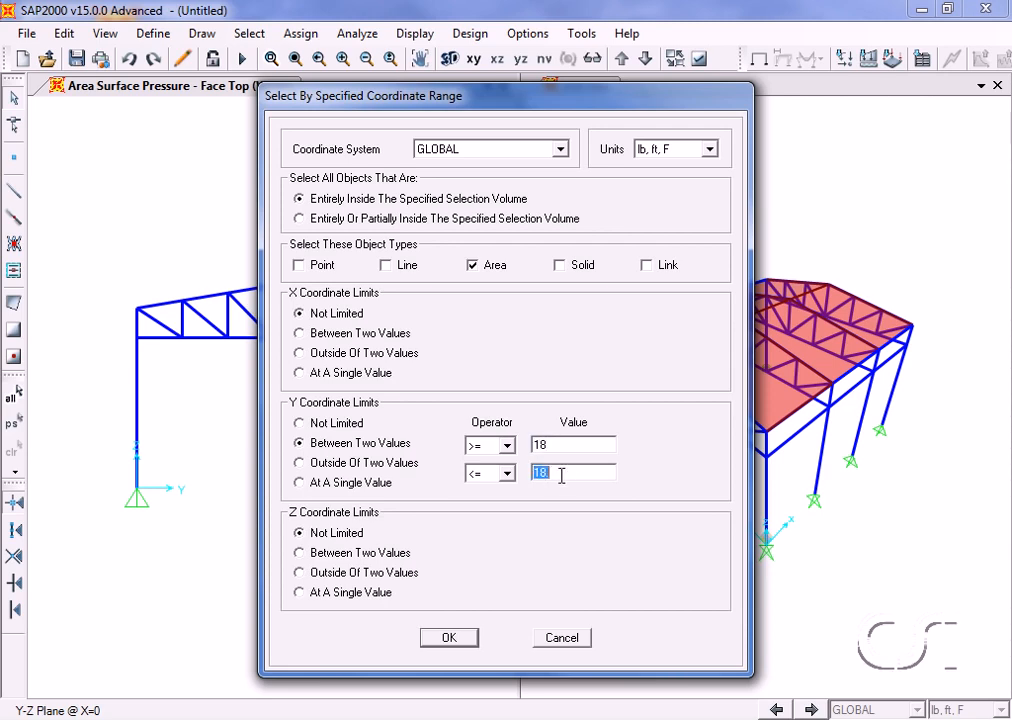
text(36)
click(451, 640)
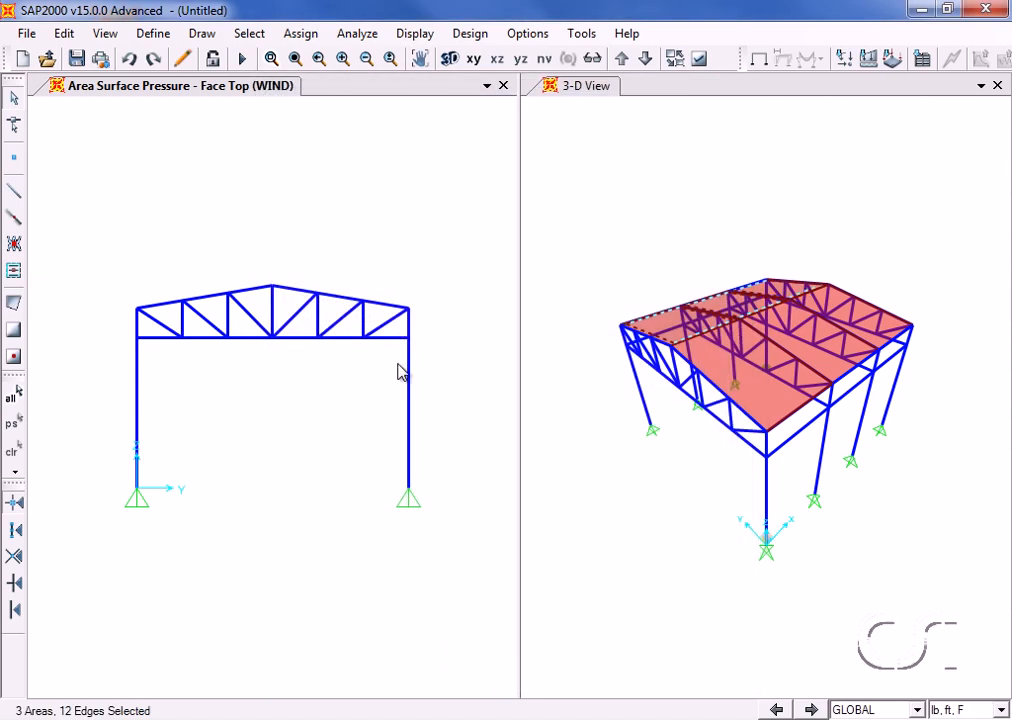
Assign a surface pressure load of -6 to the top face of the selected leeward roof areas under the WIND pattern.
click(304, 34)
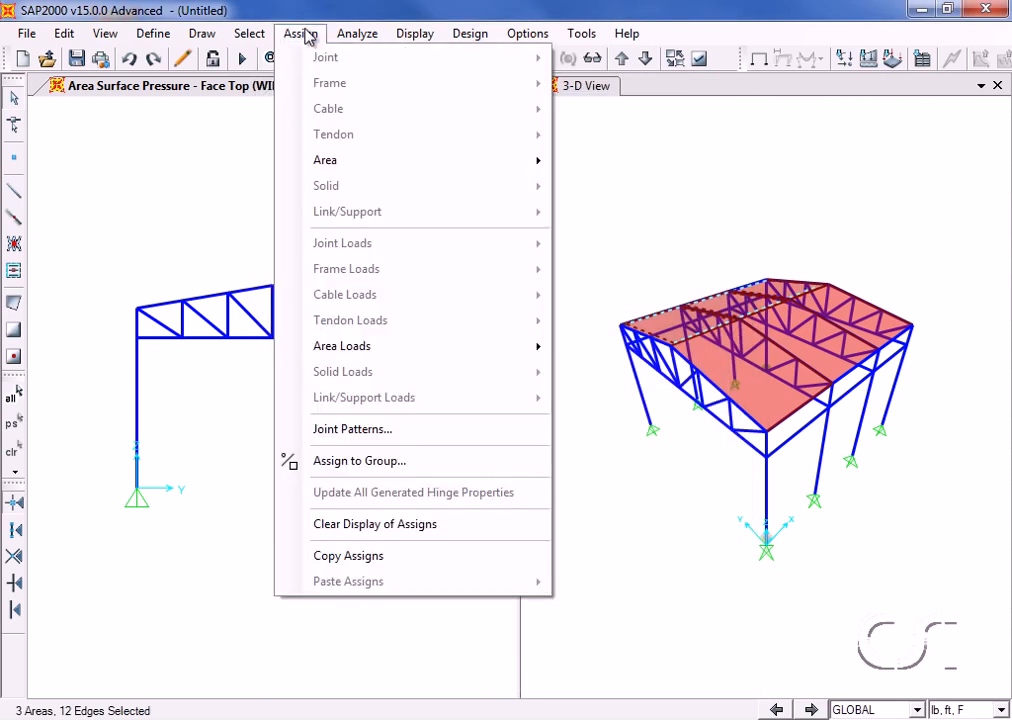
mouse_move(357, 352)
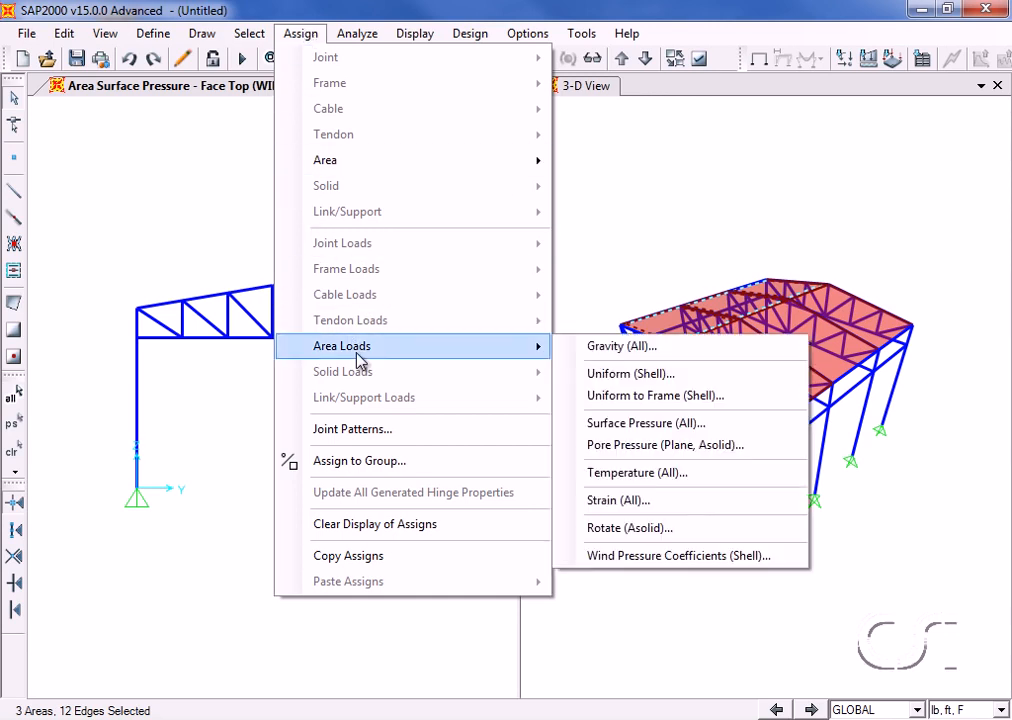
click(650, 424)
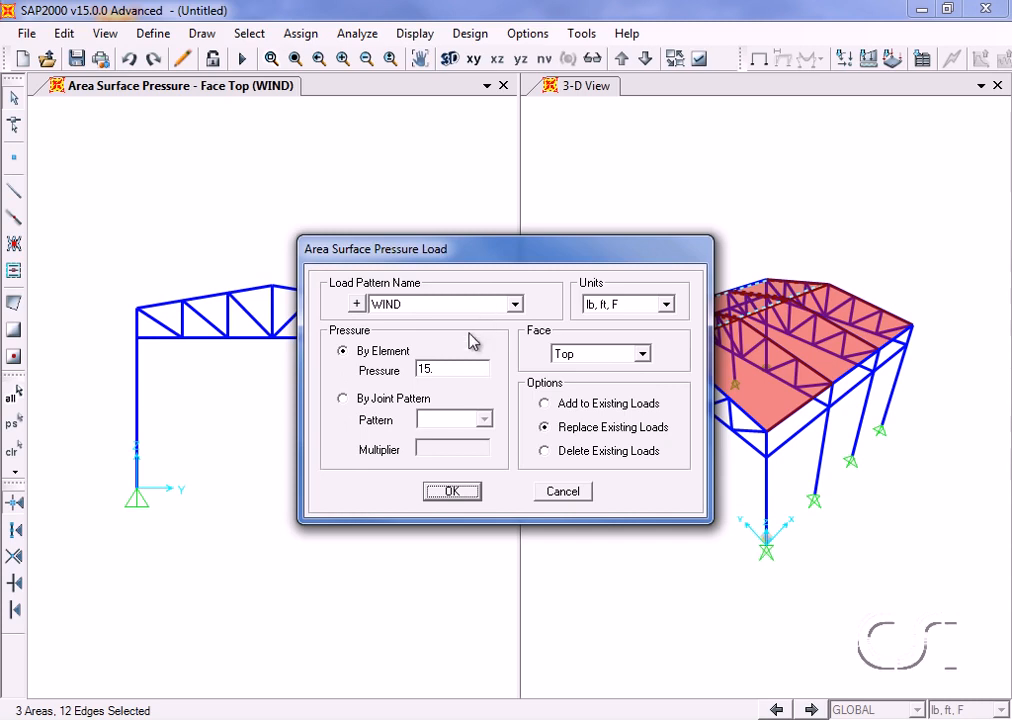
double_click(461, 366)
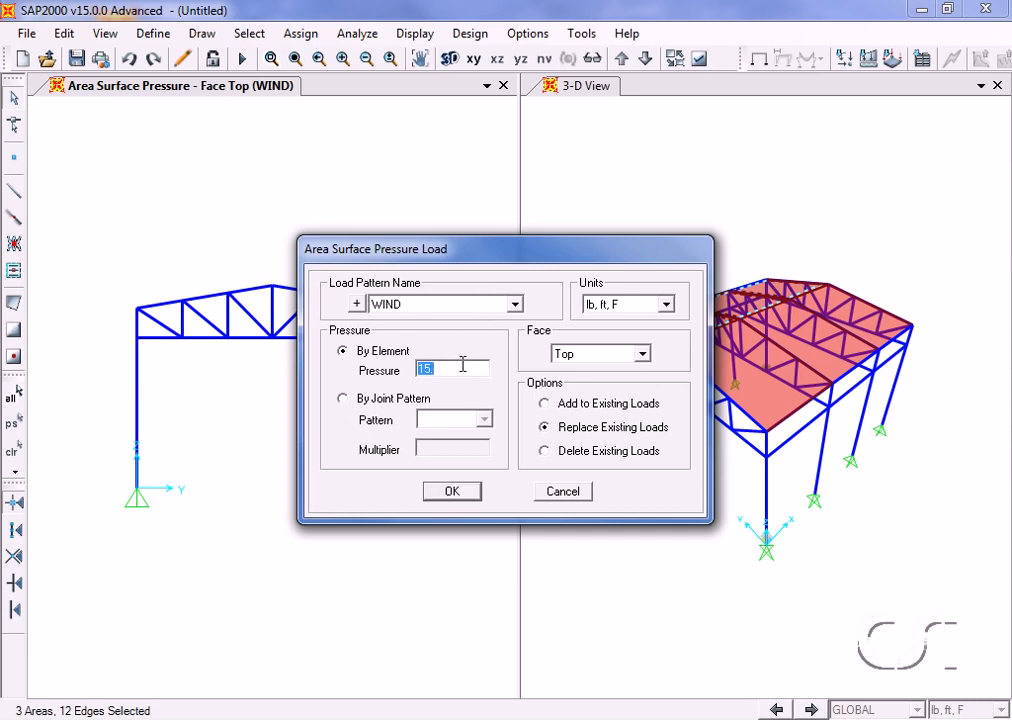
text(-6)
click(452, 492)
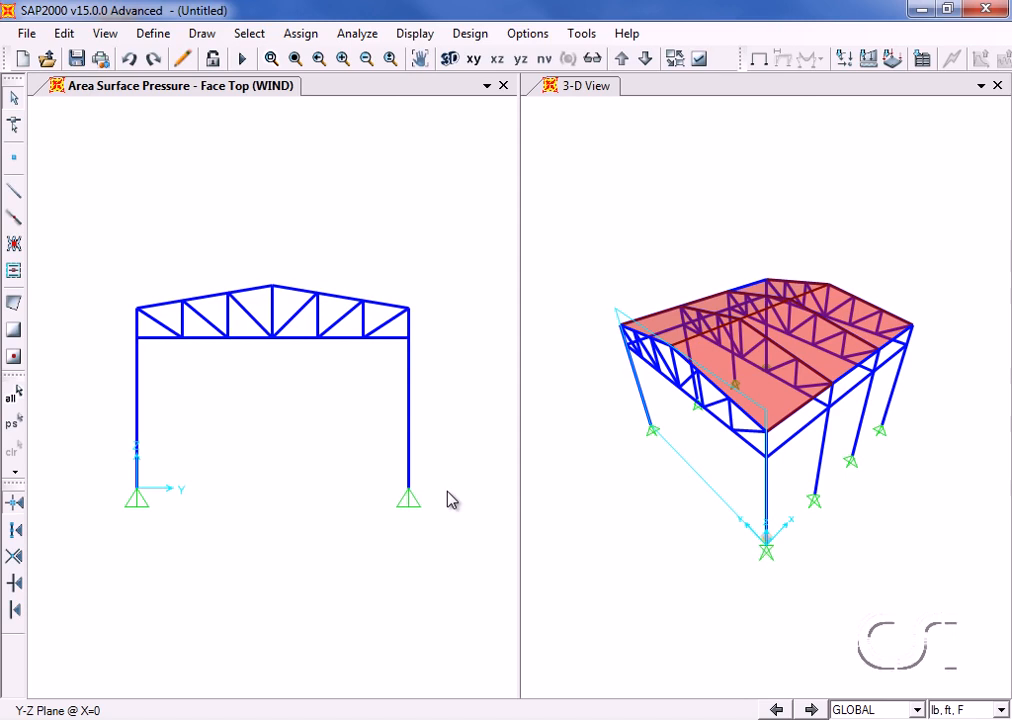
Choose AISC360-05/IBC2006 as the design code in the steel frame design preferences.
click(486, 33)
mouse_move(485, 60)
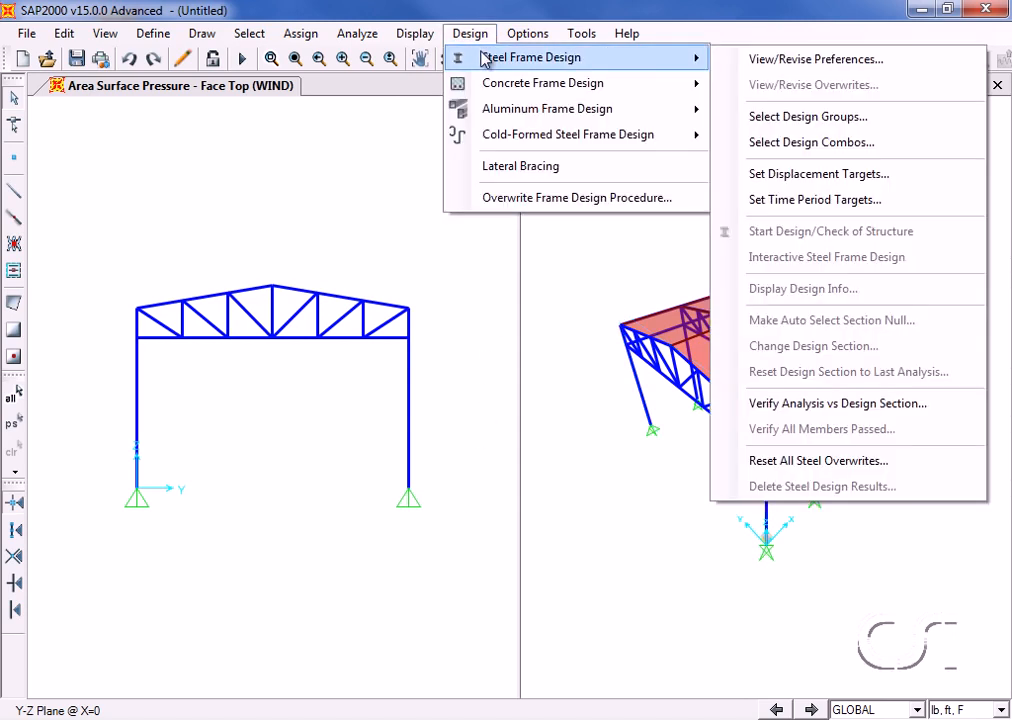
click(784, 62)
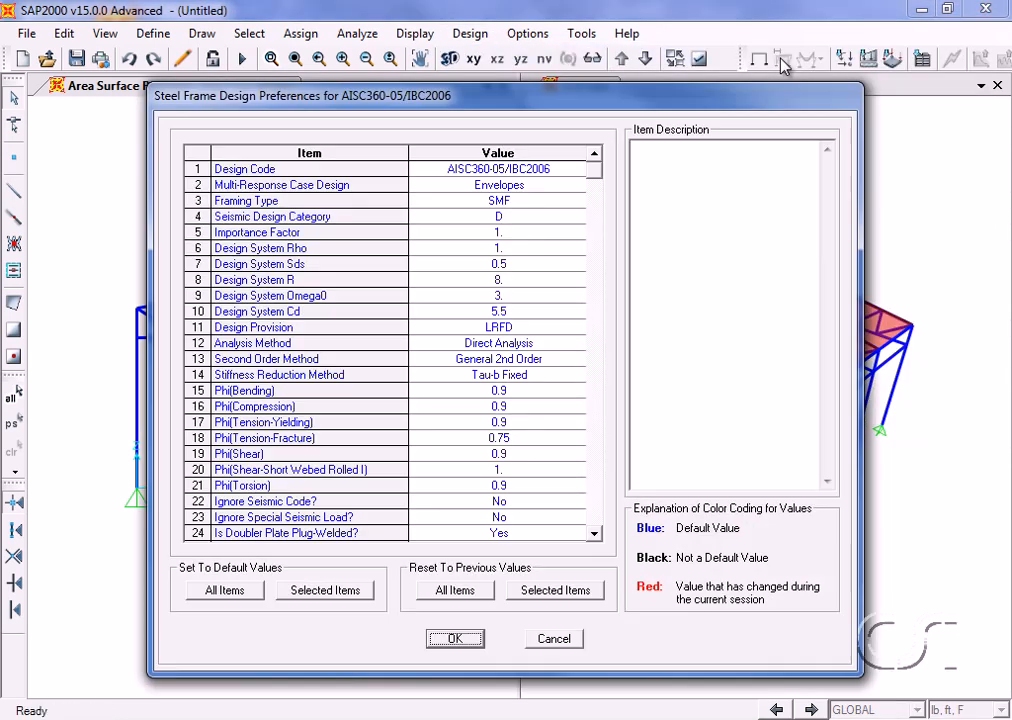
click(544, 180)
click(545, 178)
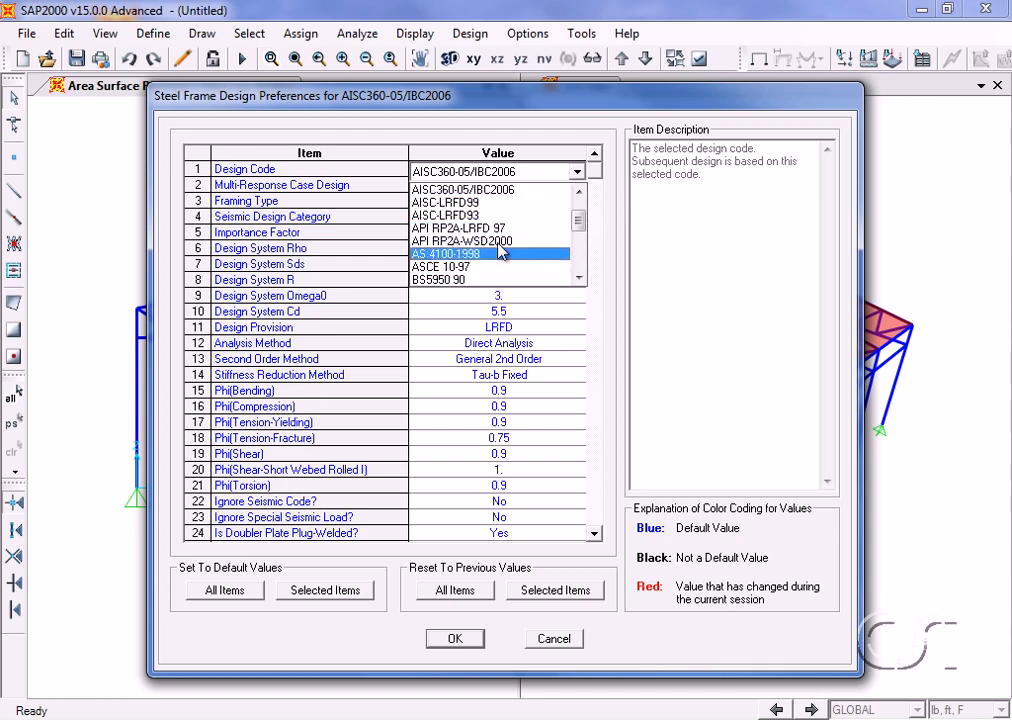
click(505, 191)
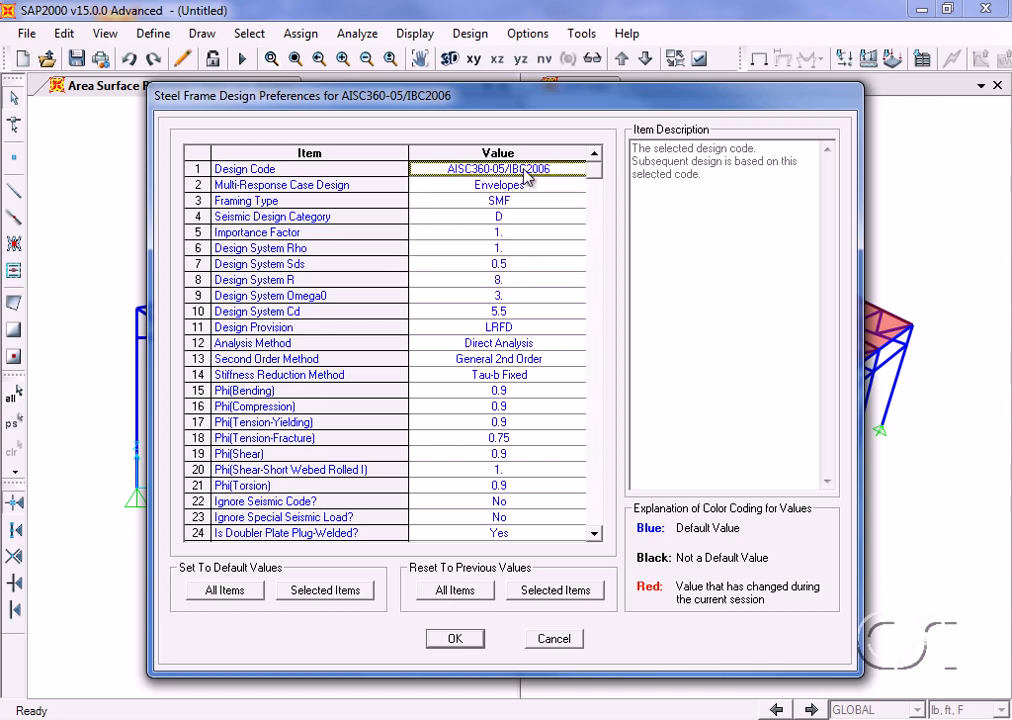
click(458, 640)
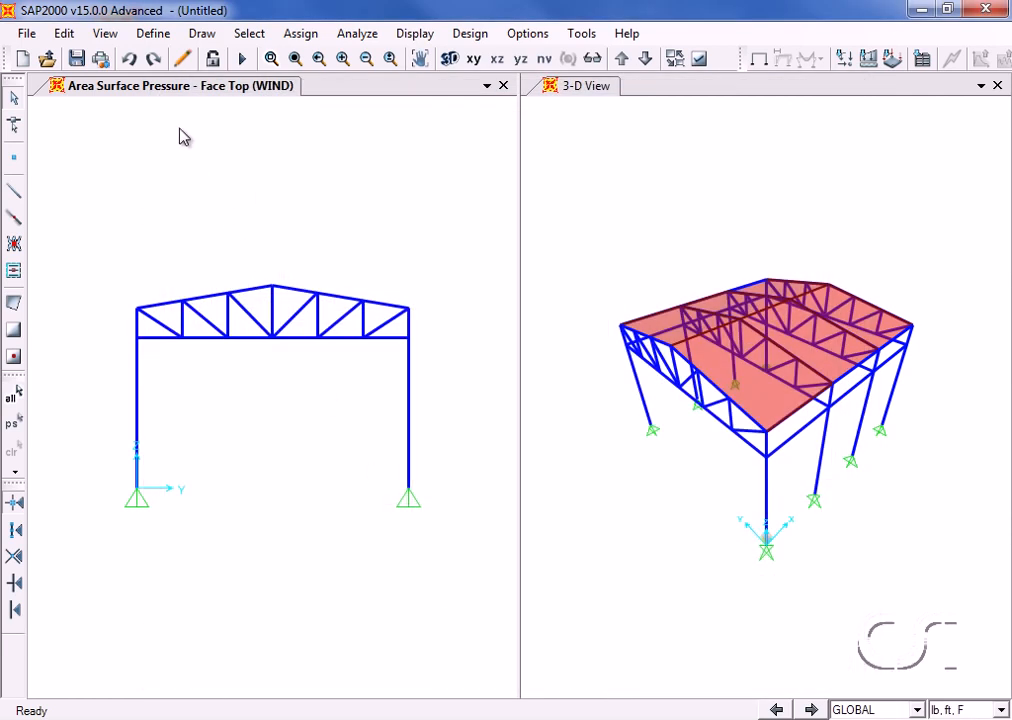
Add default steel frame design load combinations for the Strength limit state only, excluding Deflection.
click(155, 34)
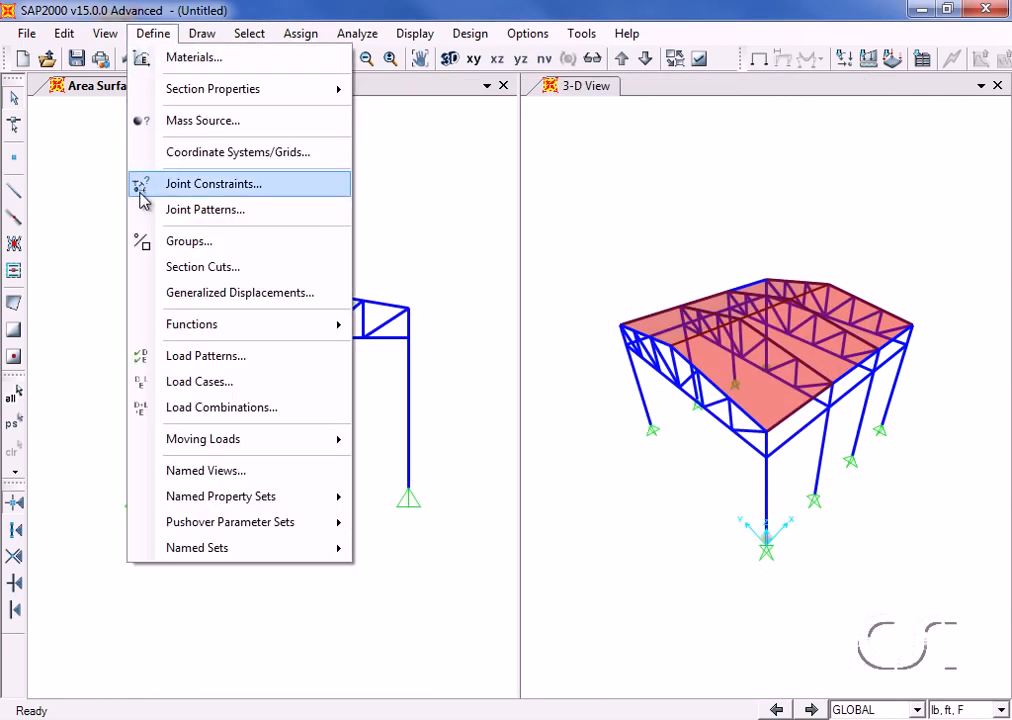
click(266, 407)
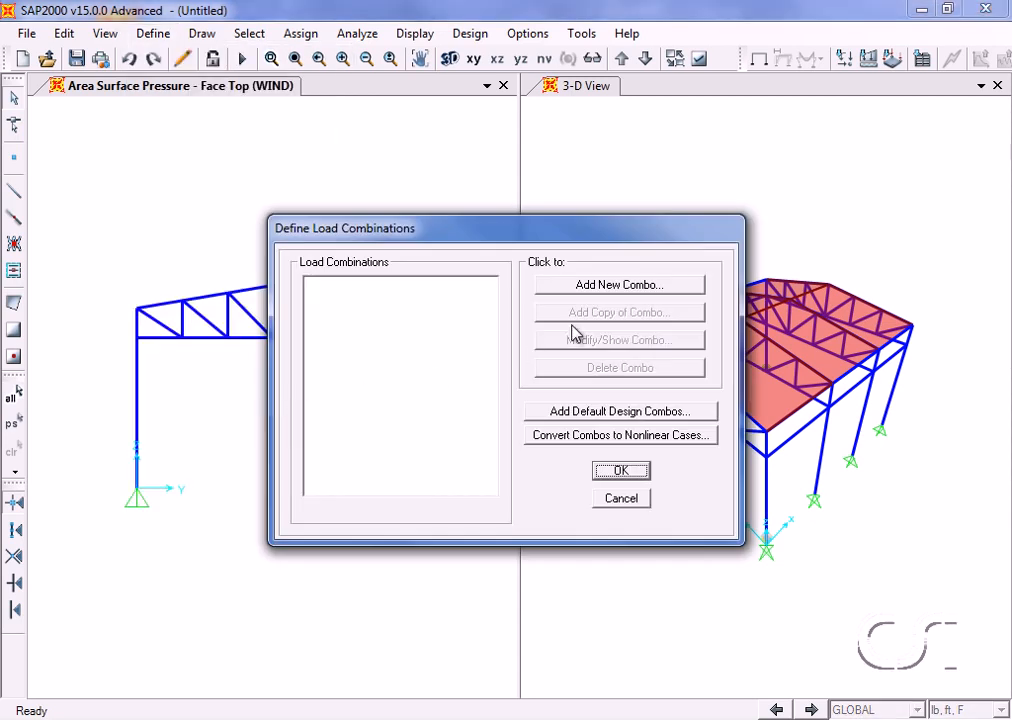
click(622, 418)
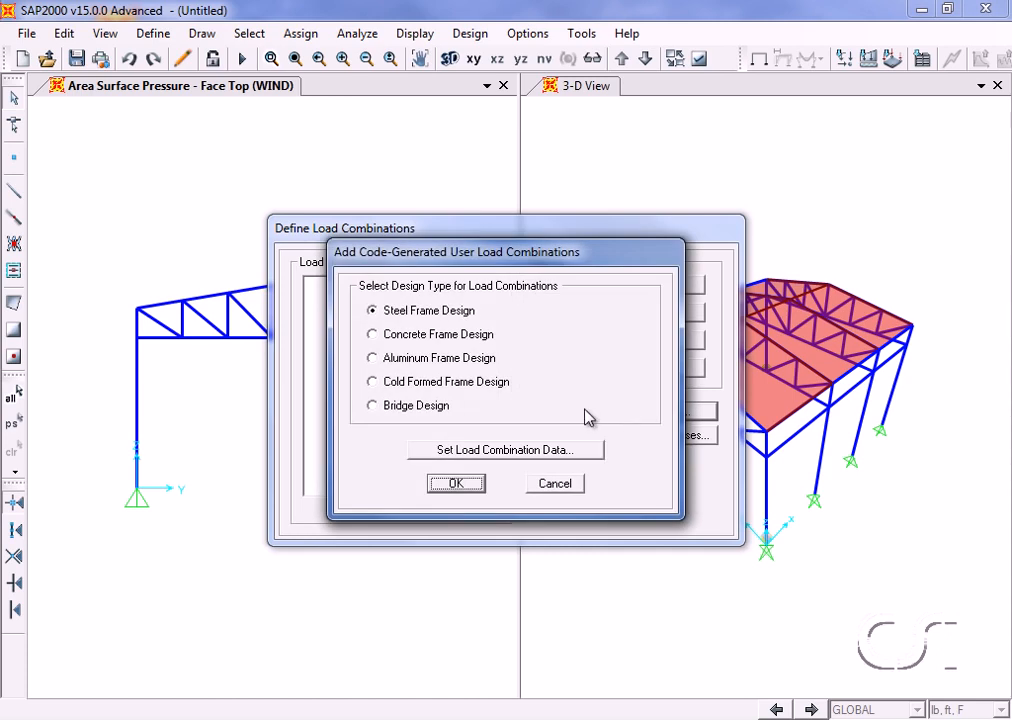
click(499, 455)
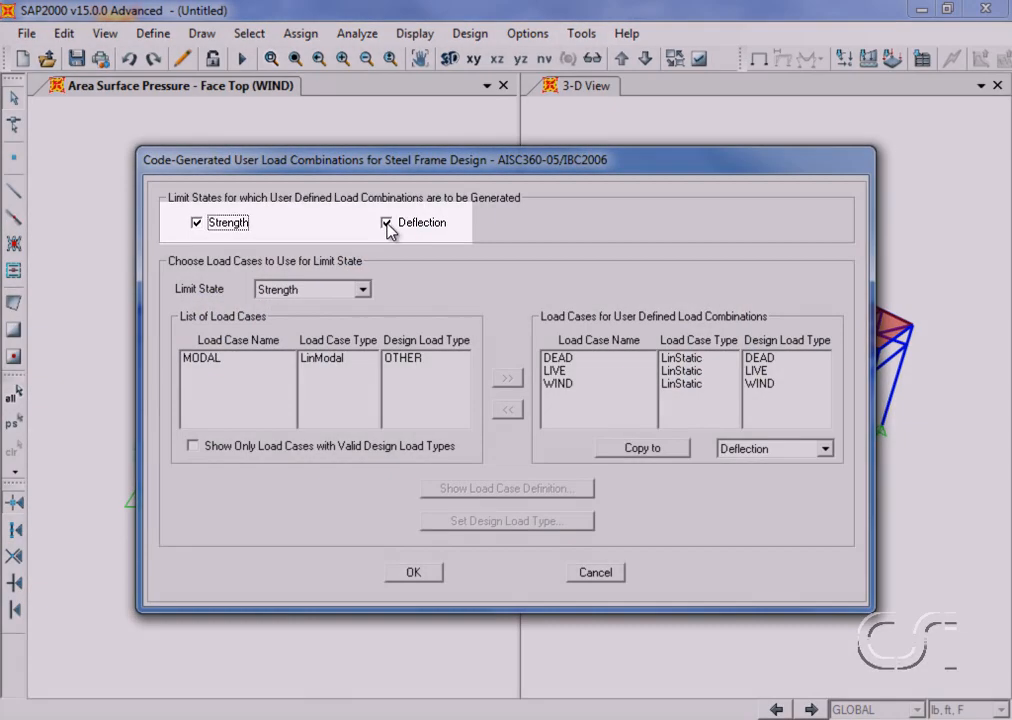
click(387, 223)
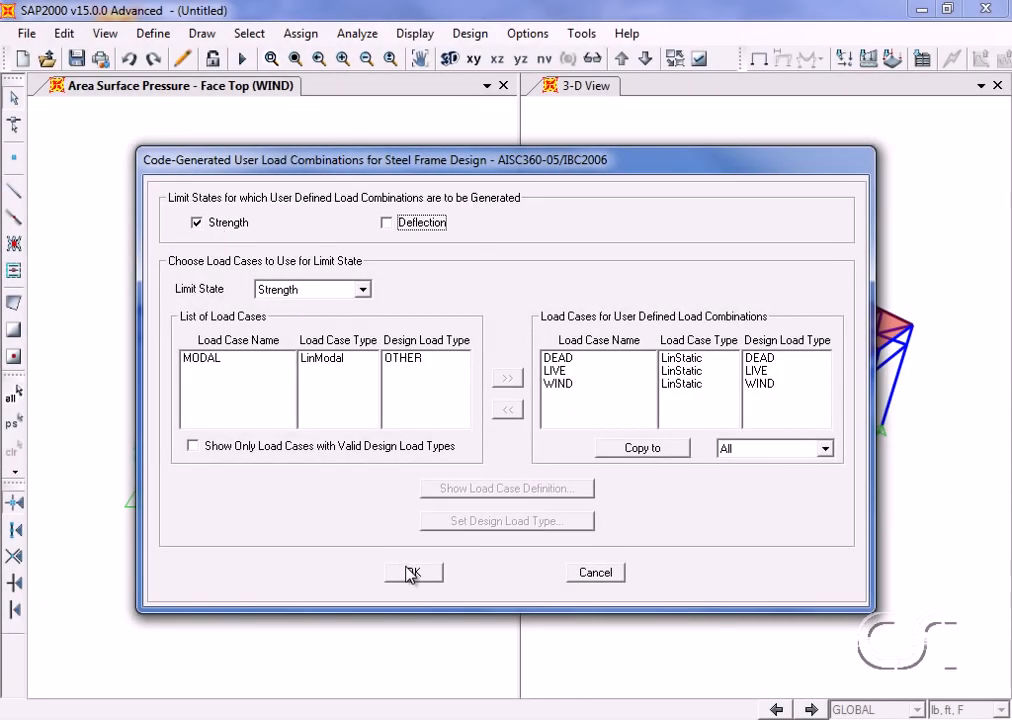
click(412, 572)
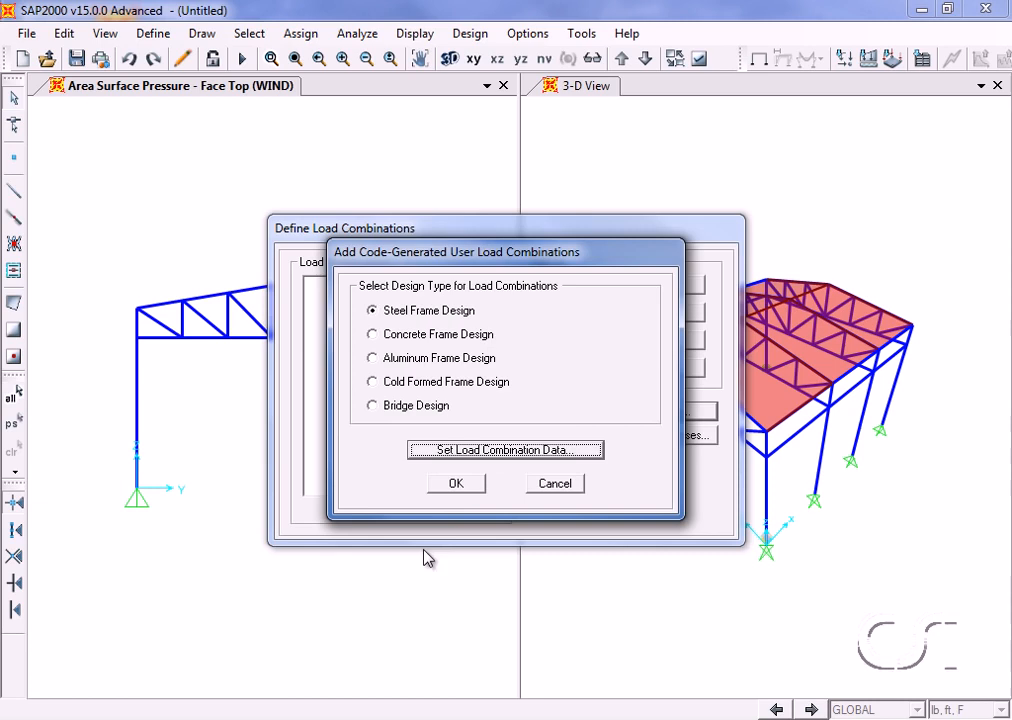
click(455, 483)
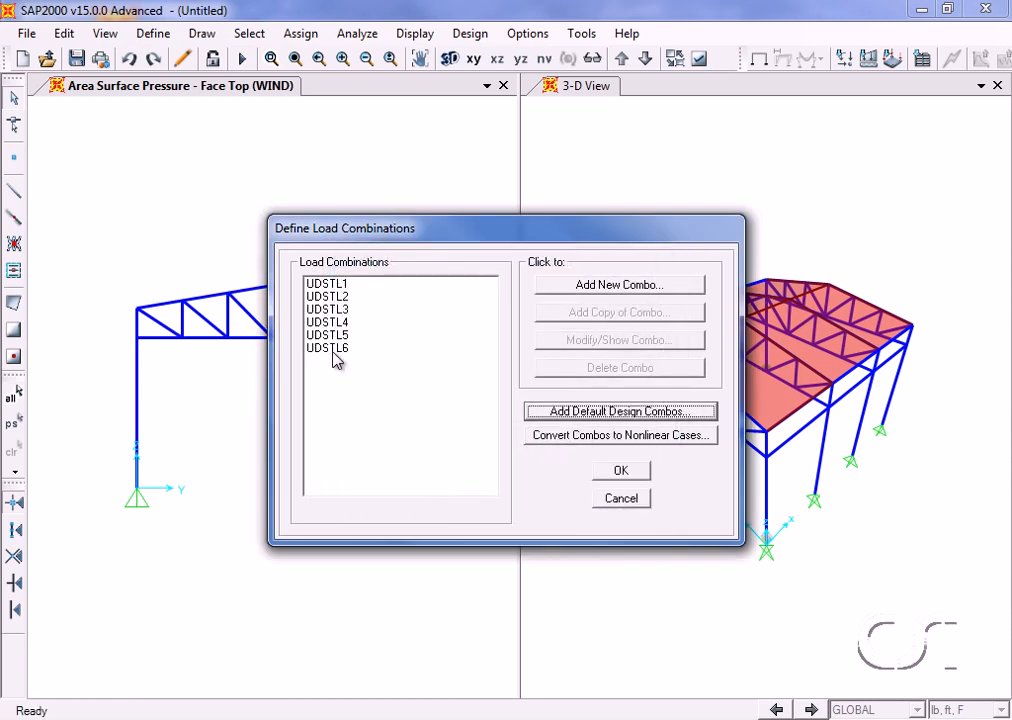
Review the load cases and scale factors of load combinations UDSTL3 and UDSTL4.
click(340, 310)
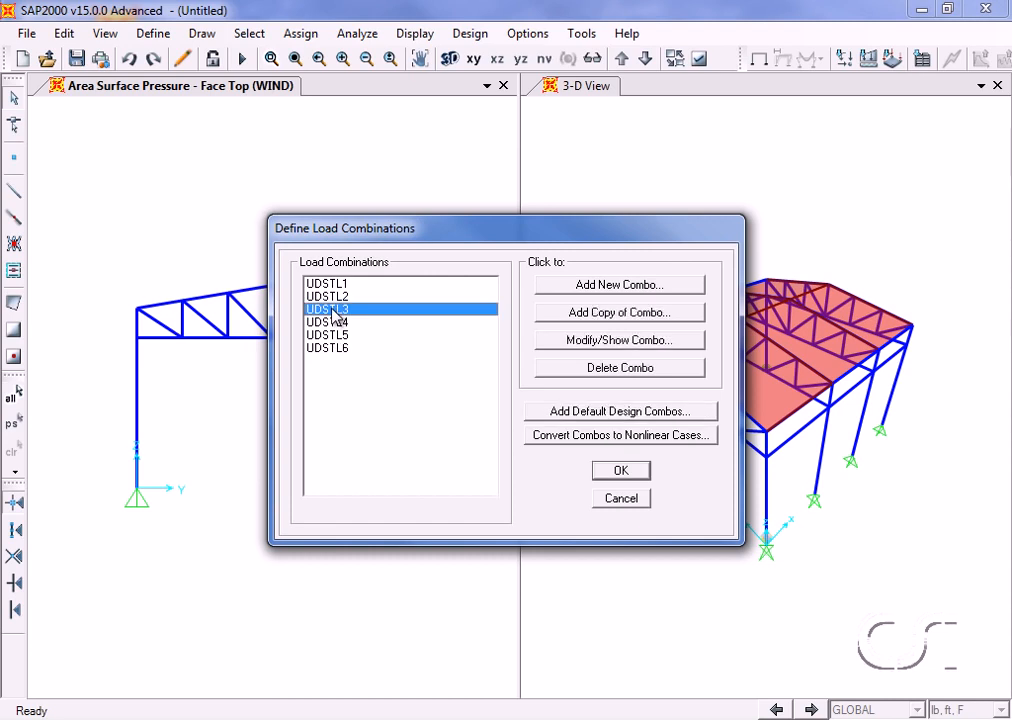
click(593, 341)
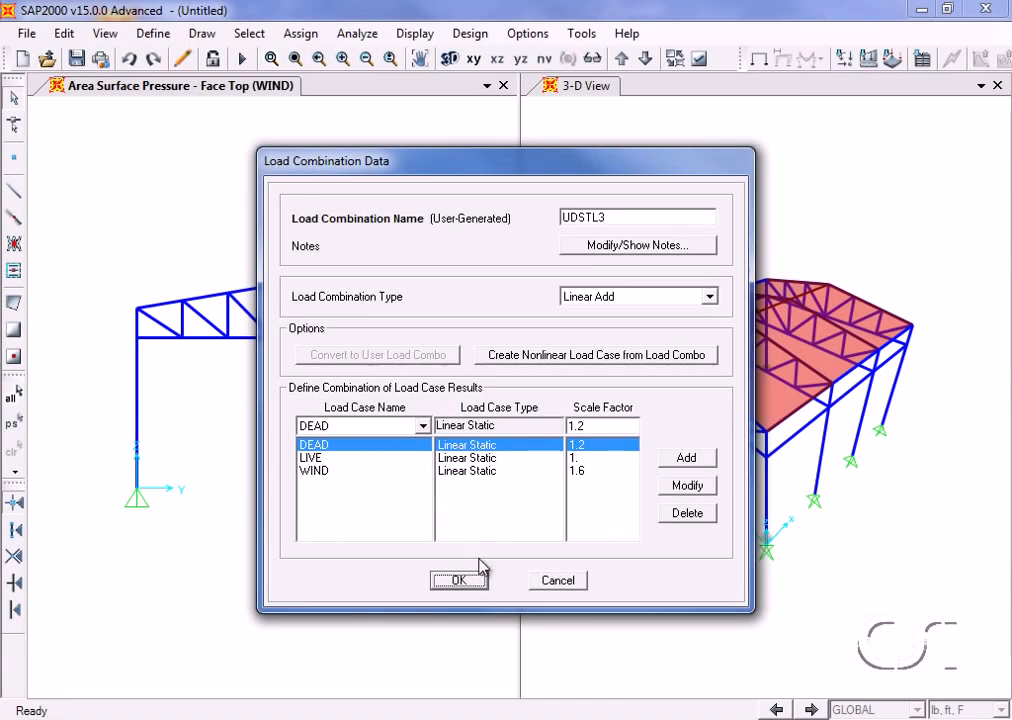
click(458, 580)
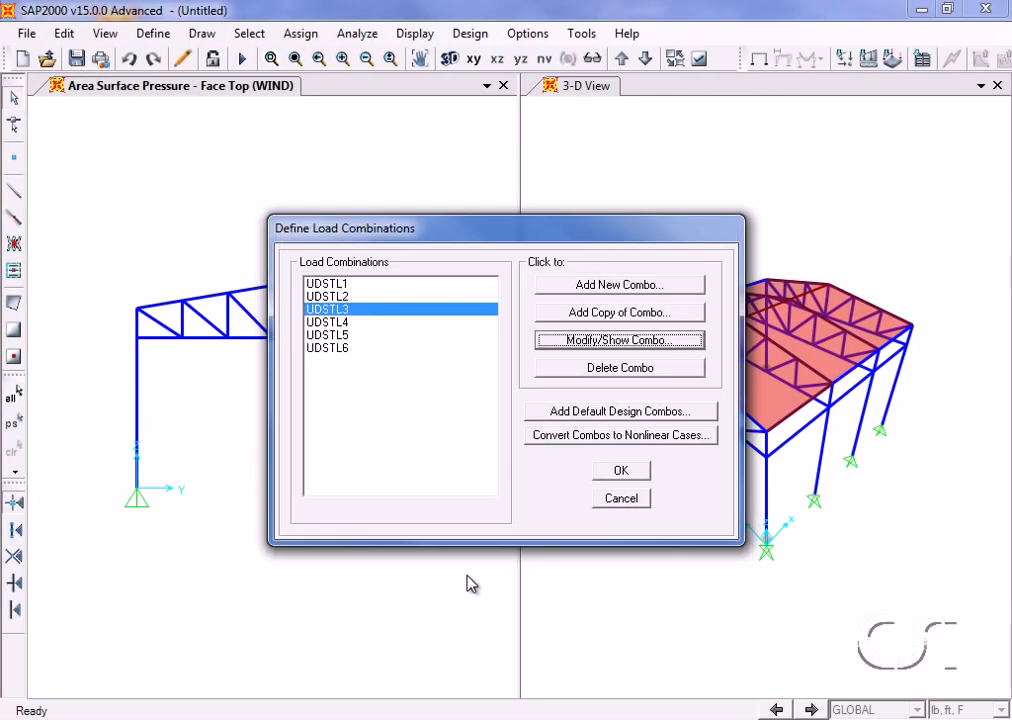
click(350, 322)
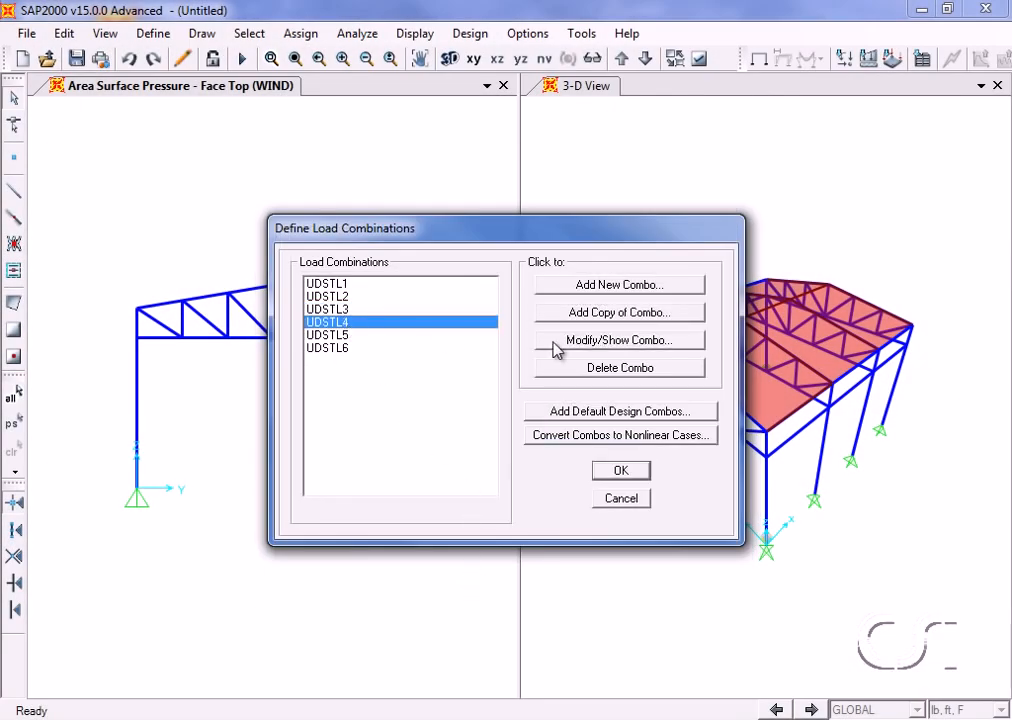
click(609, 342)
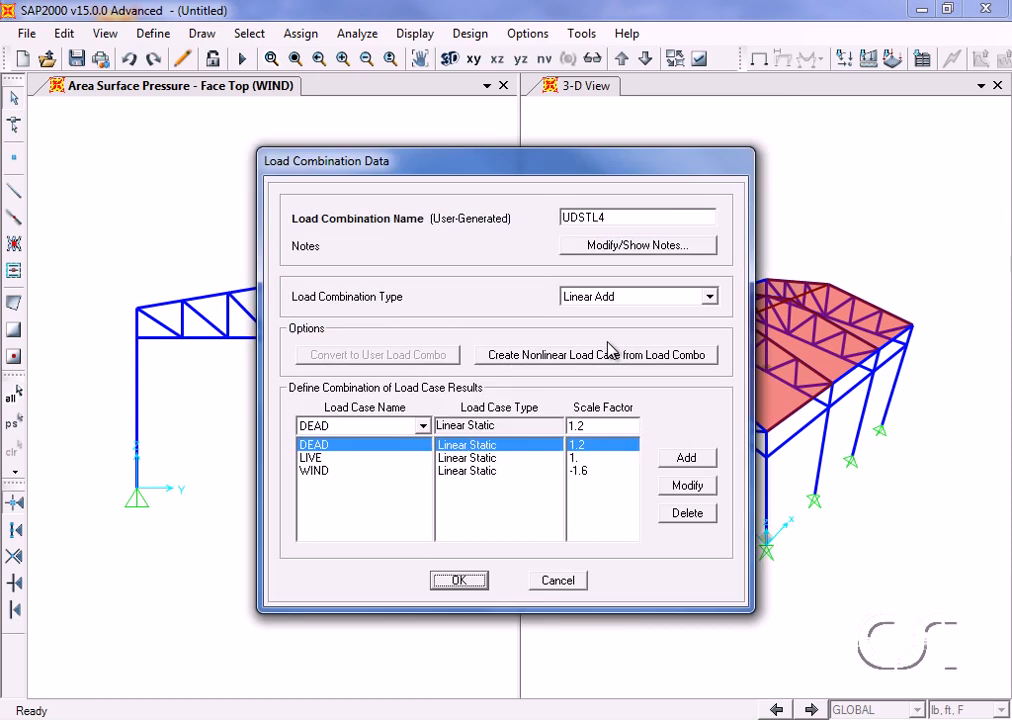
click(462, 582)
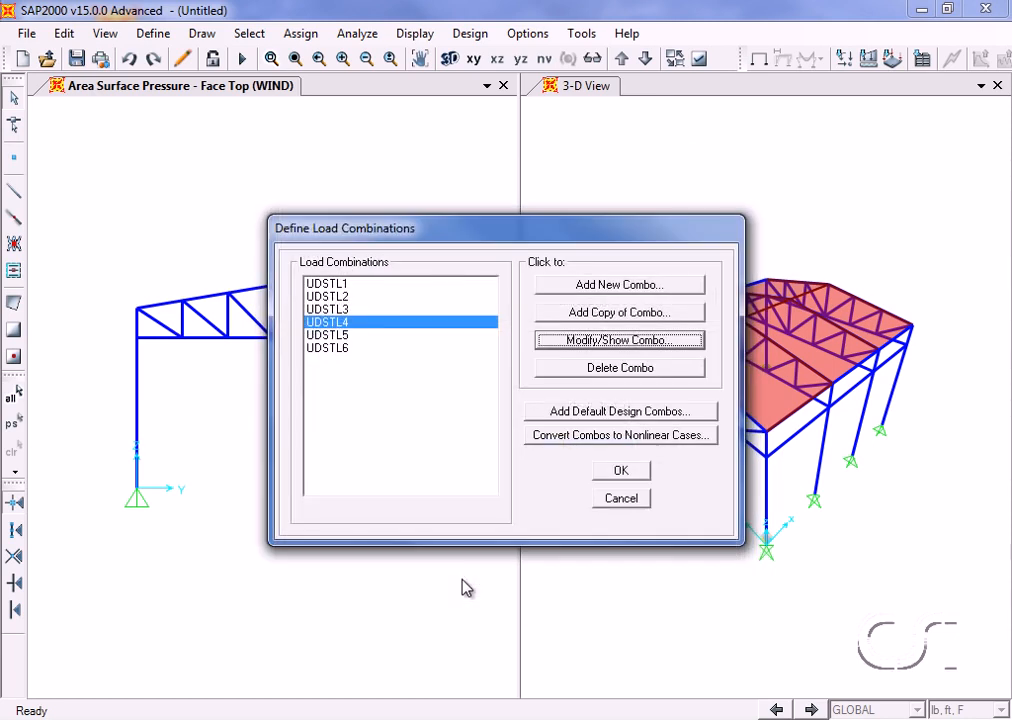
Exclude the MODAL case from the load cases to run and run the analysis for DEAD, LIVE and WIND.
click(620, 472)
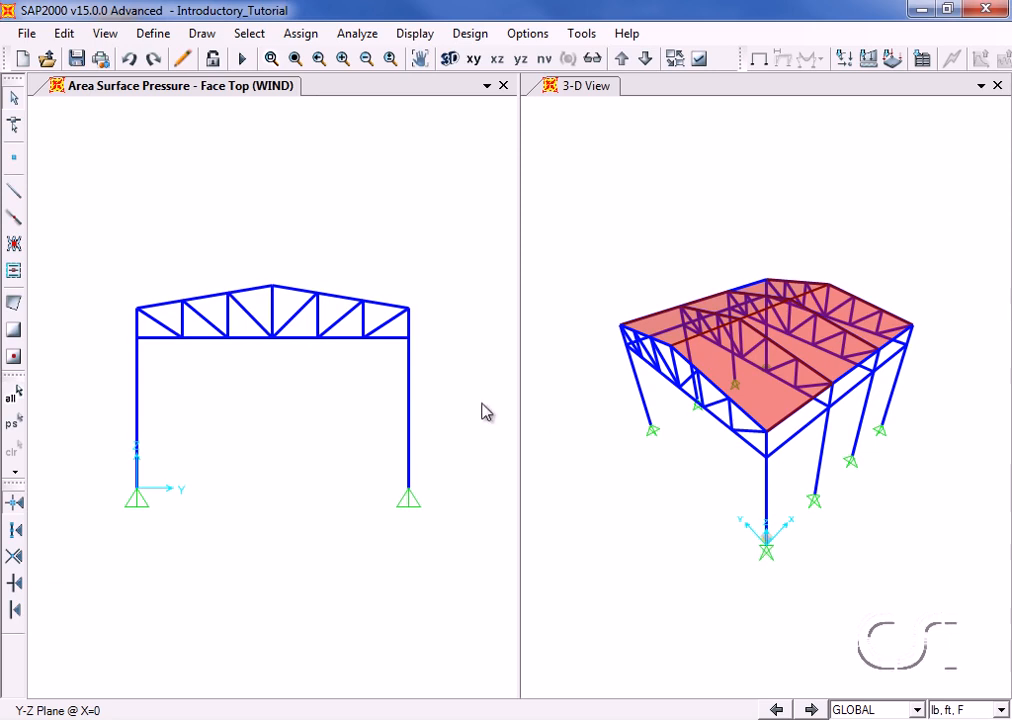
click(356, 34)
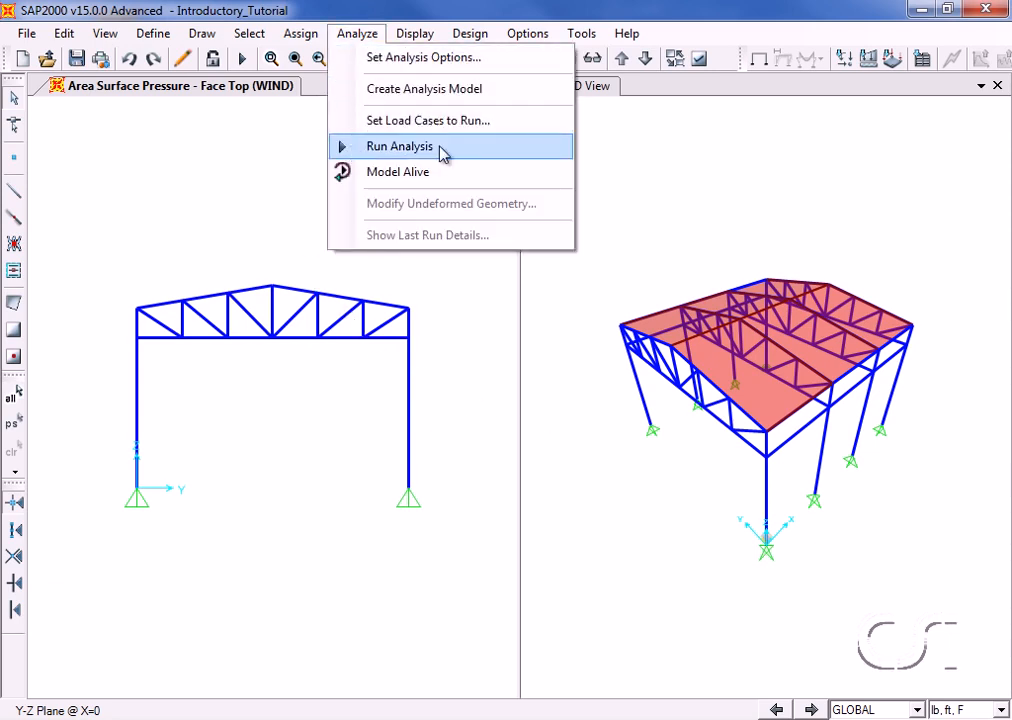
click(441, 150)
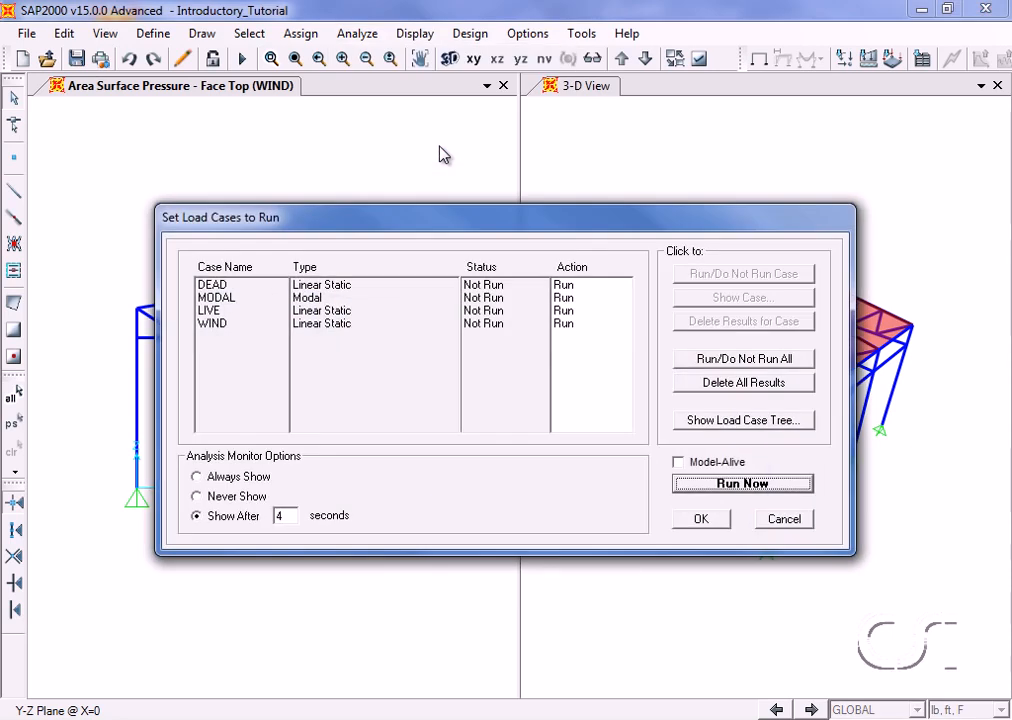
click(238, 298)
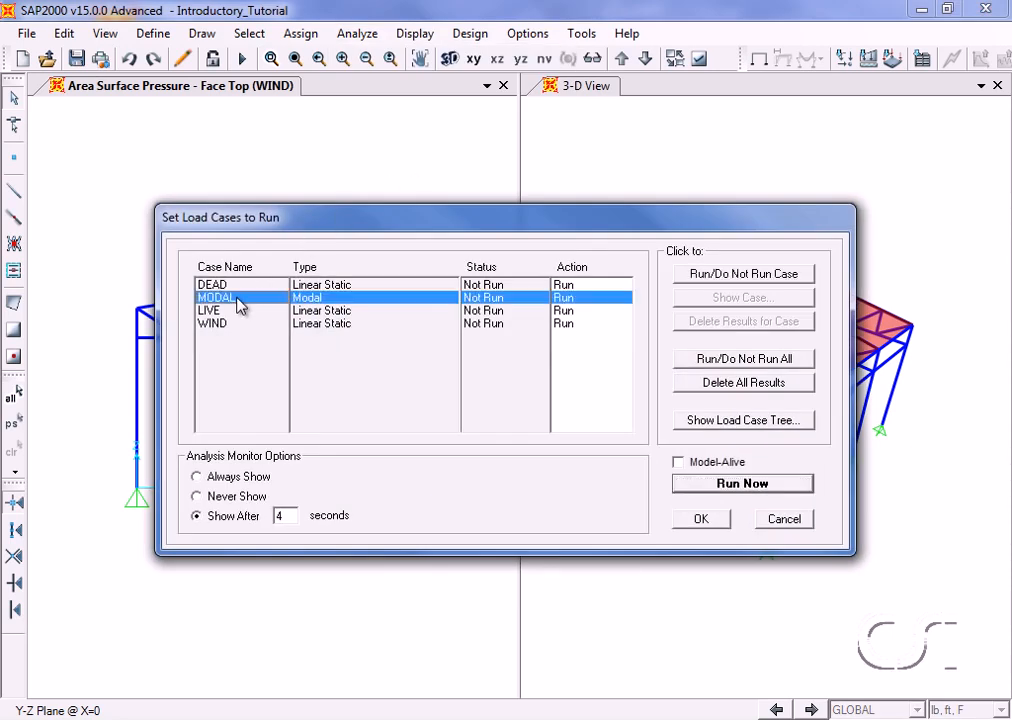
click(703, 278)
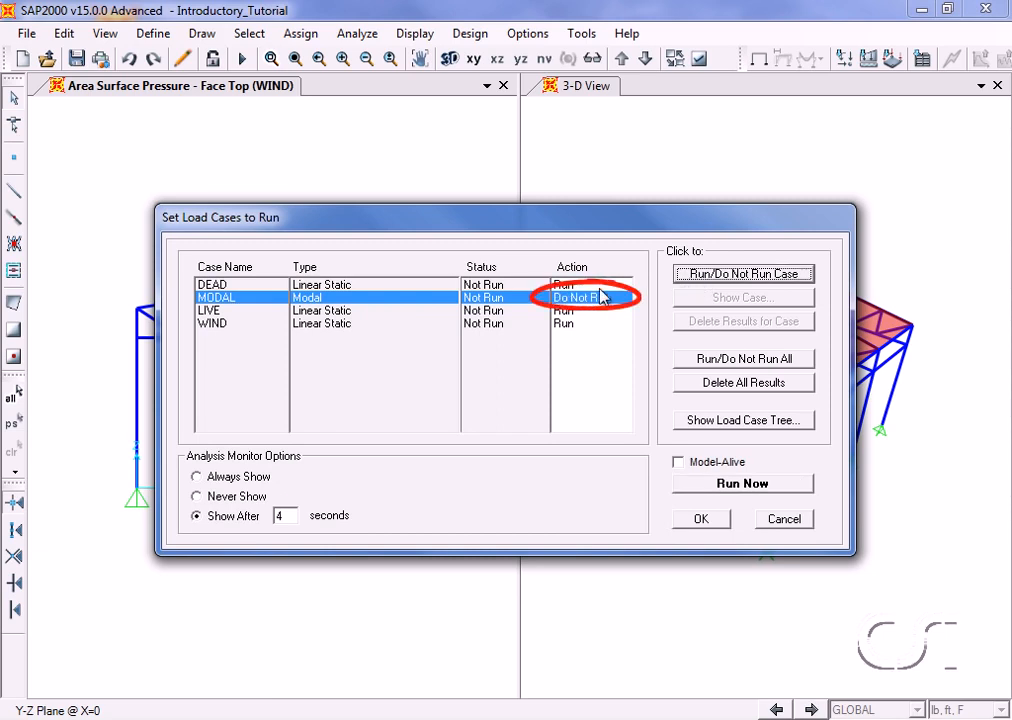
click(736, 487)
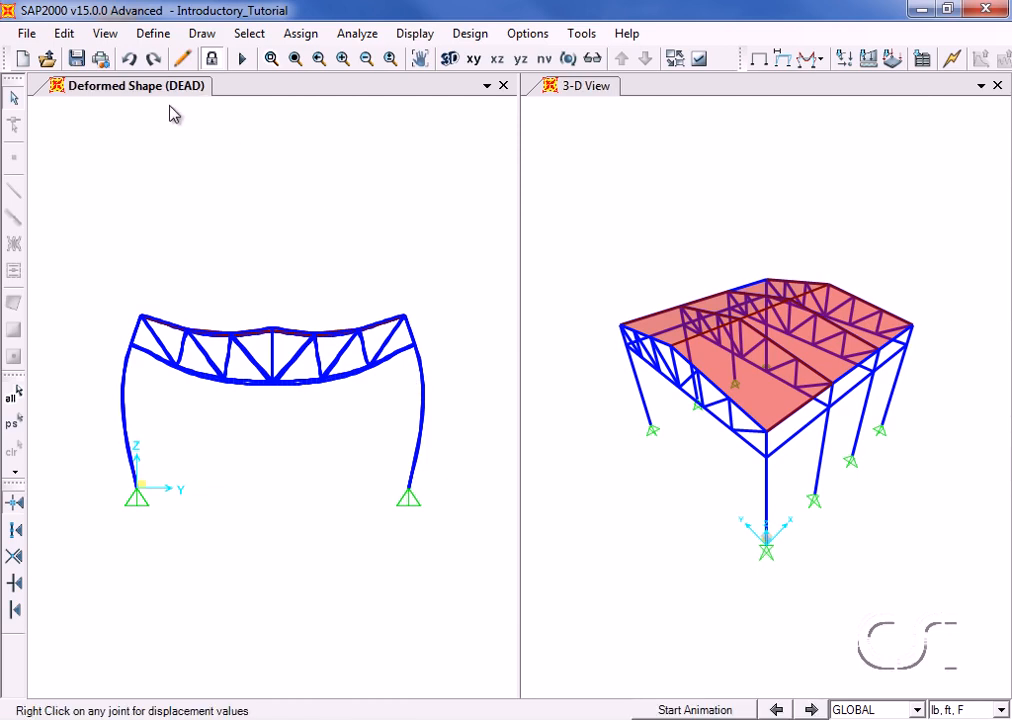
Display the axial force diagram of the frame members for the DEAD case with automatic scaling and filled diagrams.
click(416, 34)
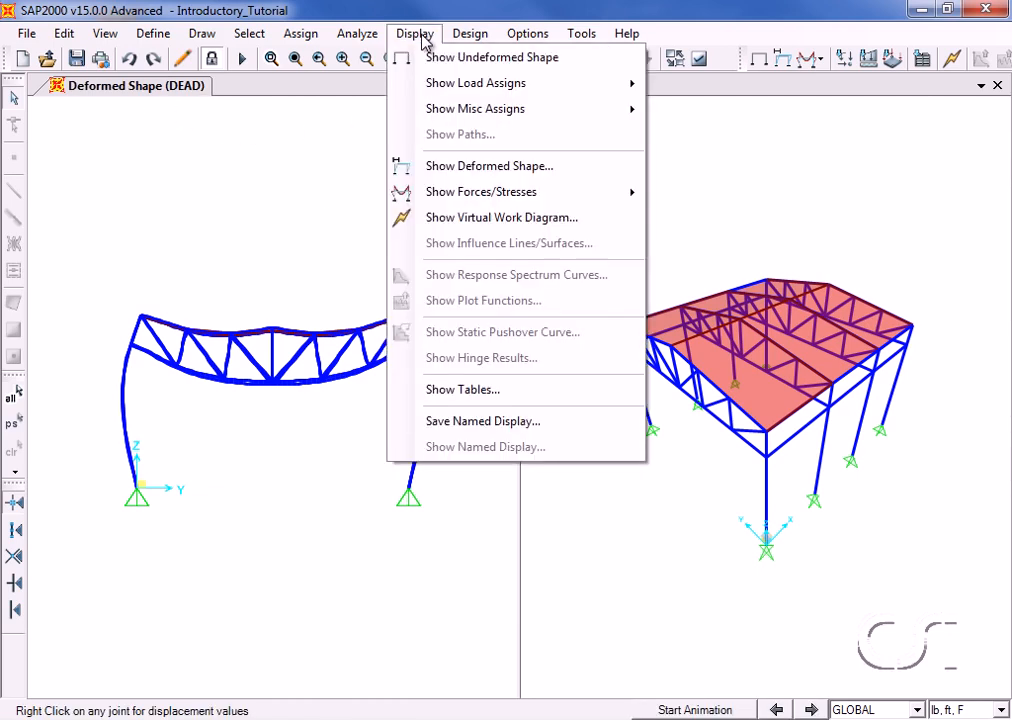
mouse_move(566, 193)
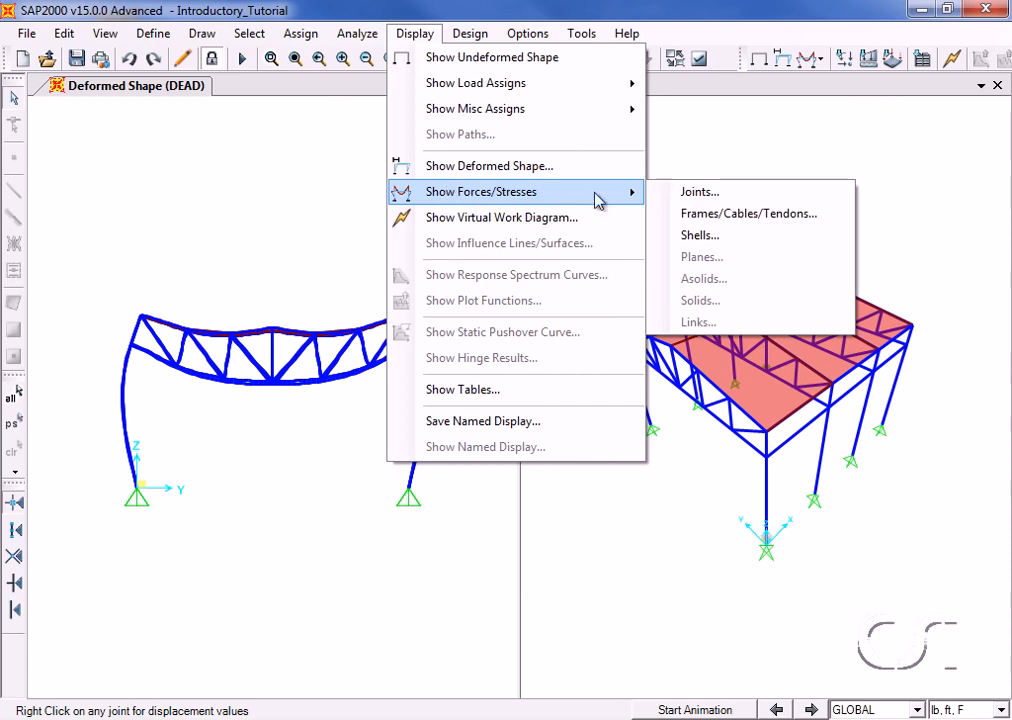
click(837, 222)
click(612, 227)
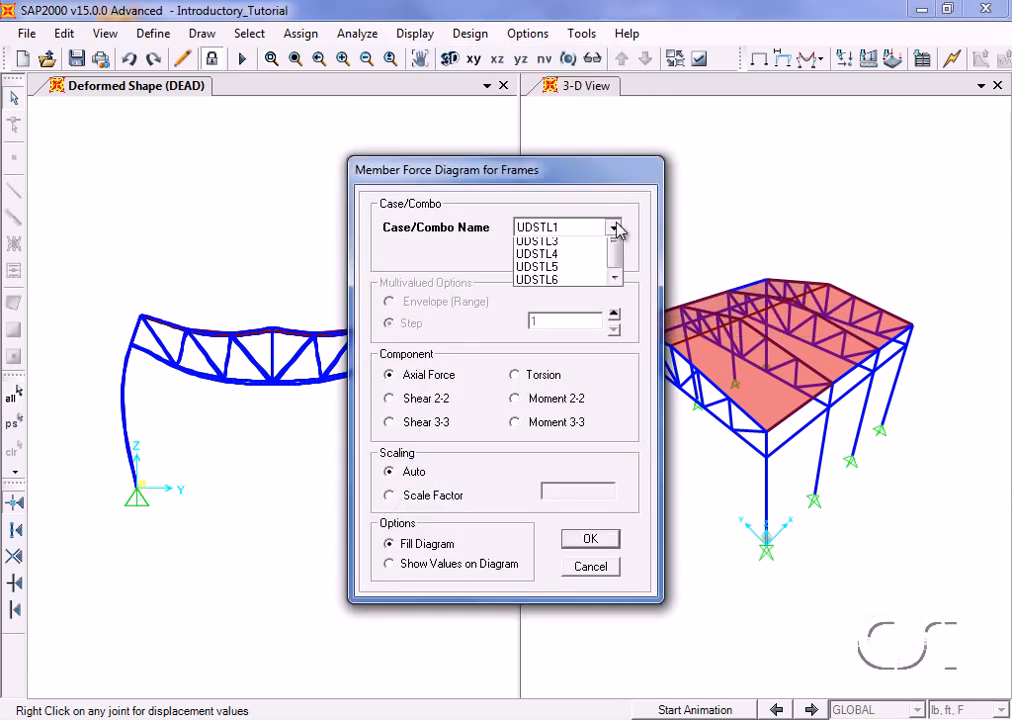
drag(614, 290, 614, 246)
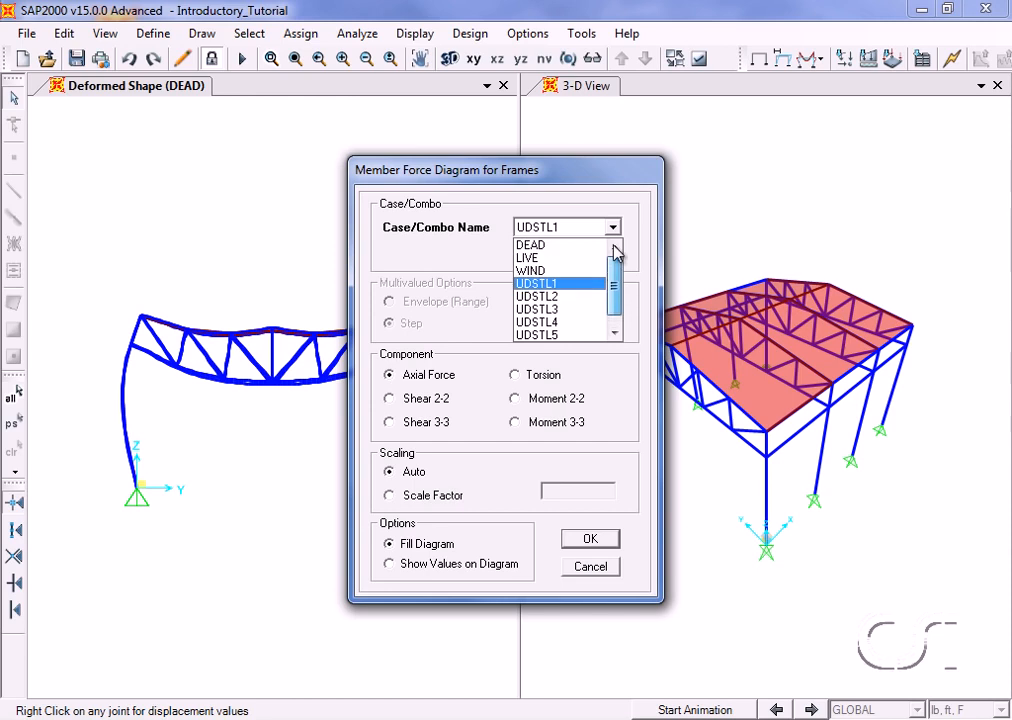
click(541, 247)
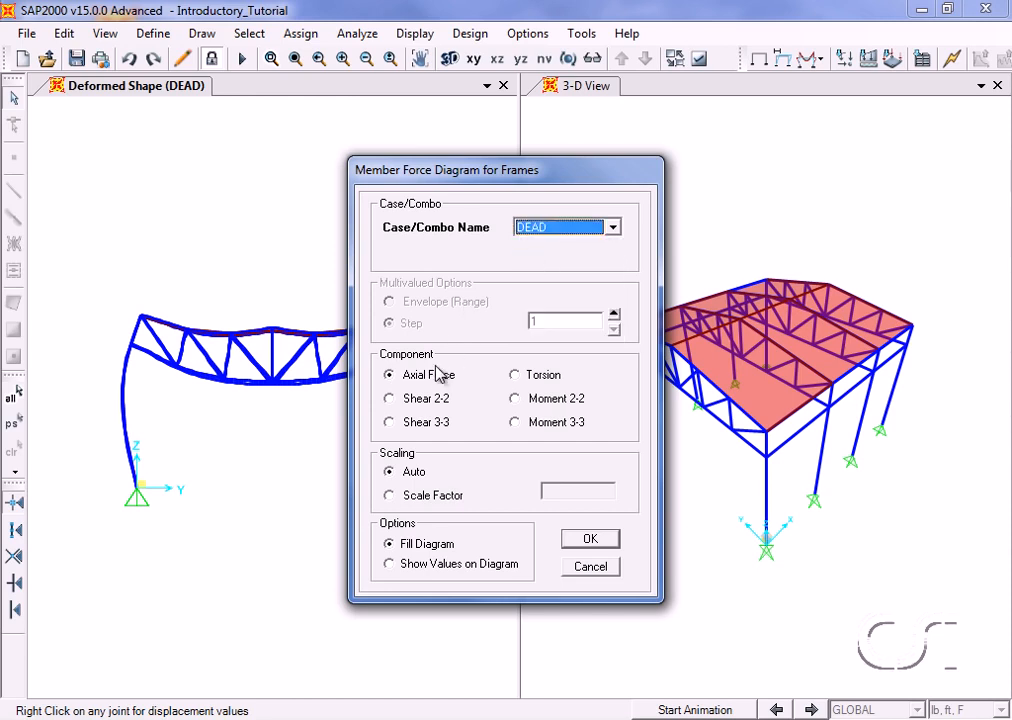
click(591, 539)
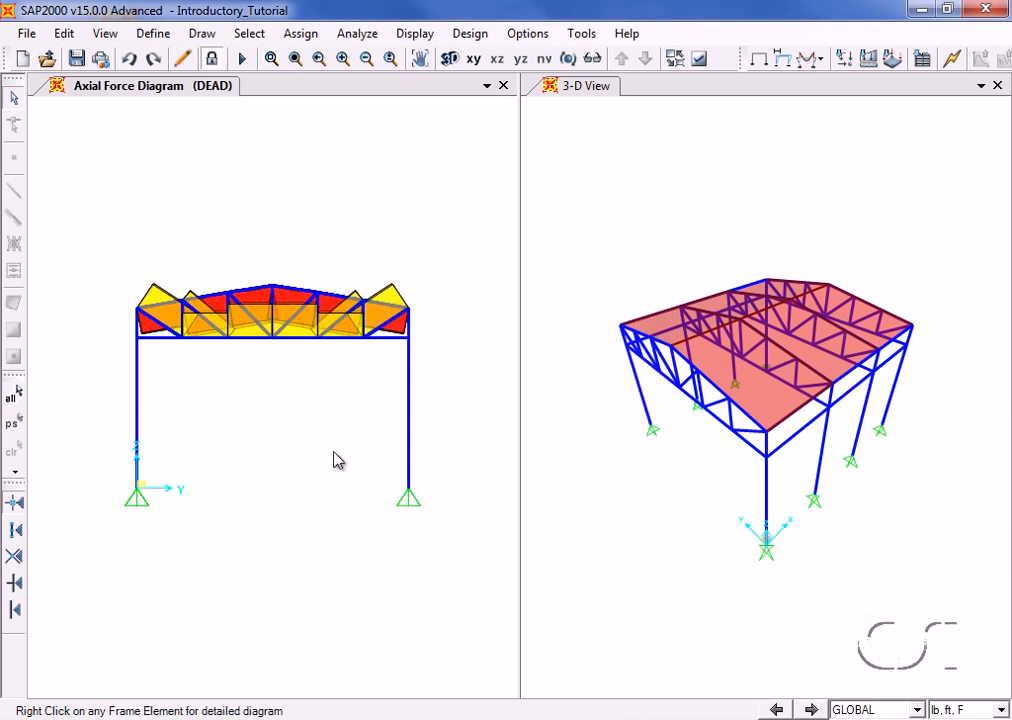
Examine the detailed axial force and torsion diagrams along the truss bottom chord, scrolling through locations on its length.
right_click(251, 341)
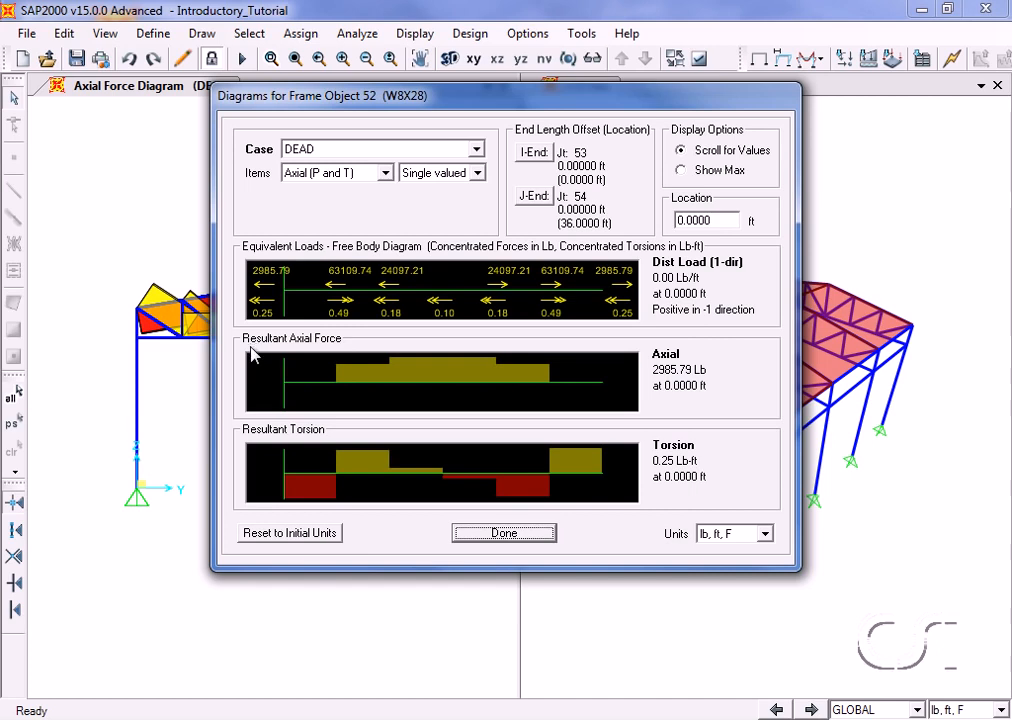
drag(336, 397, 537, 430)
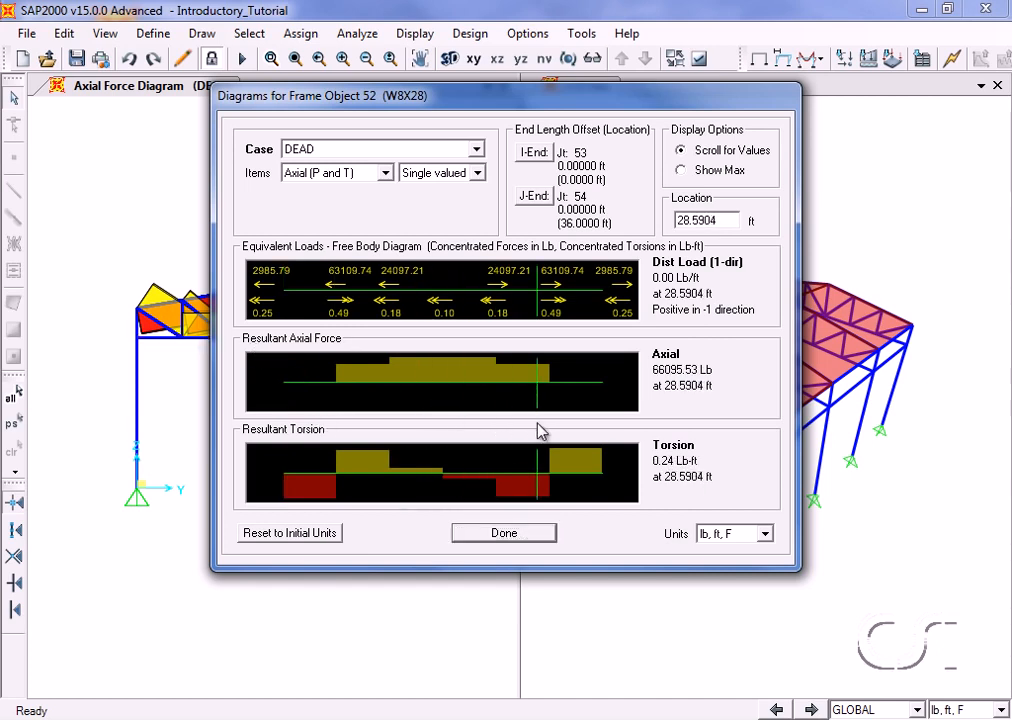
click(505, 533)
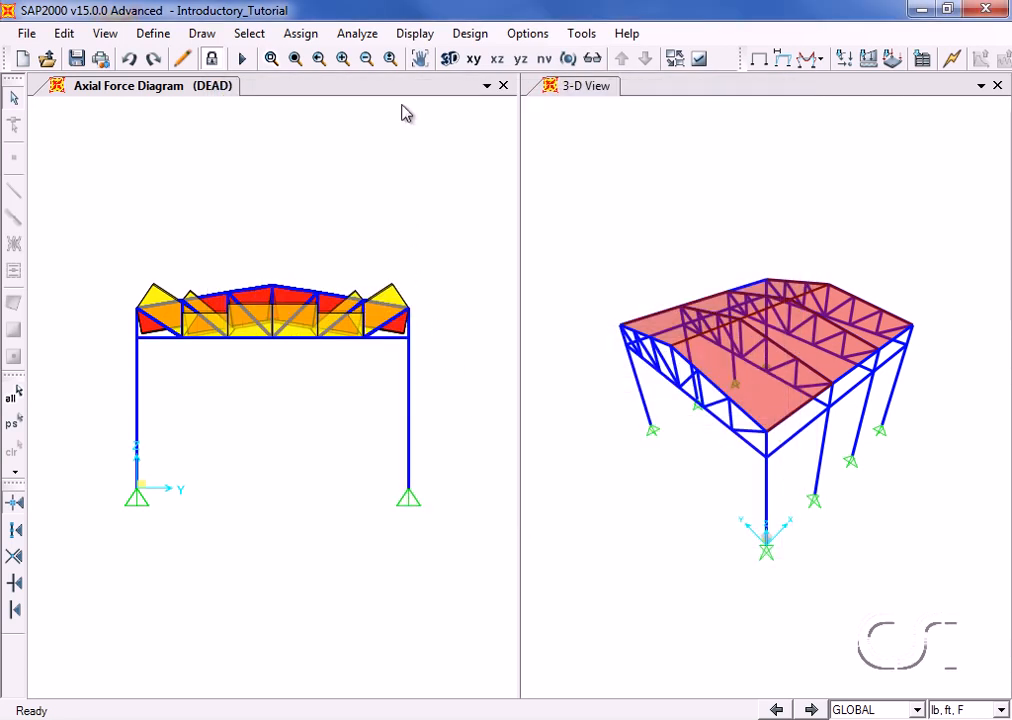
Display the deformed shape of the frame elevation for the LIVE case.
click(414, 33)
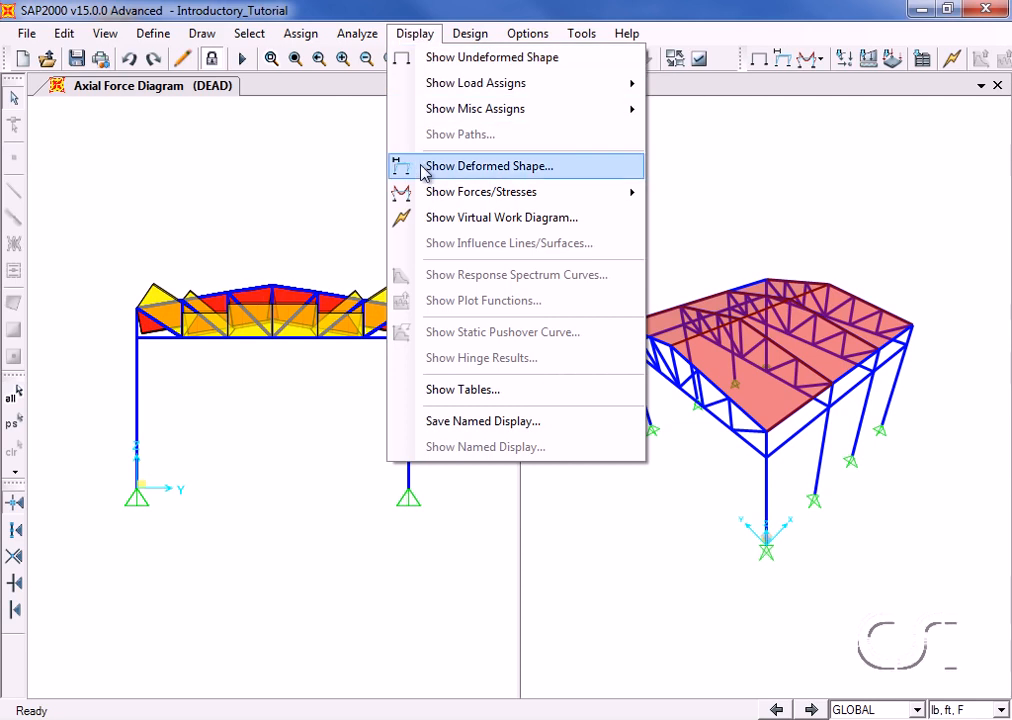
click(509, 175)
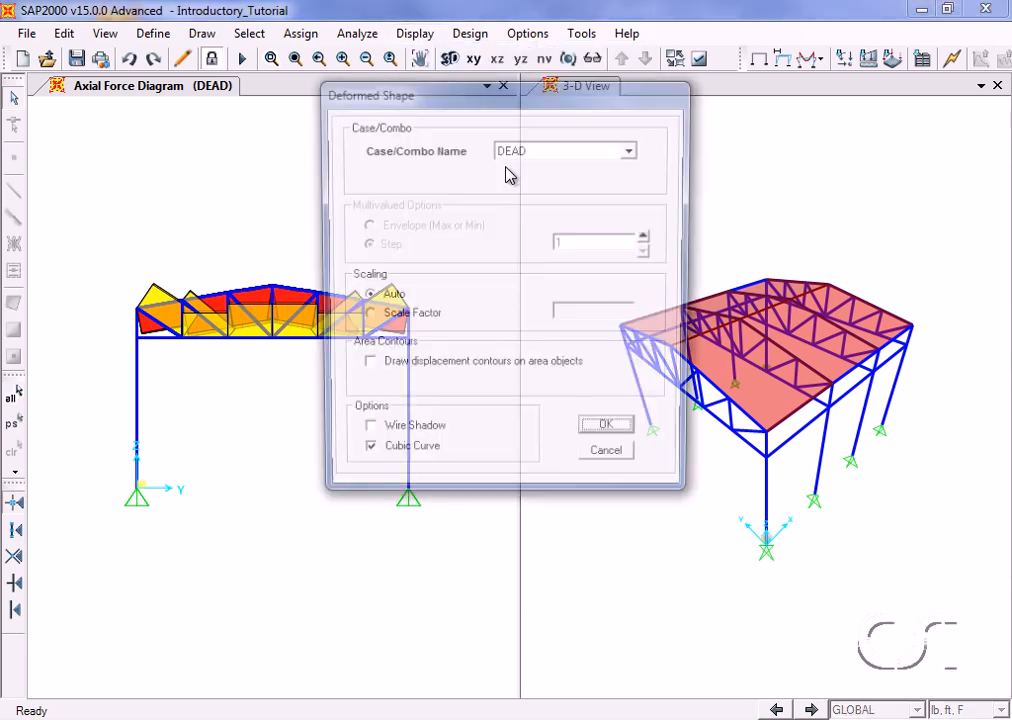
click(522, 150)
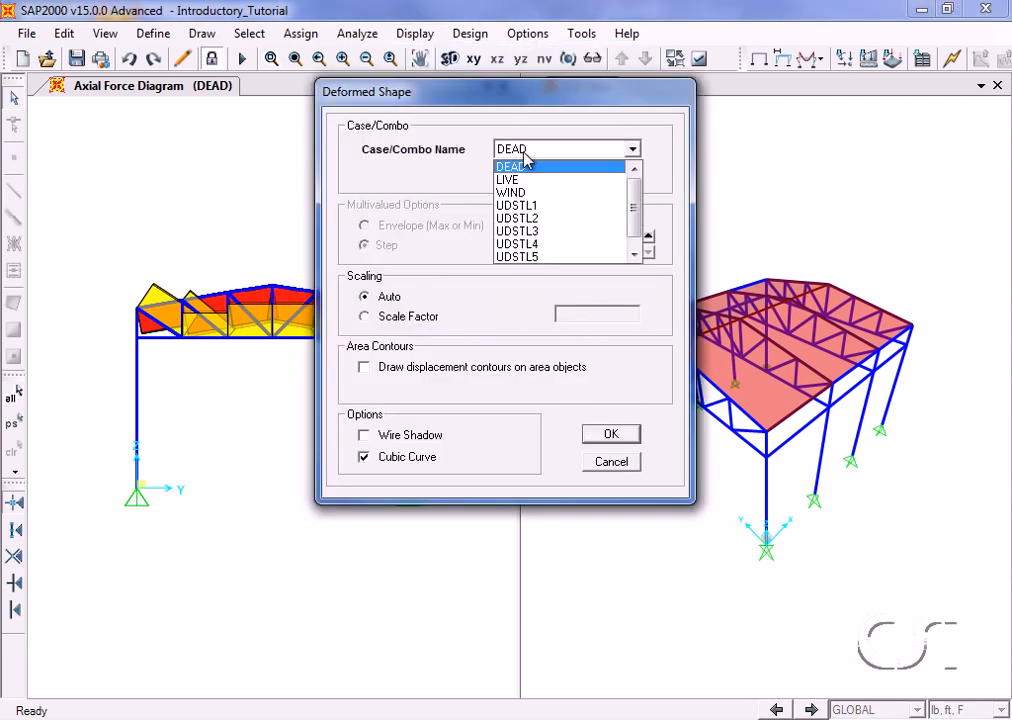
click(520, 181)
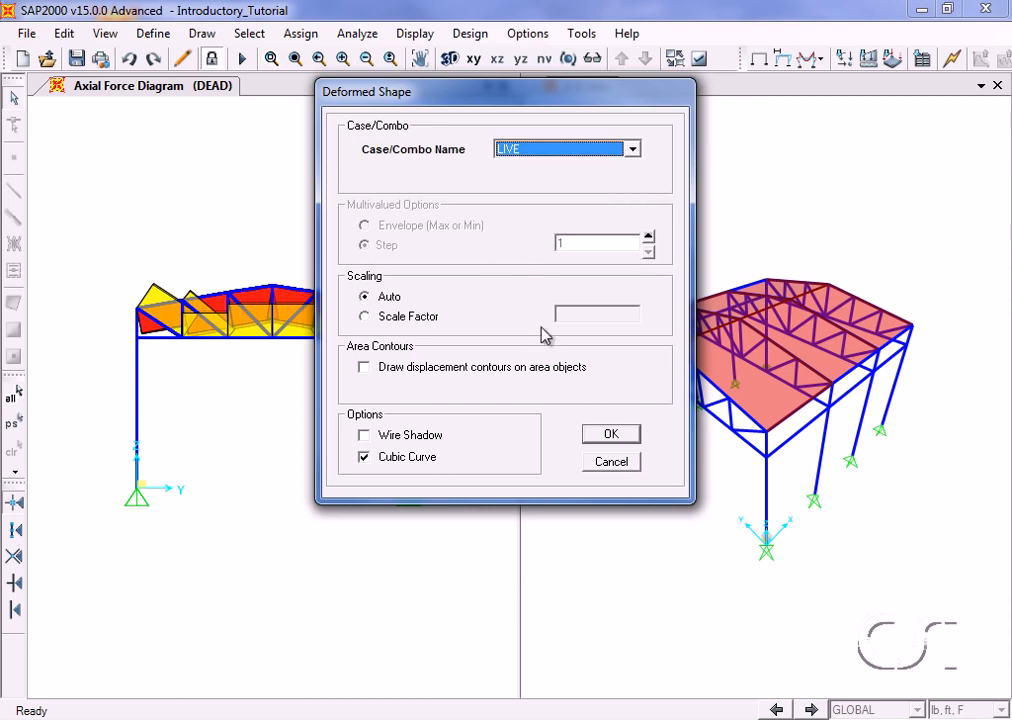
click(611, 434)
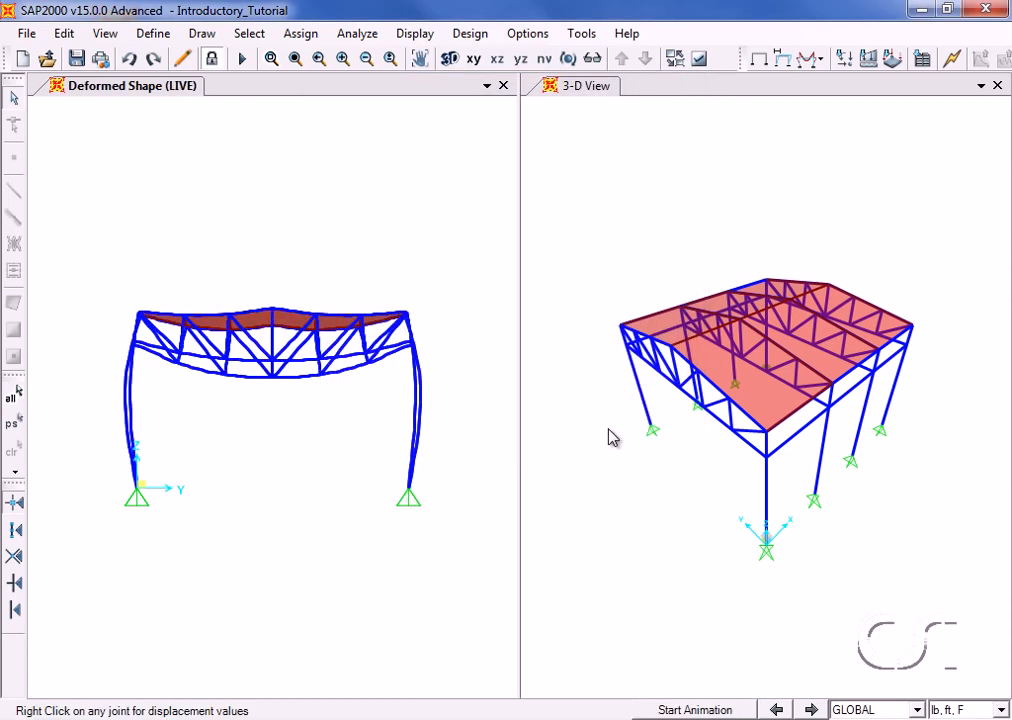
Inspect the joint displacements at the midspan joint of the truss bottom chord under the LIVE case.
mouse_move(275, 380)
right_click(275, 381)
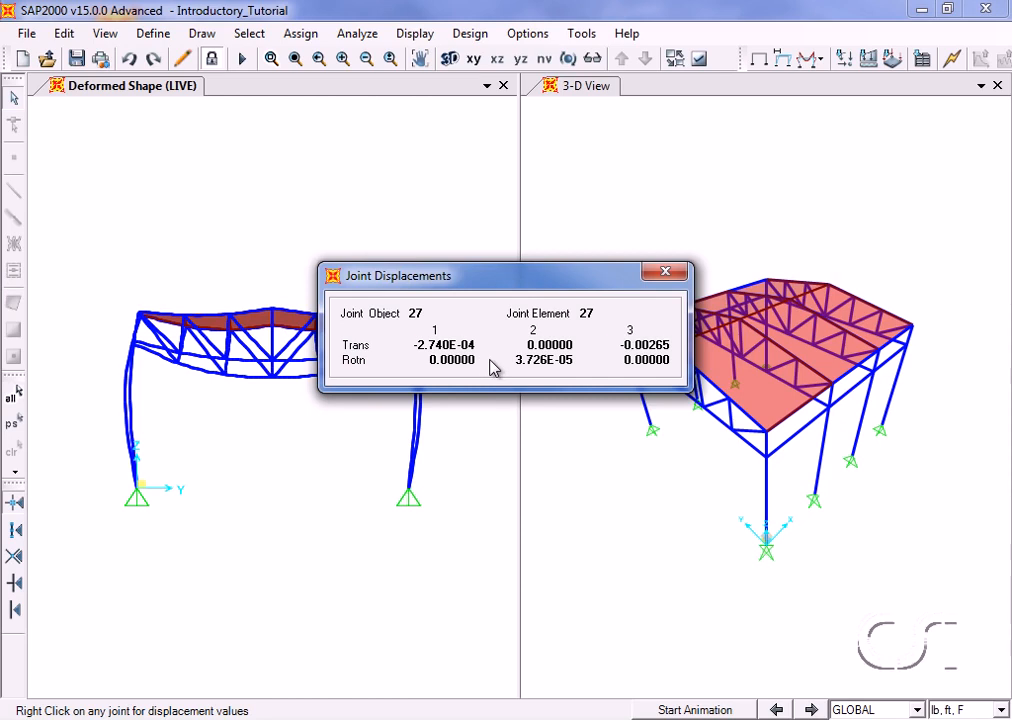
click(663, 274)
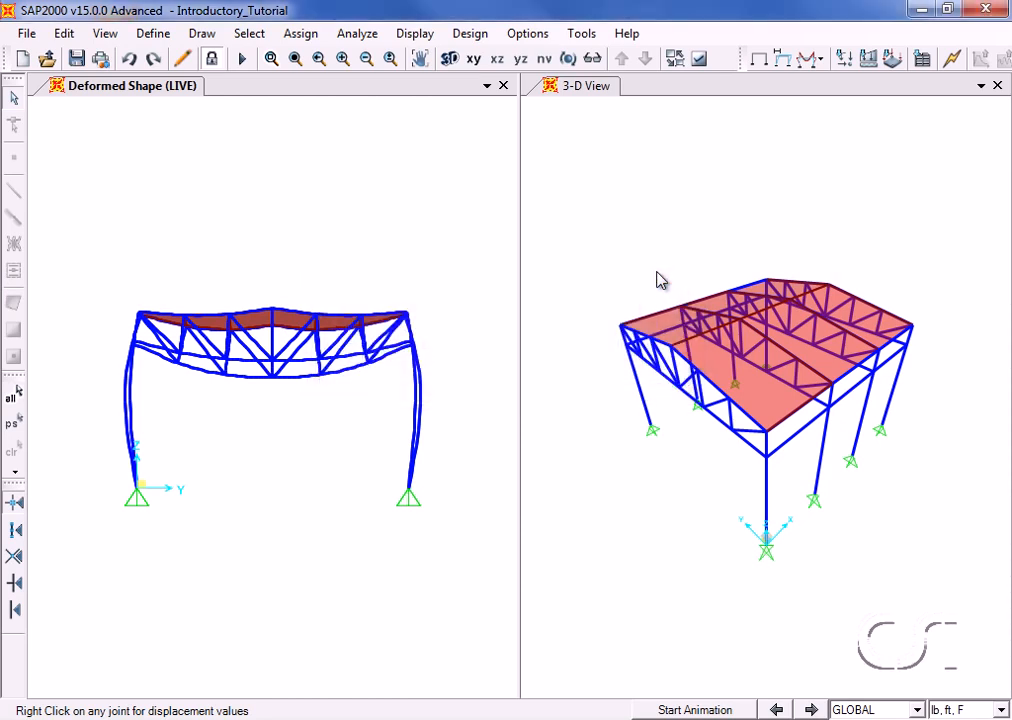
Review the steel frame design preferences for the AISC360-05/IBC2006 code, keeping the current values.
click(472, 36)
mouse_move(516, 60)
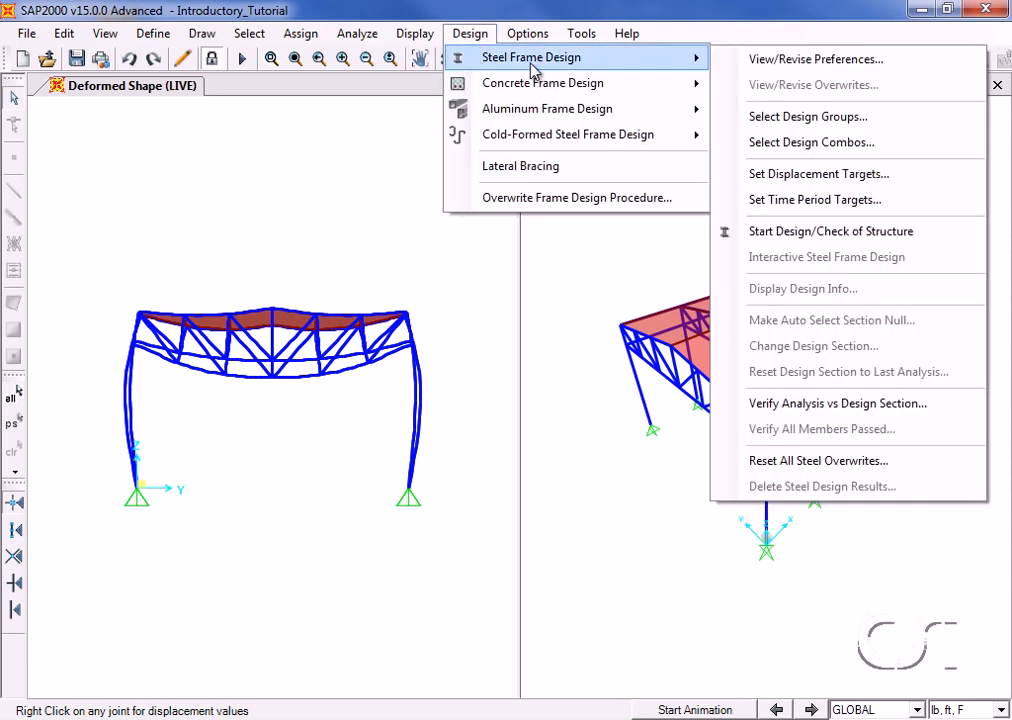
click(778, 60)
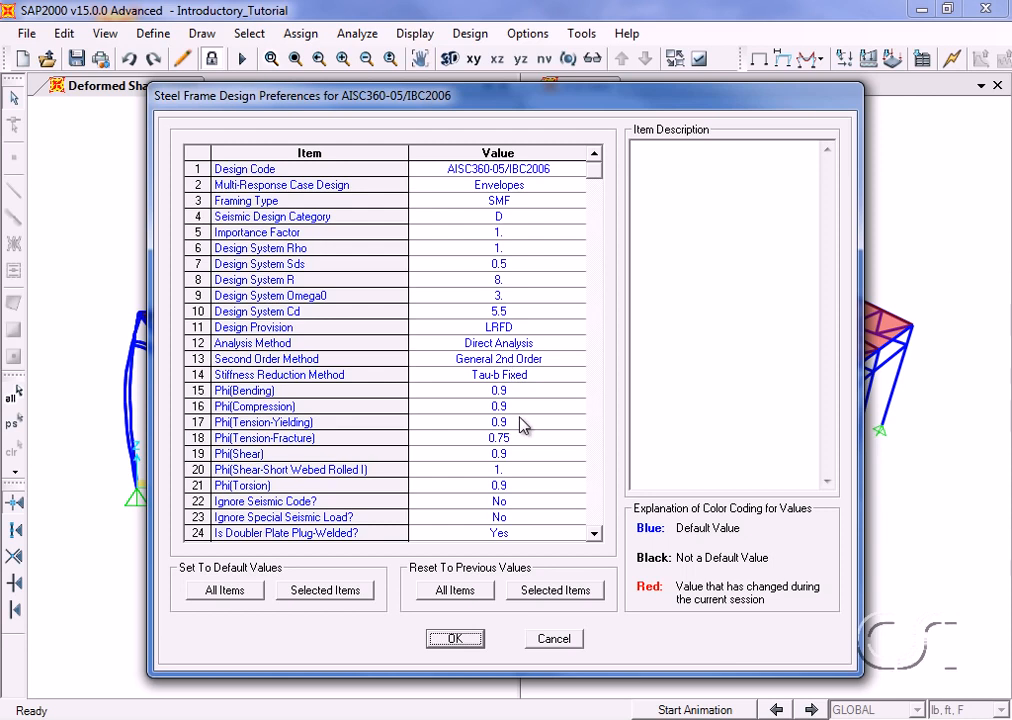
click(456, 640)
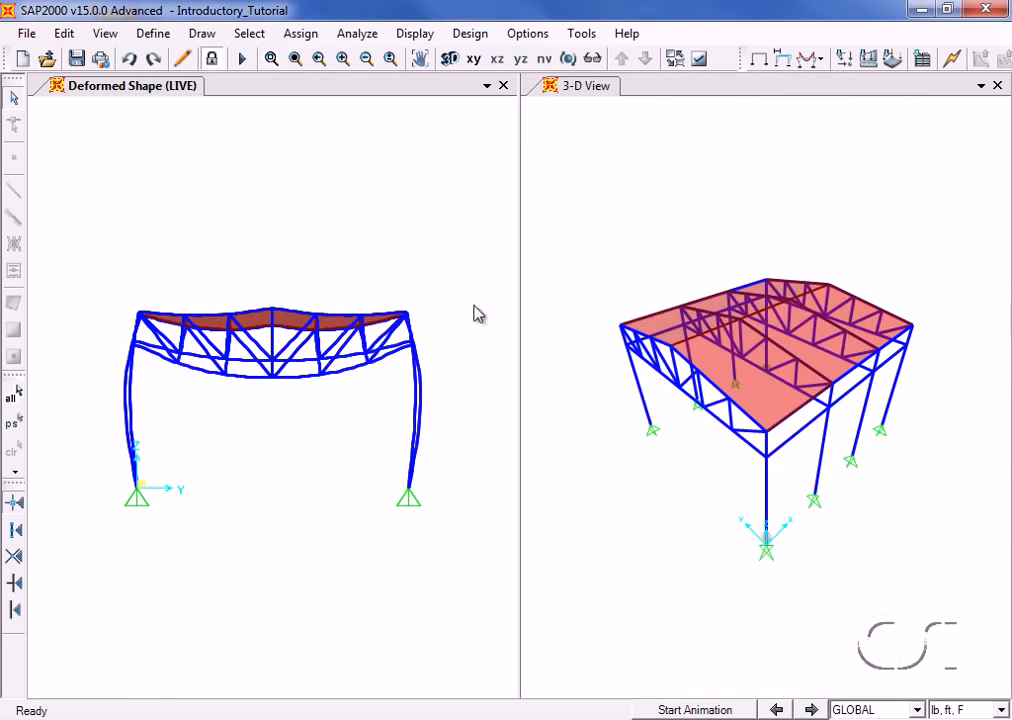
Run the steel frame design/check of the structure.
click(472, 36)
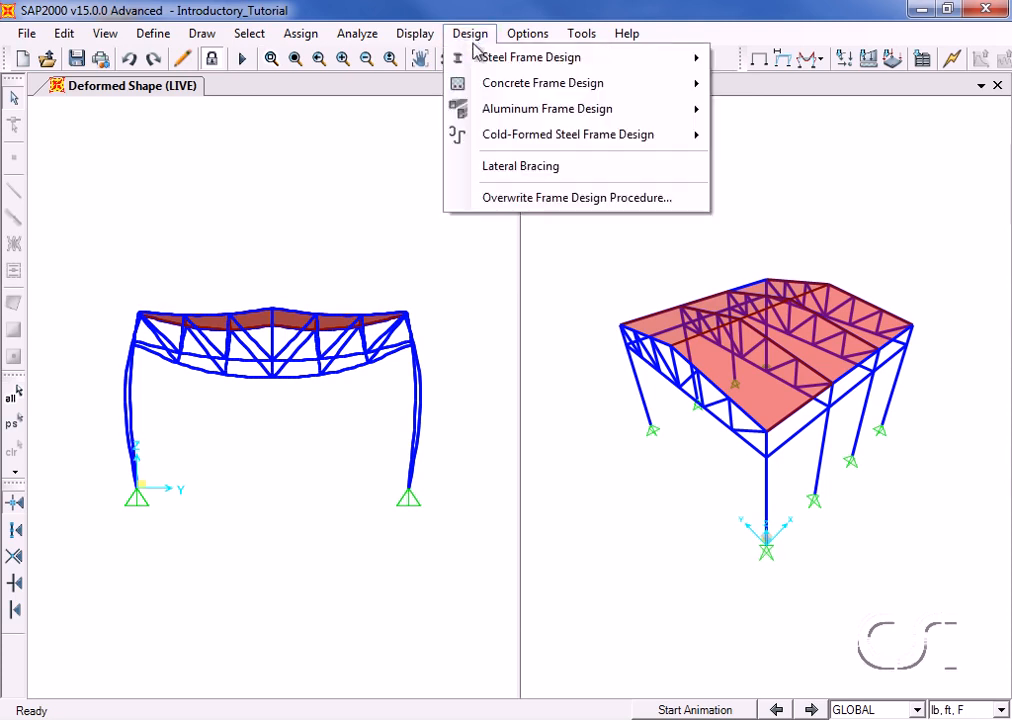
mouse_move(510, 57)
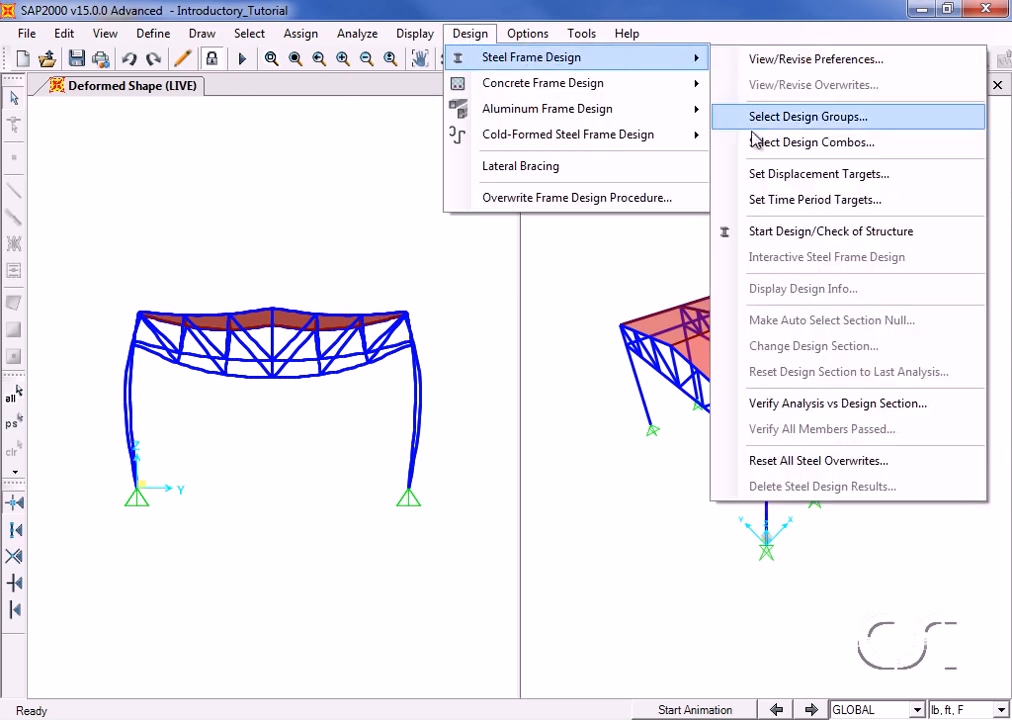
click(800, 233)
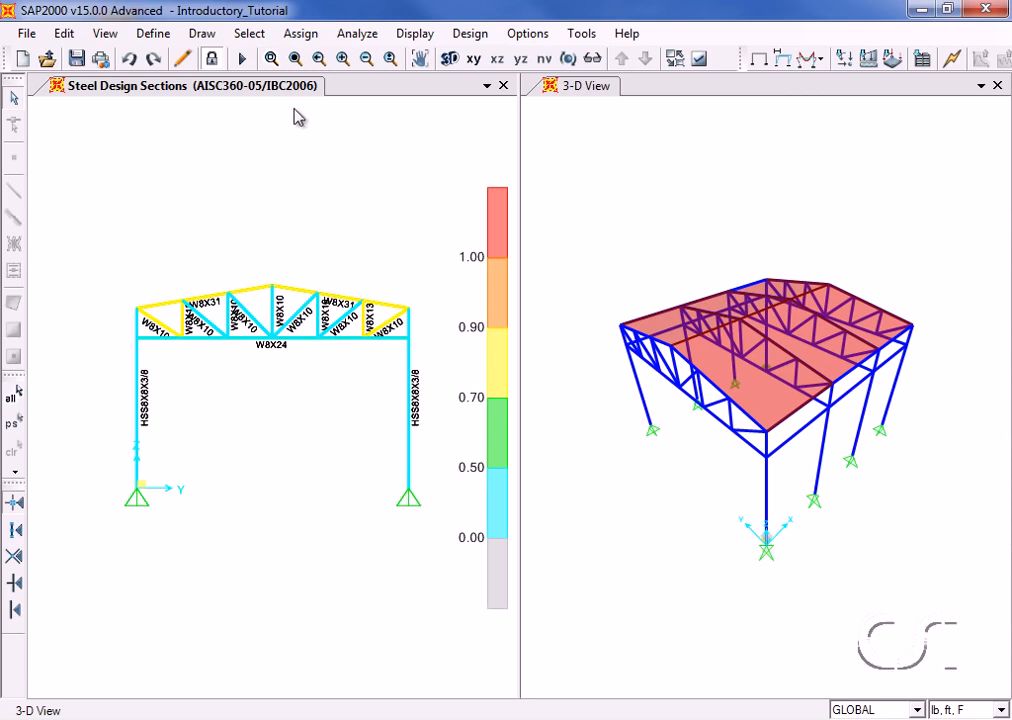
Examine the truss design sections closely and the bottom chord's stress check details for combo DSTL1 at station 24.00.
click(271, 58)
drag(188, 275, 366, 396)
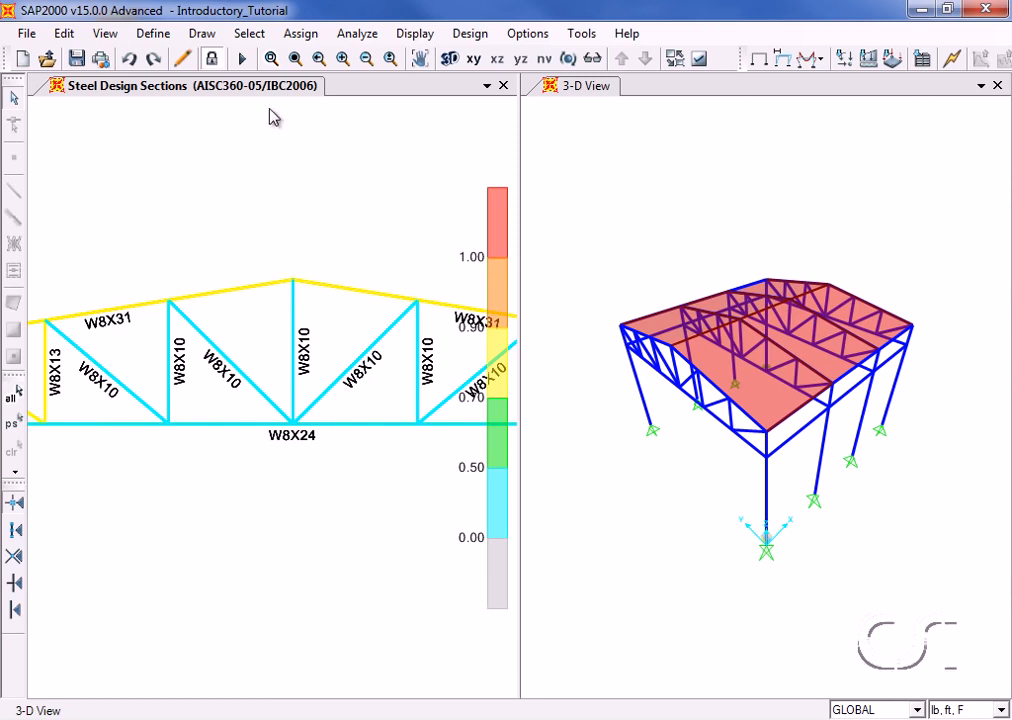
click(296, 62)
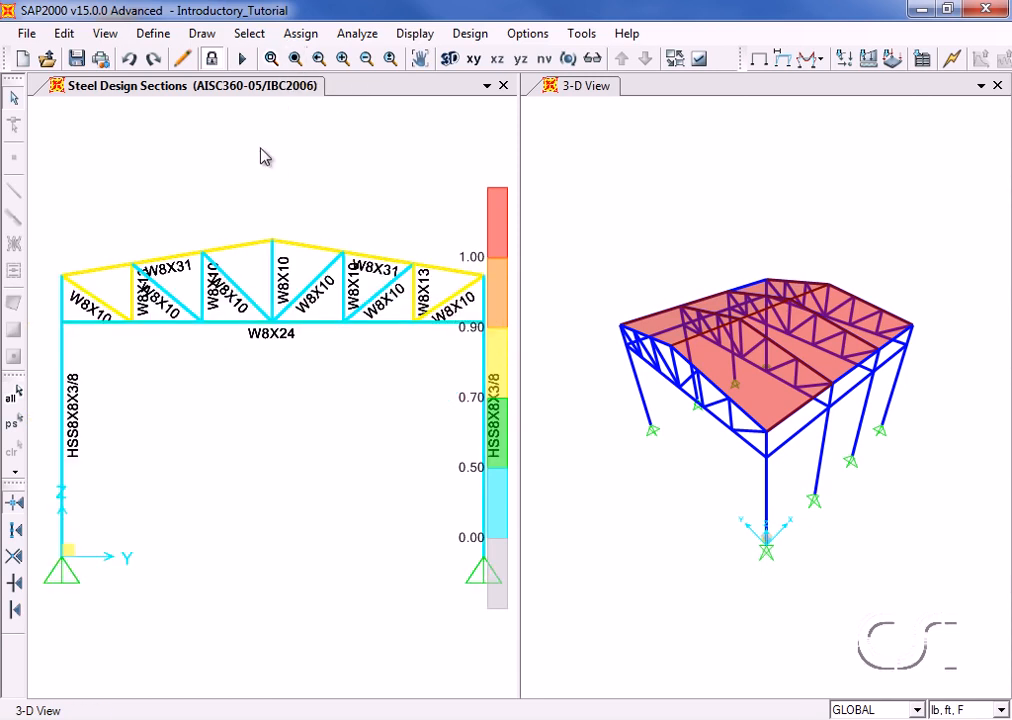
right_click(237, 332)
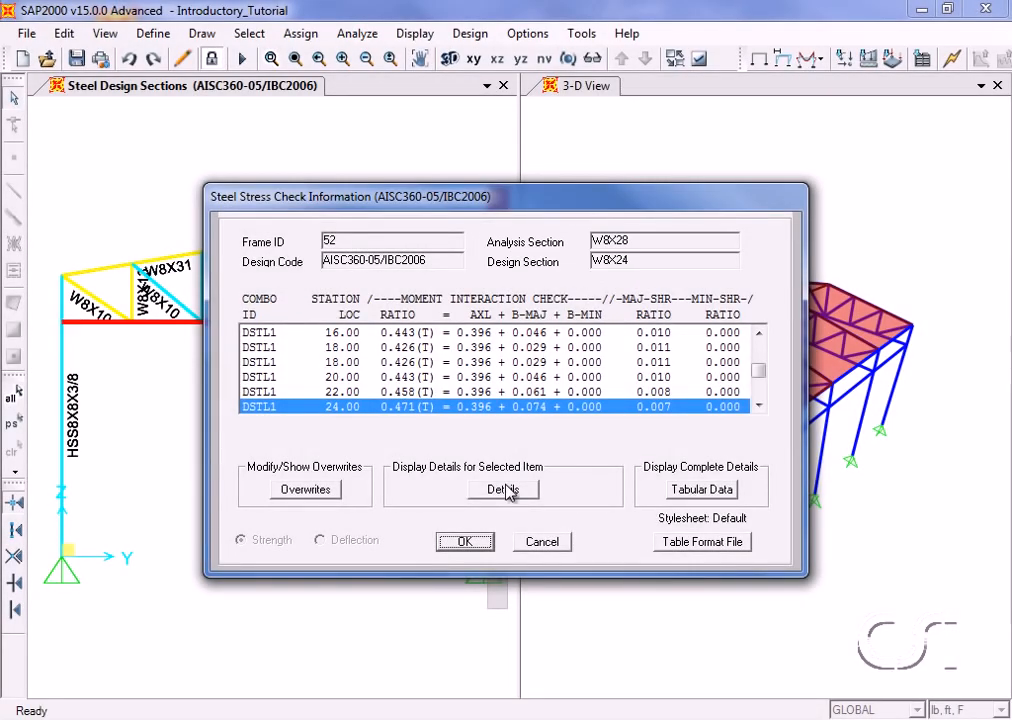
click(506, 490)
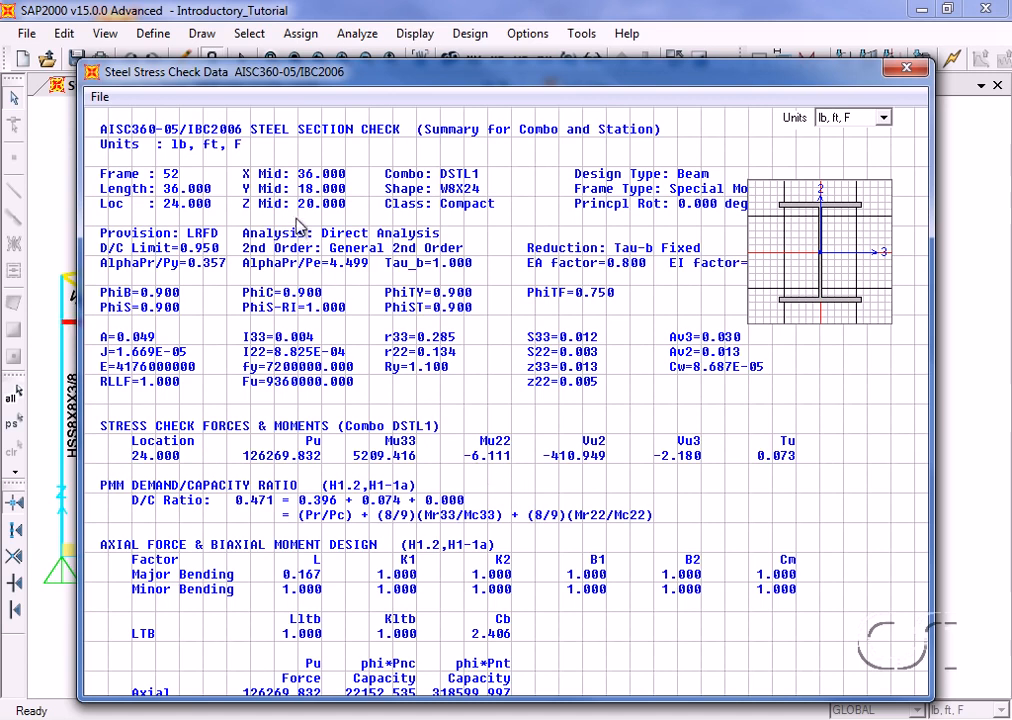
click(905, 71)
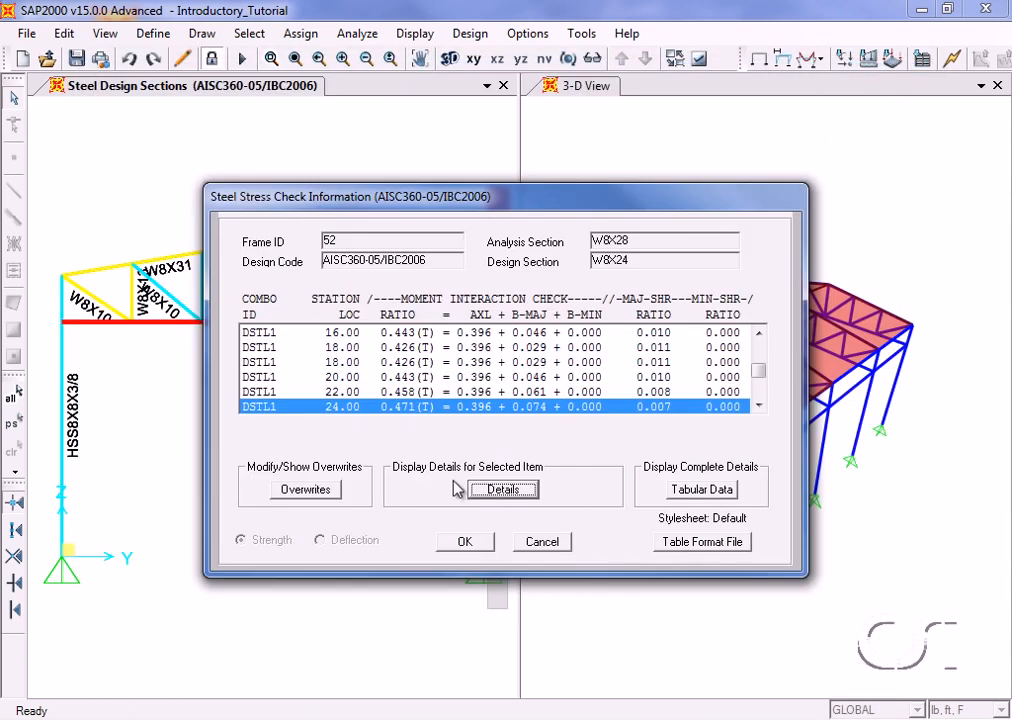
click(464, 542)
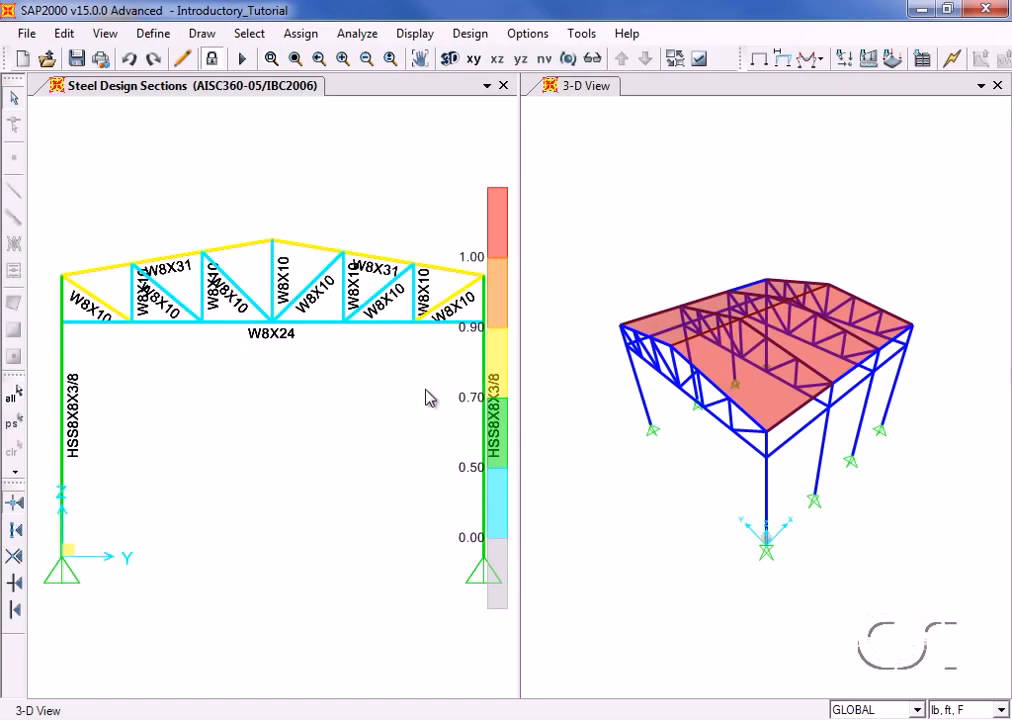
Verify the analysis sections against the design sections for all steel frames.
click(476, 40)
mouse_move(540, 58)
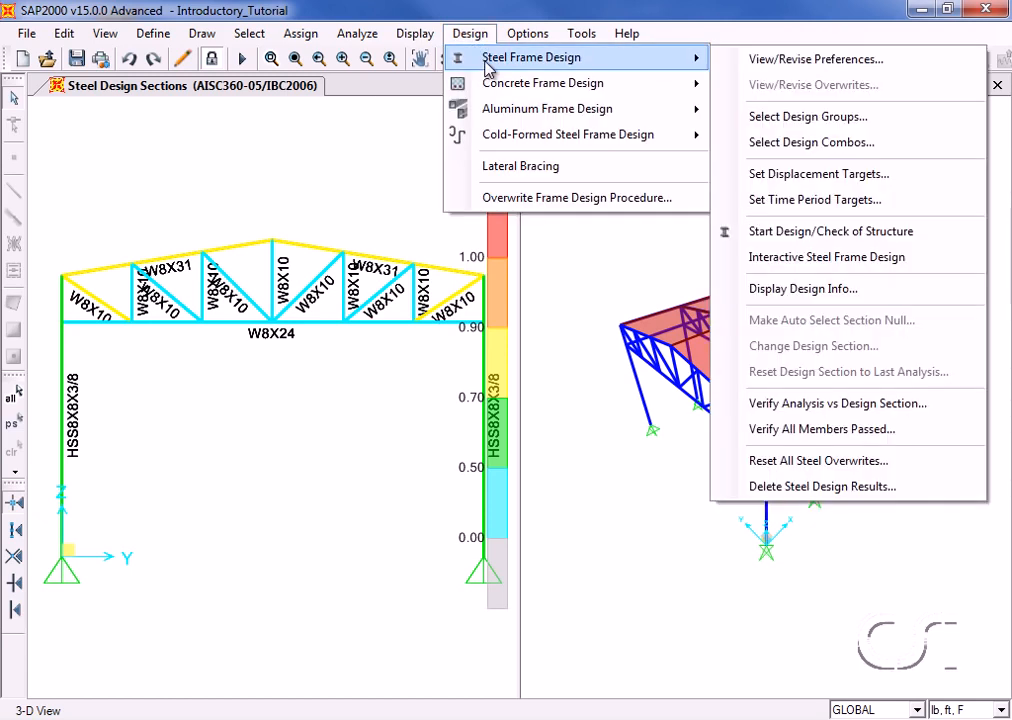
click(868, 410)
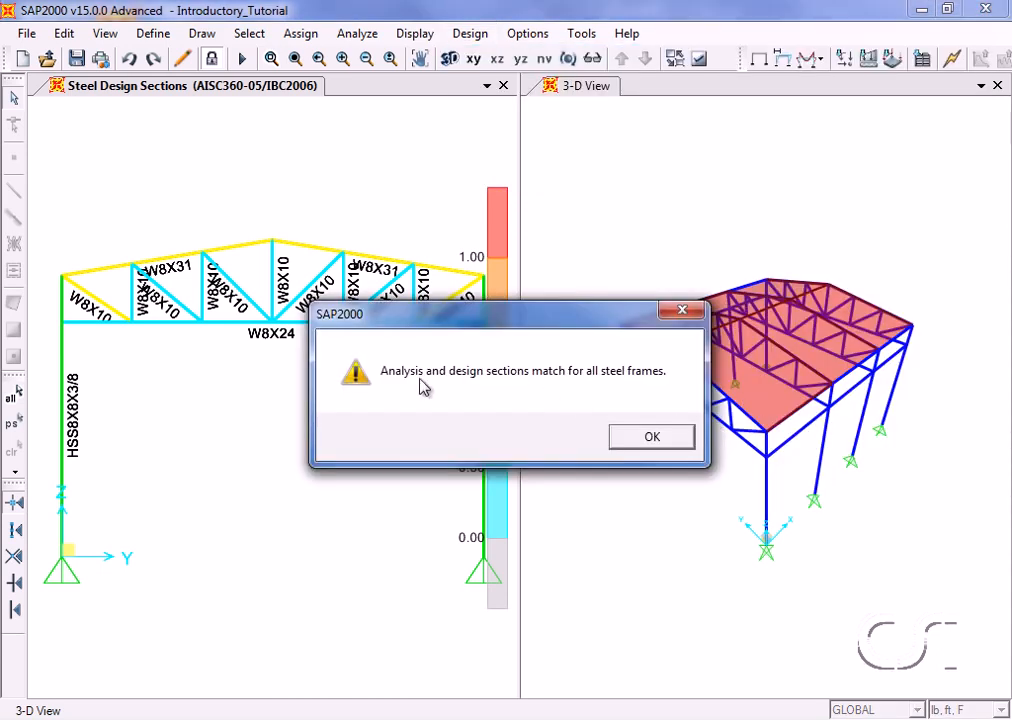
click(651, 438)
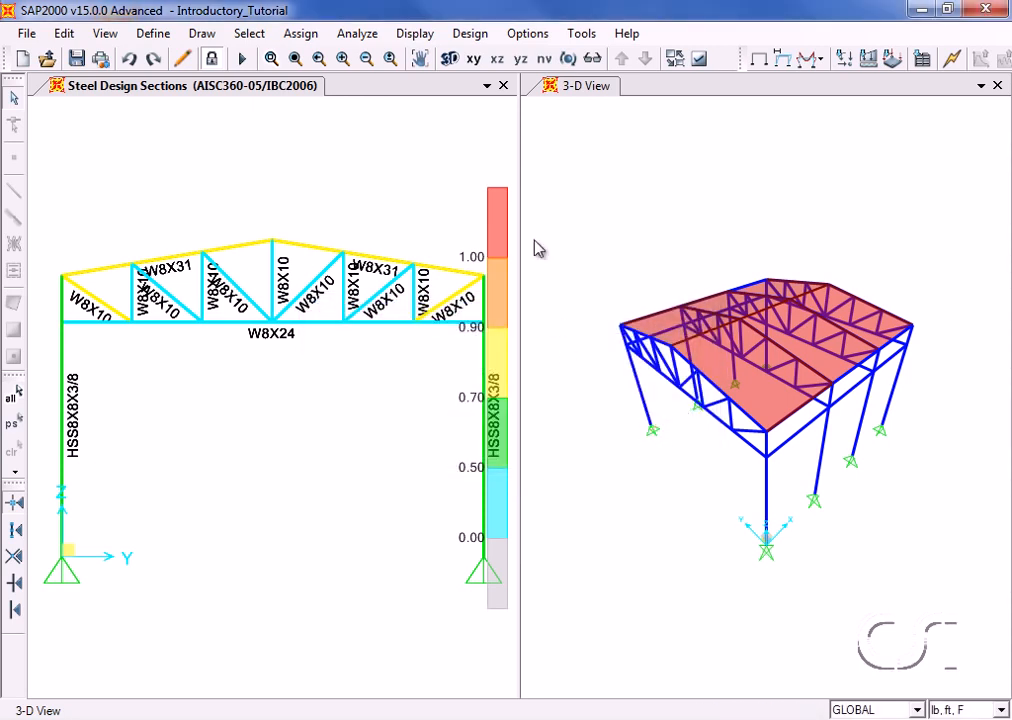
Verify whether all steel frame members pass the stress/capacity check.
click(481, 35)
mouse_move(488, 57)
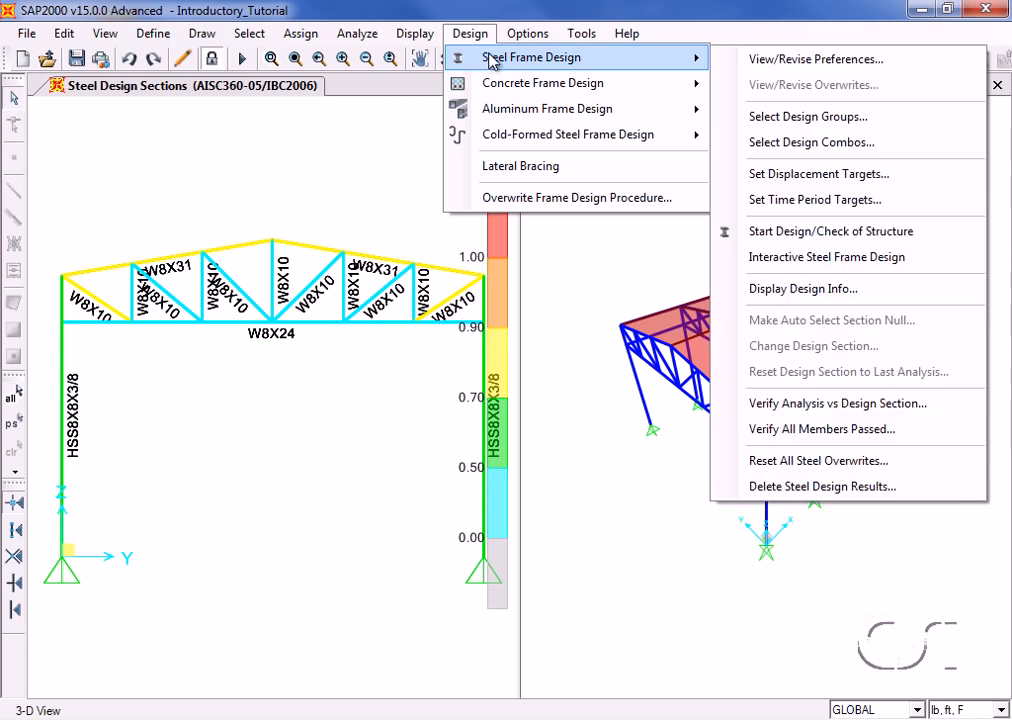
click(866, 430)
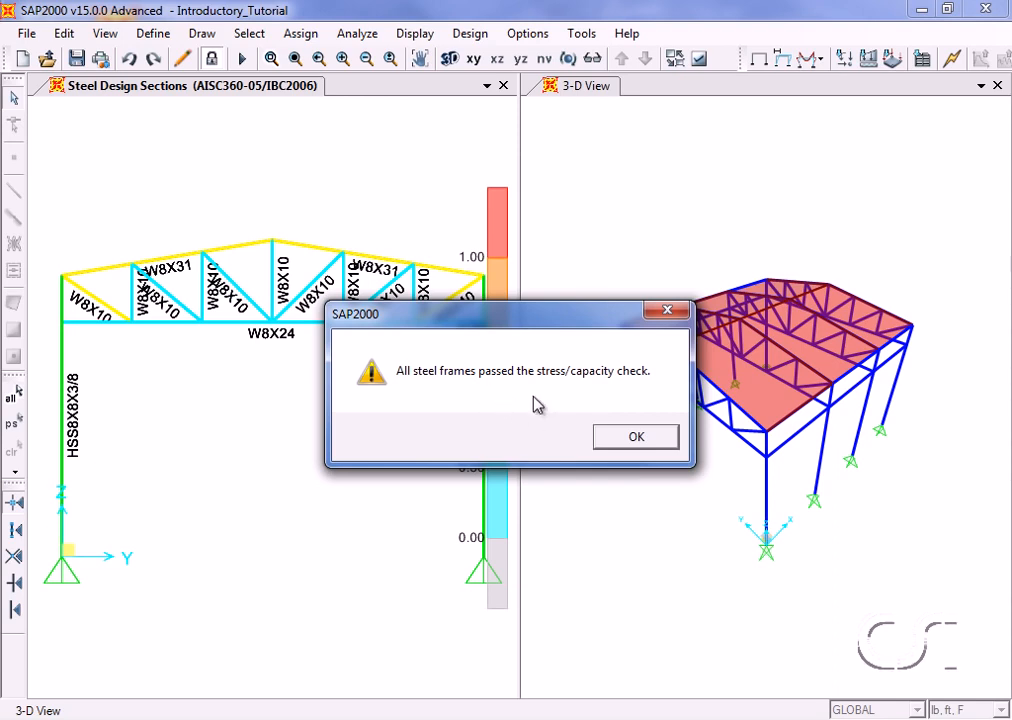
click(645, 441)
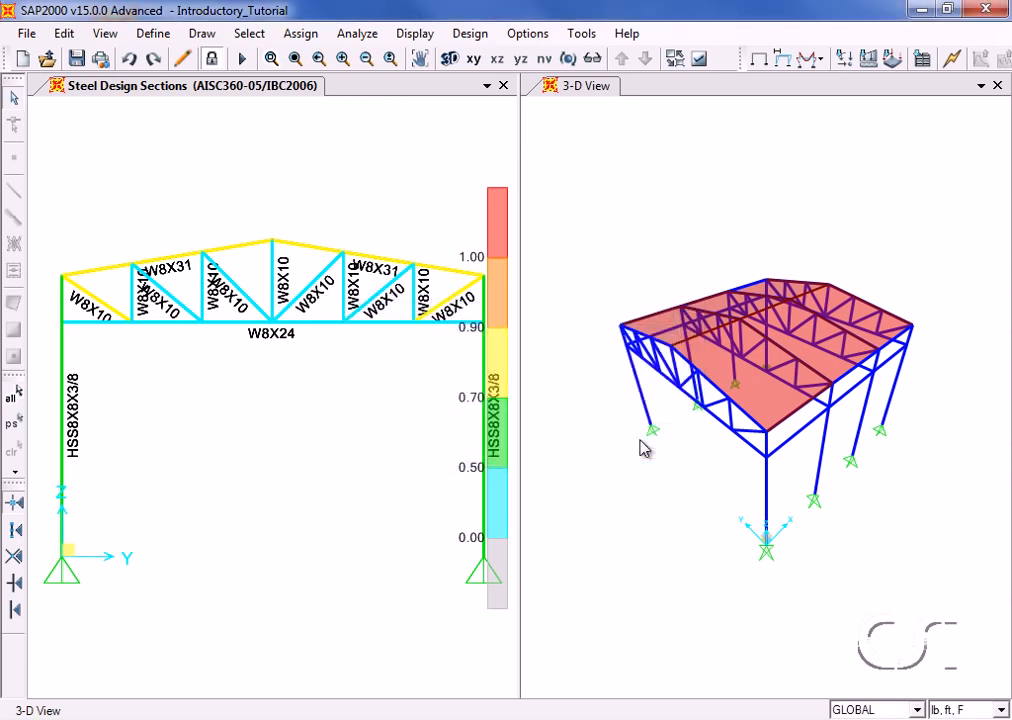